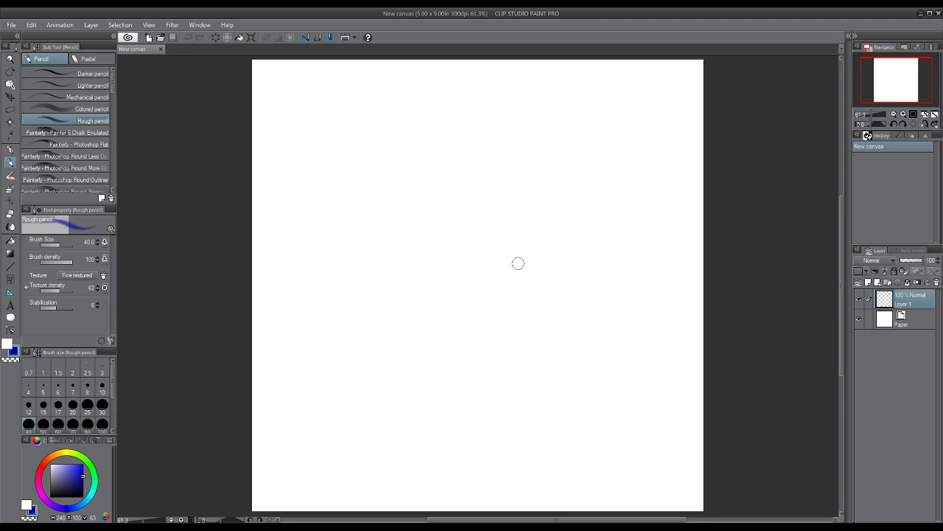
- Test the Rough pencil with a small smiley face in the canvas's lower part and erase it
left_click(587, 362)
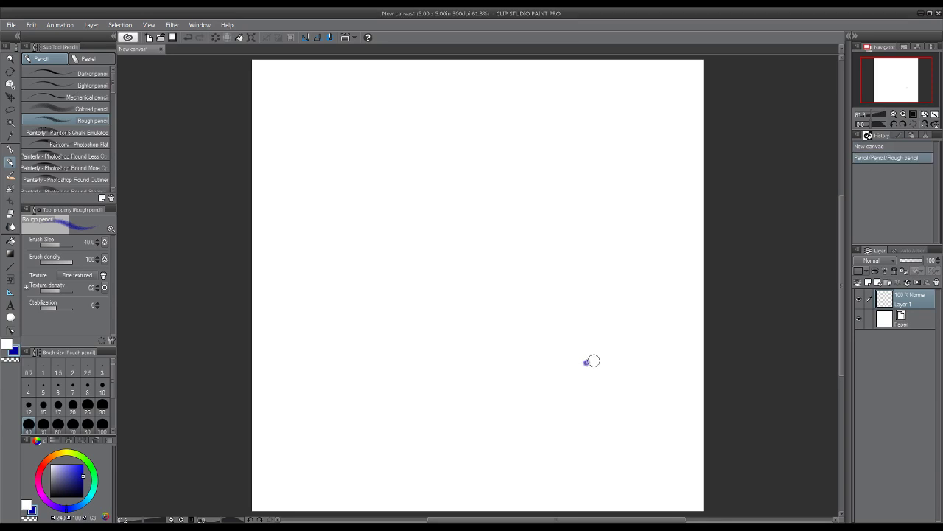
left_click(609, 362)
mouse_move(572, 367)
left_mouse_down()
mouse_move(597, 375)
mouse_move(623, 361)
left_mouse_up()
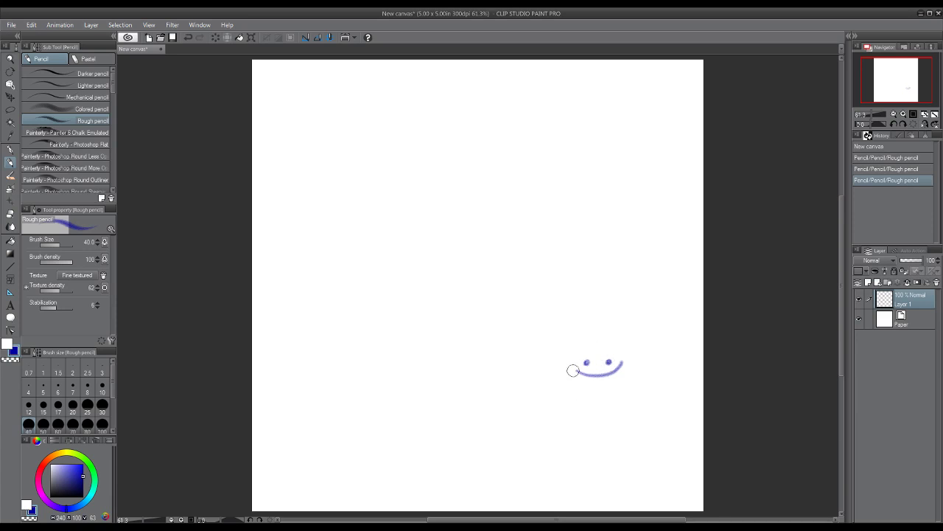
mouse_move(572, 368)
left_mouse_down()
mouse_move(620, 355)
mouse_move(616, 384)
left_mouse_up()
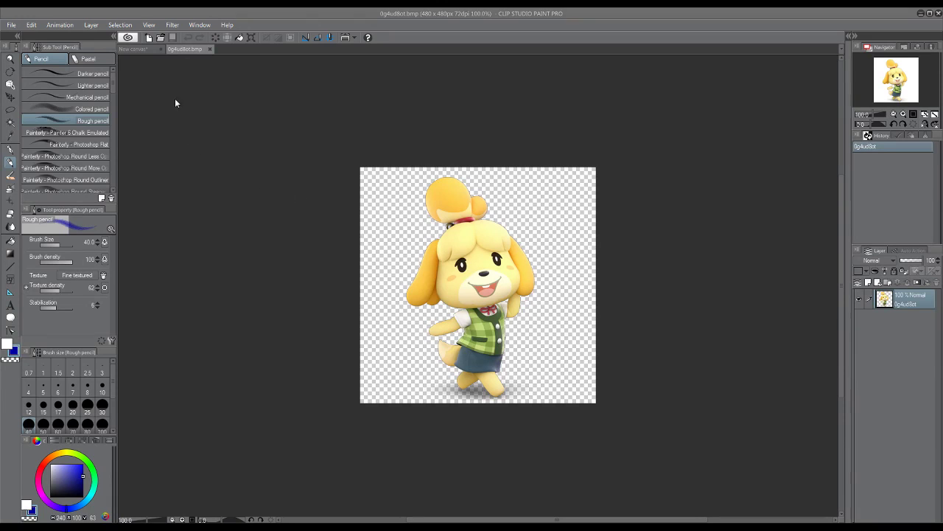
- Dock the 0g4ud8ot.bmp reference image beside the blank canvas and make the canvas active with the Rough pencil selected
left_click_drag(832, 127, 838, 130)
left_click_drag(481, 261, 648, 264)
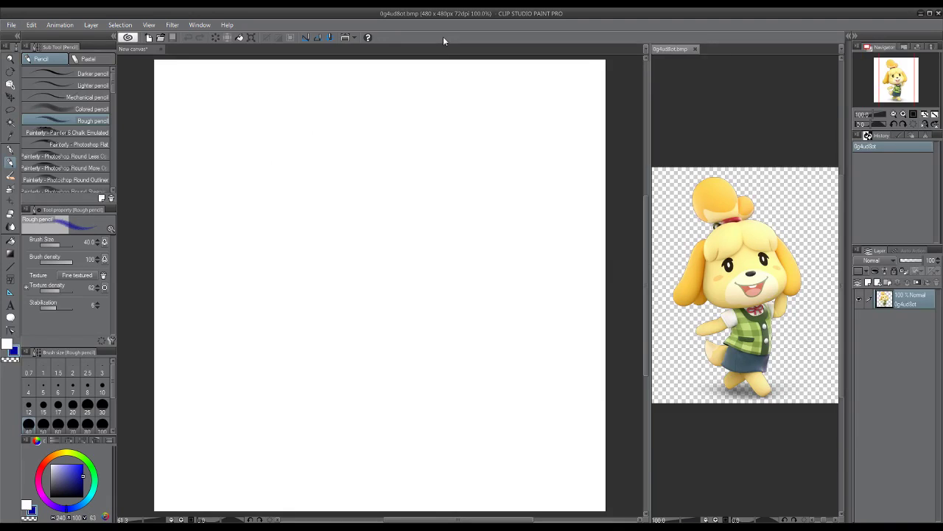
key("b")
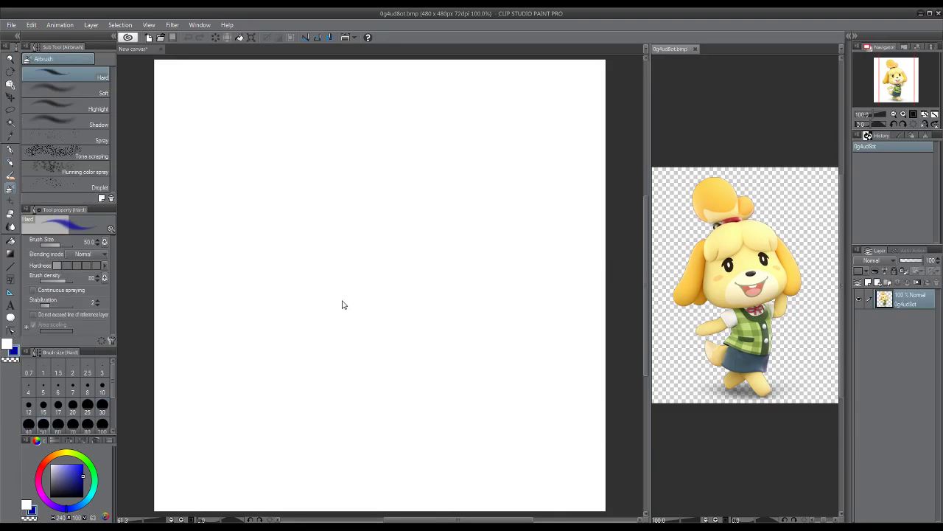
left_click(11, 162)
left_click(448, 388)
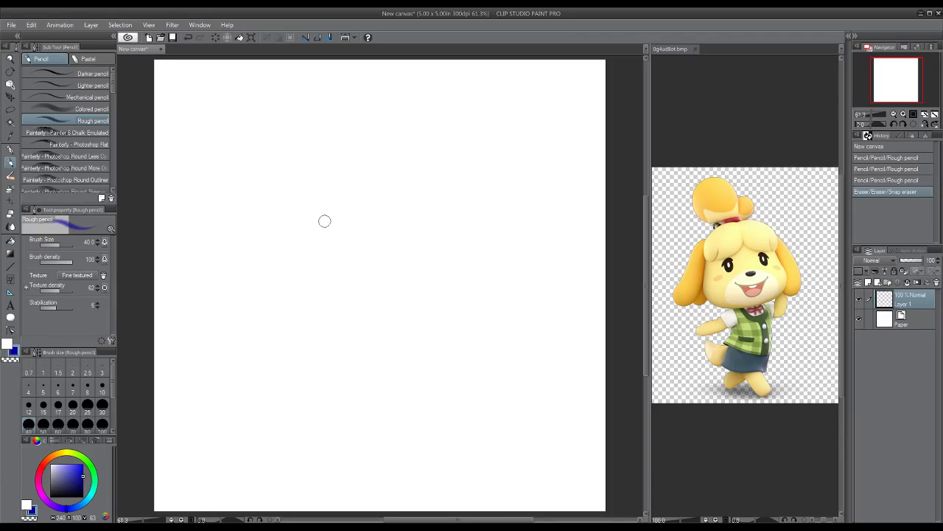
- Sketch a light head circle in the upper middle of the canvas with a curved centre guide line
left_click_drag(315, 208, 332, 273)
mouse_move(340, 210)
left_mouse_down()
mouse_move(292, 234)
mouse_move(319, 278)
left_mouse_up()
mouse_move(341, 210)
left_mouse_down()
mouse_move(302, 269)
mouse_move(322, 277)
left_mouse_up()
mouse_move(349, 214)
left_mouse_down()
mouse_move(311, 277)
mouse_move(355, 225)
mouse_move(358, 253)
mouse_move(335, 277)
left_mouse_up()
mouse_move(353, 222)
left_mouse_down()
mouse_move(358, 253)
mouse_move(328, 277)
left_mouse_up()
mouse_move(347, 272)
left_mouse_down()
mouse_move(308, 273)
mouse_move(357, 223)
mouse_move(351, 234)
left_mouse_up()
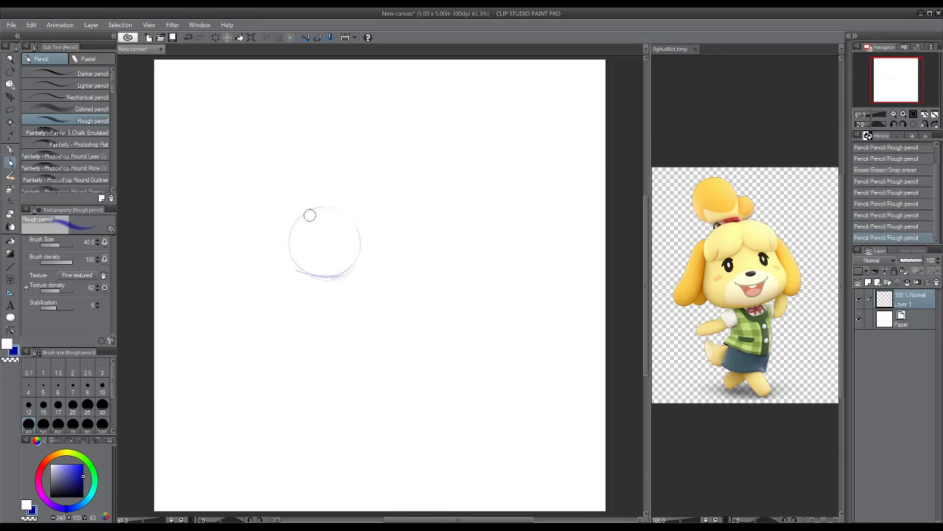
mouse_move(320, 211)
left_mouse_down()
mouse_move(331, 258)
mouse_move(331, 238)
left_mouse_up()
left_click_drag(335, 268, 334, 278)
- Sketch the face inside the circle with tilted eyes, brows, nose, muzzle and a wide open mouth, and outline the right-hand cheek
mouse_move(344, 218)
left_mouse_down()
mouse_move(295, 240)
mouse_move(330, 209)
mouse_move(349, 223)
mouse_move(303, 226)
mouse_move(326, 225)
left_mouse_up()
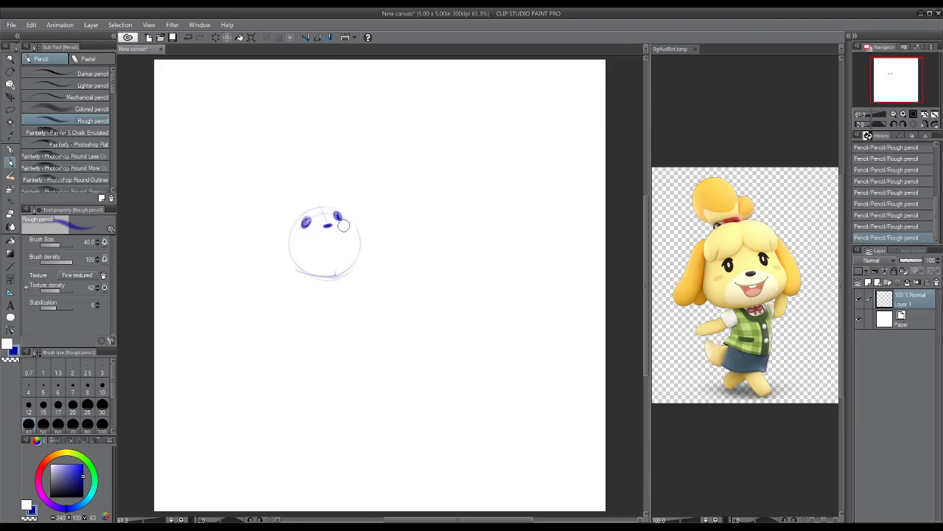
left_click_drag(341, 227, 344, 231)
mouse_move(307, 233)
left_mouse_down()
mouse_move(334, 236)
mouse_move(313, 231)
mouse_move(302, 240)
mouse_move(354, 226)
left_mouse_up()
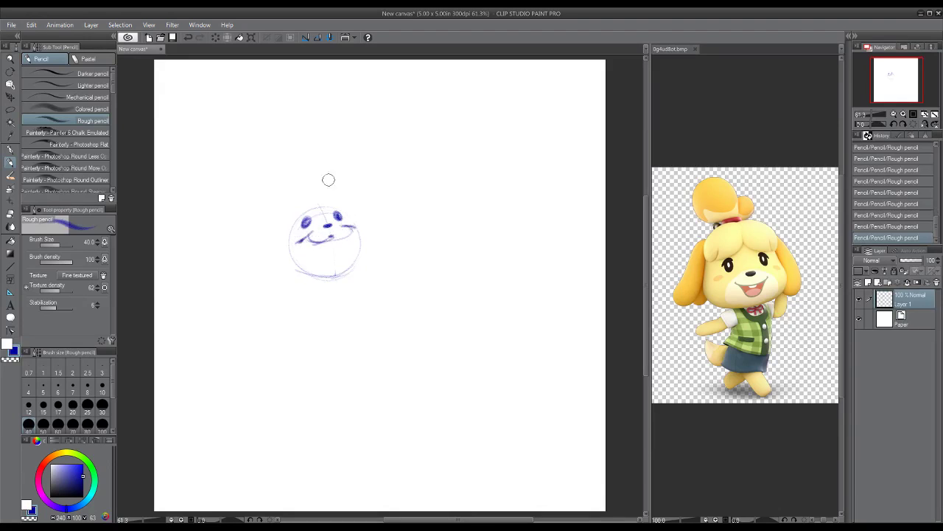
mouse_move(294, 212)
left_mouse_down()
mouse_move(335, 195)
mouse_move(303, 222)
left_mouse_up()
mouse_move(337, 236)
left_mouse_down()
mouse_move(309, 235)
mouse_move(356, 226)
mouse_move(339, 262)
mouse_move(325, 265)
mouse_move(303, 248)
mouse_move(346, 255)
mouse_move(313, 258)
mouse_move(346, 244)
mouse_move(326, 265)
mouse_move(304, 254)
mouse_move(327, 256)
left_mouse_up()
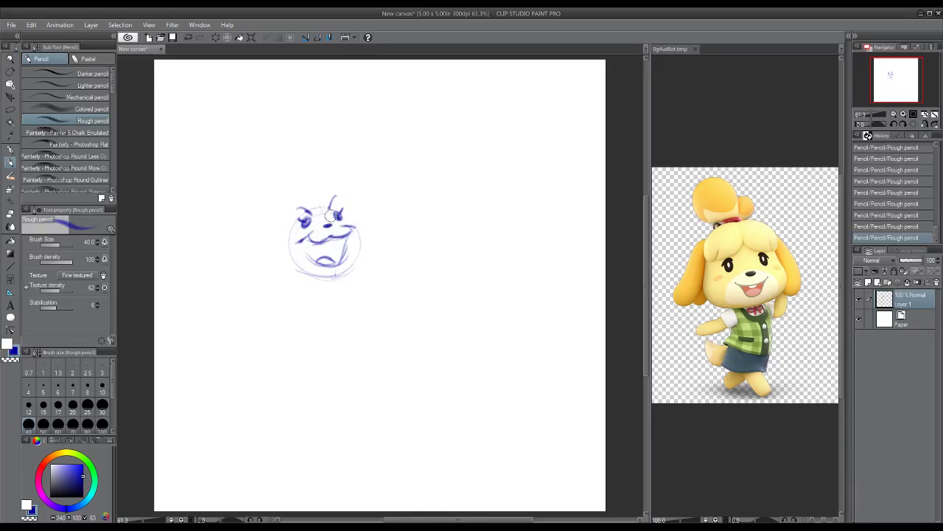
mouse_move(337, 201)
left_mouse_down()
mouse_move(364, 227)
mouse_move(370, 247)
mouse_move(336, 276)
mouse_move(361, 261)
mouse_move(325, 272)
mouse_move(368, 246)
mouse_move(323, 275)
left_mouse_up()
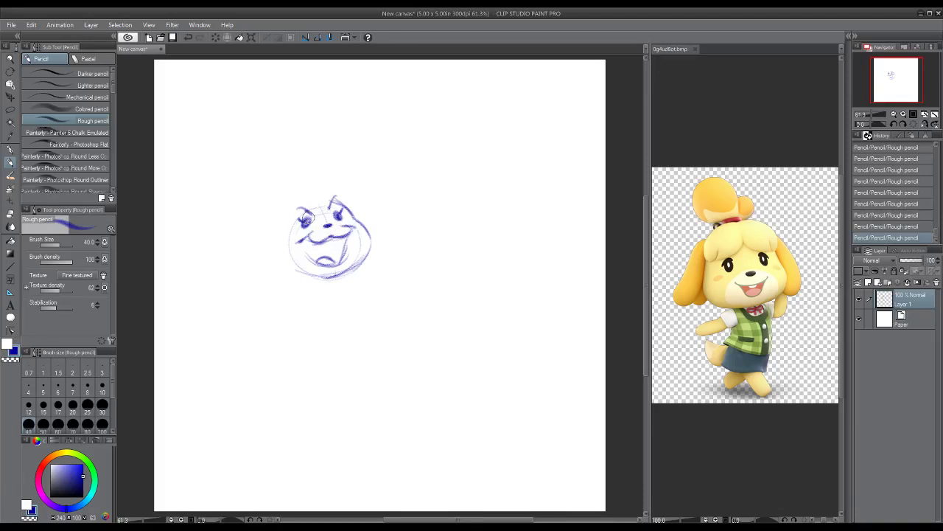
- Erase highlights into the eyes, add the cheek marks and darken the jawline below the mouth
left_click_drag(308, 219, 343, 216)
left_click_drag(295, 236, 300, 230)
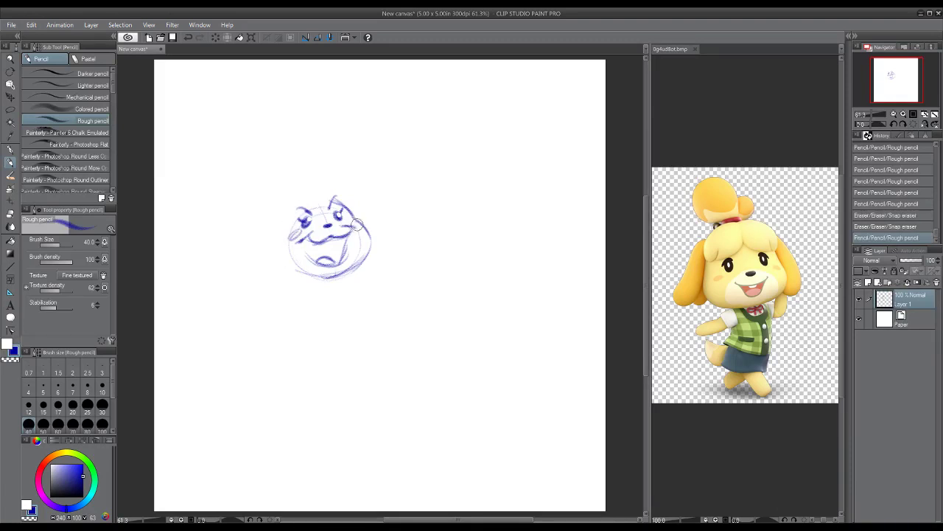
left_click_drag(357, 225, 351, 221)
left_click_drag(302, 266, 329, 279)
left_click_drag(304, 273, 329, 279)
left_click_drag(311, 276, 365, 263)
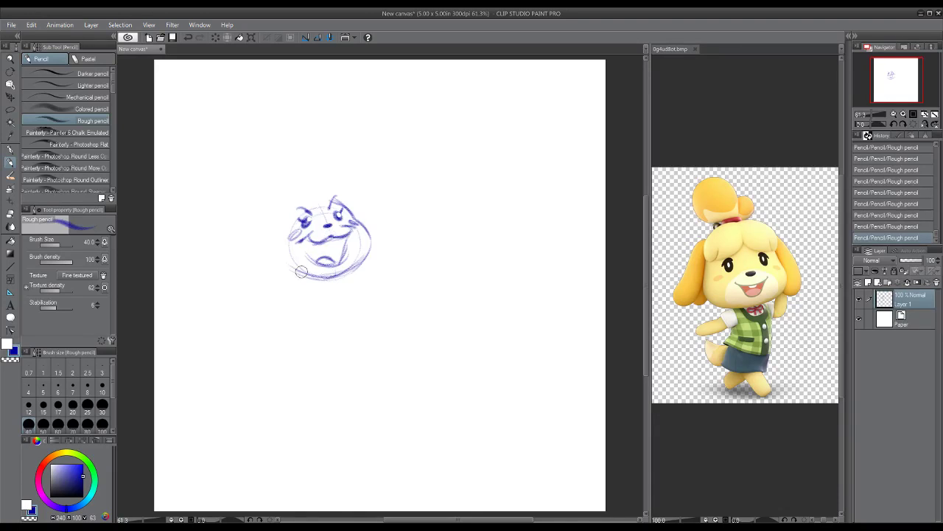
- Rough in an oval lower body under the head and a bent arm with a clenched fist on its right-hand side
mouse_move(297, 278)
left_mouse_down()
mouse_move(346, 279)
mouse_move(327, 323)
mouse_move(307, 336)
mouse_move(290, 326)
mouse_move(313, 295)
left_mouse_up()
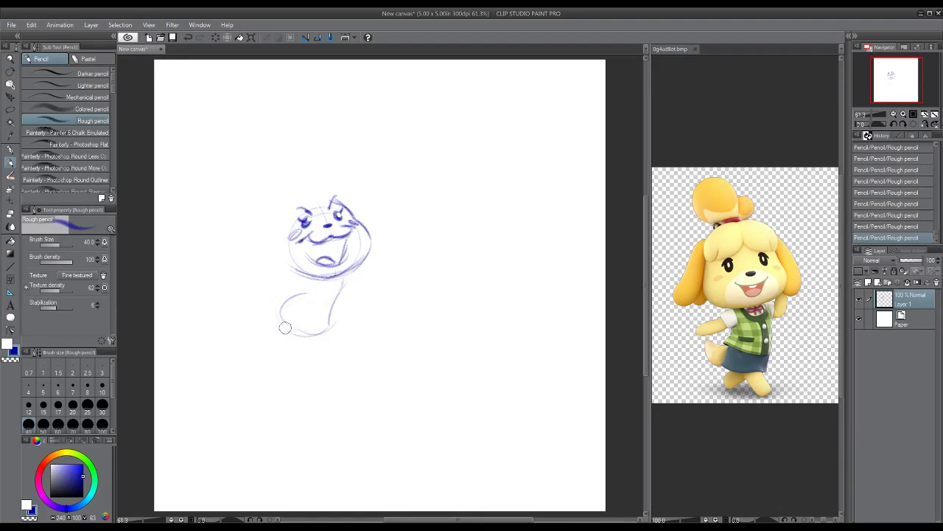
mouse_move(285, 328)
left_mouse_down()
mouse_move(292, 291)
mouse_move(335, 308)
mouse_move(302, 332)
mouse_move(337, 302)
mouse_move(350, 268)
mouse_move(368, 287)
mouse_move(346, 294)
mouse_move(370, 297)
mouse_move(362, 285)
mouse_move(377, 262)
mouse_move(390, 280)
mouse_move(374, 293)
mouse_move(366, 264)
mouse_move(385, 283)
mouse_move(368, 303)
mouse_move(368, 272)
left_mouse_up()
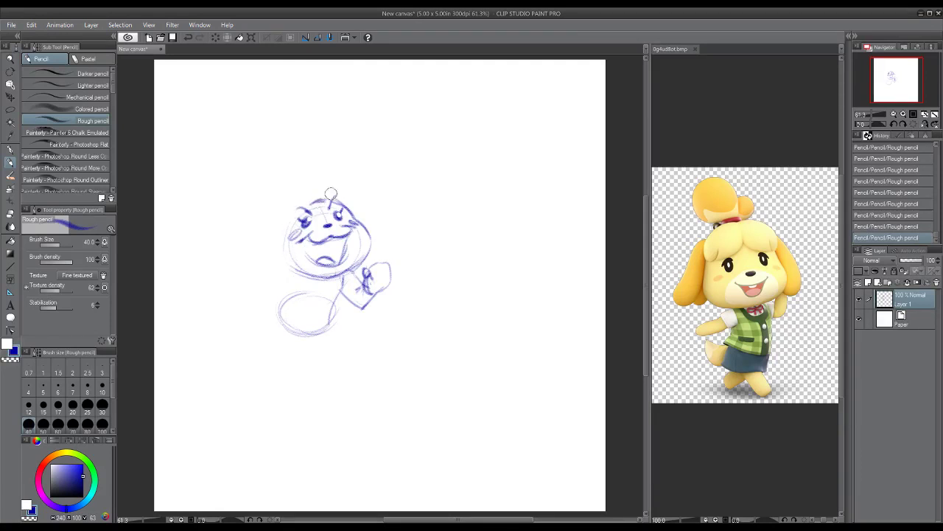
mouse_move(306, 195)
left_mouse_down()
mouse_move(337, 170)
mouse_move(329, 192)
mouse_move(372, 210)
mouse_move(388, 199)
mouse_move(380, 196)
left_mouse_up()
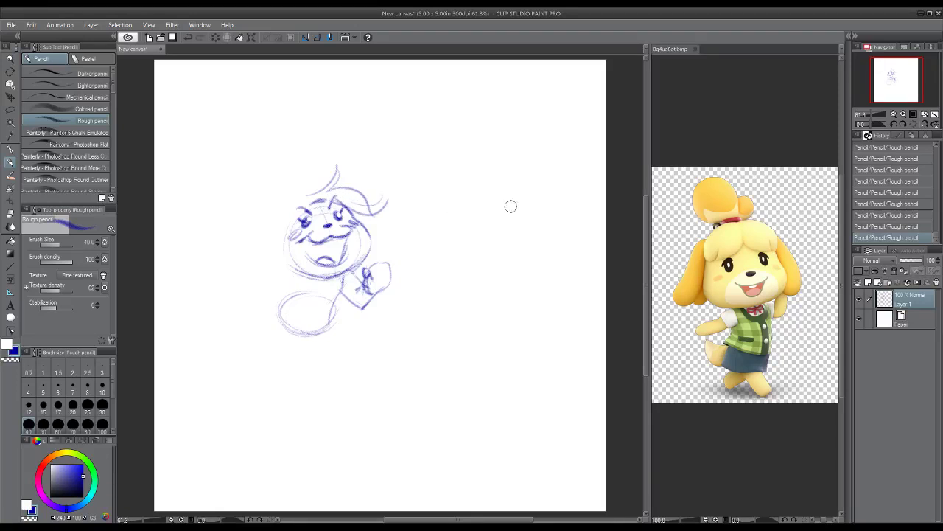
left_click(873, 203)
left_click(876, 193)
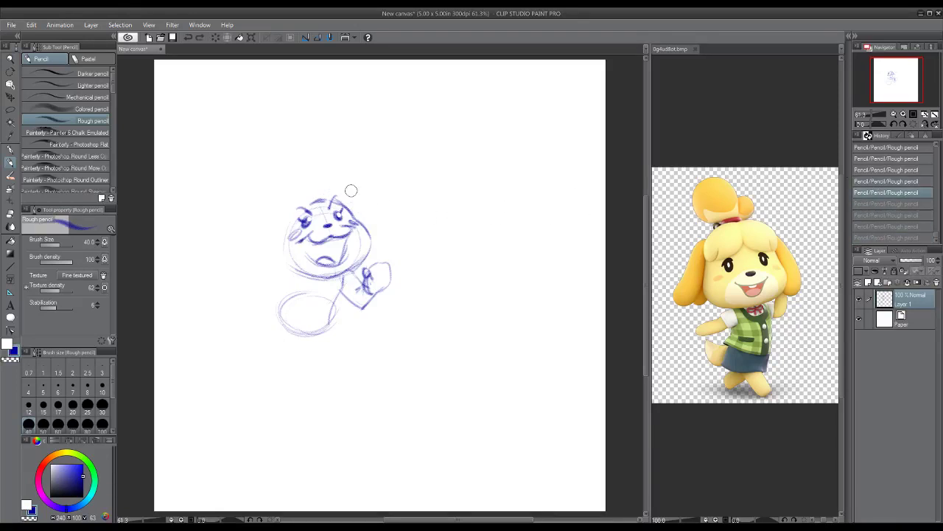
- Sketch the topknot with its bow, the bangs and the flying ears, and shade the inside of the open mouth
mouse_move(317, 201)
left_mouse_down()
mouse_move(372, 196)
mouse_move(380, 180)
mouse_move(291, 215)
mouse_move(313, 209)
mouse_move(300, 213)
mouse_move(317, 192)
mouse_move(294, 193)
mouse_move(282, 219)
mouse_move(304, 189)
mouse_move(285, 210)
mouse_move(260, 215)
mouse_move(260, 192)
mouse_move(279, 202)
mouse_move(261, 214)
mouse_move(284, 193)
mouse_move(237, 171)
mouse_move(252, 190)
mouse_move(286, 158)
mouse_move(311, 189)
left_mouse_up()
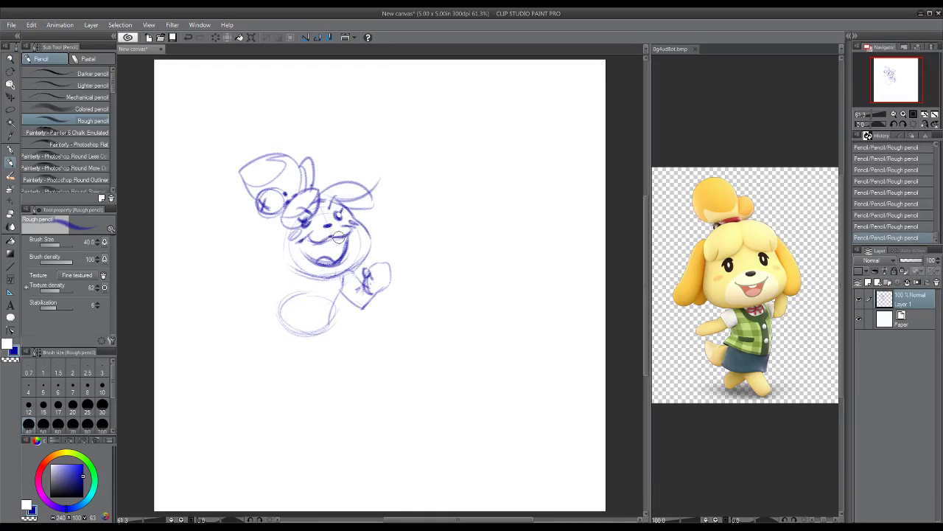
left_click_drag(318, 242, 341, 236)
mouse_move(275, 213)
left_mouse_down()
mouse_move(213, 254)
mouse_move(230, 271)
mouse_move(220, 255)
mouse_move(277, 263)
mouse_move(283, 232)
left_mouse_up()
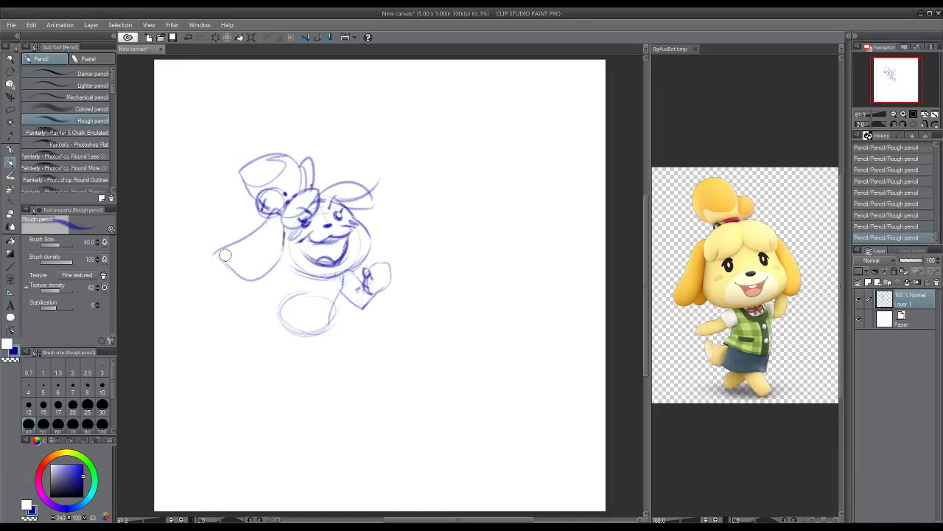
mouse_move(224, 255)
left_mouse_down()
mouse_move(246, 269)
mouse_move(217, 258)
mouse_move(277, 263)
mouse_move(285, 227)
mouse_move(277, 262)
left_mouse_up()
mouse_move(361, 225)
left_mouse_down()
mouse_move(392, 227)
mouse_move(379, 251)
mouse_move(304, 237)
mouse_move(300, 247)
mouse_move(312, 242)
mouse_move(316, 251)
mouse_move(298, 241)
mouse_move(318, 263)
mouse_move(285, 238)
mouse_move(316, 231)
left_mouse_up()
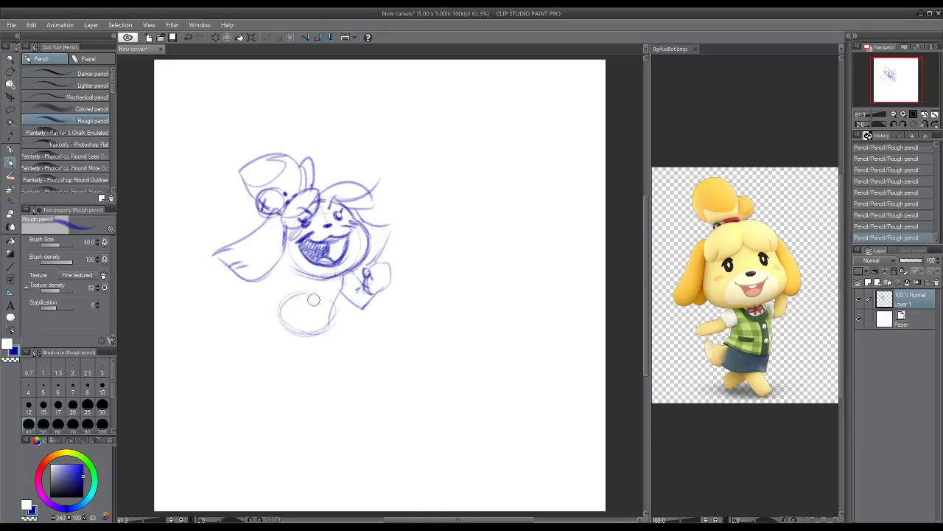
- Sketch both legs in a wide stance with toed paws, and add the left-hand arm with its fist
mouse_move(323, 329)
left_mouse_down()
mouse_move(294, 330)
mouse_move(353, 334)
left_mouse_up()
mouse_move(339, 315)
left_mouse_down()
mouse_move(358, 338)
mouse_move(317, 328)
mouse_move(359, 364)
mouse_move(368, 358)
mouse_move(362, 341)
mouse_move(387, 354)
mouse_move(358, 361)
mouse_move(343, 342)
left_mouse_up()
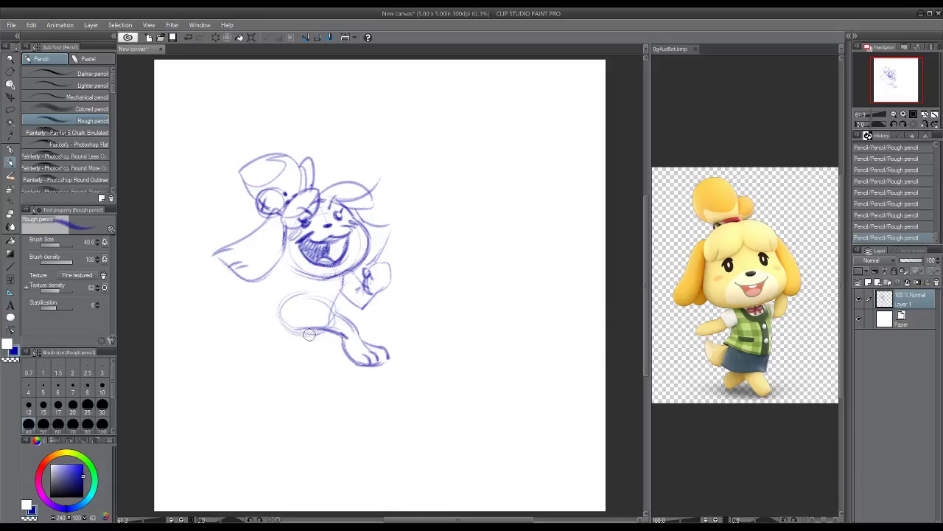
mouse_move(317, 333)
left_mouse_down()
mouse_move(275, 339)
mouse_move(273, 324)
mouse_move(291, 325)
mouse_move(256, 348)
mouse_move(285, 343)
mouse_move(246, 352)
mouse_move(268, 362)
mouse_move(251, 351)
mouse_move(240, 363)
mouse_move(265, 366)
mouse_move(271, 352)
mouse_move(269, 363)
mouse_move(236, 367)
mouse_move(247, 367)
mouse_move(243, 353)
mouse_move(235, 358)
mouse_move(269, 334)
left_mouse_up()
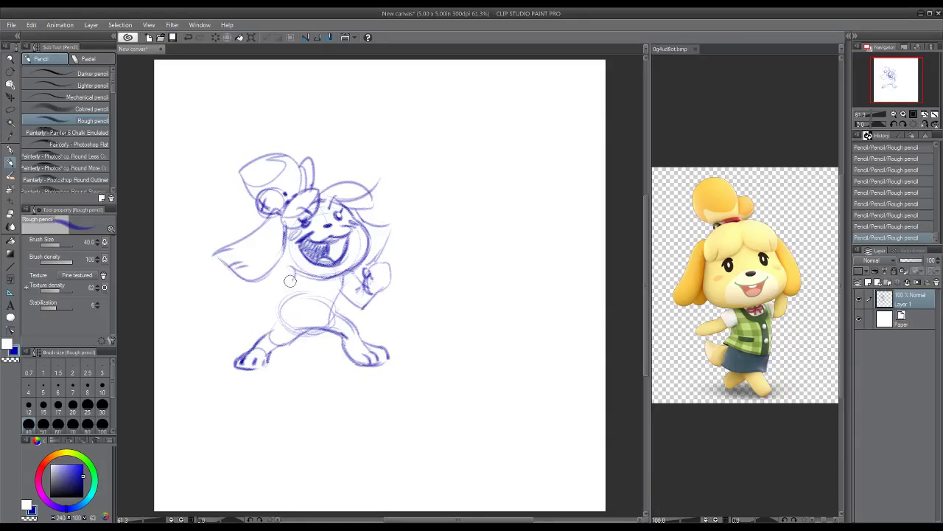
mouse_move(280, 265)
left_mouse_down()
mouse_move(240, 302)
mouse_move(277, 278)
mouse_move(266, 289)
mouse_move(287, 291)
left_mouse_up()
mouse_move(261, 278)
left_mouse_down()
mouse_move(255, 306)
mouse_move(297, 293)
mouse_move(233, 320)
mouse_move(240, 295)
left_mouse_up()
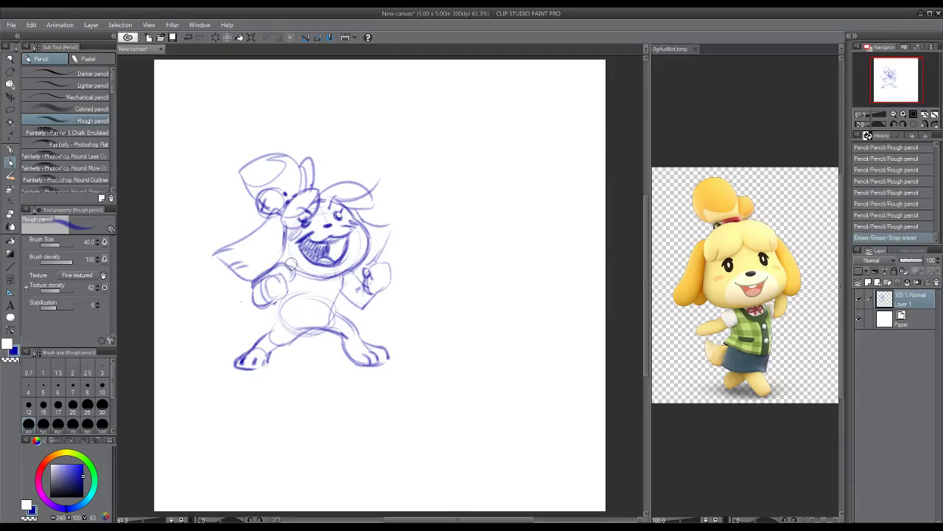
- Clean up and darken the chin line, and draw the collar, torso sides and flared skirt
left_click_drag(284, 261, 293, 267)
mouse_move(288, 262)
left_mouse_down()
mouse_move(336, 275)
mouse_move(289, 266)
mouse_move(346, 265)
mouse_move(360, 254)
mouse_move(351, 270)
mouse_move(321, 266)
mouse_move(316, 283)
mouse_move(306, 272)
mouse_move(345, 271)
mouse_move(333, 286)
mouse_move(301, 275)
mouse_move(339, 291)
left_mouse_up()
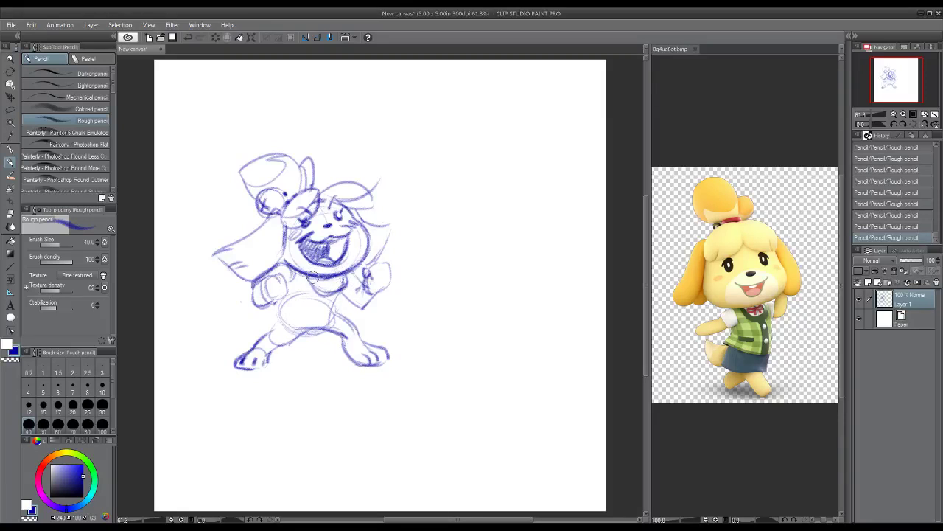
mouse_move(282, 263)
left_mouse_down()
mouse_move(282, 299)
mouse_move(306, 324)
mouse_move(343, 307)
mouse_move(324, 319)
mouse_move(285, 308)
mouse_move(259, 345)
mouse_move(317, 346)
mouse_move(352, 325)
mouse_move(347, 315)
mouse_move(357, 322)
mouse_move(307, 351)
mouse_move(330, 340)
left_mouse_up()
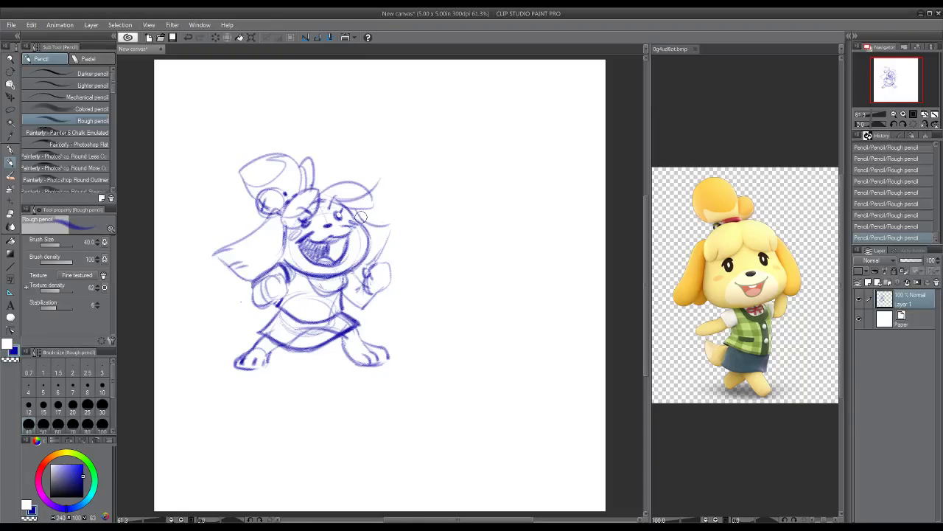
- Define the right-hand ear and the face outline, and add a small hair tuft above the bangs
mouse_move(355, 212)
left_mouse_down()
mouse_move(387, 218)
mouse_move(375, 224)
mouse_move(396, 222)
mouse_move(388, 250)
mouse_move(355, 264)
mouse_move(371, 235)
mouse_move(360, 260)
mouse_move(344, 271)
left_mouse_up()
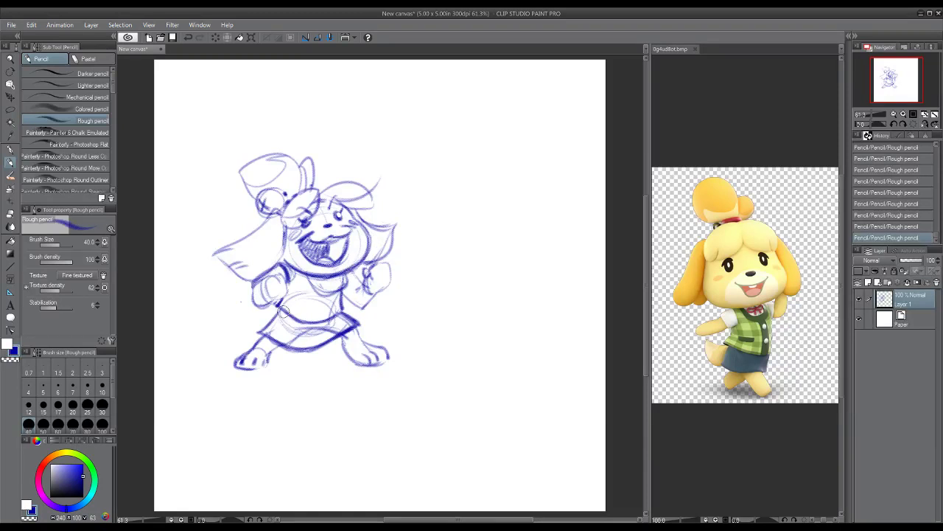
left_click_drag(294, 251, 306, 272)
left_click_drag(356, 230, 354, 265)
mouse_move(325, 189)
left_mouse_down()
mouse_move(331, 177)
mouse_move(346, 180)
left_mouse_up()
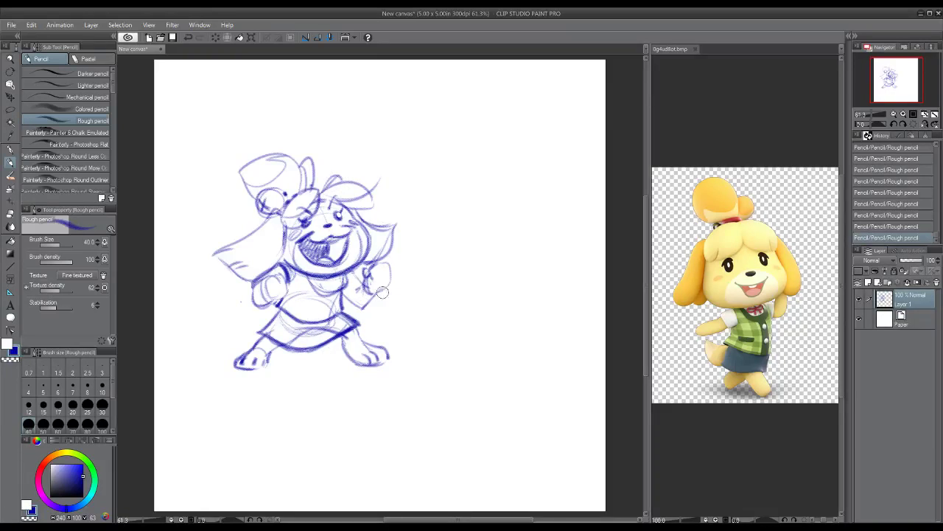
- Strengthen the arms and fists, and replace the large left-hand ear with a smaller, wispy-ended one
mouse_move(383, 293)
left_mouse_down()
mouse_move(369, 302)
mouse_move(388, 281)
mouse_move(382, 289)
mouse_move(385, 264)
mouse_move(385, 289)
mouse_move(374, 286)
left_mouse_up()
left_click_drag(257, 281, 257, 303)
mouse_move(256, 234)
left_mouse_down()
mouse_move(211, 252)
mouse_move(279, 274)
mouse_move(258, 292)
mouse_move(266, 295)
mouse_move(274, 267)
mouse_move(283, 283)
mouse_move(272, 301)
mouse_move(240, 300)
mouse_move(291, 279)
mouse_move(277, 273)
left_mouse_up()
mouse_move(271, 269)
left_mouse_down()
mouse_move(242, 290)
mouse_move(252, 278)
mouse_move(244, 302)
mouse_move(253, 280)
mouse_move(252, 293)
mouse_move(275, 267)
mouse_move(282, 288)
mouse_move(260, 282)
mouse_move(271, 297)
mouse_move(287, 283)
mouse_move(243, 292)
left_mouse_up()
mouse_move(276, 267)
left_mouse_down()
mouse_move(250, 285)
mouse_move(261, 271)
mouse_move(280, 293)
mouse_move(273, 311)
left_mouse_up()
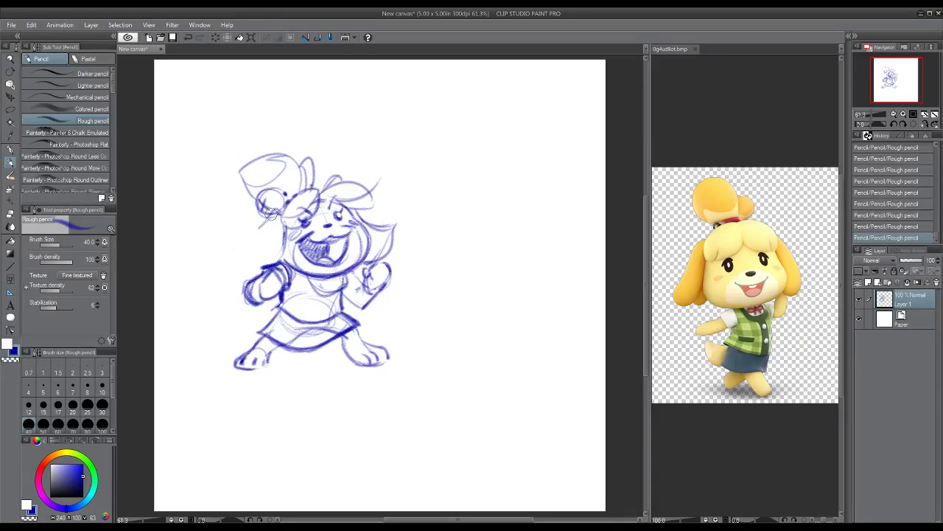
mouse_move(271, 213)
left_mouse_down()
mouse_move(225, 234)
mouse_move(255, 255)
mouse_move(234, 269)
mouse_move(236, 258)
mouse_move(283, 230)
mouse_move(284, 262)
left_mouse_up()
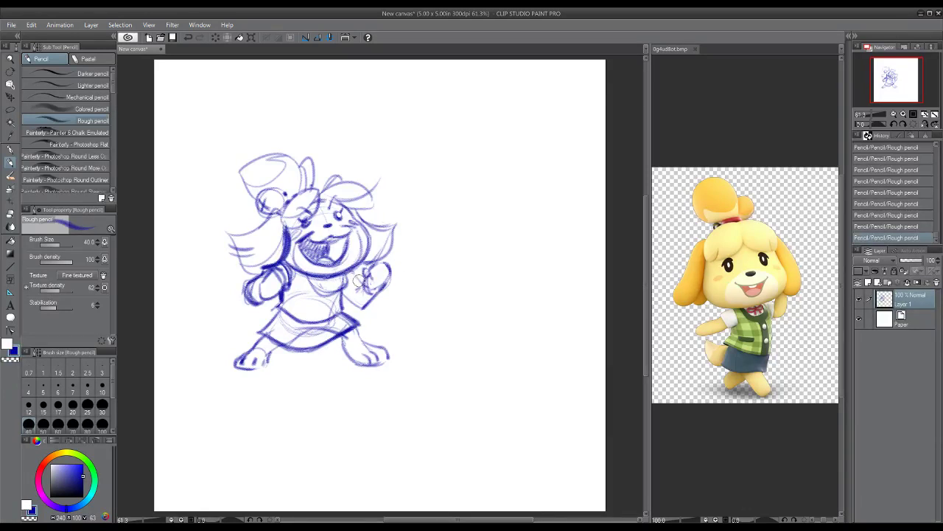
- Draw a fishing rod rising diagonally from the right-hand fist, with a looping line and bobber, and darken the grip and fingers
mouse_move(366, 287)
left_mouse_down()
mouse_move(344, 317)
mouse_move(417, 219)
left_mouse_up()
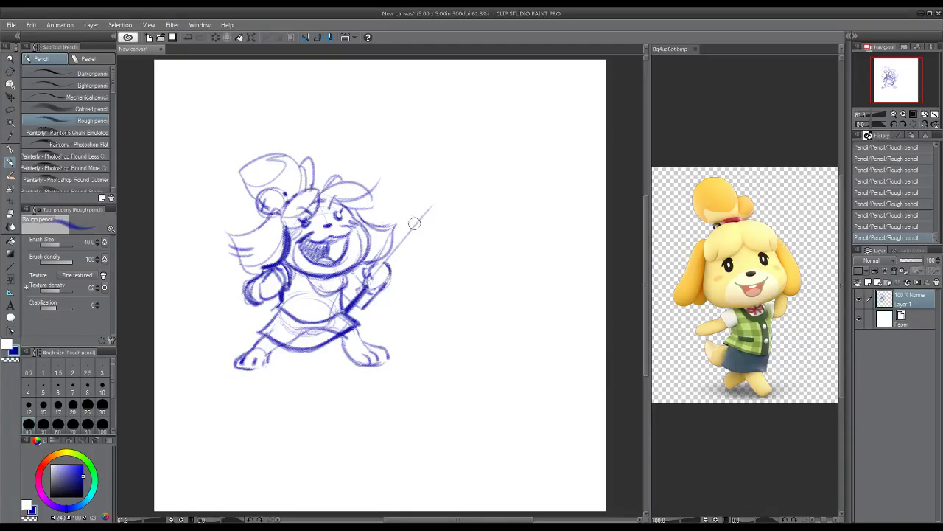
left_click_drag(383, 263, 465, 164)
left_click_drag(388, 264, 465, 163)
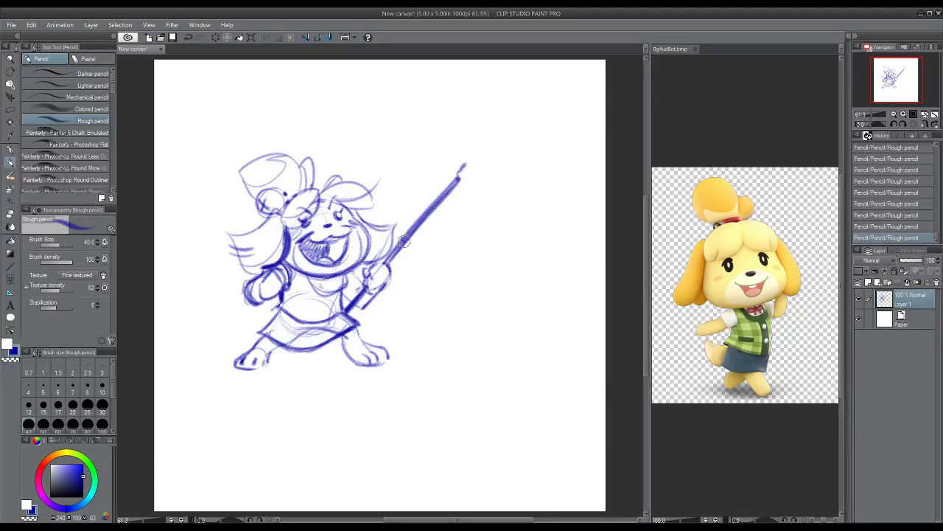
mouse_move(404, 235)
left_mouse_down()
mouse_move(470, 201)
mouse_move(478, 183)
mouse_move(457, 155)
mouse_move(460, 166)
mouse_move(362, 146)
mouse_move(504, 93)
left_mouse_up()
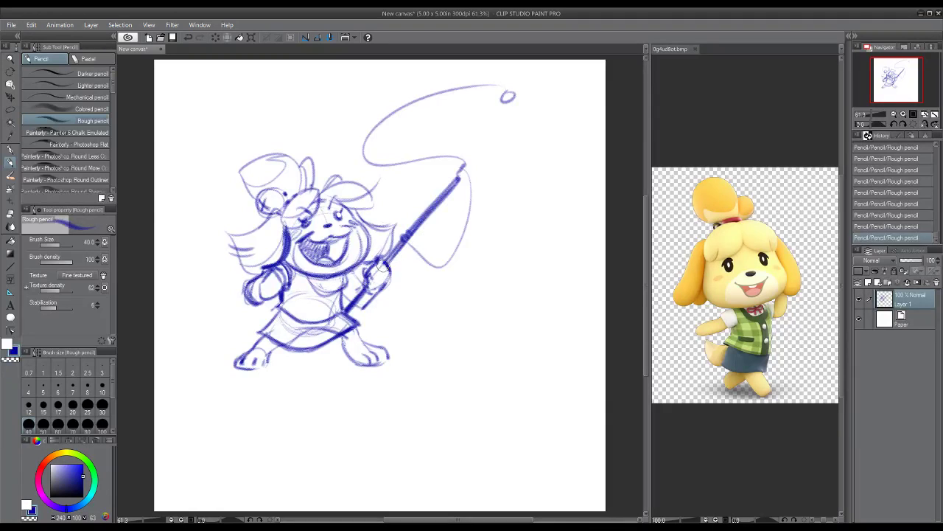
mouse_move(388, 276)
left_mouse_down()
mouse_move(371, 291)
mouse_move(346, 274)
mouse_move(356, 294)
mouse_move(345, 298)
mouse_move(354, 302)
left_mouse_up()
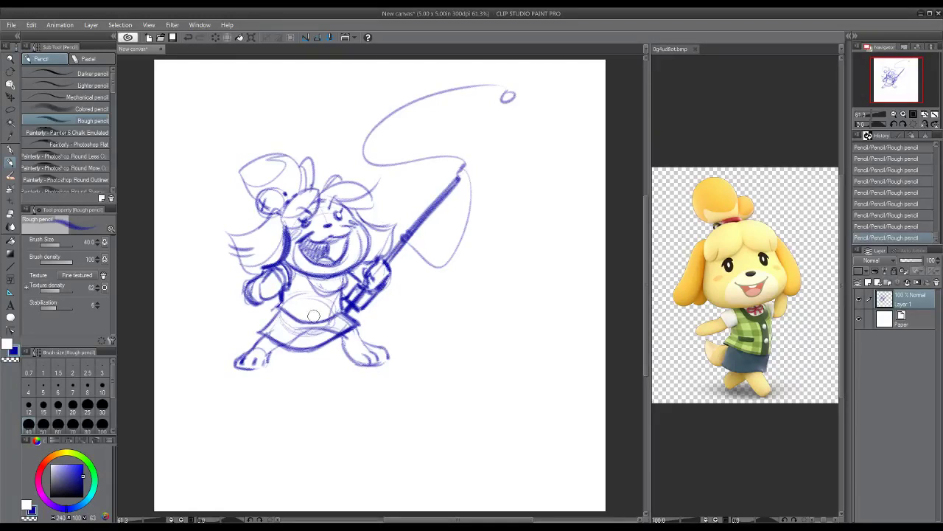
- Add the vest's collar and pocket details, darken the right-hand leg and draw a curved tail behind the body
mouse_move(295, 306)
left_mouse_down()
mouse_move(289, 301)
mouse_move(309, 307)
left_mouse_up()
mouse_move(298, 270)
left_mouse_down()
mouse_move(308, 292)
mouse_move(324, 295)
mouse_move(347, 274)
mouse_move(341, 307)
mouse_move(307, 282)
mouse_move(323, 290)
mouse_move(311, 275)
mouse_move(341, 280)
mouse_move(330, 297)
left_mouse_up()
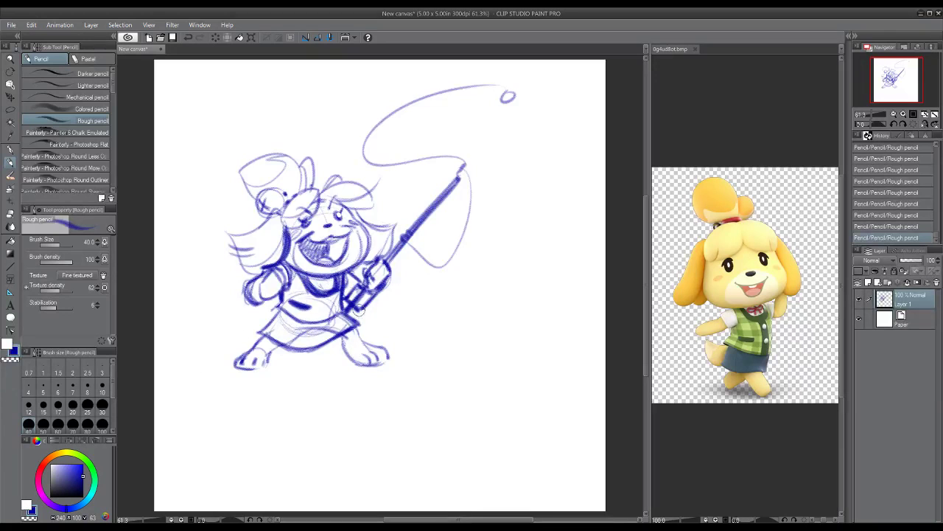
mouse_move(358, 327)
left_mouse_down()
mouse_move(364, 341)
mouse_move(348, 350)
mouse_move(367, 362)
left_mouse_up()
mouse_move(247, 278)
left_mouse_down()
mouse_move(187, 275)
mouse_move(221, 330)
mouse_move(265, 333)
left_mouse_up()
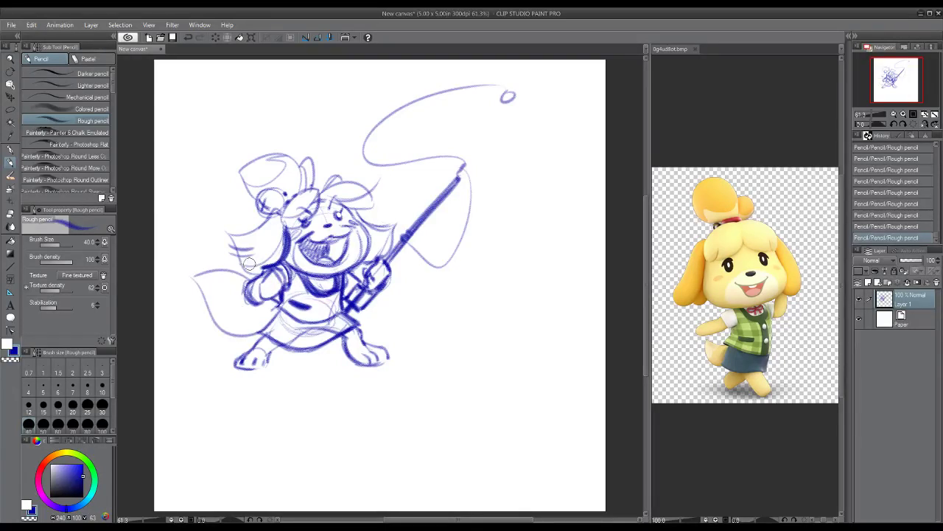
- Add a tufted tip to the tail, clean up the stray lines below the skirt and darken the vest's collar
mouse_move(222, 308)
left_mouse_down()
mouse_move(235, 269)
mouse_move(203, 296)
mouse_move(226, 334)
mouse_move(284, 319)
mouse_move(245, 329)
mouse_move(252, 350)
mouse_move(245, 359)
mouse_move(259, 312)
mouse_move(268, 335)
mouse_move(239, 342)
mouse_move(264, 322)
mouse_move(249, 338)
mouse_move(298, 345)
mouse_move(299, 358)
mouse_move(307, 358)
mouse_move(284, 351)
mouse_move(306, 340)
mouse_move(295, 330)
mouse_move(336, 326)
mouse_move(324, 334)
mouse_move(350, 323)
mouse_move(322, 338)
mouse_move(338, 329)
mouse_move(294, 336)
left_mouse_up()
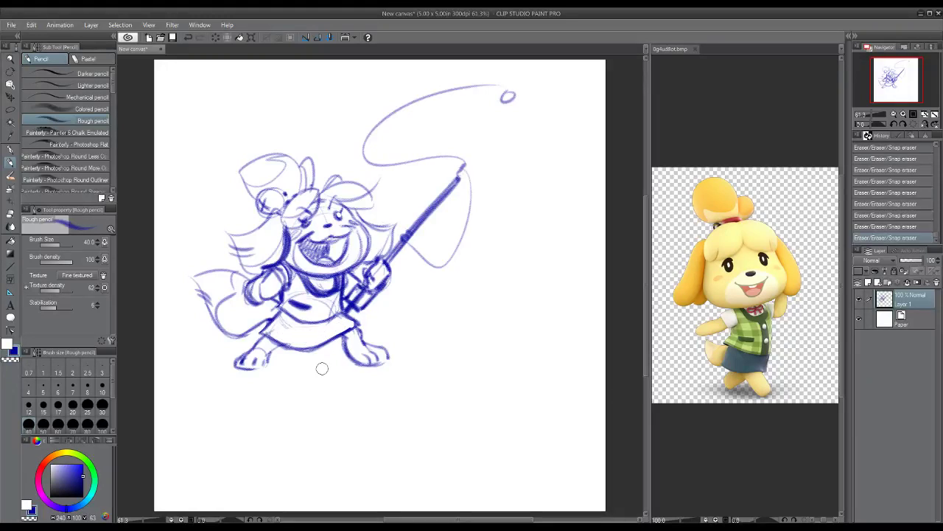
left_click_drag(302, 270, 328, 286)
left_click_drag(346, 284, 355, 287)
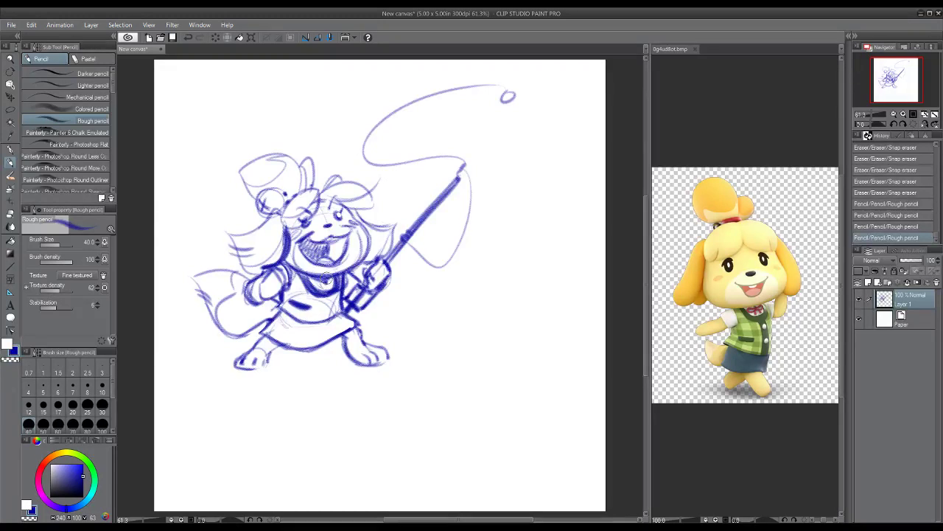
- Strengthen the face outline and muzzle, darken the mouth shading and refine the eyes
key("space")
left_click_drag(328, 318, 344, 357)
mouse_move(296, 267)
left_mouse_down()
mouse_move(328, 254)
mouse_move(307, 261)
left_mouse_up()
mouse_move(339, 232)
left_mouse_down()
mouse_move(376, 239)
mouse_move(369, 222)
mouse_move(394, 236)
mouse_move(393, 258)
mouse_move(410, 264)
mouse_move(405, 287)
left_mouse_up()
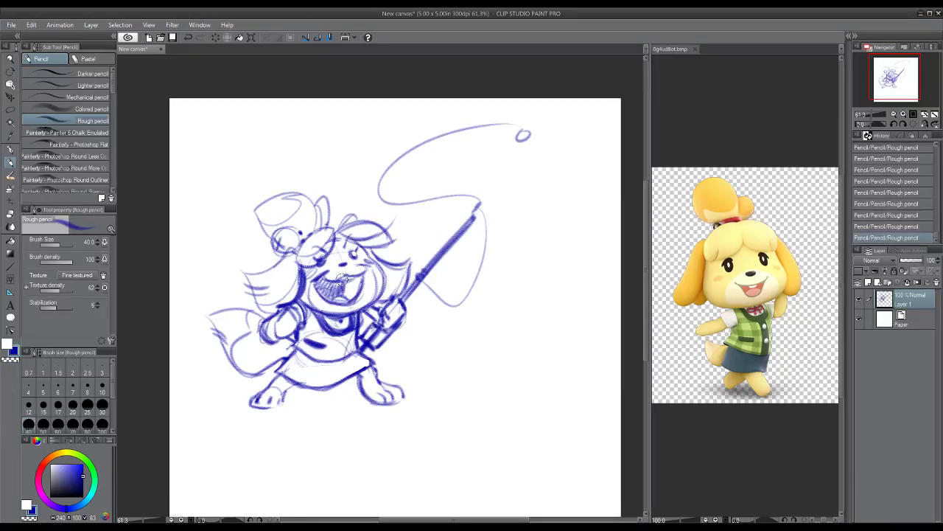
mouse_move(340, 279)
left_mouse_down()
mouse_move(357, 283)
mouse_move(352, 275)
mouse_move(328, 302)
mouse_move(339, 294)
left_mouse_up()
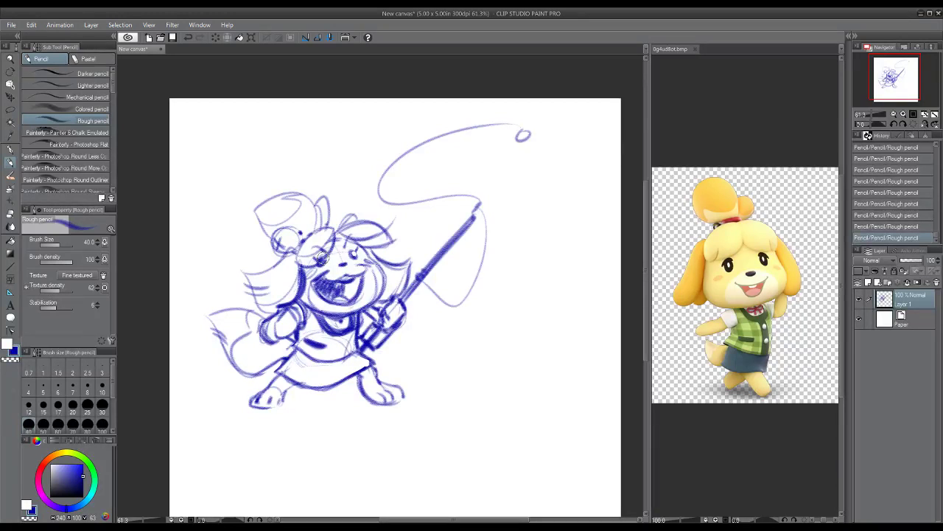
left_click_drag(352, 260, 361, 270)
mouse_move(368, 441)
left_mouse_down()
mouse_move(374, 412)
mouse_move(395, 449)
left_mouse_up()
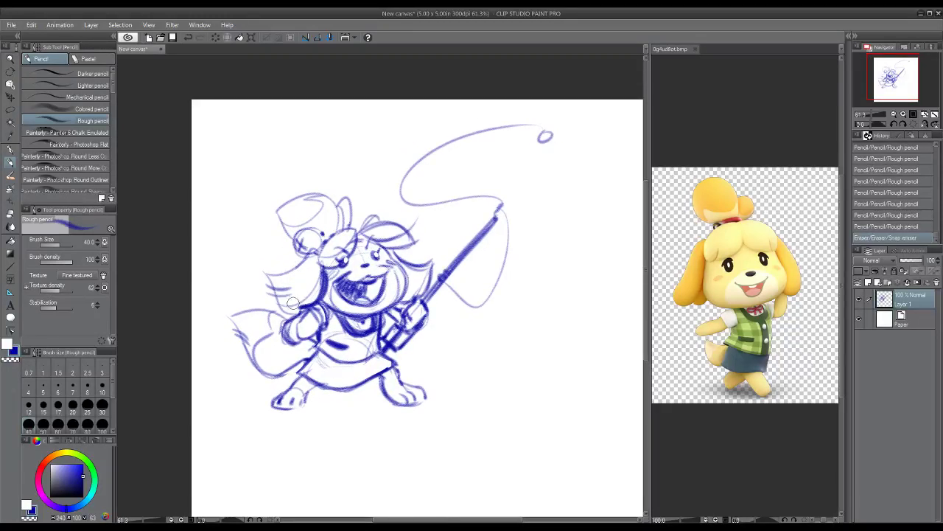
- Darken the lower edge of the left-hand ear and fill in the hair tie between the bun and the bangs
mouse_move(319, 278)
left_mouse_down()
mouse_move(292, 308)
mouse_move(311, 293)
left_mouse_up()
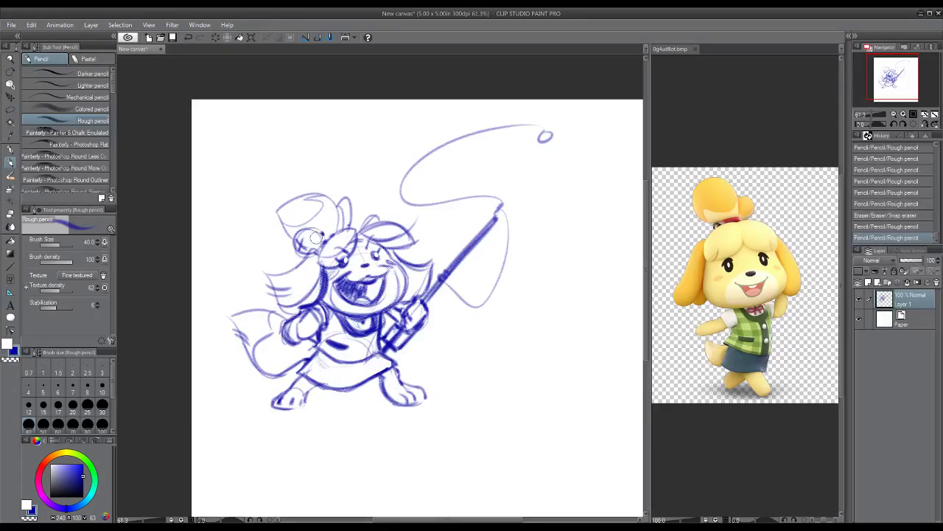
left_click_drag(310, 242, 345, 227)
left_click_drag(351, 235, 318, 256)
mouse_move(324, 248)
left_mouse_down()
mouse_move(314, 261)
mouse_move(335, 262)
left_mouse_up()
left_click_drag(350, 374, 325, 373)
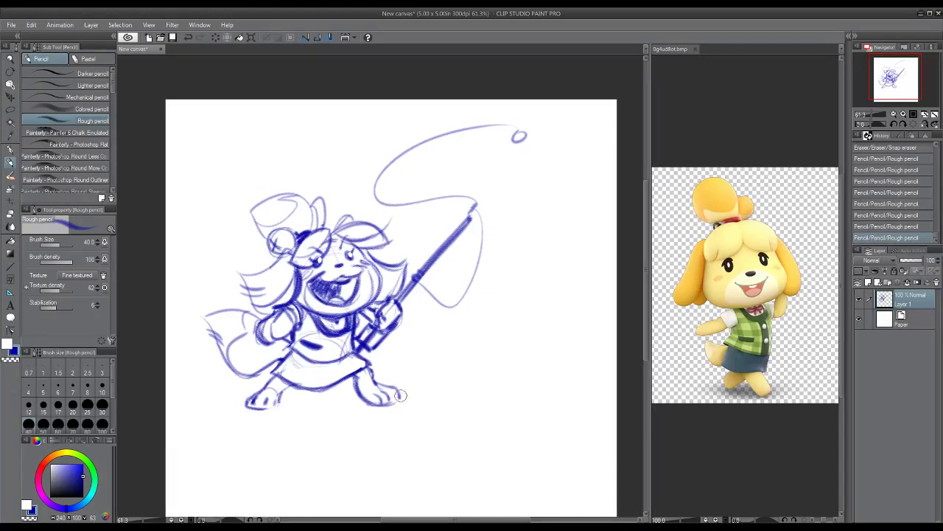
- Define the toes on both feet, darken the left-hand leg and add skirt folds and vest buttons
left_click_drag(413, 445, 415, 447)
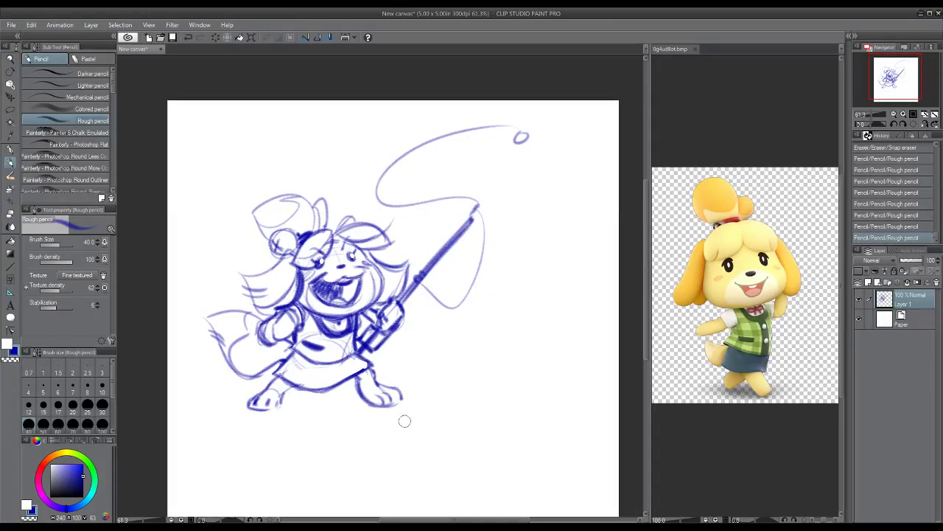
left_click_drag(366, 400, 398, 398)
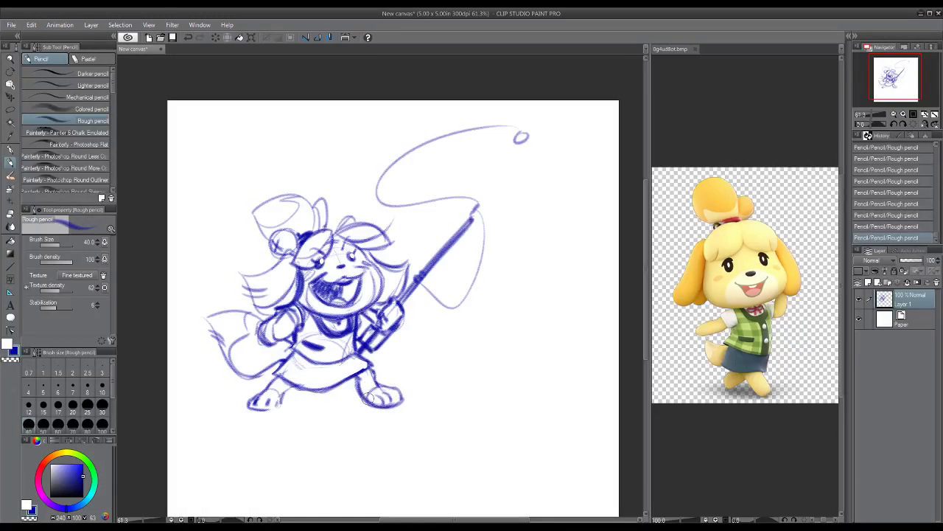
mouse_move(276, 402)
left_mouse_down()
mouse_move(252, 407)
mouse_move(290, 390)
mouse_move(261, 391)
mouse_move(313, 363)
mouse_move(310, 351)
mouse_move(316, 381)
mouse_move(294, 372)
mouse_move(323, 376)
mouse_move(323, 355)
mouse_move(333, 370)
mouse_move(334, 345)
mouse_move(332, 354)
mouse_move(343, 346)
mouse_move(342, 359)
mouse_move(330, 340)
mouse_move(311, 354)
left_mouse_up()
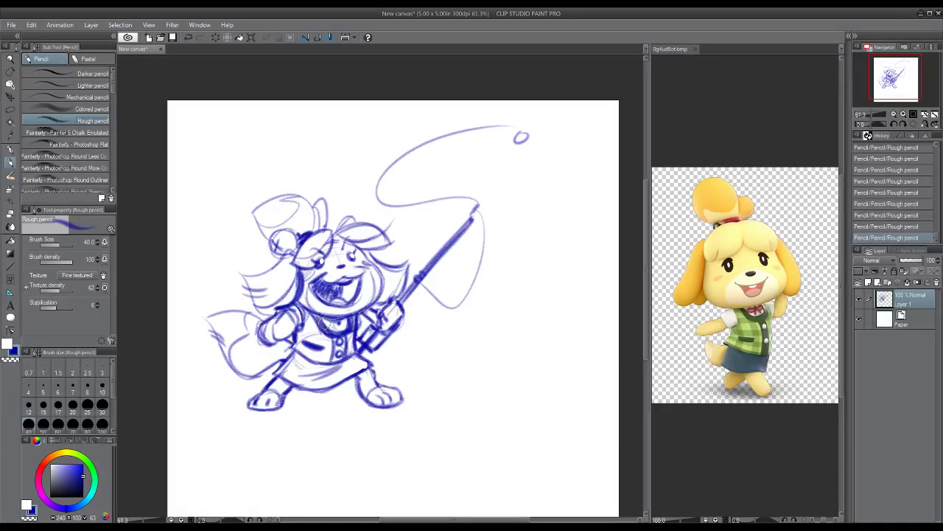
- Draw a bow at the collar using blue and white strokes, and redefine the fingers of the left-hand fist
mouse_move(322, 317)
left_mouse_down()
mouse_move(332, 327)
mouse_move(324, 330)
mouse_move(340, 323)
mouse_move(333, 330)
left_mouse_up()
key("x")
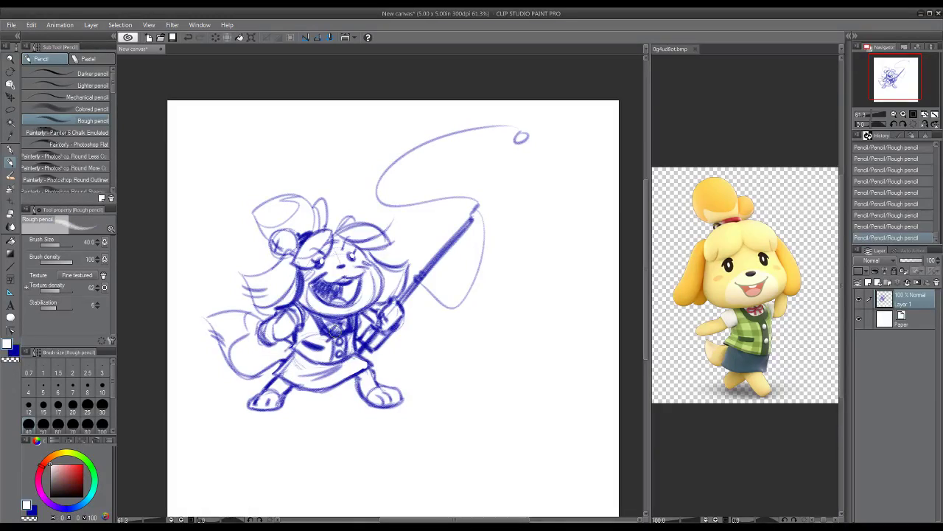
left_click_drag(329, 336, 332, 326)
key("x")
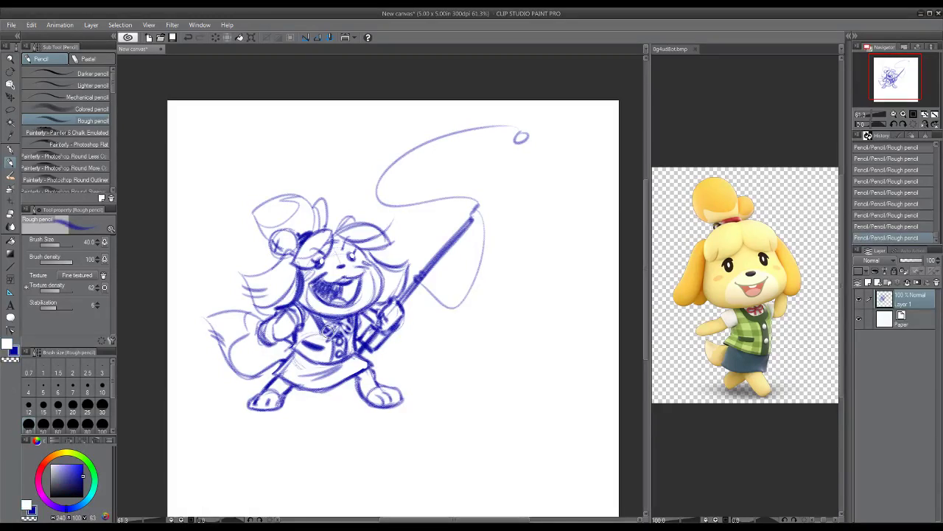
mouse_move(328, 329)
left_mouse_down()
mouse_move(321, 335)
mouse_move(355, 341)
mouse_move(357, 330)
left_mouse_up()
mouse_move(283, 321)
left_mouse_down()
mouse_move(284, 343)
mouse_move(257, 336)
mouse_move(277, 331)
mouse_move(278, 309)
left_mouse_up()
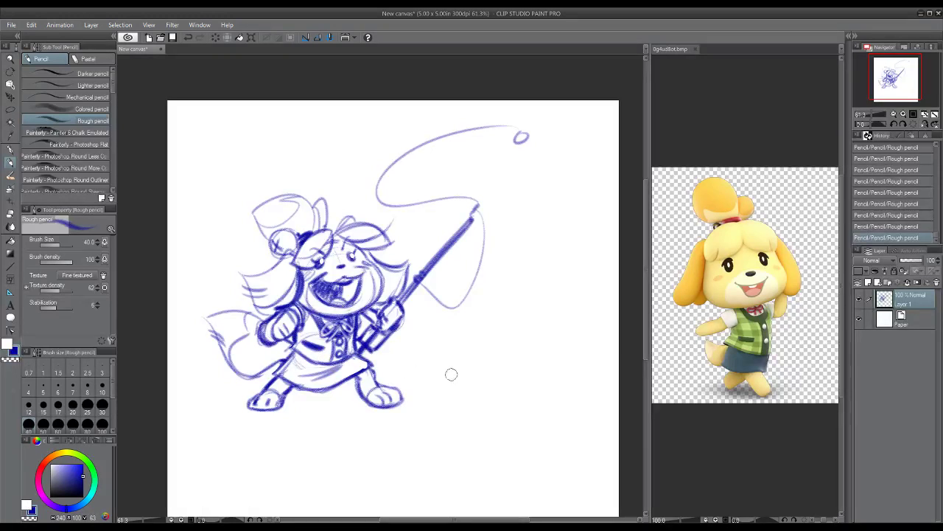
- Clean up and darken the left-hand ear's upper edge, and strengthen the outlines of the hair bun and bangs
left_click_drag(454, 405, 483, 422)
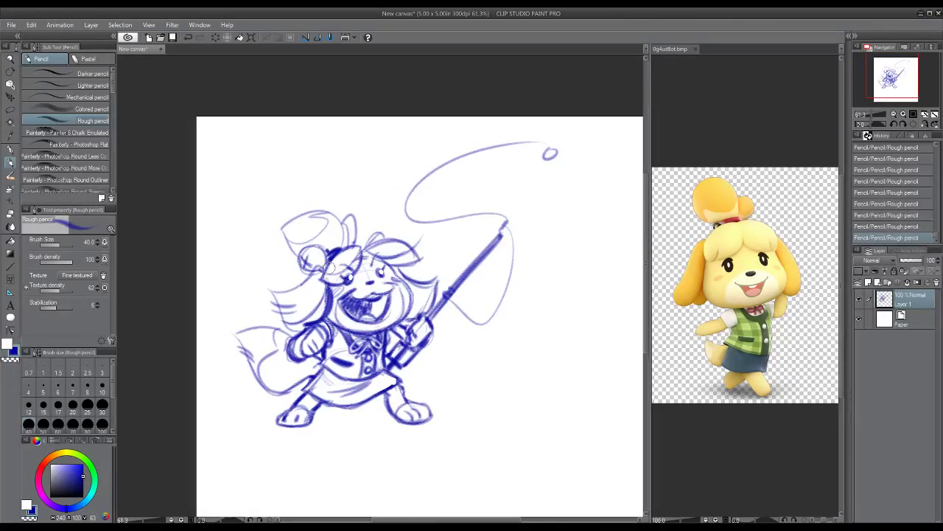
left_click_drag(333, 260, 327, 273)
left_click_drag(274, 292, 314, 272)
left_click_drag(317, 272, 317, 272)
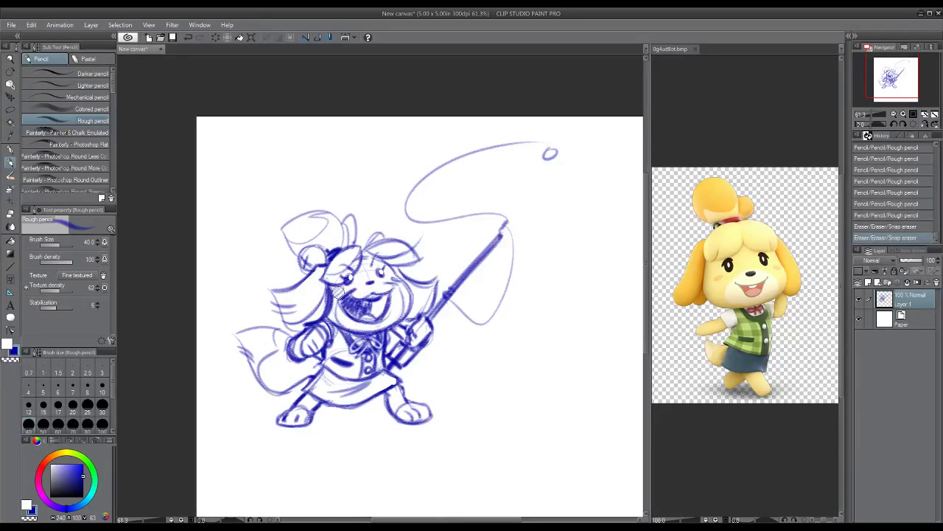
mouse_move(326, 214)
left_mouse_down()
mouse_move(342, 236)
mouse_move(345, 223)
left_mouse_up()
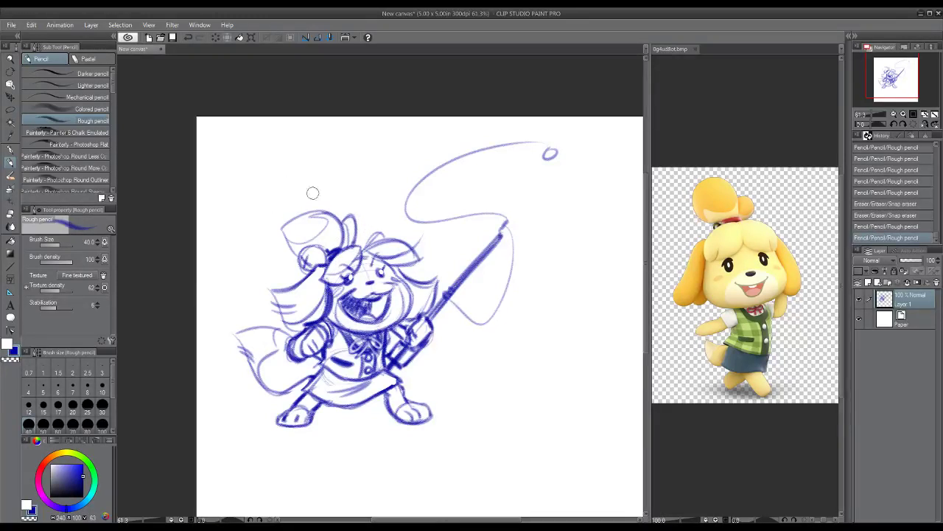
mouse_move(281, 230)
left_mouse_down()
mouse_move(301, 258)
mouse_move(301, 214)
mouse_move(324, 215)
left_mouse_up()
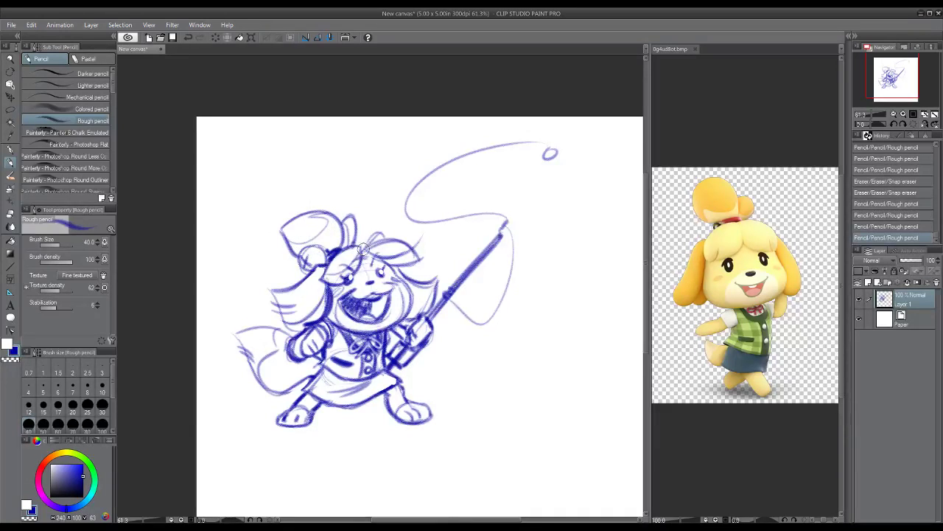
mouse_move(363, 248)
left_mouse_down()
mouse_move(326, 270)
mouse_move(361, 249)
left_mouse_up()
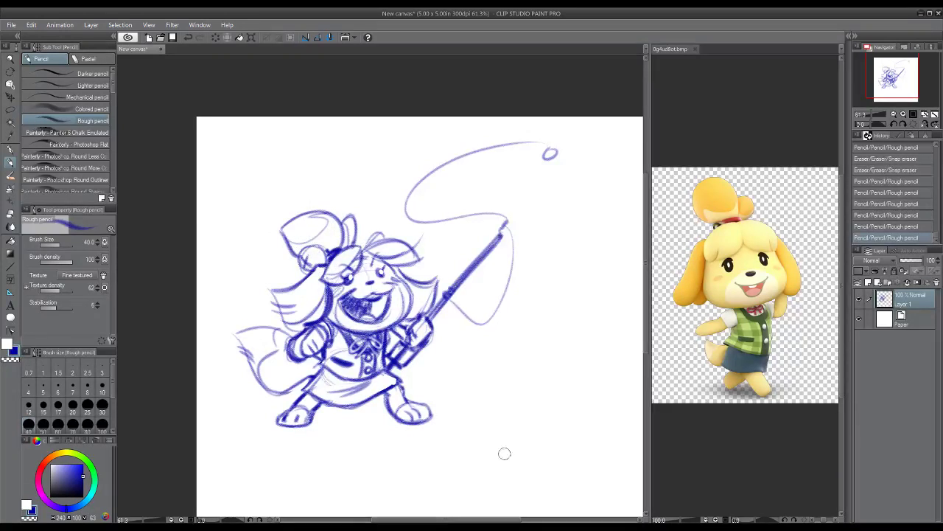
- Letter the artist's name in the canvas's lower-right corner, sign beside the right-hand foot and close the reference image
left_click_drag(460, 412, 437, 348)
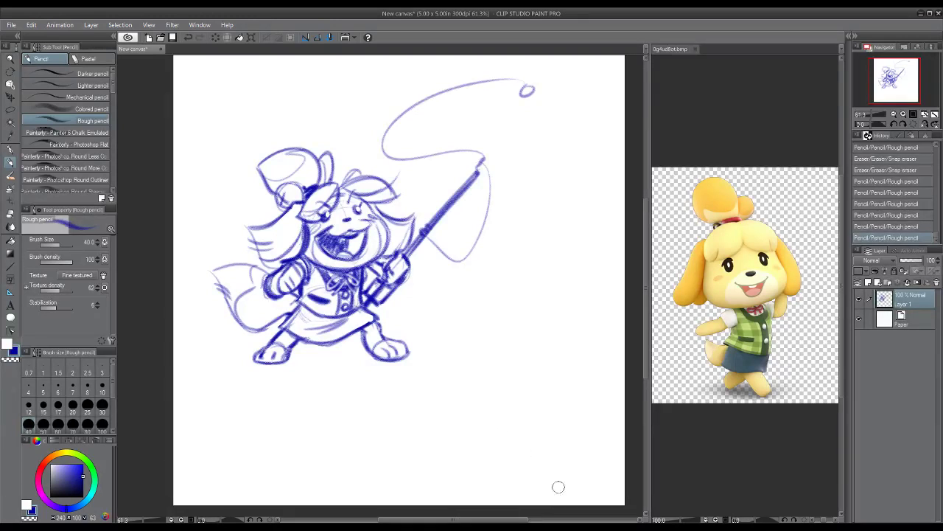
mouse_move(557, 494)
left_mouse_down()
mouse_move(586, 495)
mouse_move(597, 482)
left_mouse_up()
left_click_drag(592, 482, 592, 496)
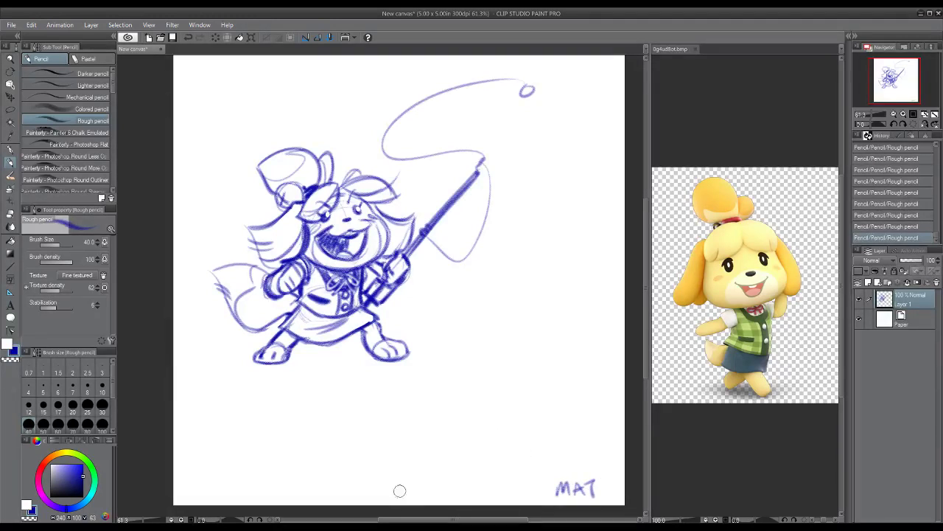
mouse_move(402, 327)
left_mouse_down()
mouse_move(407, 295)
mouse_move(419, 328)
mouse_move(488, 289)
left_mouse_up()
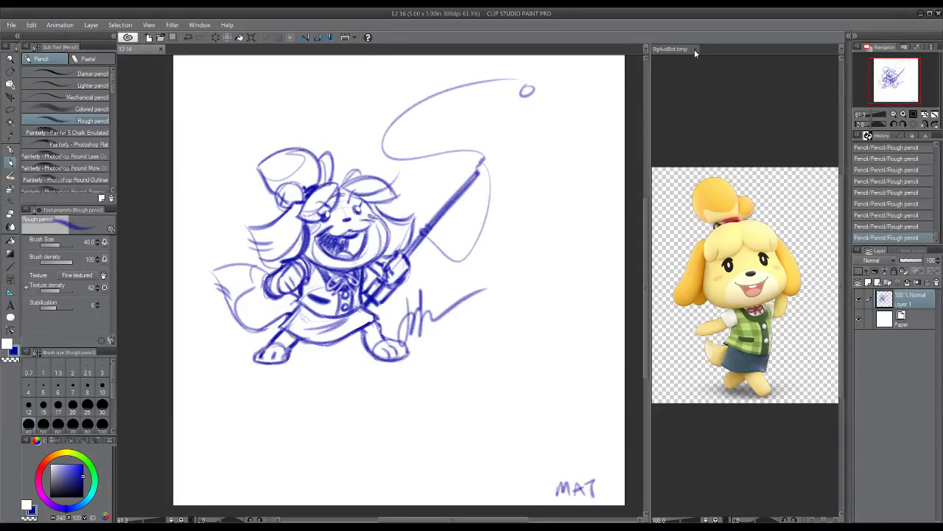
left_click(695, 49)
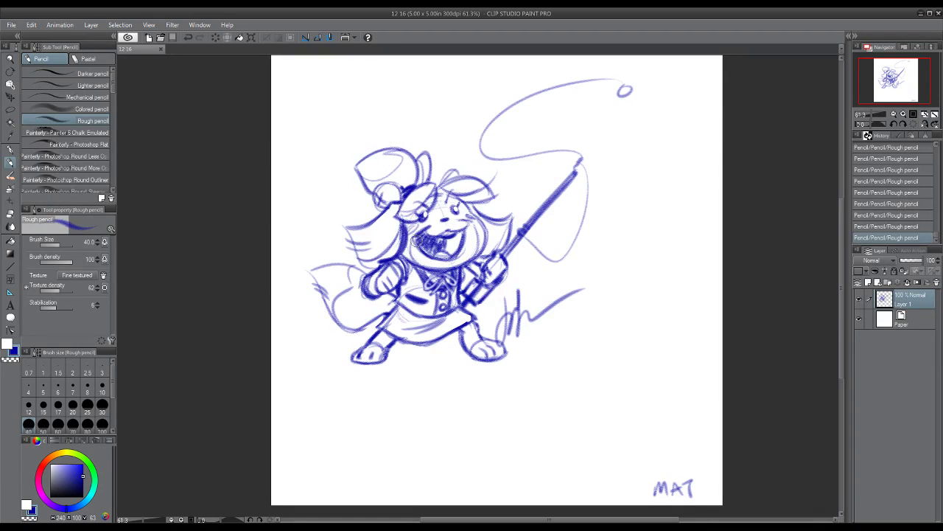
- Erase and redraw the left-hand ear's inner edge, darken the right-hand side of the face and strengthen the tail outline
mouse_move(401, 225)
left_mouse_down()
mouse_move(392, 258)
mouse_move(398, 230)
mouse_move(394, 254)
mouse_move(401, 237)
left_mouse_up()
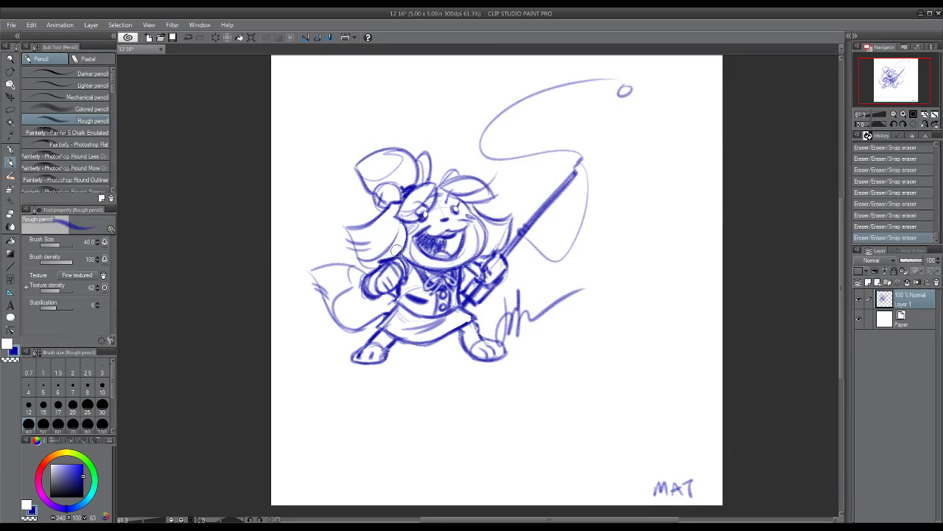
mouse_move(402, 223)
left_mouse_down()
mouse_move(391, 253)
mouse_move(404, 251)
left_mouse_up()
left_click_drag(467, 207, 471, 215)
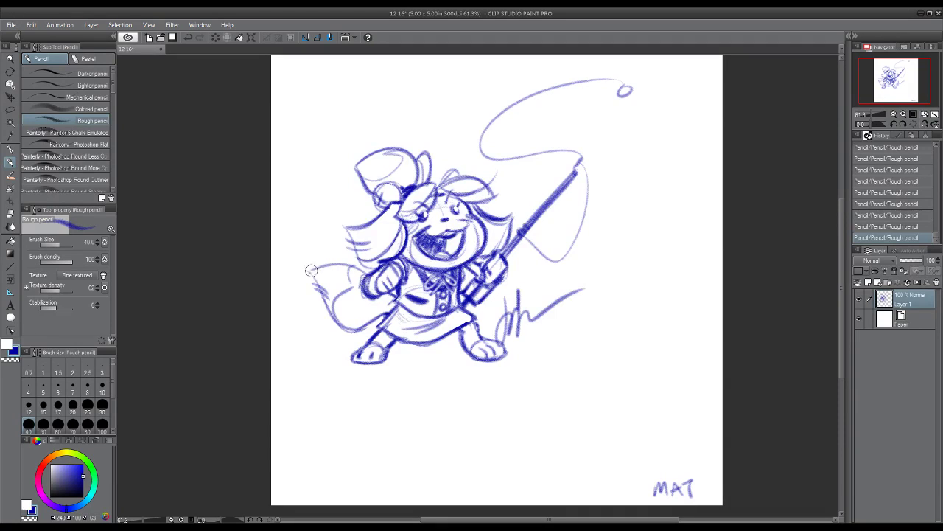
left_click_drag(310, 272, 370, 268)
mouse_move(337, 320)
left_mouse_down()
mouse_move(375, 317)
mouse_move(353, 330)
mouse_move(376, 318)
mouse_move(364, 328)
mouse_move(391, 302)
mouse_move(373, 297)
mouse_move(366, 305)
mouse_move(392, 308)
left_mouse_up()
mouse_move(498, 427)
left_mouse_down()
mouse_move(462, 413)
mouse_move(499, 441)
left_mouse_up()
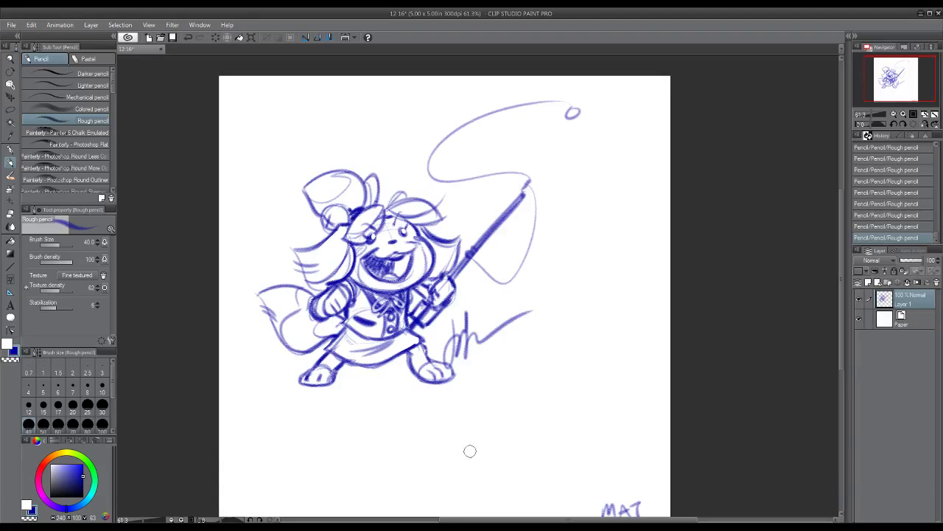
left_click_drag(494, 435, 467, 418)
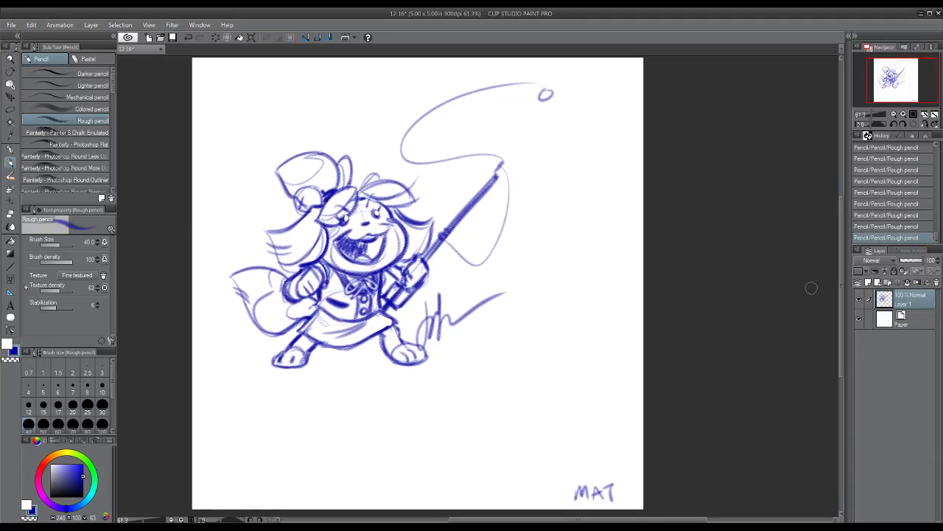
- Hide the dog sketch on Layer 1 and add a new raster layer
left_click(860, 299)
left_click(868, 284)
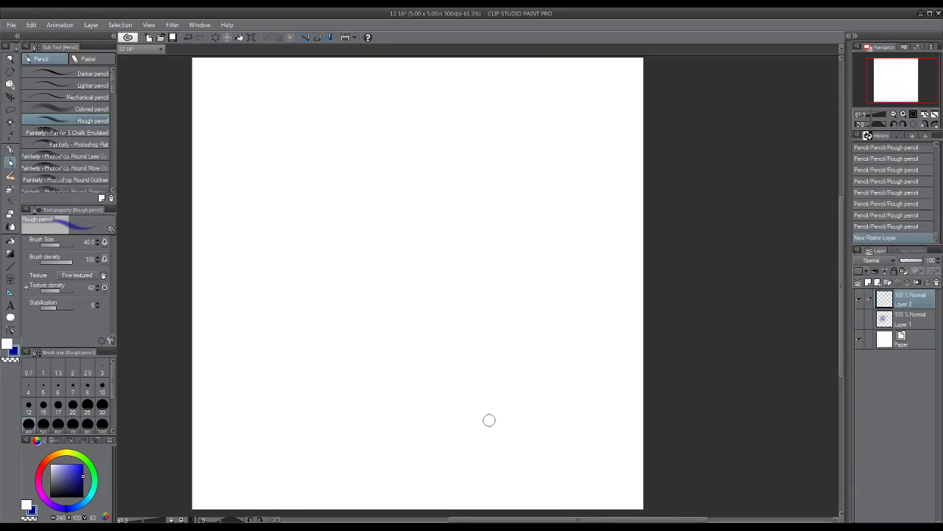
left_click_drag(489, 419, 498, 415)
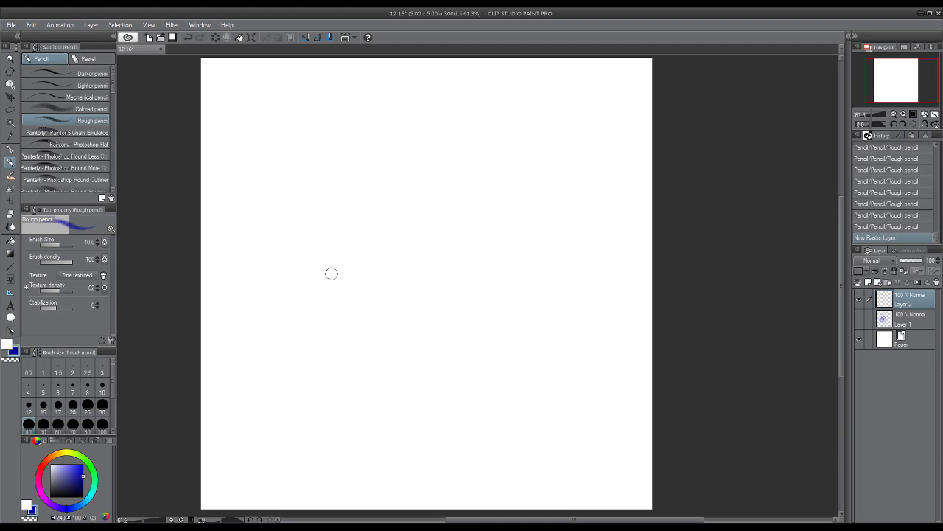
- Sketch a leaning gesture figure with a round head, long torso, two bent legs and raised arms
mouse_move(331, 272)
left_mouse_down()
mouse_move(357, 379)
mouse_move(353, 364)
mouse_move(371, 359)
mouse_move(386, 387)
mouse_move(371, 371)
mouse_move(390, 374)
mouse_move(407, 421)
left_mouse_up()
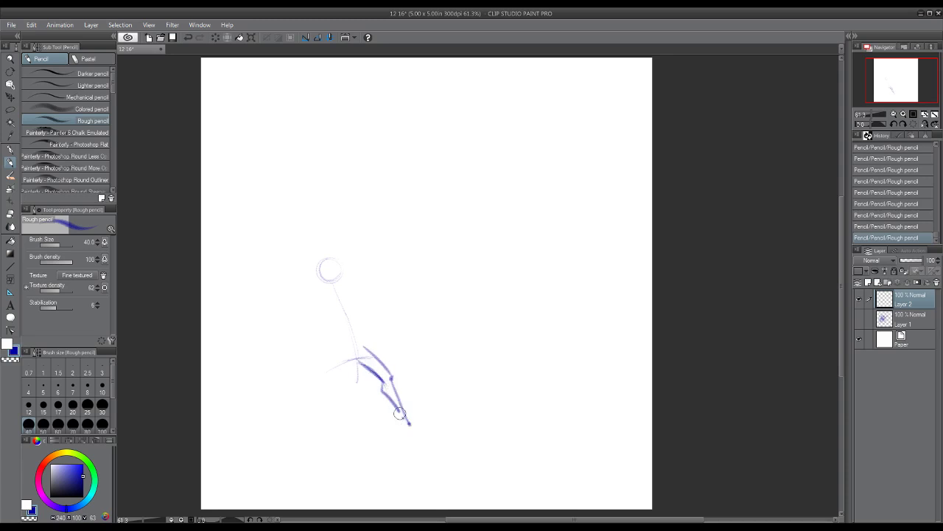
mouse_move(357, 362)
left_mouse_down()
mouse_move(340, 378)
mouse_move(350, 367)
mouse_move(340, 361)
mouse_move(355, 358)
mouse_move(334, 374)
mouse_move(343, 378)
mouse_move(348, 359)
mouse_move(360, 387)
mouse_move(342, 391)
mouse_move(342, 401)
mouse_move(366, 427)
left_mouse_up()
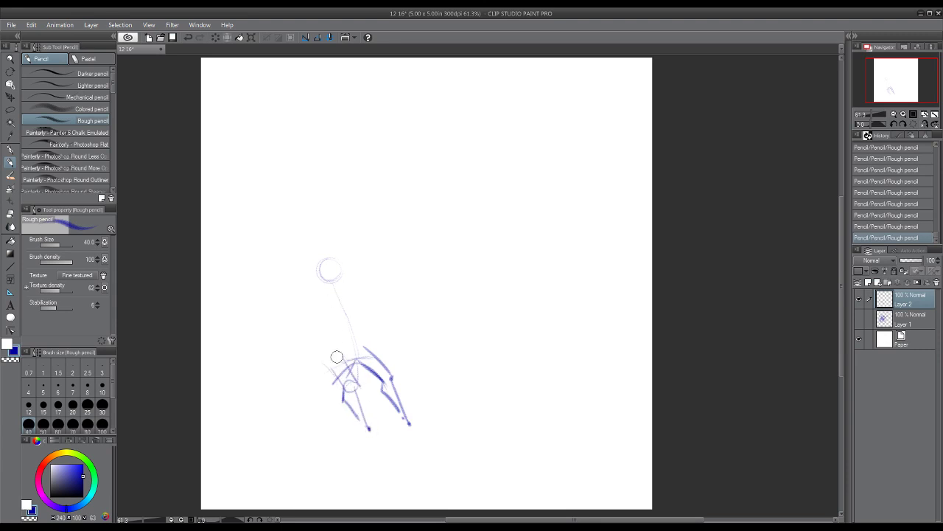
left_click_drag(334, 368, 321, 307)
mouse_move(362, 346)
left_mouse_down()
mouse_move(349, 306)
mouse_move(353, 312)
left_mouse_up()
mouse_move(315, 279)
left_mouse_down()
mouse_move(340, 301)
mouse_move(332, 259)
mouse_move(337, 269)
mouse_move(318, 261)
mouse_move(312, 274)
mouse_move(339, 260)
mouse_move(324, 282)
mouse_move(319, 274)
mouse_move(335, 275)
mouse_move(320, 288)
mouse_move(327, 294)
mouse_move(310, 286)
mouse_move(317, 299)
mouse_move(295, 273)
mouse_move(281, 224)
mouse_move(298, 231)
mouse_move(292, 219)
mouse_move(301, 235)
mouse_move(294, 241)
mouse_move(314, 283)
mouse_move(301, 266)
mouse_move(323, 291)
mouse_move(300, 281)
mouse_move(321, 306)
mouse_move(321, 297)
mouse_move(321, 306)
mouse_move(352, 290)
mouse_move(359, 258)
mouse_move(365, 275)
mouse_move(337, 240)
left_mouse_up()
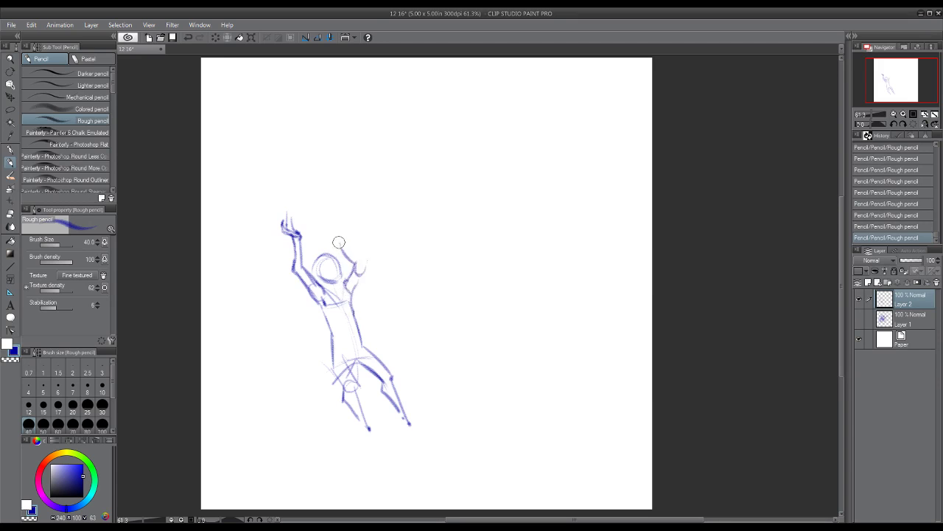
- Undo the last two arm strokes, redraw the right-hand arm raised with an open hand, and define the neck and shoulders
left_click(861, 214)
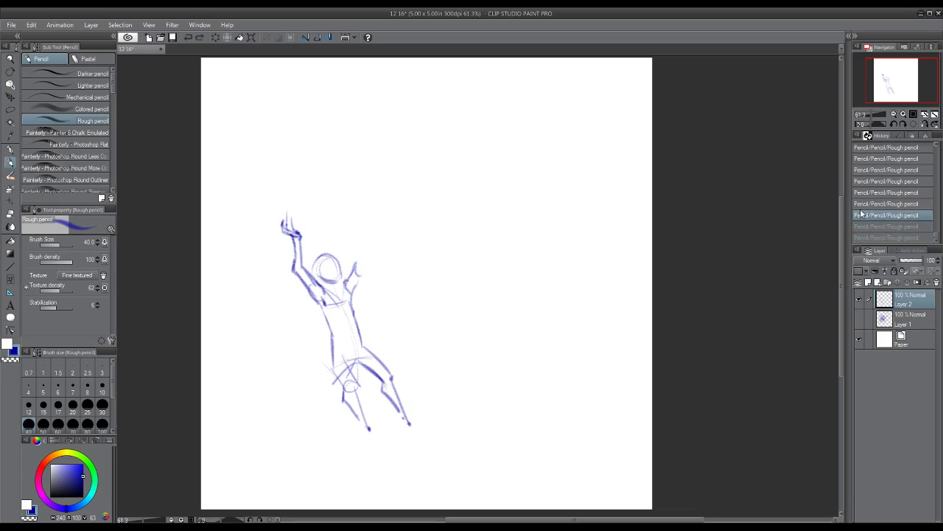
mouse_move(358, 264)
left_mouse_down()
mouse_move(339, 238)
mouse_move(346, 218)
mouse_move(364, 264)
mouse_move(353, 305)
mouse_move(360, 225)
mouse_move(336, 282)
mouse_move(342, 333)
mouse_move(318, 302)
mouse_move(330, 326)
left_mouse_up()
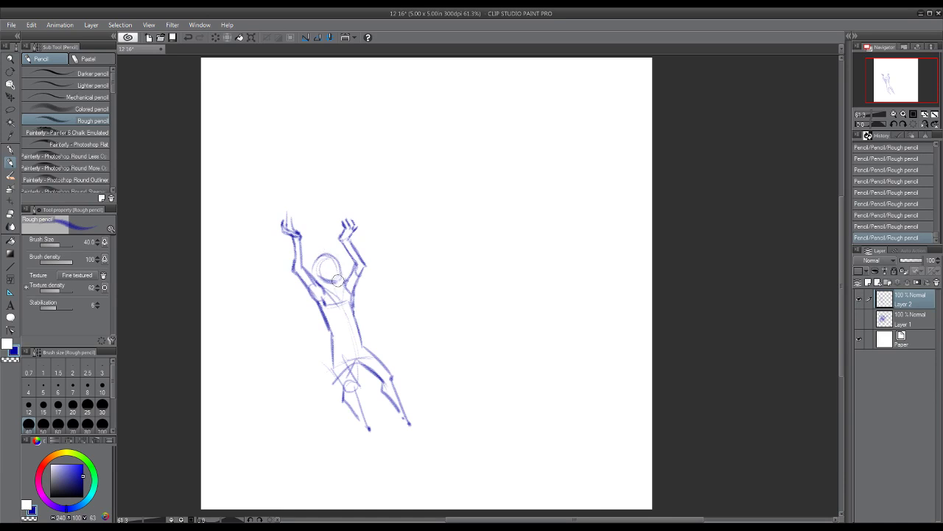
mouse_move(337, 281)
left_mouse_down()
mouse_move(338, 294)
mouse_move(327, 289)
mouse_move(344, 306)
mouse_move(324, 313)
mouse_move(354, 303)
mouse_move(355, 313)
mouse_move(360, 290)
left_mouse_up()
- Sketch a kneeling gesture figure beside the first one, with an oval head, elbows raised behind it, arched torso and folded legs
mouse_move(443, 331)
left_mouse_down()
mouse_move(468, 320)
mouse_move(453, 330)
mouse_move(443, 319)
left_mouse_up()
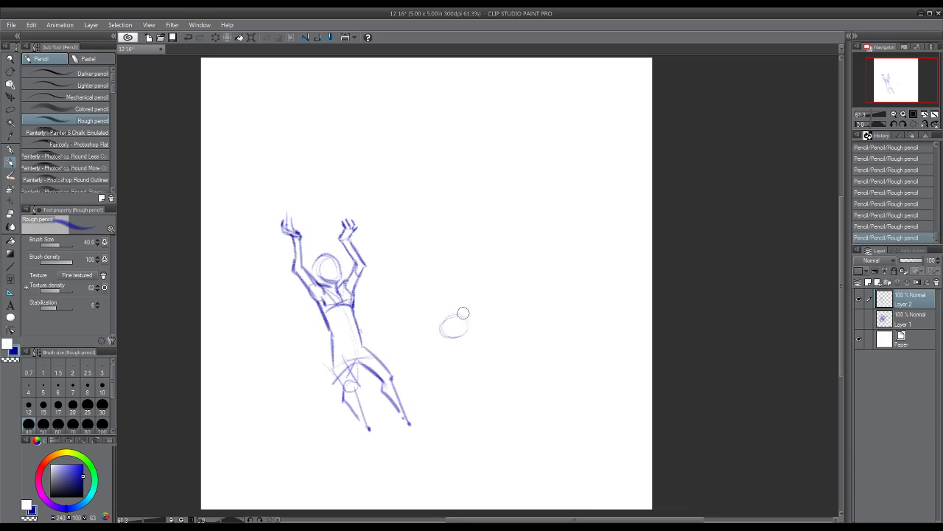
mouse_move(451, 338)
left_mouse_down()
mouse_move(432, 314)
mouse_move(435, 337)
mouse_move(418, 303)
mouse_move(448, 314)
mouse_move(444, 322)
mouse_move(457, 308)
mouse_move(463, 319)
mouse_move(461, 310)
mouse_move(419, 304)
mouse_move(446, 350)
mouse_move(472, 329)
mouse_move(461, 310)
mouse_move(477, 304)
mouse_move(477, 322)
mouse_move(438, 392)
left_mouse_up()
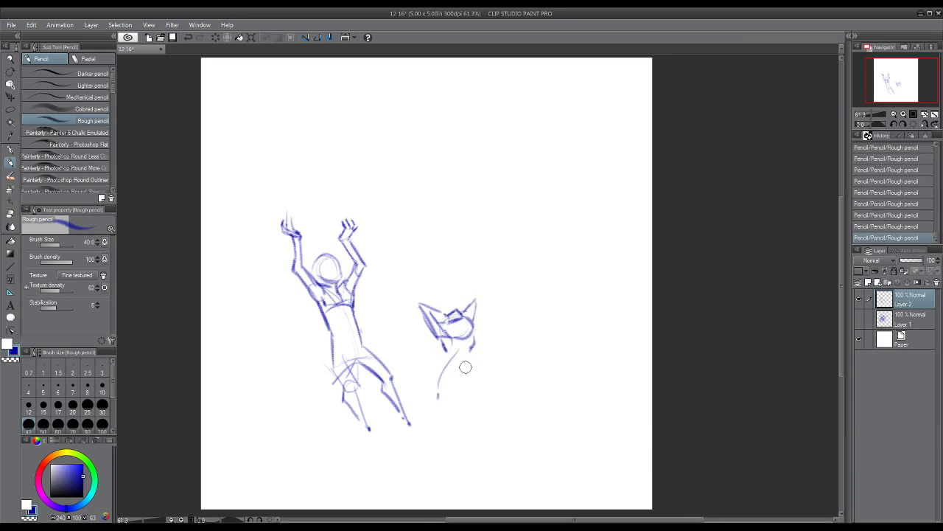
mouse_move(441, 356)
left_mouse_down()
mouse_move(442, 388)
mouse_move(452, 396)
mouse_move(412, 407)
mouse_move(429, 391)
mouse_move(386, 420)
mouse_move(415, 431)
mouse_move(396, 422)
mouse_move(450, 415)
mouse_move(456, 370)
mouse_move(476, 348)
mouse_move(425, 386)
mouse_move(440, 388)
mouse_move(436, 428)
mouse_move(448, 435)
mouse_move(430, 433)
mouse_move(449, 435)
mouse_move(437, 421)
mouse_move(383, 419)
mouse_move(429, 395)
left_mouse_up()
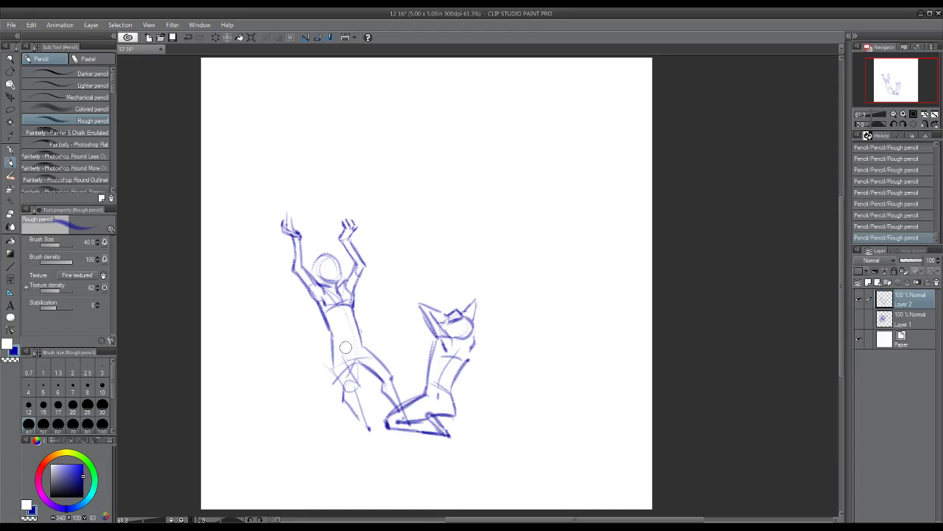
- Strengthen the standing figure's torso and thighs, and add wide hanging sleeves and a waistband
mouse_move(346, 348)
left_mouse_down()
mouse_move(357, 386)
mouse_move(367, 372)
mouse_move(399, 412)
mouse_move(351, 305)
left_mouse_up()
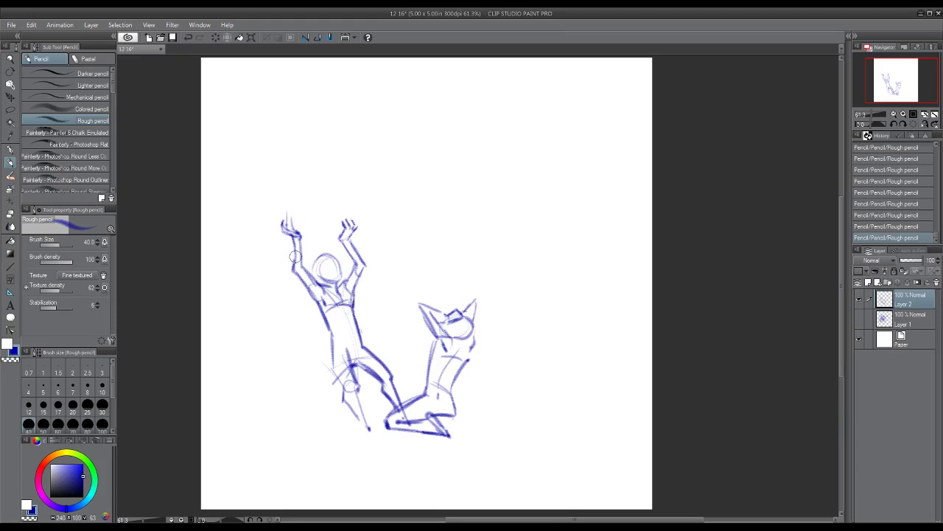
mouse_move(295, 256)
left_mouse_down()
mouse_move(303, 275)
mouse_move(293, 267)
mouse_move(276, 325)
mouse_move(319, 333)
mouse_move(322, 290)
mouse_move(304, 262)
mouse_move(353, 264)
mouse_move(397, 316)
mouse_move(359, 267)
mouse_move(363, 327)
mouse_move(346, 324)
mouse_move(342, 334)
left_mouse_up()
left_click_drag(338, 334, 362, 337)
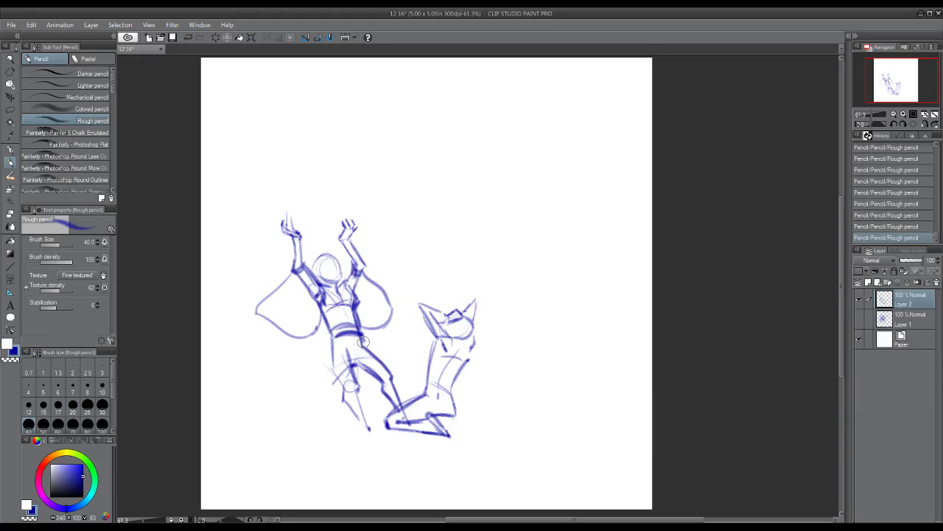
- Draw a few small floating dots above and between the standing figure's raised hands
left_click_drag(299, 211, 303, 213)
left_click(306, 203)
left_click(328, 235)
- Define the standing figure's lower leg and foot, then darken the kneeling figure's feet, legs and back
mouse_move(345, 390)
left_mouse_down()
mouse_move(356, 416)
mouse_move(356, 389)
mouse_move(368, 426)
mouse_move(359, 420)
mouse_move(361, 432)
mouse_move(357, 417)
mouse_move(375, 432)
left_mouse_up()
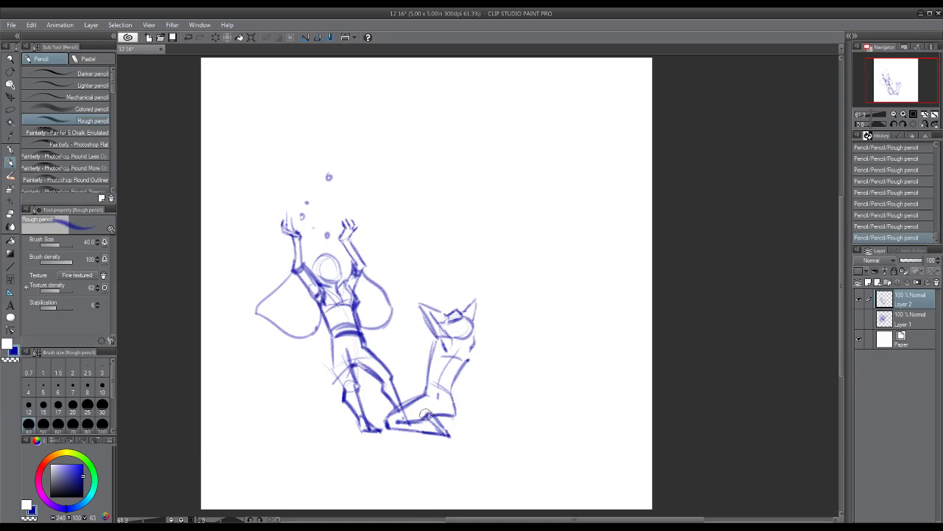
mouse_move(423, 422)
left_mouse_down()
mouse_move(449, 431)
mouse_move(457, 420)
mouse_move(446, 433)
mouse_move(458, 439)
mouse_move(460, 417)
mouse_move(445, 413)
left_mouse_up()
mouse_move(388, 425)
left_mouse_down()
mouse_move(430, 389)
mouse_move(438, 336)
mouse_move(432, 347)
left_mouse_up()
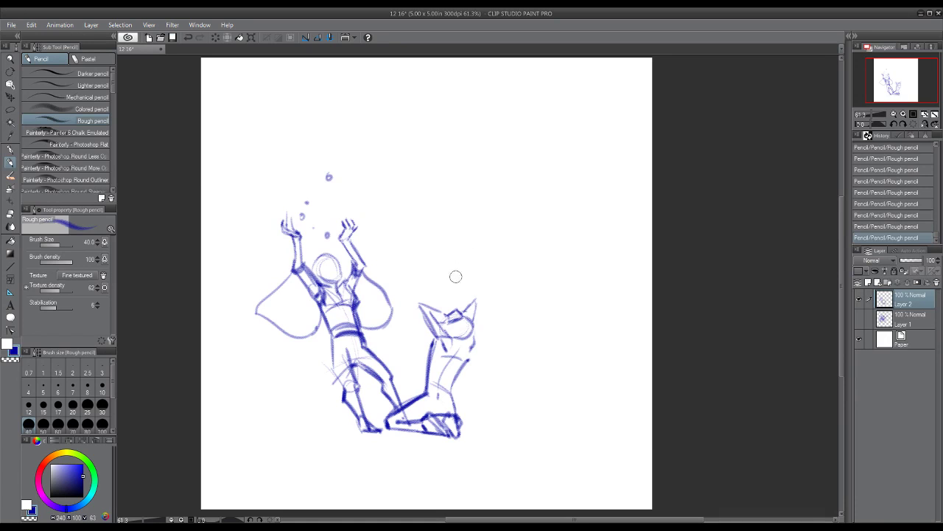
- Outline a tall jagged flame shape around the kneeling figure and add ground lines with small flames beneath both figures
mouse_move(410, 398)
left_mouse_down()
mouse_move(398, 335)
mouse_move(409, 272)
mouse_move(443, 198)
mouse_move(437, 165)
mouse_move(479, 216)
mouse_move(464, 286)
mouse_move(492, 285)
mouse_move(491, 336)
mouse_move(505, 370)
mouse_move(477, 419)
mouse_move(514, 410)
left_mouse_up()
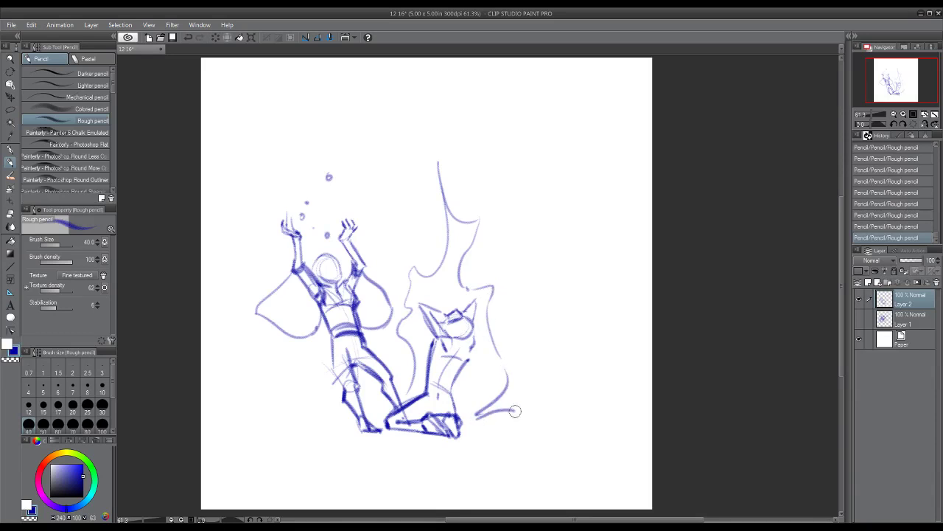
mouse_move(506, 364)
left_mouse_down()
mouse_move(526, 390)
mouse_move(475, 423)
mouse_move(509, 438)
mouse_move(479, 426)
left_mouse_up()
mouse_move(410, 377)
left_mouse_down()
mouse_move(369, 428)
mouse_move(312, 428)
mouse_move(298, 410)
mouse_move(274, 406)
mouse_move(275, 431)
mouse_move(254, 431)
mouse_move(393, 435)
mouse_move(462, 442)
left_mouse_up()
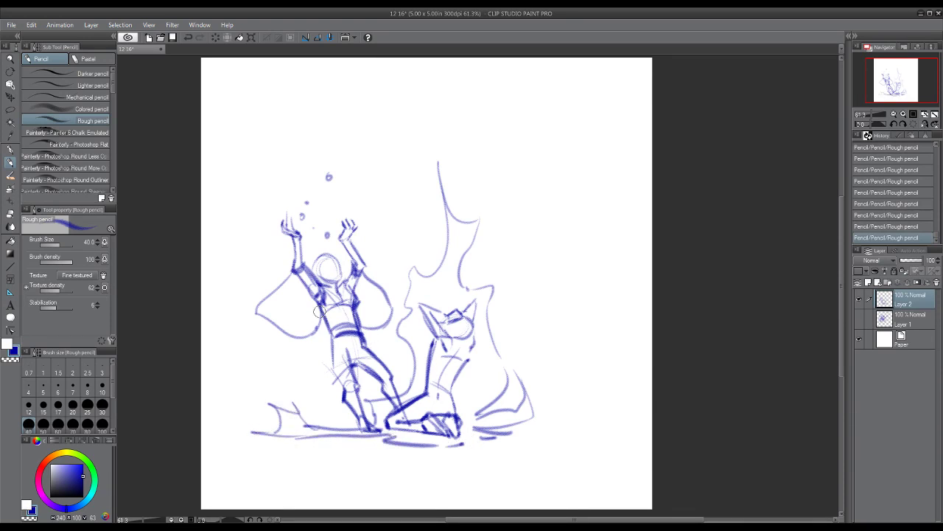
- Outline a long flared skirt from the standing figure's waist and erase the leg lines inside it
mouse_move(331, 346)
left_mouse_down()
mouse_move(329, 333)
mouse_move(319, 371)
mouse_move(271, 429)
left_mouse_up()
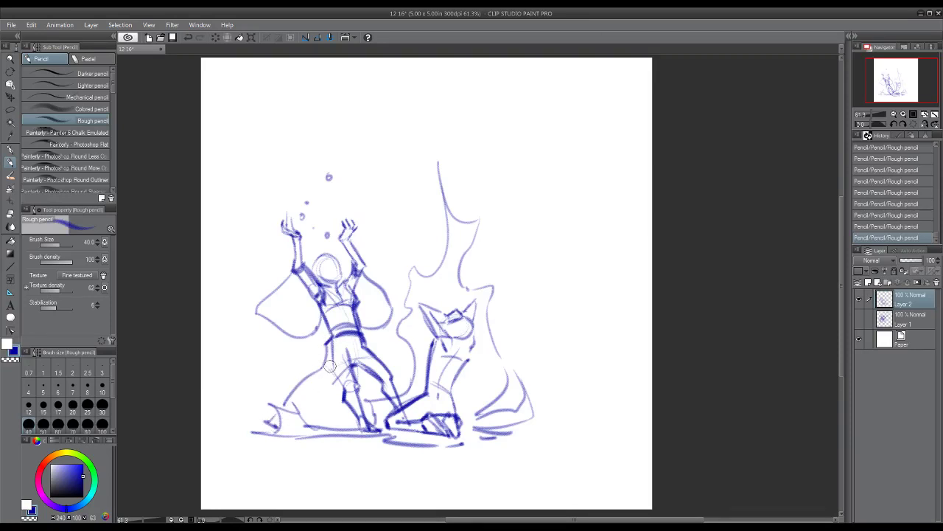
left_click_drag(330, 365, 328, 405)
mouse_move(363, 336)
left_mouse_down()
mouse_move(404, 379)
mouse_move(409, 398)
mouse_move(364, 343)
left_mouse_up()
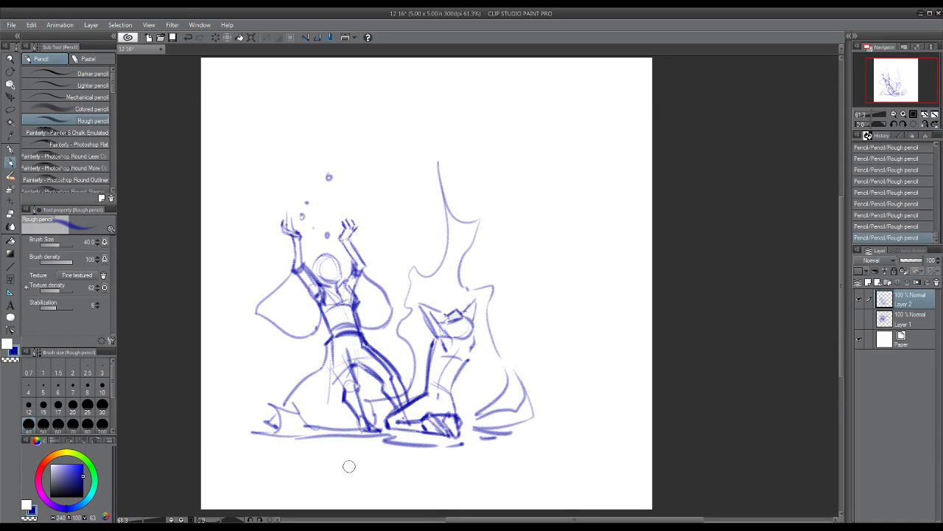
mouse_move(333, 348)
left_mouse_down()
mouse_move(335, 377)
mouse_move(353, 359)
mouse_move(373, 379)
mouse_move(360, 342)
left_mouse_up()
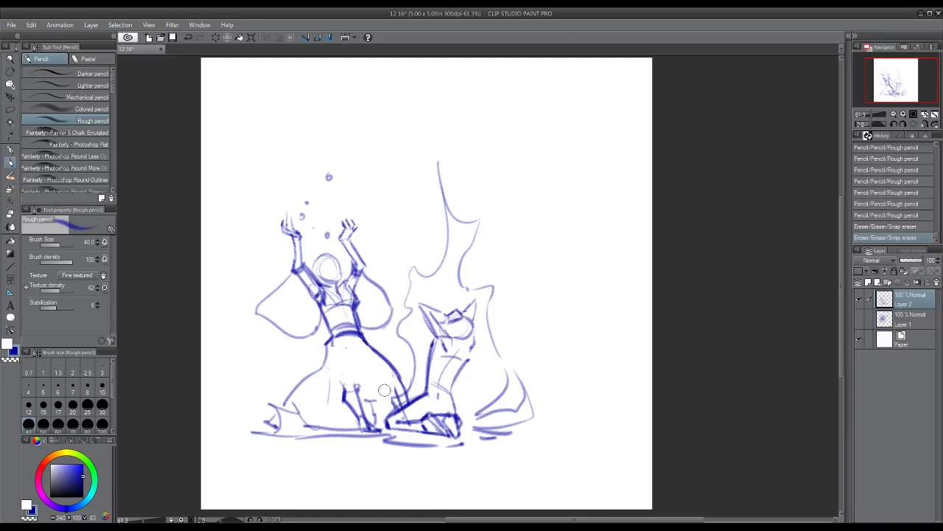
mouse_move(384, 390)
left_mouse_down()
mouse_move(401, 410)
mouse_move(406, 396)
mouse_move(343, 384)
mouse_move(365, 427)
mouse_move(377, 427)
left_mouse_up()
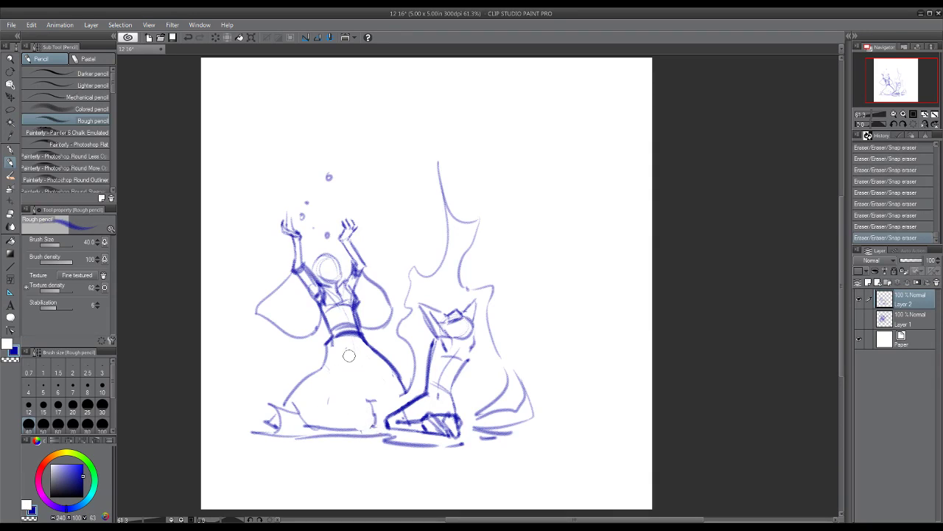
- Draw two curved overskirt panels from the standing figure's waistband and long folds down the middle of the skirt
left_click_drag(348, 339, 347, 365)
left_click_drag(345, 371, 301, 385)
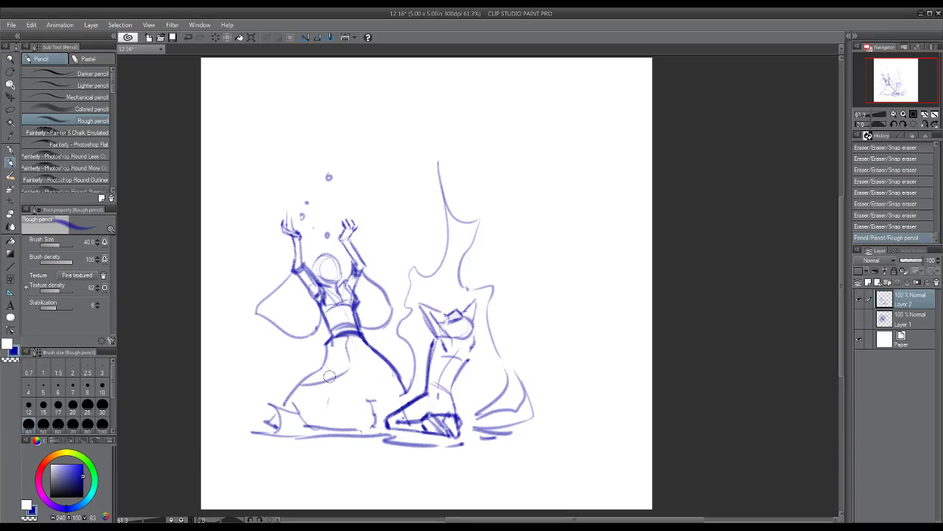
left_click_drag(329, 339, 290, 387)
left_click_drag(294, 386, 341, 369)
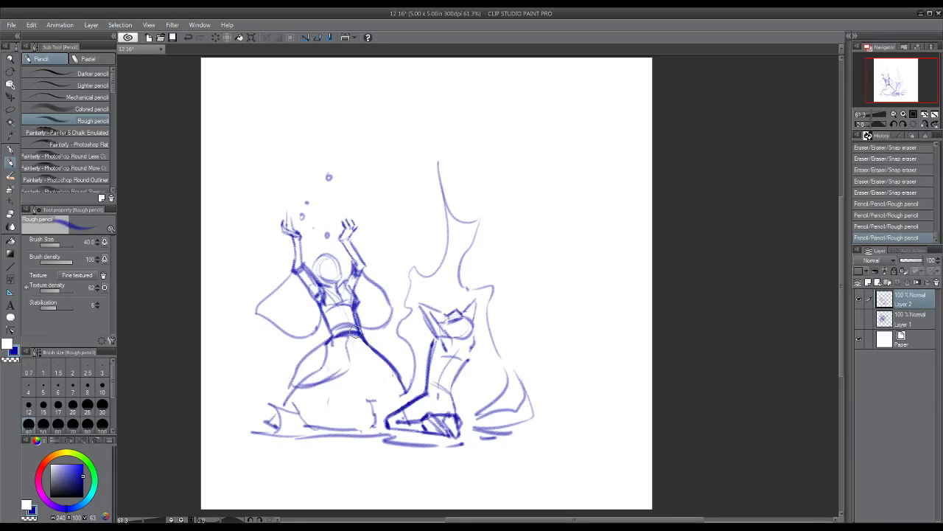
mouse_move(357, 333)
left_mouse_down()
mouse_move(375, 367)
mouse_move(384, 366)
mouse_move(370, 338)
mouse_move(402, 372)
mouse_move(341, 425)
left_mouse_up()
left_click_drag(356, 349, 344, 427)
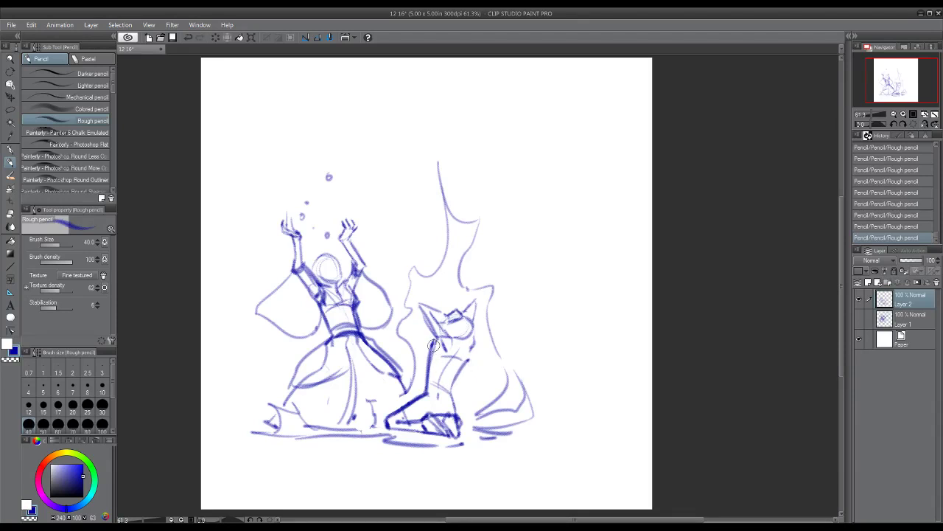
- Darken the kneeling figure's back, head outline and raised arms, and define the shoulders and side
left_click_drag(434, 342, 425, 397)
mouse_move(463, 339)
left_mouse_down()
mouse_move(467, 317)
mouse_move(474, 340)
mouse_move(450, 339)
mouse_move(449, 349)
mouse_move(453, 339)
mouse_move(435, 316)
mouse_move(440, 373)
left_mouse_up()
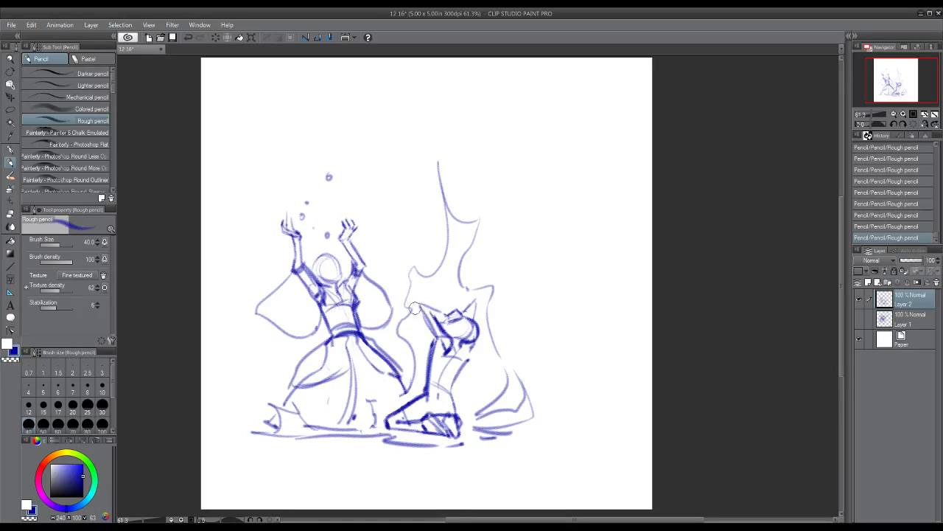
left_click_drag(416, 306, 443, 351)
mouse_move(425, 307)
left_mouse_down()
mouse_move(452, 324)
mouse_move(474, 318)
left_mouse_up()
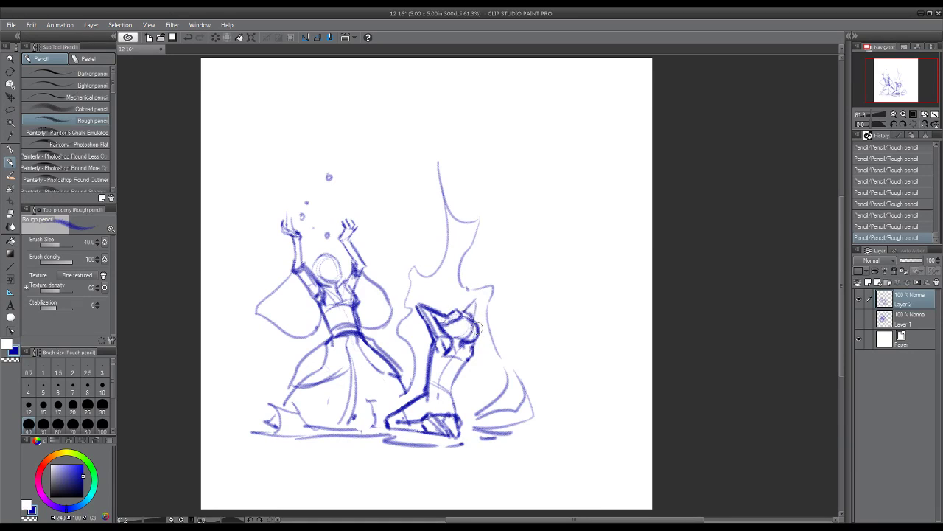
- Give the standing figure a smiling face, front hair locks and a long braid trailing behind the sleeve
left_click_drag(327, 265, 341, 271)
mouse_move(273, 283)
left_mouse_down()
mouse_move(236, 297)
mouse_move(235, 315)
mouse_move(245, 323)
mouse_move(236, 296)
mouse_move(247, 288)
mouse_move(283, 282)
left_mouse_up()
left_click_drag(336, 245, 344, 267)
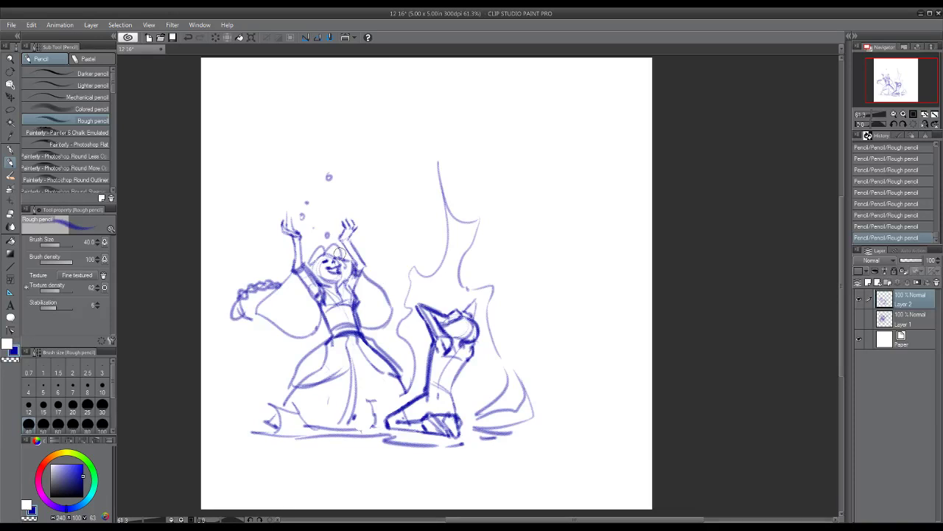
left_click_drag(334, 254, 340, 262)
- Add a belt to the kneeling figure and darken the torso, hips and folded legs
left_click_drag(428, 387, 451, 393)
mouse_move(449, 392)
left_mouse_down()
mouse_move(434, 392)
mouse_move(450, 389)
left_mouse_up()
mouse_move(451, 391)
left_mouse_down()
mouse_move(464, 349)
mouse_move(434, 359)
left_mouse_up()
mouse_move(435, 357)
left_mouse_down()
mouse_move(465, 334)
mouse_move(455, 325)
mouse_move(475, 319)
mouse_move(468, 307)
mouse_move(476, 303)
mouse_move(462, 394)
mouse_move(441, 398)
mouse_move(458, 414)
left_mouse_up()
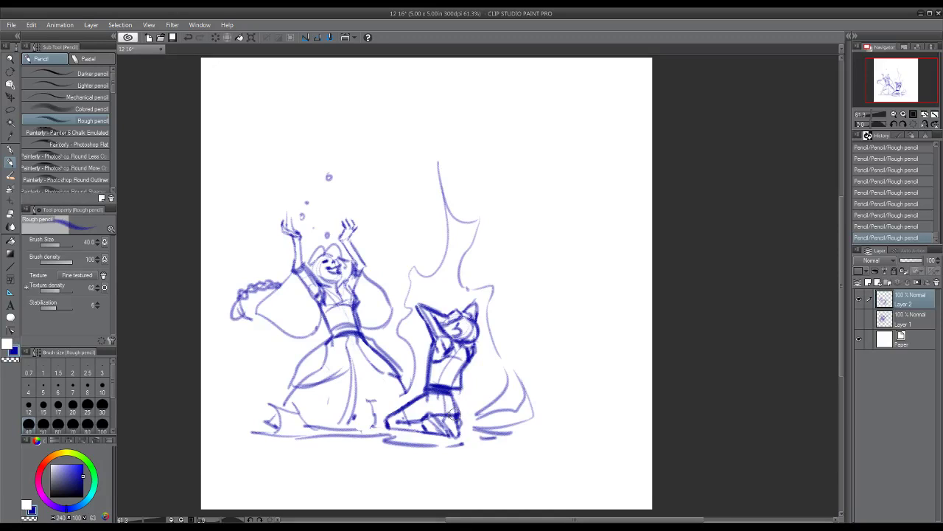
mouse_move(402, 421)
left_mouse_down()
mouse_move(392, 433)
mouse_move(420, 435)
mouse_move(424, 417)
mouse_move(451, 436)
mouse_move(460, 388)
left_mouse_up()
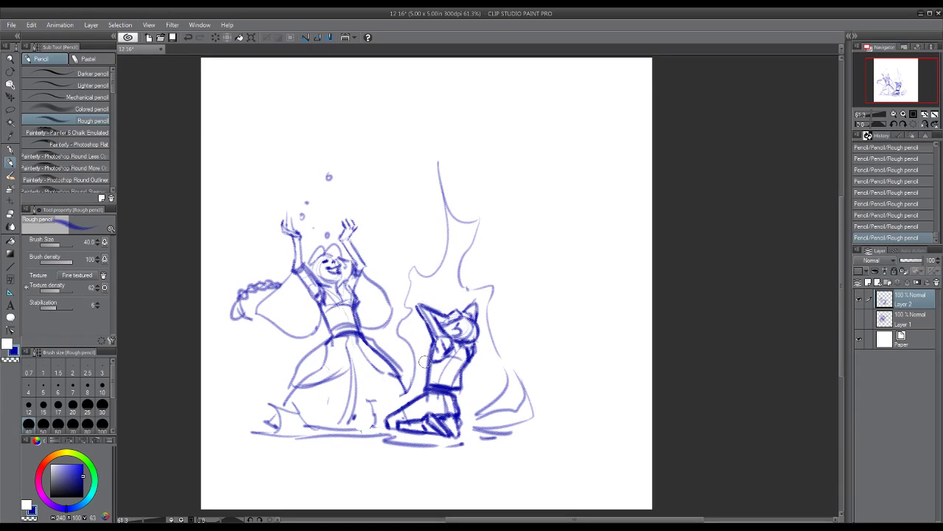
- Darken the standing figure's overskirt outline and erase the stray lines along both panels' edges
mouse_move(296, 370)
left_mouse_down()
mouse_move(289, 384)
mouse_move(323, 340)
mouse_move(346, 351)
mouse_move(350, 370)
mouse_move(294, 383)
left_mouse_up()
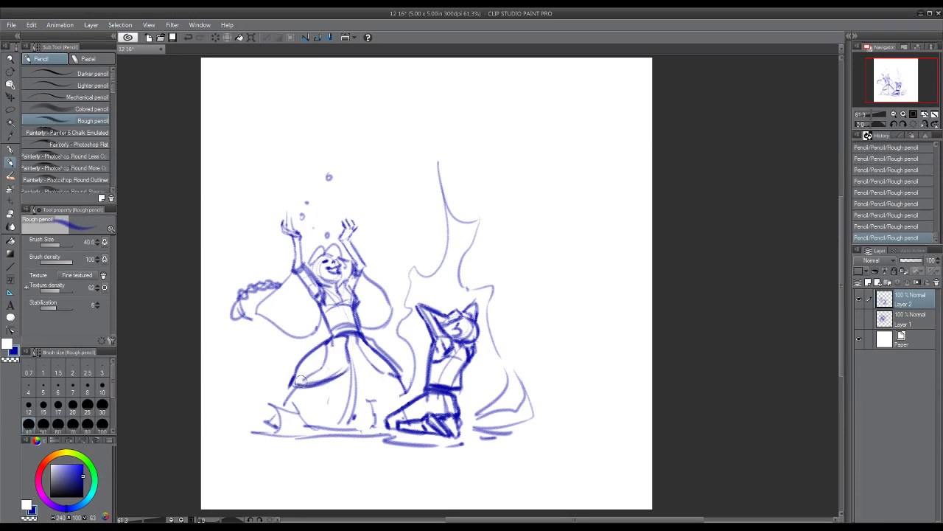
left_click_drag(304, 380, 344, 373)
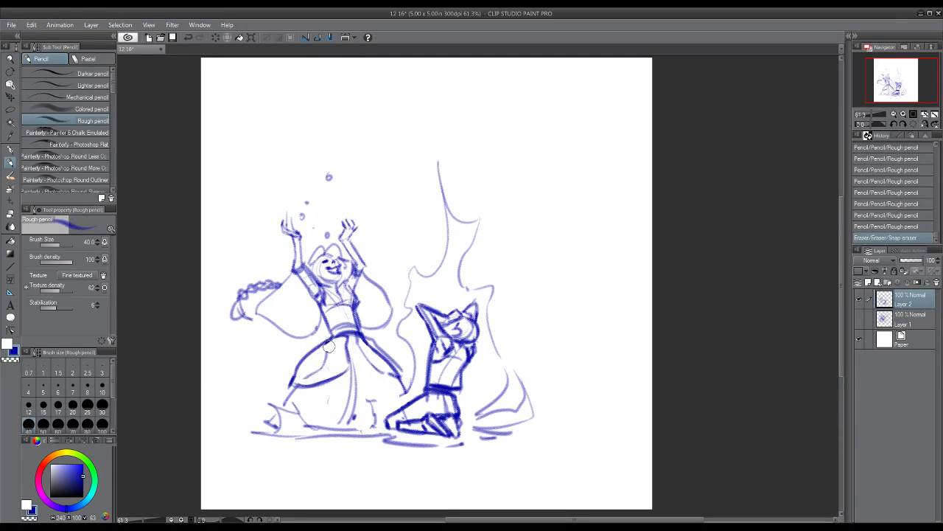
left_click_drag(332, 344, 299, 380)
left_click(288, 384)
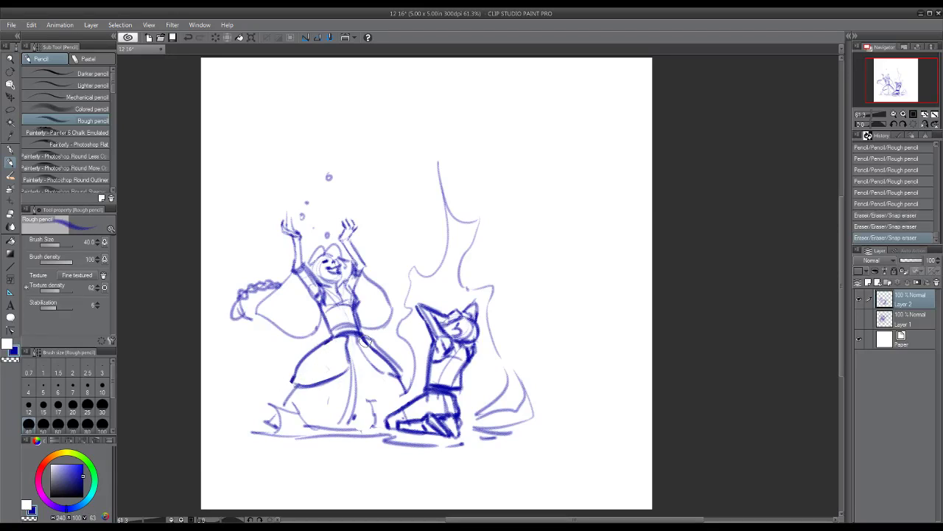
left_click_drag(366, 345, 393, 368)
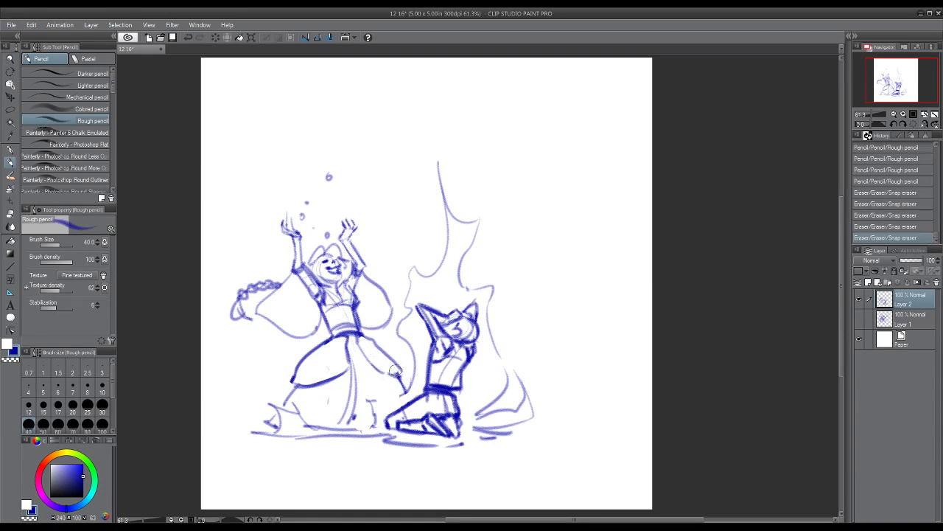
left_click(396, 371)
left_click(392, 366)
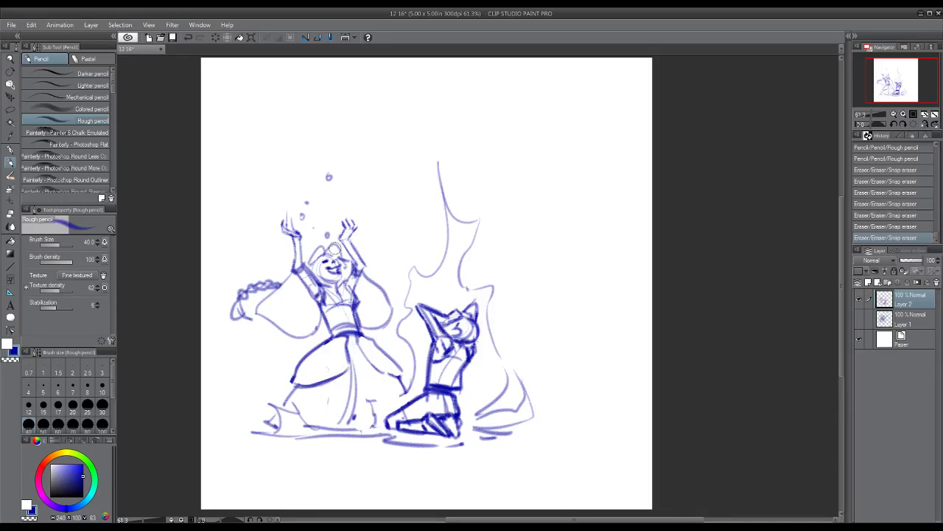
- Draw the opening fold of the standing figure's left-hand sleeve and darken the upper arm and shoulder
left_click(303, 270)
left_click_drag(258, 311, 306, 297)
left_click_drag(299, 262, 309, 286)
left_click_drag(303, 272, 313, 293)
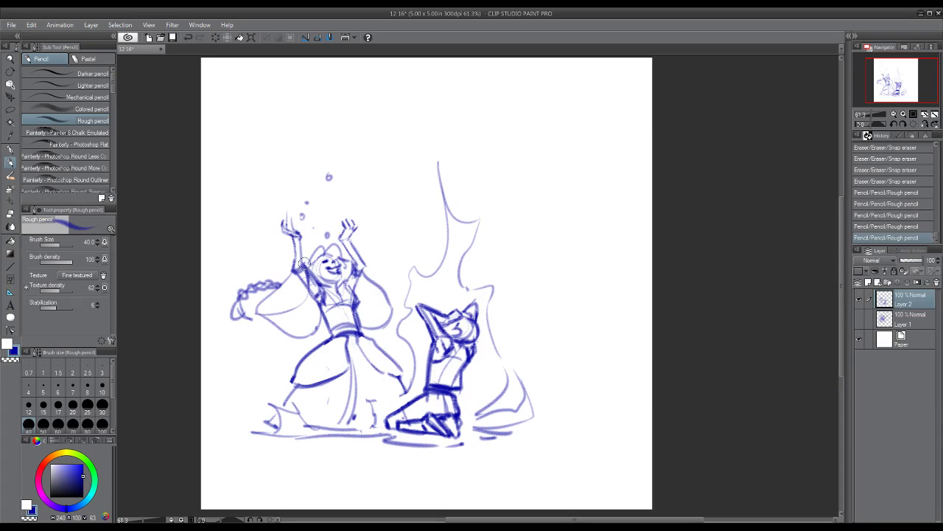
left_click_drag(302, 259, 341, 315)
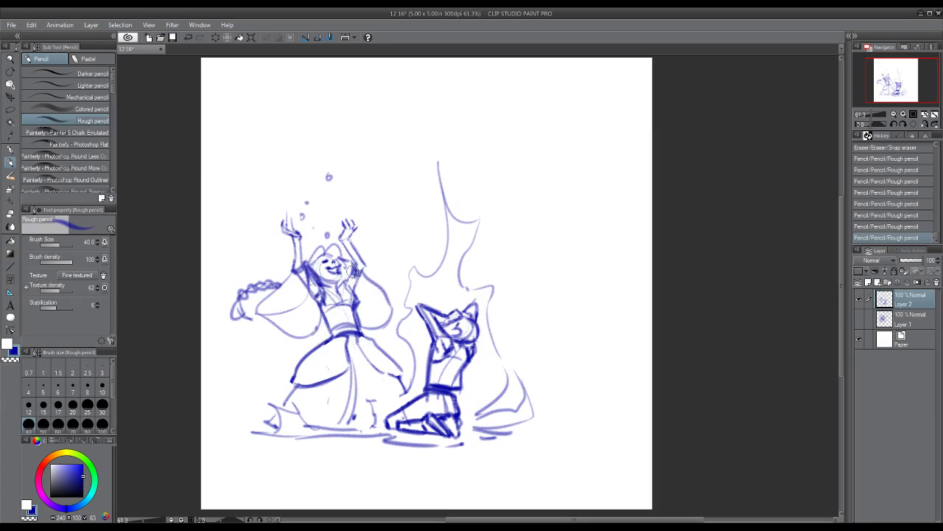
- Darken the standing figure's right-hand shoulder, face and hair, and define the robe's neckline and banded waist
left_click_drag(356, 269, 360, 279)
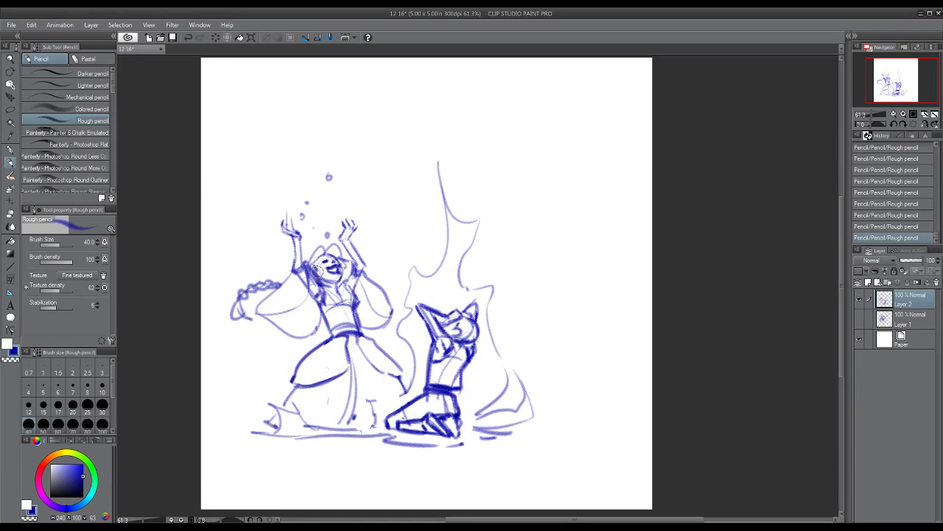
mouse_move(318, 246)
left_mouse_down()
mouse_move(313, 266)
mouse_move(338, 246)
mouse_move(340, 255)
left_mouse_up()
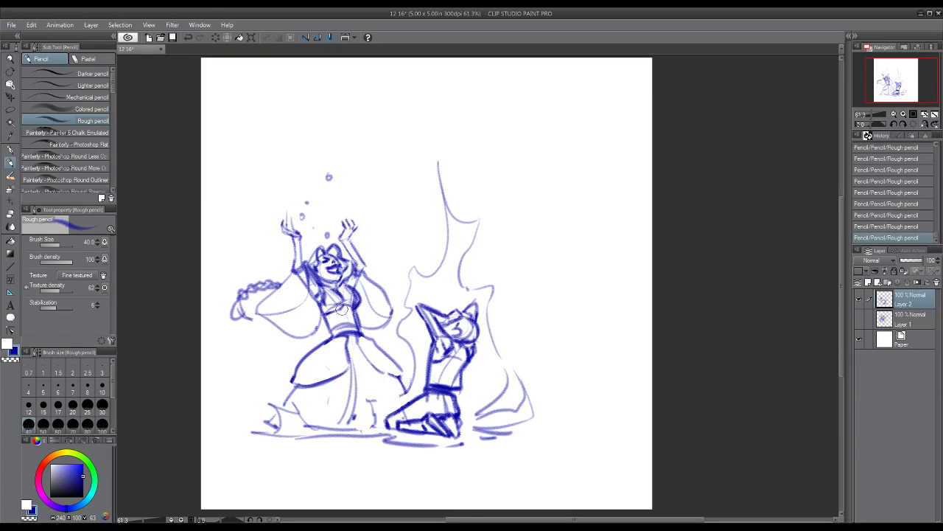
mouse_move(330, 318)
left_mouse_down()
mouse_move(357, 317)
mouse_move(327, 324)
mouse_move(352, 330)
mouse_move(320, 312)
mouse_move(328, 336)
left_mouse_up()
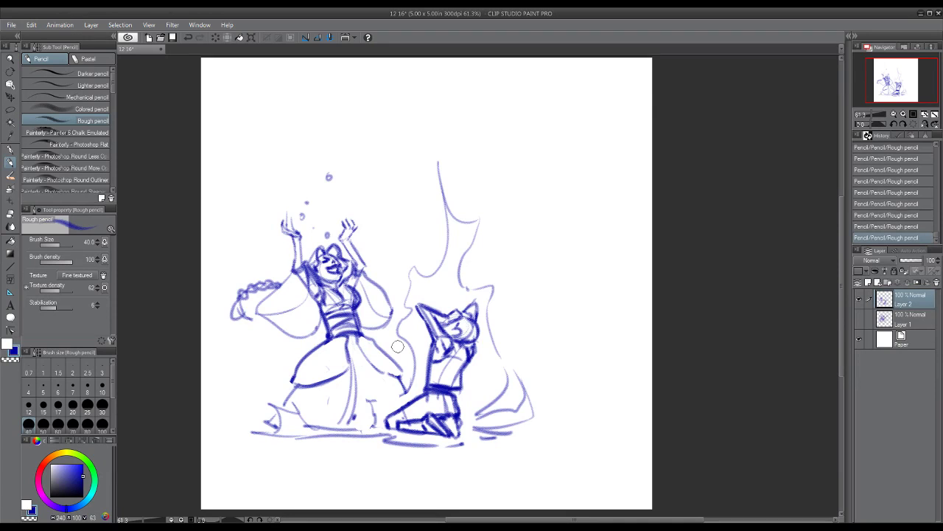
- Erase the stray construction lines around the standing figure's shoulders, upper arms and chest
left_click_drag(308, 268, 314, 295)
mouse_move(315, 280)
left_mouse_down()
mouse_move(314, 309)
mouse_move(313, 274)
mouse_move(323, 293)
mouse_move(351, 284)
mouse_move(354, 291)
left_mouse_up()
left_click_drag(353, 275, 357, 284)
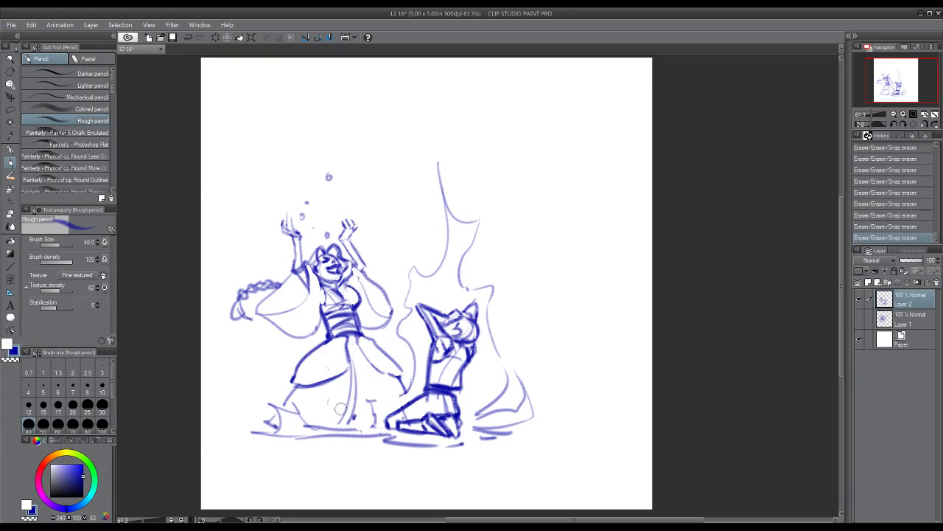
- Extend the ground with wavy lines beneath both figures and add small flames beside the kneeling one
mouse_move(364, 435)
left_mouse_down()
mouse_move(253, 448)
mouse_move(323, 454)
mouse_move(392, 437)
mouse_move(392, 447)
mouse_move(432, 449)
mouse_move(526, 442)
mouse_move(561, 425)
mouse_move(568, 434)
mouse_move(533, 437)
mouse_move(557, 429)
left_mouse_up()
left_click_drag(492, 432, 533, 400)
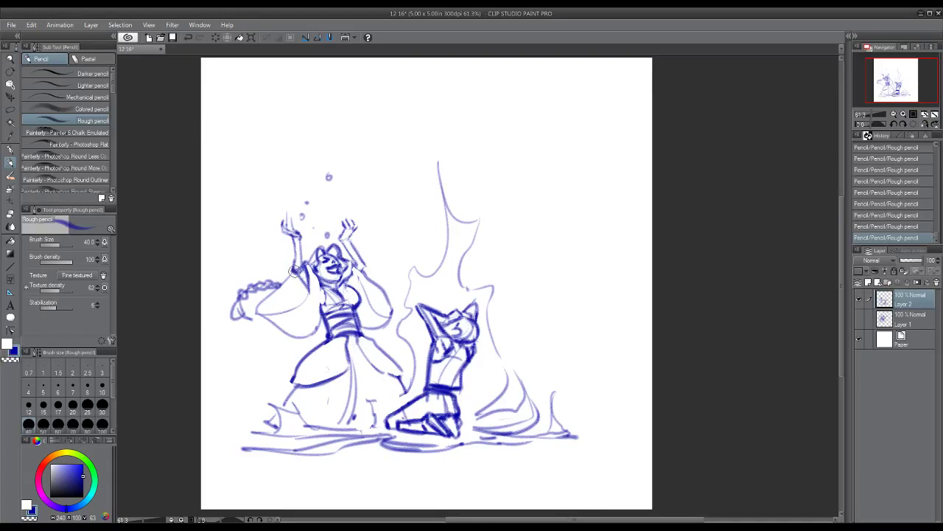
- Darken the standing figure's forearms and left-hand hand, add wrist cuffs, and hatch the insides of both sleeves
left_click_drag(297, 274, 305, 284)
mouse_move(297, 236)
left_mouse_down()
mouse_move(292, 255)
mouse_move(282, 222)
mouse_move(294, 221)
mouse_move(295, 231)
mouse_move(277, 226)
left_mouse_up()
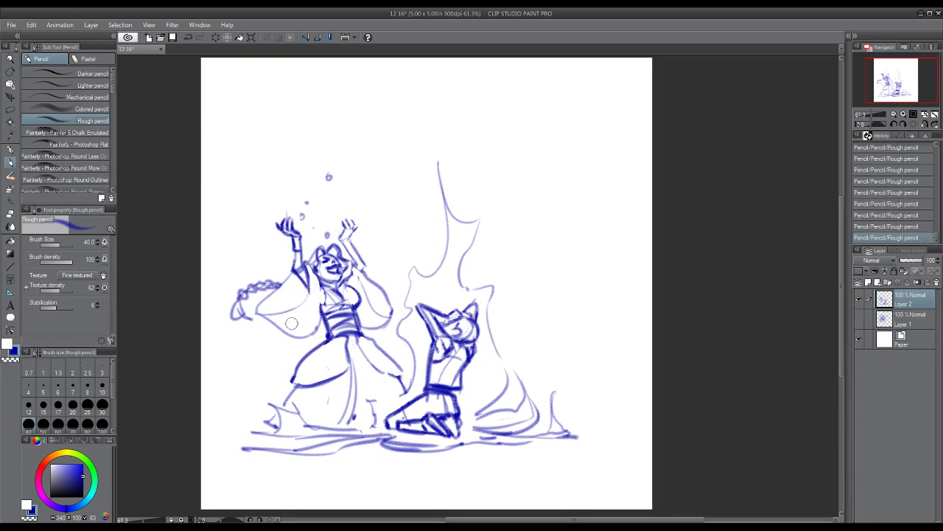
mouse_move(347, 250)
left_mouse_down()
mouse_move(346, 228)
mouse_move(340, 241)
mouse_move(369, 270)
mouse_move(356, 274)
mouse_move(358, 292)
mouse_move(368, 298)
mouse_move(373, 280)
mouse_move(373, 303)
mouse_move(370, 277)
mouse_move(377, 298)
mouse_move(362, 283)
mouse_move(372, 304)
mouse_move(395, 313)
left_mouse_up()
mouse_move(290, 251)
left_mouse_down()
mouse_move(300, 282)
mouse_move(291, 274)
mouse_move(282, 287)
mouse_move(303, 289)
mouse_move(291, 274)
mouse_move(280, 301)
mouse_move(302, 292)
mouse_move(294, 277)
mouse_move(289, 286)
mouse_move(302, 291)
mouse_move(278, 300)
mouse_move(286, 280)
mouse_move(306, 294)
mouse_move(283, 303)
mouse_move(305, 295)
mouse_move(301, 304)
mouse_move(266, 311)
mouse_move(260, 303)
mouse_move(257, 313)
mouse_move(307, 260)
mouse_move(319, 312)
left_mouse_up()
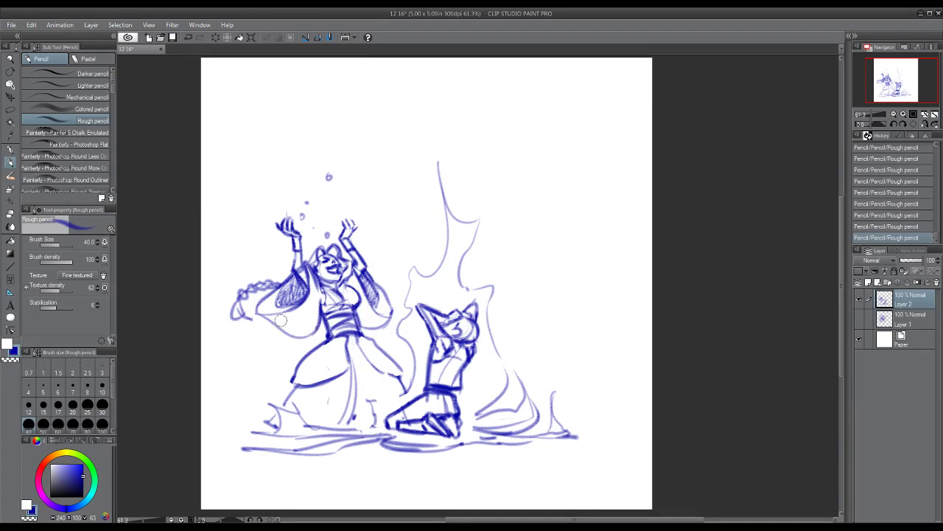
- Darken the lower edge of the standing figure's left-hand sleeve, then touch up the kneeling figure's waist at brush size 30
left_click_drag(259, 313, 314, 335)
key("bracketleft")
key("bracketleft")
key("bracketright")
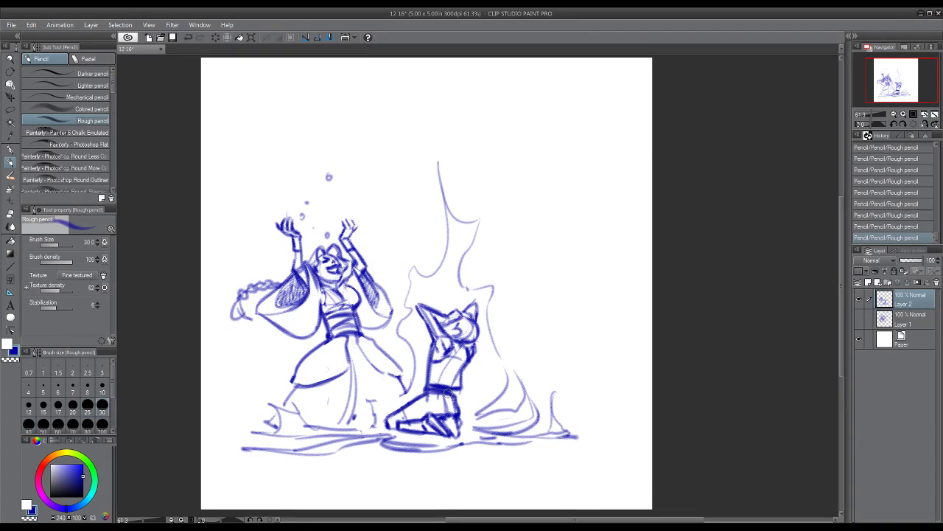
left_click_drag(420, 400, 459, 385)
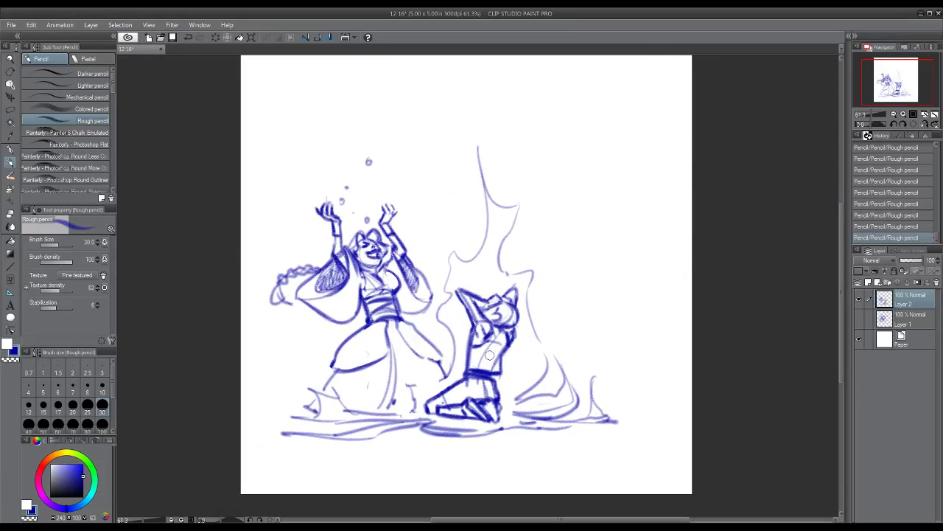
- Draw the long vertical folds of the standing figure's underskirt and define its right-hand hem
mouse_move(394, 324)
left_mouse_down()
mouse_move(388, 353)
mouse_move(401, 356)
mouse_move(402, 415)
left_mouse_up()
left_click_drag(395, 342, 392, 407)
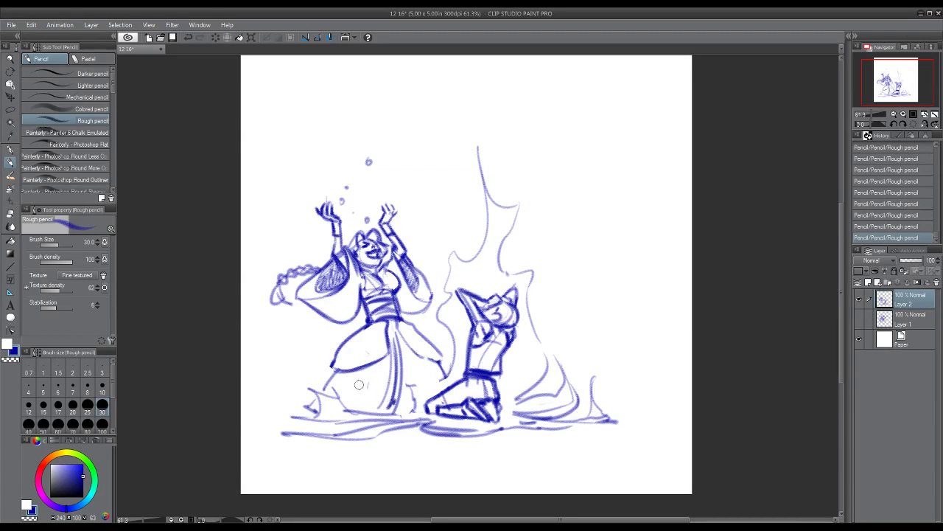
left_click_drag(361, 366, 343, 405)
mouse_move(425, 364)
left_mouse_down()
mouse_move(435, 388)
mouse_move(457, 339)
mouse_move(415, 389)
mouse_move(406, 386)
mouse_move(442, 373)
mouse_move(428, 384)
mouse_move(452, 357)
mouse_move(433, 385)
mouse_move(410, 387)
mouse_move(410, 410)
mouse_move(396, 412)
mouse_move(411, 387)
left_mouse_up()
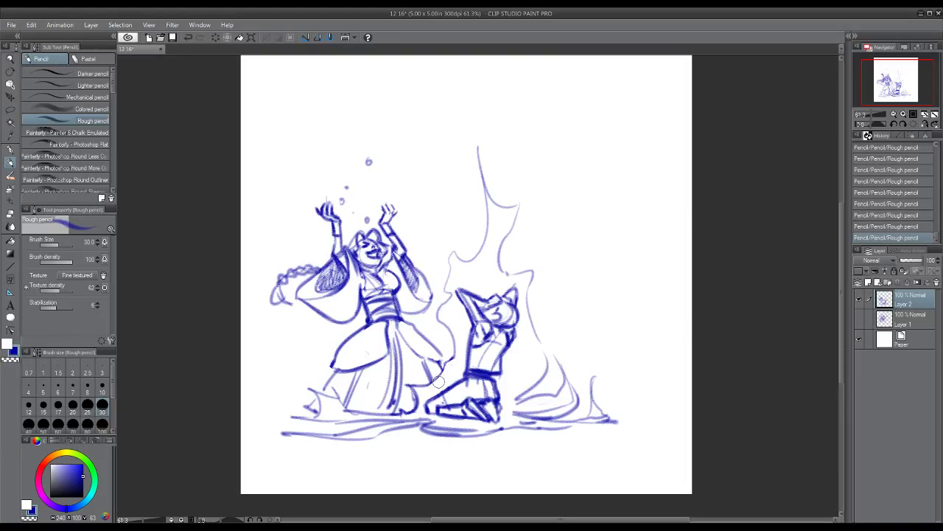
left_click_drag(438, 382, 442, 388)
- Darken the flame outline surrounding the kneeling figure and add curling flame tips above it
mouse_move(415, 384)
left_mouse_down()
mouse_move(405, 389)
mouse_move(446, 369)
mouse_move(452, 324)
left_mouse_up()
mouse_move(441, 321)
left_mouse_down()
mouse_move(467, 274)
mouse_move(419, 292)
mouse_move(430, 290)
mouse_move(420, 273)
mouse_move(432, 300)
mouse_move(405, 322)
left_mouse_up()
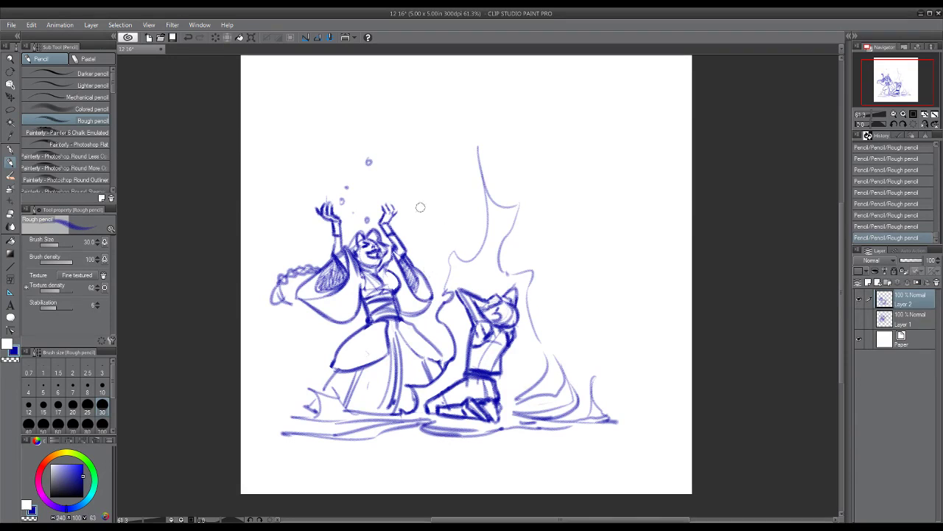
mouse_move(446, 295)
left_mouse_down()
mouse_move(454, 246)
mouse_move(441, 220)
mouse_move(460, 233)
mouse_move(455, 250)
mouse_move(475, 251)
mouse_move(455, 251)
mouse_move(481, 253)
mouse_move(494, 212)
mouse_move(451, 109)
mouse_move(446, 119)
mouse_move(516, 193)
mouse_move(499, 247)
mouse_move(515, 264)
mouse_move(541, 252)
mouse_move(532, 272)
mouse_move(521, 271)
mouse_move(531, 272)
mouse_move(526, 309)
mouse_move(538, 361)
mouse_move(551, 364)
mouse_move(524, 321)
mouse_move(526, 369)
mouse_move(542, 388)
mouse_move(547, 382)
mouse_move(516, 405)
mouse_move(562, 391)
mouse_move(558, 357)
mouse_move(580, 398)
mouse_move(565, 419)
mouse_move(593, 411)
mouse_move(589, 418)
mouse_move(587, 381)
mouse_move(604, 417)
mouse_move(631, 421)
mouse_move(546, 434)
left_mouse_up()
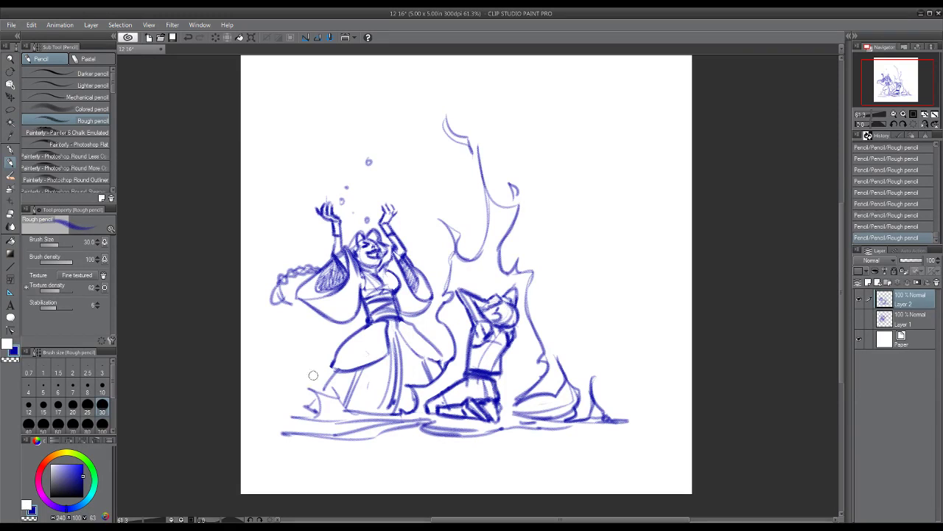
- Clean up the wavy ground lines, add small flames beside the standing figure's skirt, and draw folds in her overskirt
mouse_move(323, 413)
left_mouse_down()
mouse_move(261, 394)
mouse_move(280, 405)
mouse_move(263, 415)
mouse_move(324, 426)
mouse_move(269, 432)
mouse_move(374, 434)
mouse_move(338, 404)
mouse_move(329, 420)
mouse_move(363, 418)
mouse_move(341, 415)
mouse_move(343, 430)
mouse_move(327, 433)
mouse_move(355, 435)
mouse_move(298, 441)
mouse_move(364, 448)
mouse_move(314, 443)
mouse_move(393, 435)
mouse_move(338, 430)
mouse_move(405, 419)
mouse_move(365, 421)
mouse_move(473, 429)
left_mouse_up()
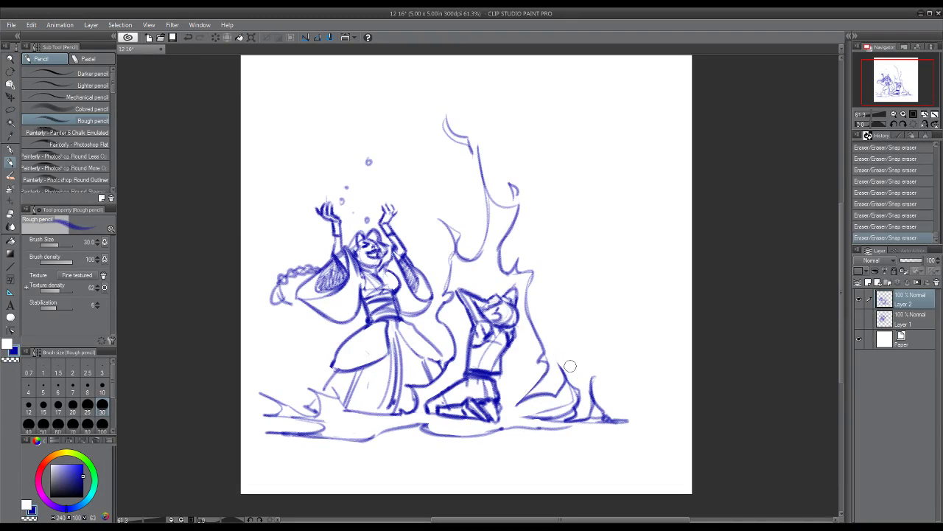
mouse_move(360, 417)
left_mouse_down()
mouse_move(341, 424)
mouse_move(486, 426)
mouse_move(518, 411)
left_mouse_up()
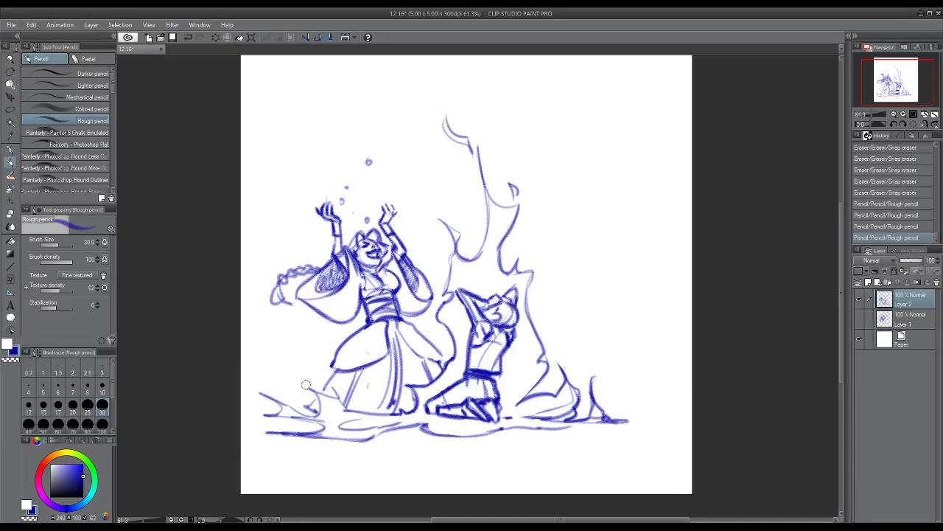
mouse_move(306, 385)
left_mouse_down()
mouse_move(288, 374)
mouse_move(349, 407)
mouse_move(320, 413)
left_mouse_up()
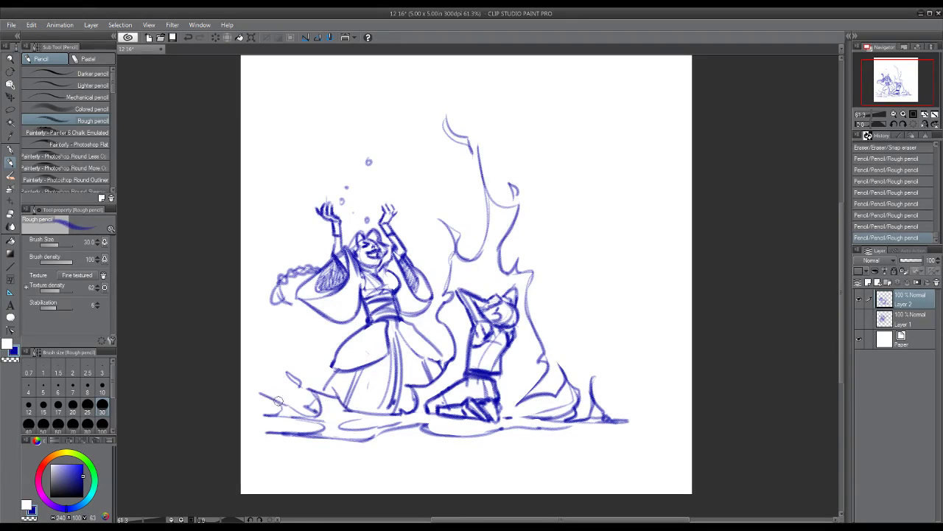
mouse_move(266, 396)
left_mouse_down()
mouse_move(324, 412)
mouse_move(321, 421)
mouse_move(332, 426)
mouse_move(368, 414)
mouse_move(345, 410)
mouse_move(396, 413)
left_mouse_up()
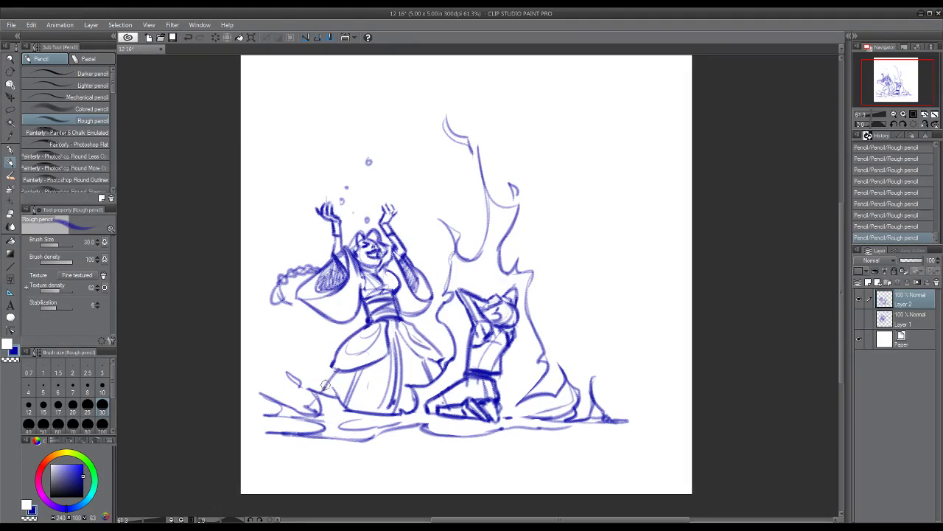
left_click_drag(303, 411, 317, 388)
- Erase and redraw the lines around the kneeling figure's waist and upper thigh
mouse_move(478, 400)
left_mouse_down()
mouse_move(495, 394)
mouse_move(473, 371)
mouse_move(485, 376)
left_mouse_up()
mouse_move(475, 368)
left_mouse_down()
mouse_move(481, 374)
mouse_move(473, 372)
left_mouse_up()
left_click_drag(471, 371, 482, 373)
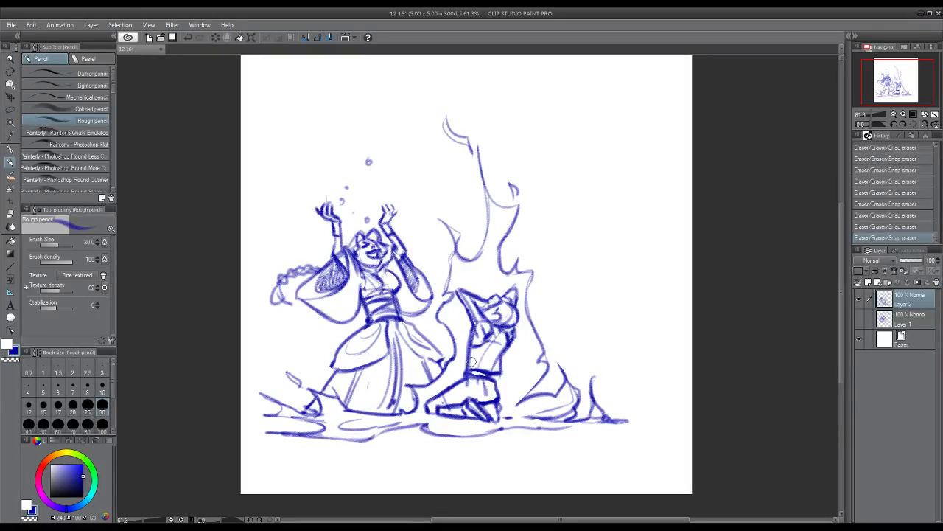
mouse_move(469, 345)
left_mouse_down()
mouse_move(466, 366)
mouse_move(488, 379)
left_mouse_up()
mouse_move(472, 370)
left_mouse_down()
mouse_move(500, 388)
mouse_move(441, 402)
mouse_move(471, 394)
left_mouse_up()
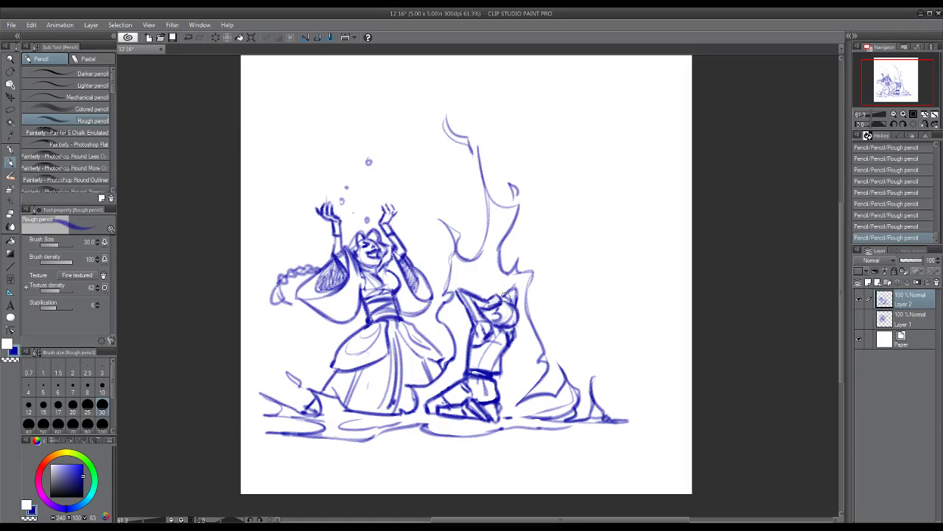
- Define the kneeling figure's face and hair, and add fold lines to the torso
mouse_move(498, 311)
left_mouse_down()
mouse_move(497, 321)
mouse_move(521, 319)
mouse_move(509, 329)
mouse_move(508, 314)
left_mouse_up()
left_click_drag(488, 351, 490, 373)
left_click_drag(492, 353, 488, 368)
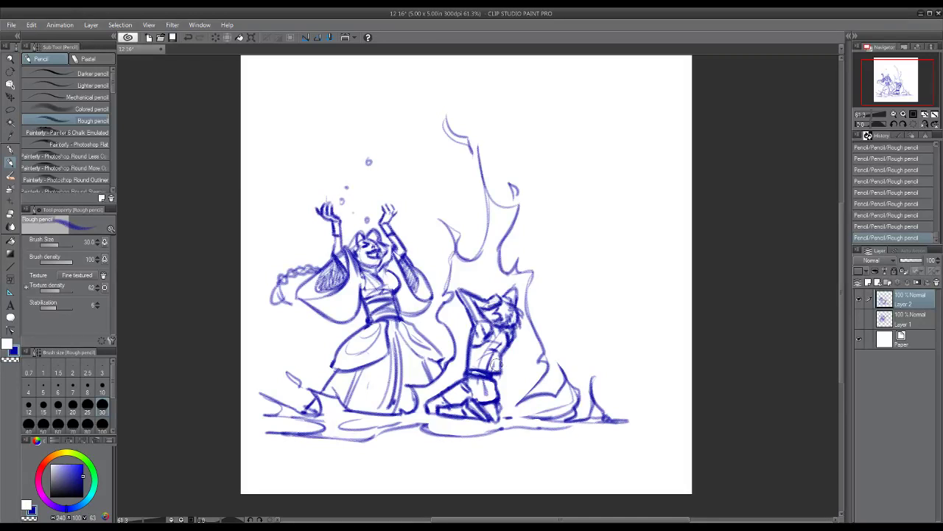
mouse_move(493, 367)
left_mouse_down()
mouse_move(494, 351)
mouse_move(482, 363)
mouse_move(501, 331)
left_mouse_up()
left_click_drag(500, 335, 506, 329)
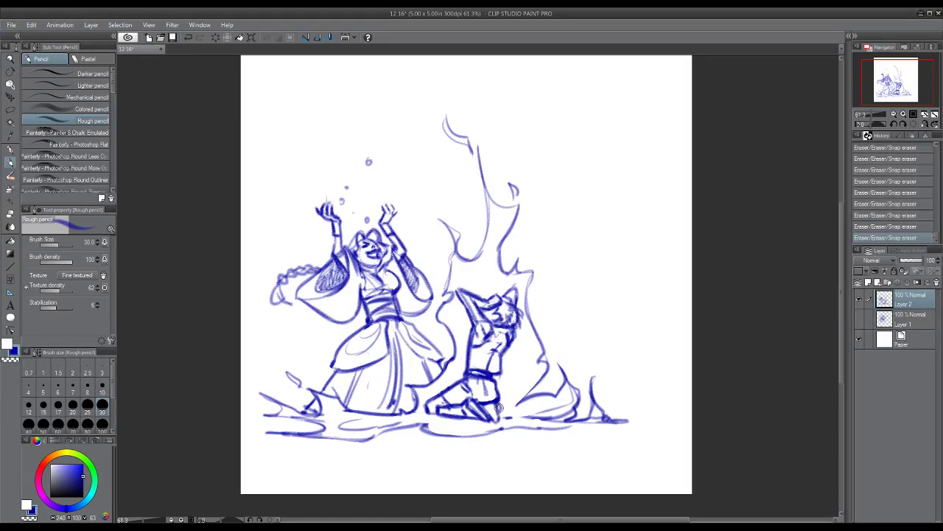
- Clean up and darken the outline of the kneeling figure's lower legs and feet
mouse_move(499, 408)
left_mouse_down()
mouse_move(488, 410)
mouse_move(497, 417)
mouse_move(485, 403)
mouse_move(500, 399)
mouse_move(501, 414)
left_mouse_up()
left_click_drag(425, 410, 489, 423)
left_click_drag(498, 418, 504, 424)
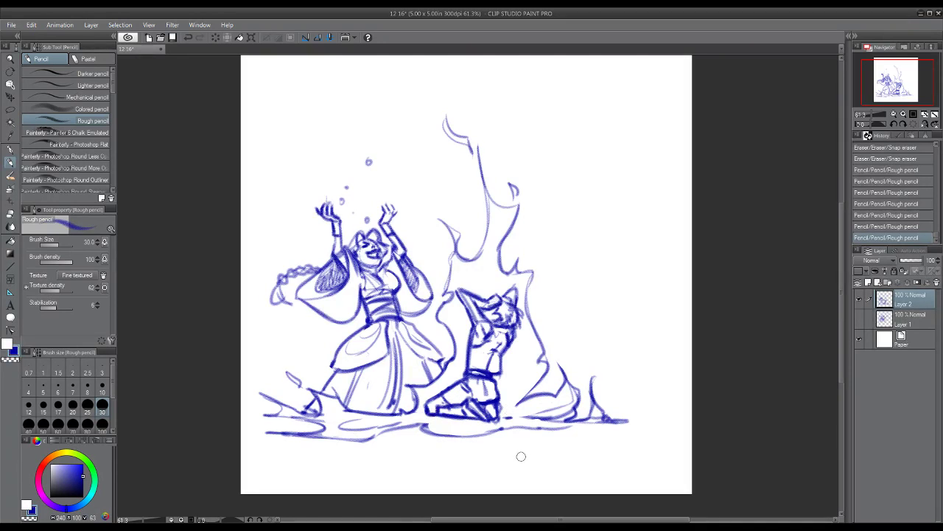
- Darken the right-hand edge of the large flame and add small ember shapes around the flames and ground
left_click_drag(532, 274, 537, 330)
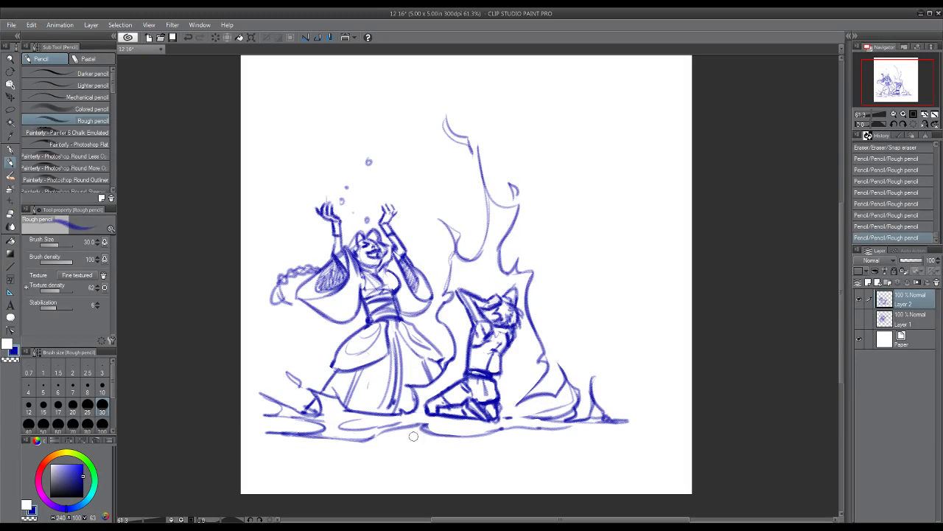
mouse_move(425, 437)
left_mouse_down()
mouse_move(404, 441)
mouse_move(429, 440)
left_mouse_up()
left_click_drag(603, 360, 601, 369)
mouse_move(628, 410)
left_mouse_down()
mouse_move(619, 413)
mouse_move(629, 410)
left_mouse_up()
- Define the fingers of the standing figure's right-hand hand, and darken her face and hair
left_click_drag(392, 209, 387, 204)
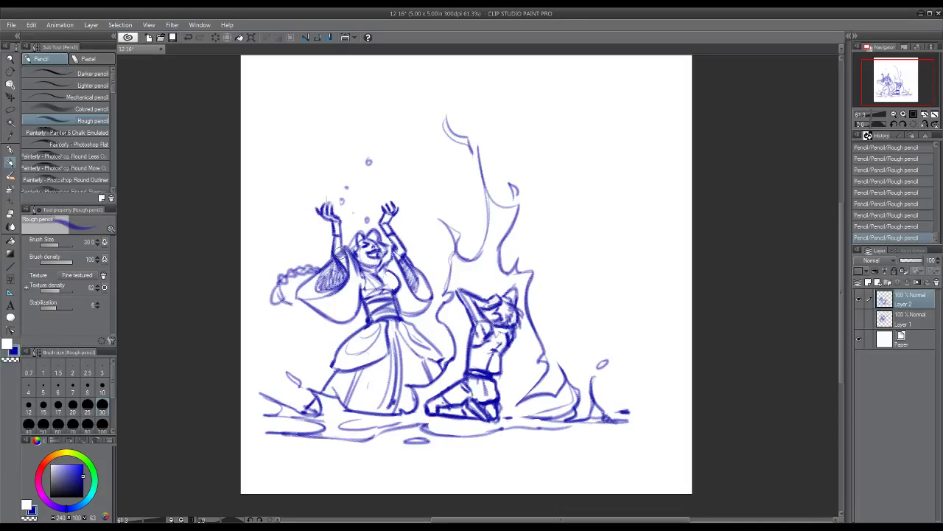
left_click_drag(340, 255, 342, 255)
mouse_move(396, 243)
left_mouse_down()
mouse_move(378, 267)
mouse_move(363, 267)
left_mouse_up()
mouse_move(377, 258)
left_mouse_down()
mouse_move(366, 268)
mouse_move(376, 261)
left_mouse_up()
mouse_move(350, 240)
left_mouse_down()
mouse_move(347, 247)
mouse_move(353, 237)
mouse_move(366, 242)
left_mouse_up()
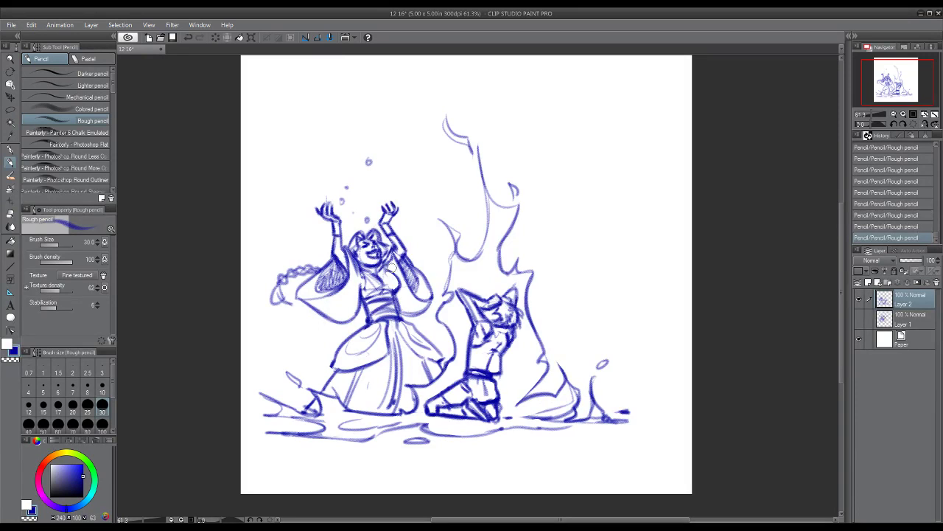
- Sign the sketch below the flames, letter the artist's name in the canvas's lower right corner, and save the file
left_click_drag(514, 466, 510, 451)
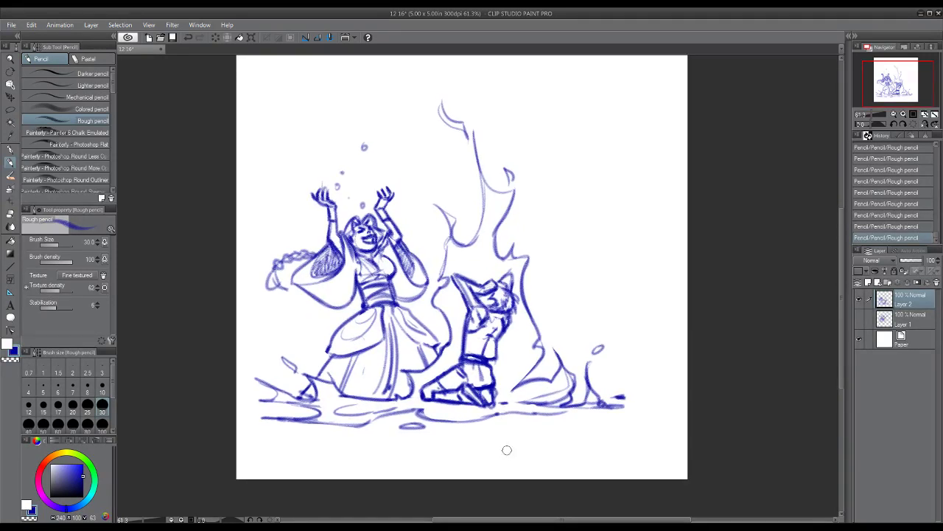
mouse_move(635, 457)
left_mouse_down()
mouse_move(638, 466)
mouse_move(667, 464)
left_mouse_up()
mouse_move(515, 404)
left_mouse_down()
mouse_move(506, 439)
mouse_move(532, 414)
mouse_move(575, 419)
left_mouse_up()
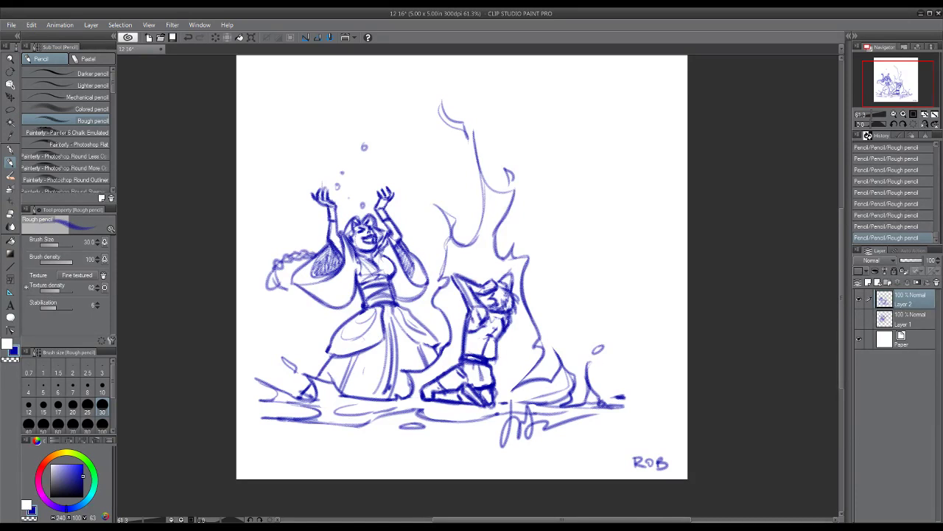
key("ctrl+s")
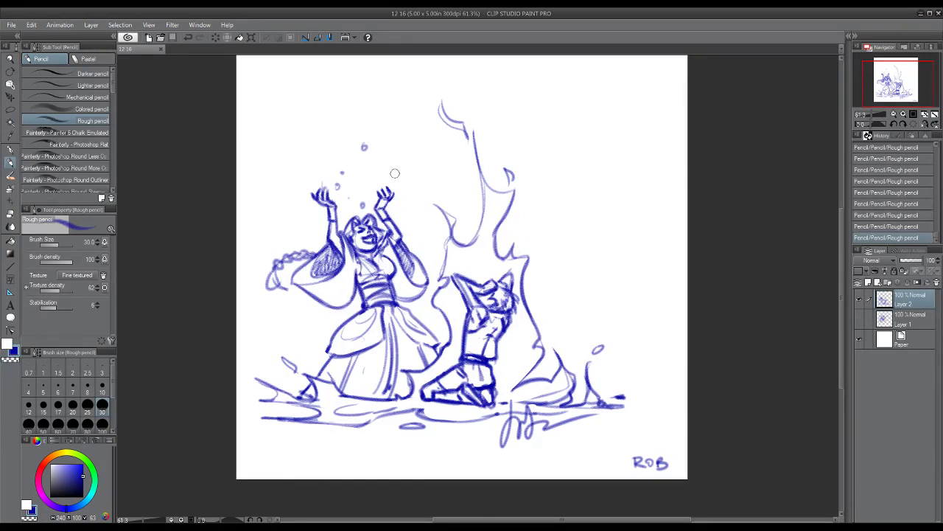
- Draw spiky flames and sparks around both of the standing figure's raised hands
mouse_move(366, 184)
left_mouse_down()
mouse_move(397, 162)
mouse_move(402, 180)
mouse_move(419, 185)
mouse_move(394, 207)
mouse_move(423, 225)
left_mouse_up()
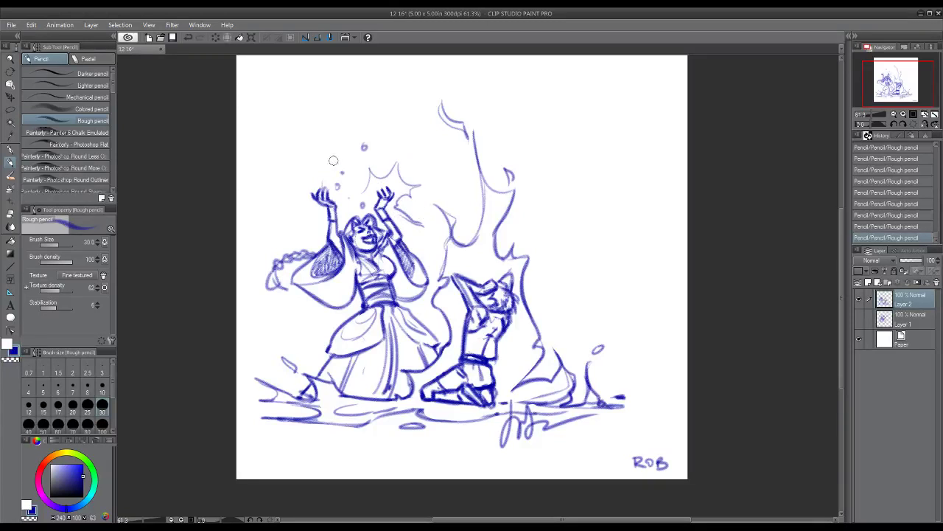
mouse_move(314, 160)
left_mouse_down()
mouse_move(352, 201)
mouse_move(357, 194)
left_mouse_up()
mouse_move(318, 163)
left_mouse_down()
mouse_move(311, 118)
mouse_move(318, 157)
mouse_move(301, 179)
mouse_move(317, 212)
mouse_move(282, 196)
mouse_move(304, 212)
left_mouse_up()
left_click(312, 218)
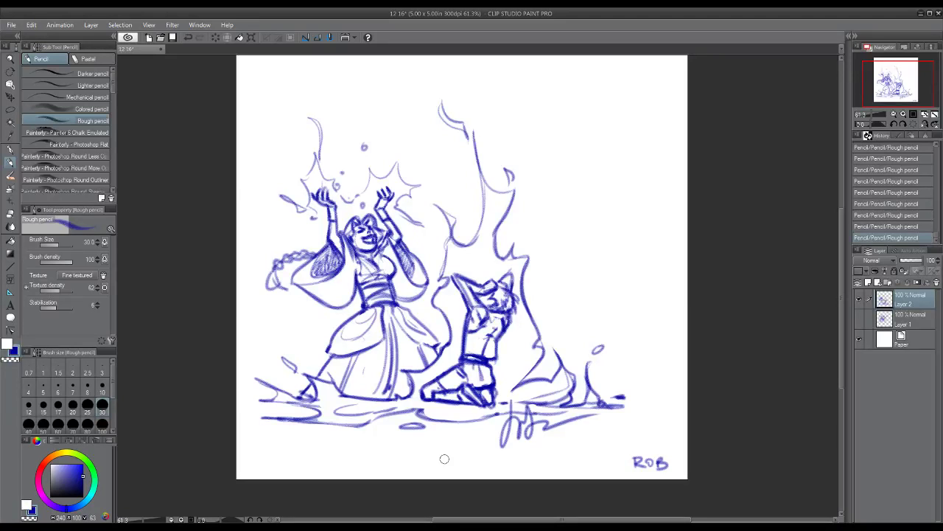
- Hide Layer 2 and sketch a round head with ears and a scowling face on a new raster layer
left_click(859, 298)
left_click(868, 282)
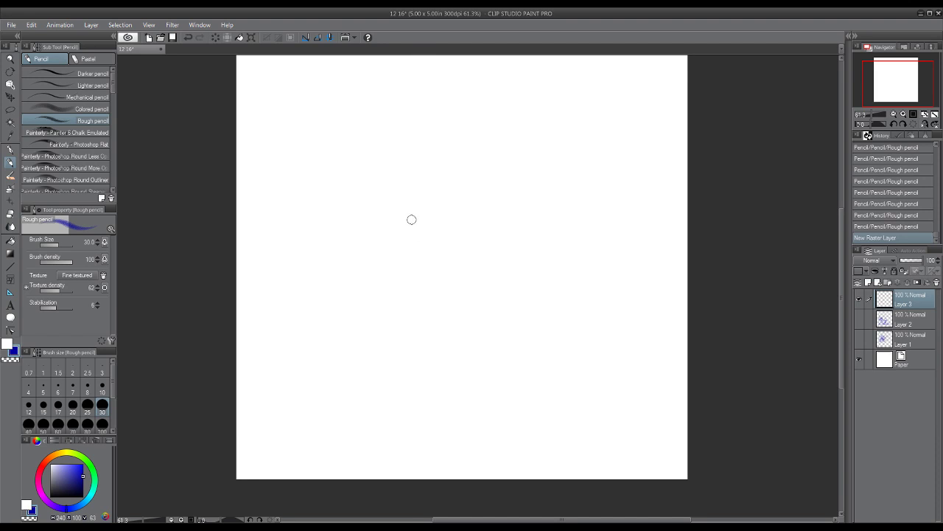
mouse_move(398, 222)
left_mouse_down()
mouse_move(430, 228)
mouse_move(406, 252)
mouse_move(392, 234)
mouse_move(421, 219)
mouse_move(432, 233)
mouse_move(418, 221)
mouse_move(419, 247)
left_mouse_up()
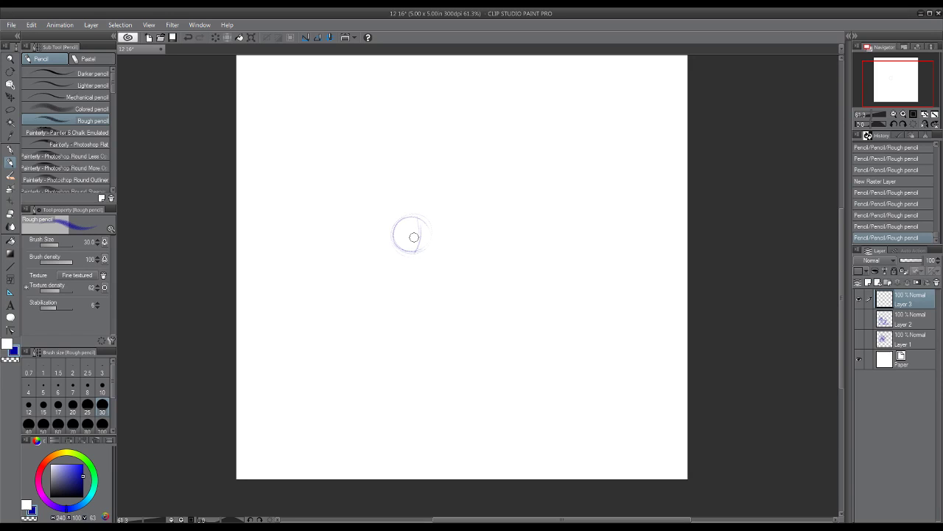
mouse_move(426, 219)
left_mouse_down()
mouse_move(430, 255)
mouse_move(408, 261)
mouse_move(396, 254)
mouse_move(401, 247)
mouse_move(403, 261)
mouse_move(388, 242)
mouse_move(396, 245)
mouse_move(388, 250)
mouse_move(434, 254)
left_mouse_up()
mouse_move(388, 230)
left_mouse_down()
mouse_move(384, 247)
mouse_move(388, 220)
mouse_move(427, 216)
mouse_move(428, 243)
left_mouse_up()
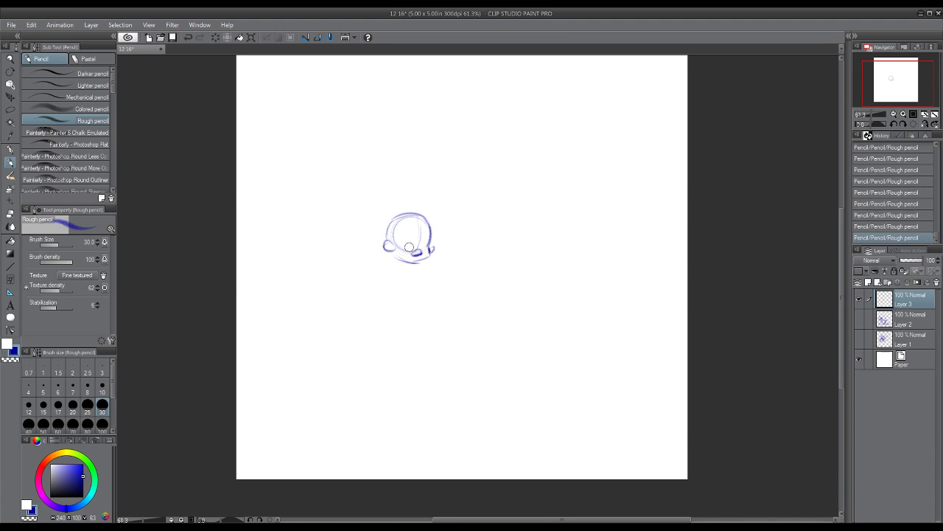
mouse_move(406, 250)
left_mouse_down()
mouse_move(430, 251)
mouse_move(401, 247)
mouse_move(414, 261)
left_mouse_up()
left_click_drag(403, 234, 424, 242)
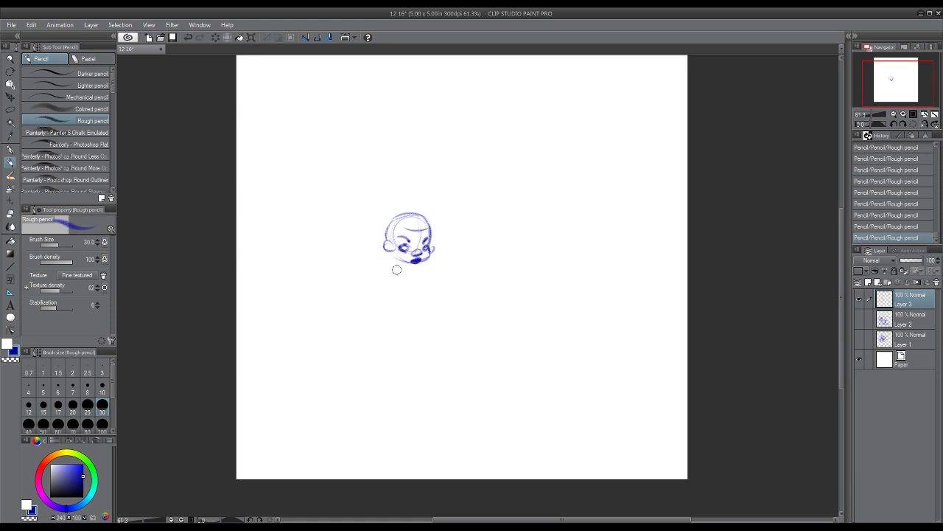
- Sketch the new figure's shoulders, rounded torso and V-shaped neckline, with the left-hand arm extended into a fist
mouse_move(376, 255)
left_mouse_down()
mouse_move(374, 283)
mouse_move(367, 260)
mouse_move(378, 253)
mouse_move(394, 273)
mouse_move(386, 255)
mouse_move(389, 272)
mouse_move(377, 253)
mouse_move(390, 264)
mouse_move(355, 265)
mouse_move(335, 281)
mouse_move(352, 301)
mouse_move(334, 288)
mouse_move(316, 314)
mouse_move(333, 295)
mouse_move(342, 305)
mouse_move(318, 310)
mouse_move(317, 320)
mouse_move(345, 316)
mouse_move(344, 304)
mouse_move(372, 280)
mouse_move(430, 295)
mouse_move(437, 269)
mouse_move(426, 295)
left_mouse_up()
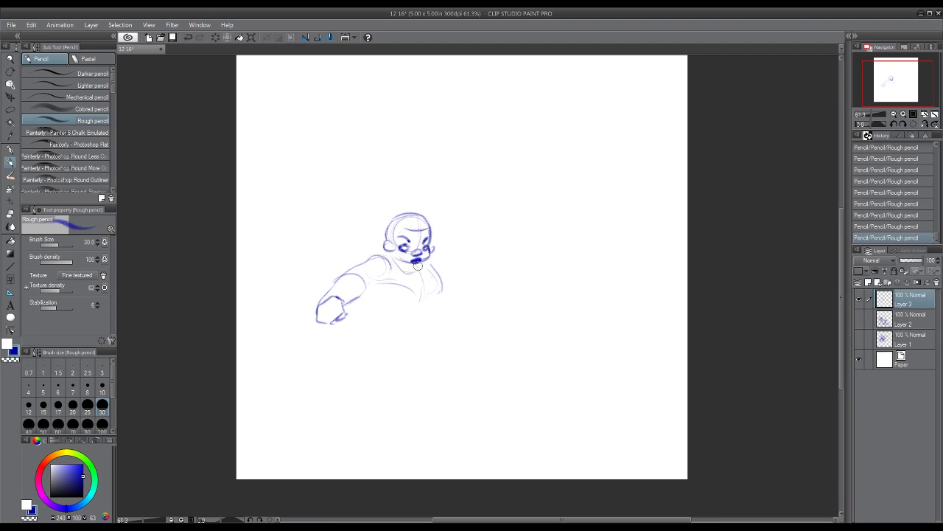
mouse_move(429, 267)
left_mouse_down()
mouse_move(440, 283)
mouse_move(422, 307)
left_mouse_up()
mouse_move(375, 283)
left_mouse_down()
mouse_move(426, 300)
mouse_move(387, 301)
mouse_move(419, 303)
mouse_move(367, 287)
mouse_move(417, 317)
mouse_move(367, 317)
mouse_move(437, 312)
mouse_move(404, 334)
mouse_move(381, 324)
mouse_move(412, 336)
mouse_move(387, 339)
mouse_move(408, 350)
left_mouse_up()
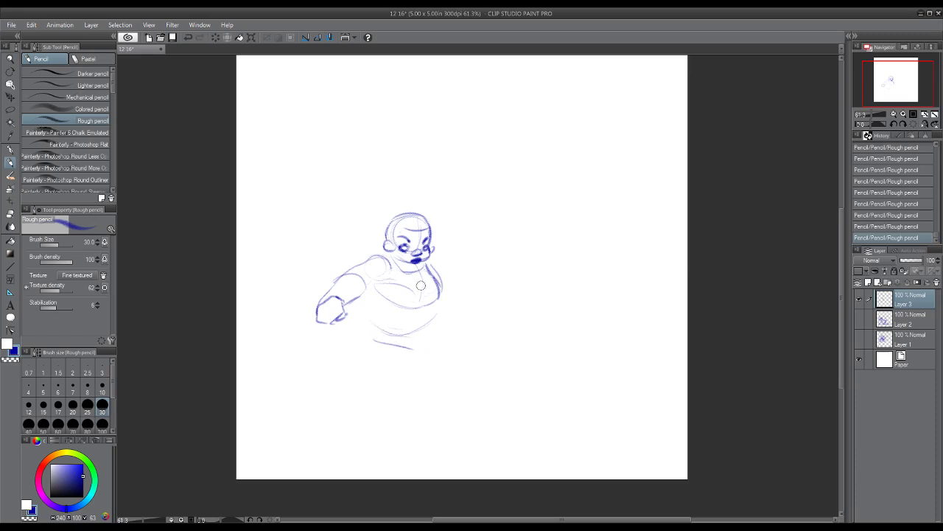
left_click_drag(396, 272, 422, 308)
left_click_drag(433, 272, 445, 295)
mouse_move(334, 284)
left_mouse_down()
mouse_move(383, 259)
mouse_move(353, 267)
mouse_move(379, 277)
mouse_move(358, 291)
mouse_move(387, 282)
left_mouse_up()
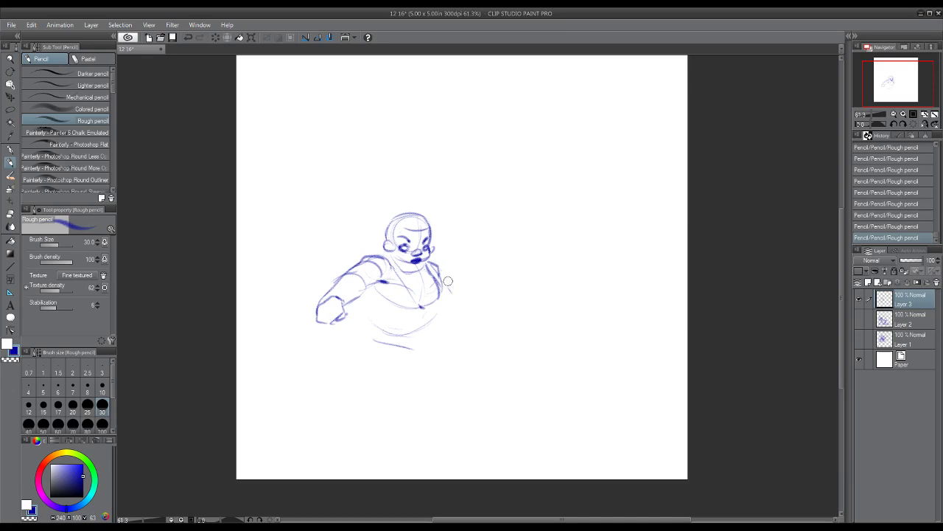
- Sketch the new figure's bent right-hand arm with a raised fist and cuff, and darken the torso's side and waistband
mouse_move(448, 281)
left_mouse_down()
mouse_move(467, 303)
mouse_move(446, 319)
mouse_move(456, 298)
left_mouse_up()
mouse_move(456, 304)
left_mouse_down()
mouse_move(476, 292)
mouse_move(482, 266)
mouse_move(492, 292)
mouse_move(466, 263)
mouse_move(471, 274)
left_mouse_up()
left_click(487, 303)
left_click_drag(462, 265, 465, 277)
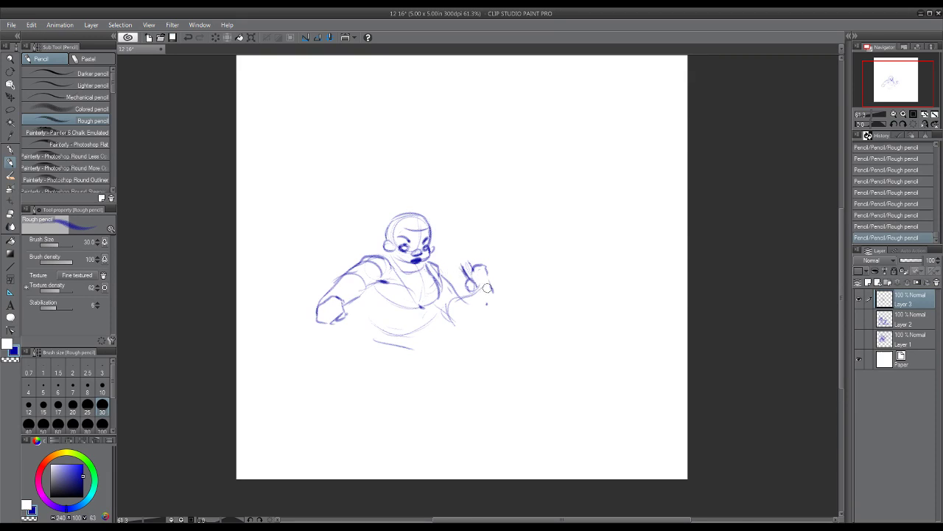
left_click_drag(489, 271, 493, 279)
mouse_move(464, 272)
left_mouse_down()
mouse_move(483, 302)
mouse_move(490, 290)
mouse_move(493, 299)
mouse_move(472, 290)
mouse_move(471, 315)
mouse_move(469, 294)
left_mouse_up()
mouse_move(466, 296)
left_mouse_down()
mouse_move(474, 290)
mouse_move(470, 308)
left_mouse_up()
left_click_drag(488, 292, 490, 302)
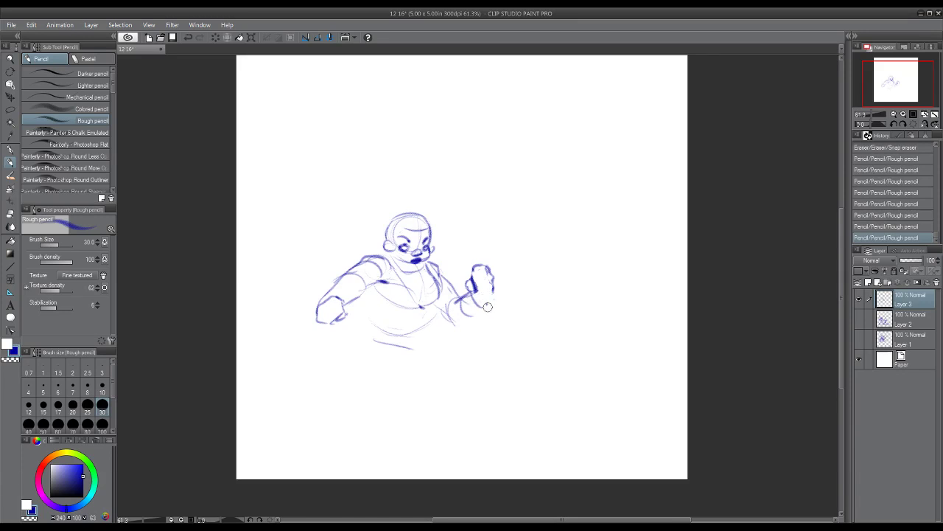
mouse_move(493, 294)
left_mouse_down()
mouse_move(486, 306)
mouse_move(453, 297)
left_mouse_up()
mouse_move(437, 266)
left_mouse_down()
mouse_move(434, 304)
mouse_move(458, 324)
mouse_move(481, 305)
mouse_move(467, 313)
mouse_move(436, 301)
mouse_move(436, 328)
mouse_move(403, 338)
mouse_move(416, 324)
mouse_move(359, 322)
mouse_move(372, 340)
mouse_move(415, 348)
mouse_move(423, 332)
mouse_move(372, 327)
mouse_move(420, 336)
left_mouse_up()
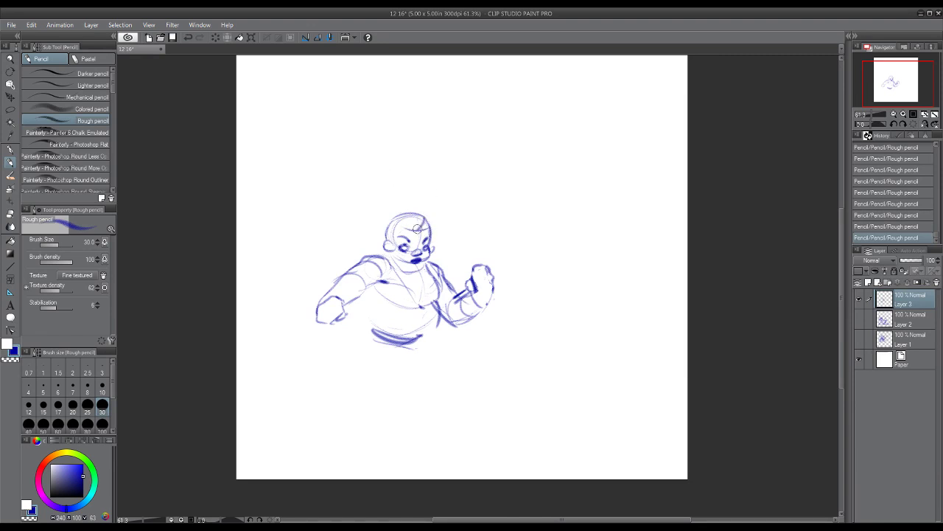
- Draw wavy, windblown hair around both sides and the top of the new figure's head
mouse_move(420, 223)
left_mouse_down()
mouse_move(453, 239)
mouse_move(463, 228)
mouse_move(456, 250)
mouse_move(465, 250)
left_mouse_up()
left_click_drag(465, 251, 444, 263)
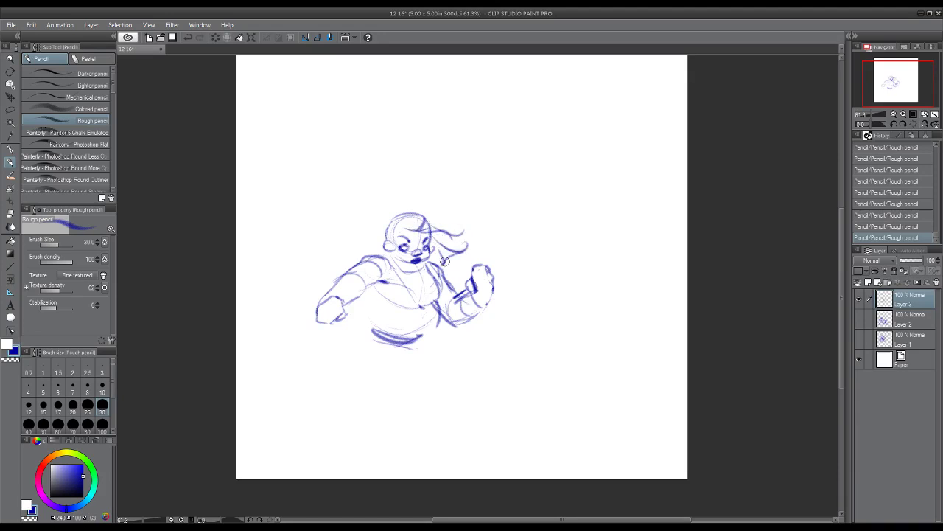
mouse_move(395, 230)
left_mouse_down()
mouse_move(410, 275)
mouse_move(386, 244)
mouse_move(392, 261)
mouse_move(370, 236)
left_mouse_up()
mouse_move(370, 236)
left_mouse_down()
mouse_move(385, 236)
mouse_move(375, 249)
mouse_move(387, 220)
mouse_move(408, 209)
mouse_move(429, 224)
mouse_move(415, 232)
mouse_move(415, 224)
mouse_move(442, 229)
mouse_move(455, 250)
mouse_move(430, 262)
left_mouse_up()
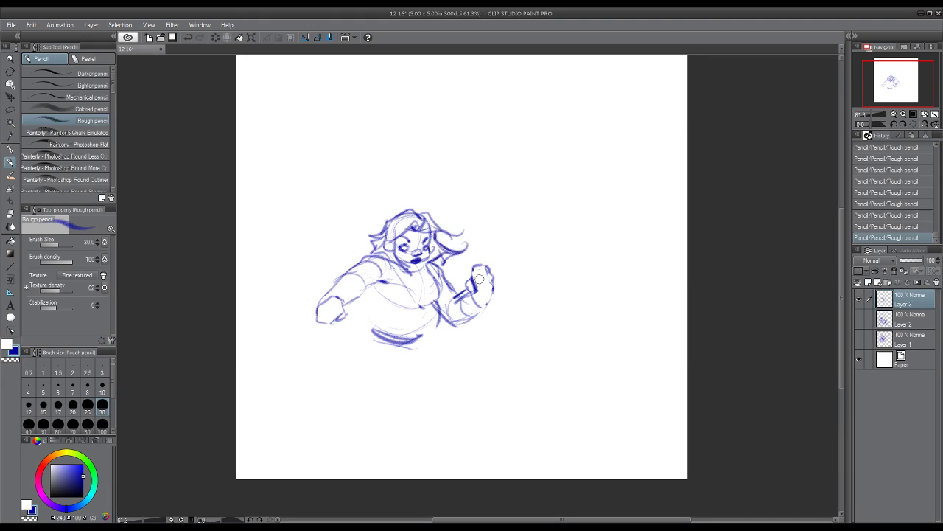
- Darken the torso's right-hand side and add curved garment lines across the chest and belly
left_click_drag(451, 260, 445, 264)
mouse_move(370, 285)
left_mouse_down()
mouse_move(417, 302)
mouse_move(389, 294)
mouse_move(423, 296)
mouse_move(405, 269)
mouse_move(440, 283)
mouse_move(439, 323)
left_mouse_up()
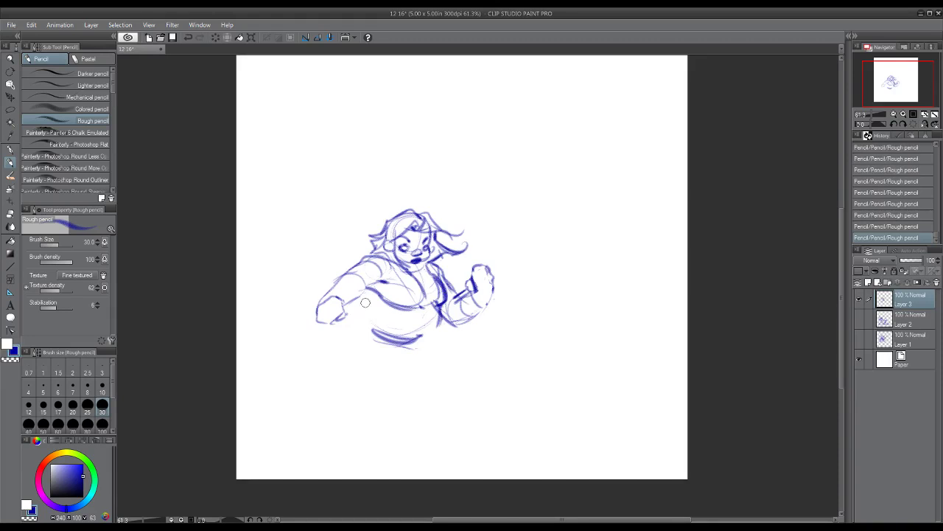
mouse_move(365, 298)
left_mouse_down()
mouse_move(392, 332)
mouse_move(357, 306)
left_mouse_up()
- Sketch wide-spread legs in baggy gathered trousers, ending in pointed shoes
left_click_drag(347, 325, 314, 367)
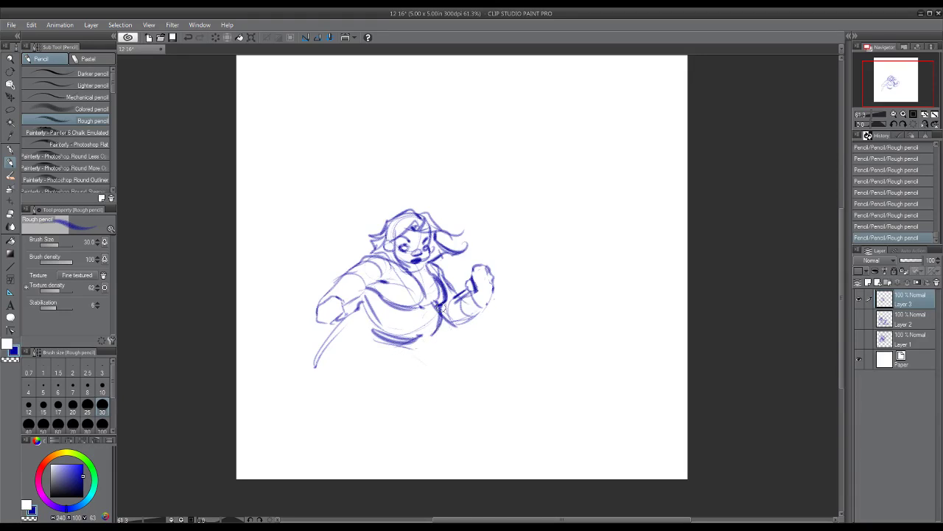
mouse_move(442, 305)
left_mouse_down()
mouse_move(432, 335)
mouse_move(472, 361)
left_mouse_up()
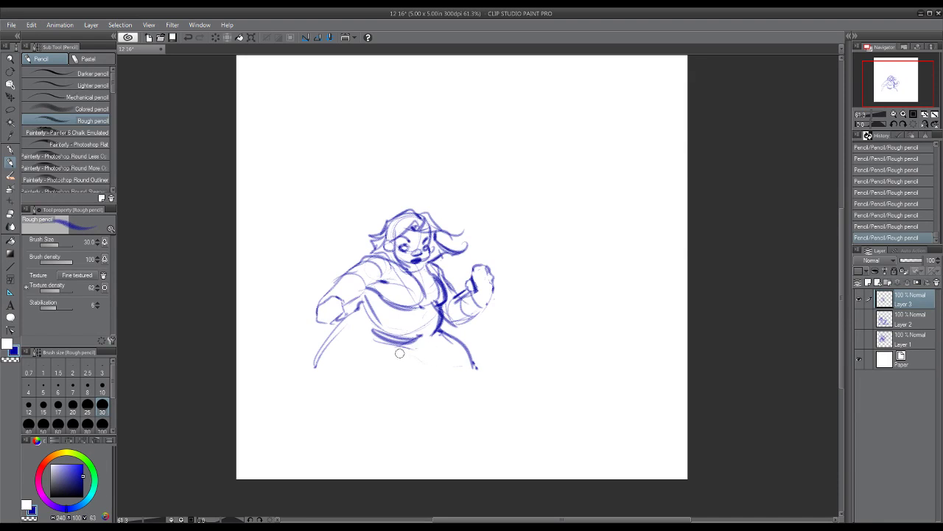
mouse_move(393, 350)
left_mouse_down()
mouse_move(431, 391)
mouse_move(468, 390)
mouse_move(473, 370)
mouse_move(477, 384)
mouse_move(442, 378)
mouse_move(458, 397)
mouse_move(443, 385)
mouse_move(481, 402)
mouse_move(467, 409)
mouse_move(487, 404)
mouse_move(501, 416)
mouse_move(472, 412)
mouse_move(503, 417)
mouse_move(466, 403)
left_mouse_up()
mouse_move(439, 355)
left_mouse_down()
mouse_move(338, 386)
mouse_move(321, 373)
mouse_move(377, 375)
mouse_move(334, 394)
mouse_move(322, 385)
mouse_move(300, 406)
mouse_move(329, 394)
mouse_move(311, 397)
mouse_move(321, 401)
mouse_move(297, 404)
mouse_move(317, 407)
mouse_move(328, 396)
mouse_move(300, 410)
left_mouse_up()
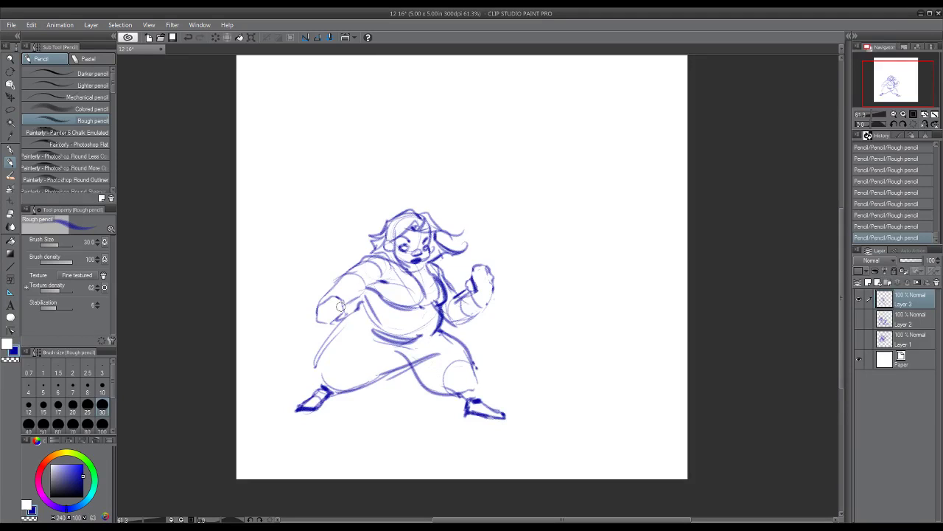
- Draw a handled weapon in each fist with a hooked blade on the raised one, and darken the left-hand trouser's lower edge
mouse_move(313, 315)
left_mouse_down()
mouse_move(298, 331)
mouse_move(325, 310)
left_mouse_up()
mouse_move(354, 295)
left_mouse_down()
mouse_move(351, 302)
mouse_move(343, 278)
mouse_move(362, 301)
mouse_move(354, 317)
mouse_move(363, 319)
mouse_move(360, 291)
mouse_move(363, 315)
mouse_move(346, 306)
left_mouse_up()
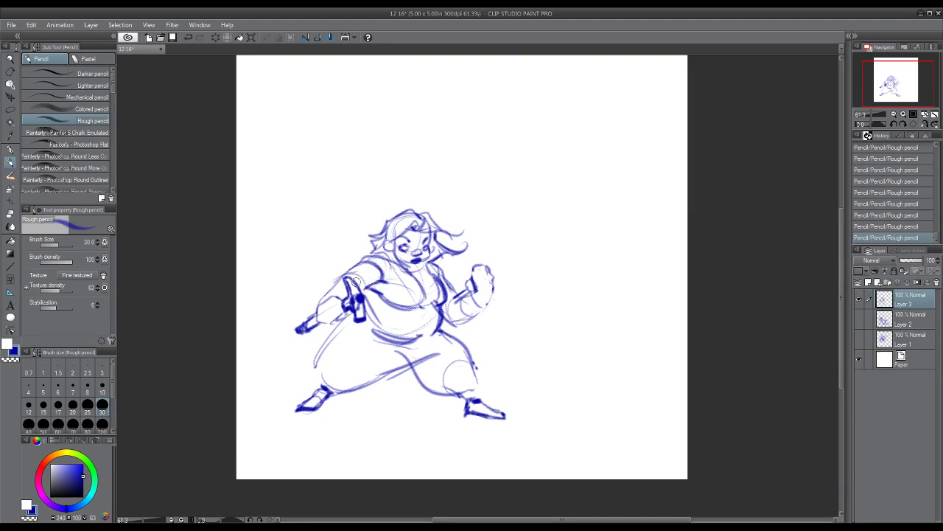
mouse_move(333, 287)
left_mouse_down()
mouse_move(318, 308)
mouse_move(330, 301)
left_mouse_up()
mouse_move(323, 309)
left_mouse_down()
mouse_move(325, 319)
mouse_move(335, 304)
mouse_move(346, 317)
mouse_move(339, 321)
mouse_move(369, 317)
left_mouse_up()
mouse_move(472, 269)
left_mouse_down()
mouse_move(470, 285)
mouse_move(476, 267)
mouse_move(467, 261)
mouse_move(487, 242)
mouse_move(454, 273)
mouse_move(467, 270)
mouse_move(457, 274)
mouse_move(486, 240)
mouse_move(458, 270)
mouse_move(482, 247)
mouse_move(475, 243)
mouse_move(468, 266)
mouse_move(492, 317)
left_mouse_up()
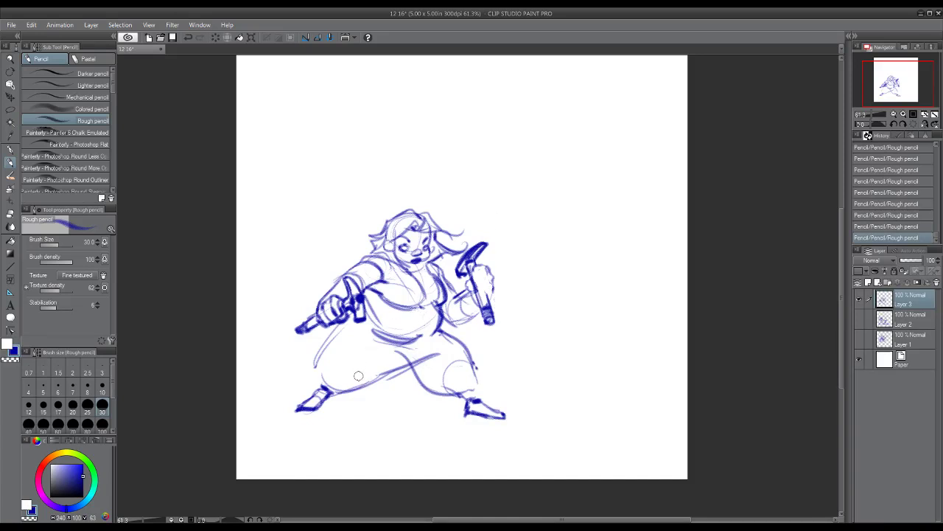
mouse_move(322, 389)
left_mouse_down()
mouse_move(317, 379)
mouse_move(368, 383)
mouse_move(396, 371)
left_mouse_up()
- Try a long pointed cloth flap hanging between the legs, and undo its strokes
left_click_drag(435, 331, 405, 400)
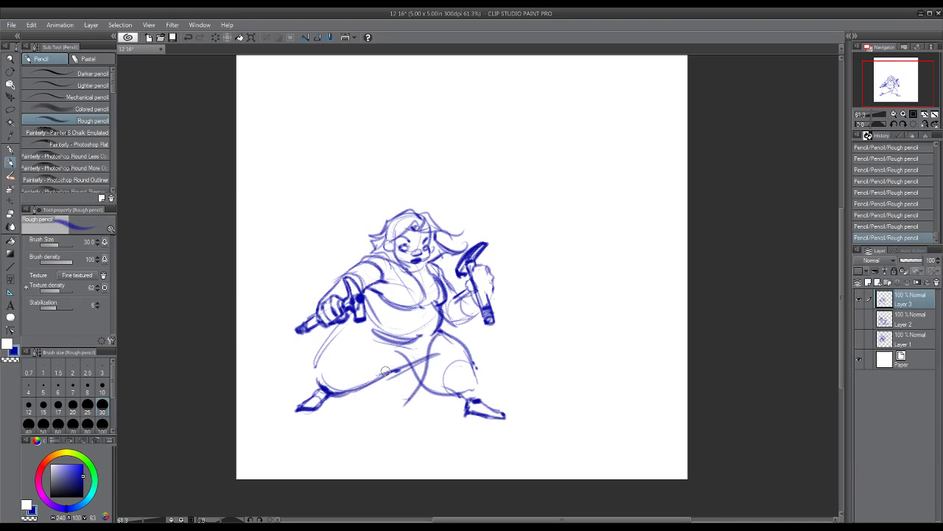
left_click_drag(346, 339, 405, 399)
left_click(892, 226)
left_click(892, 215)
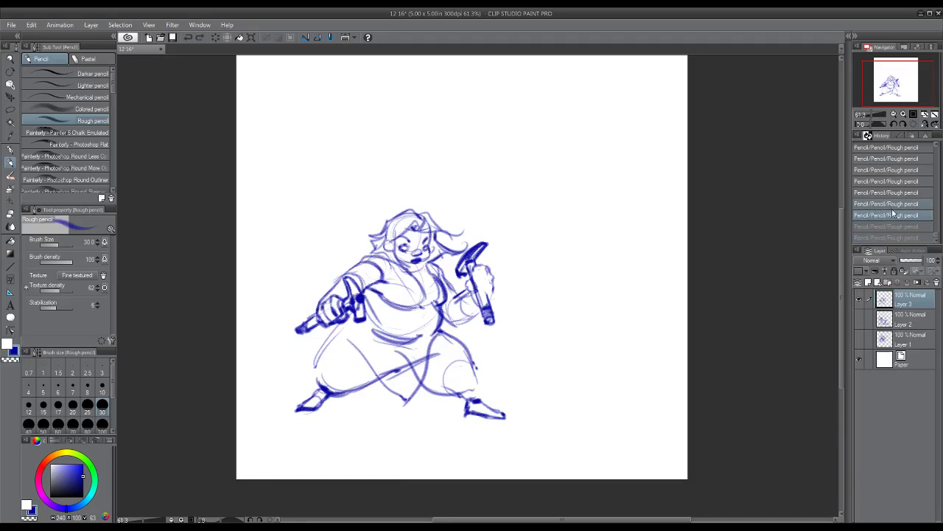
left_click(893, 204)
left_click(894, 192)
left_click(893, 182)
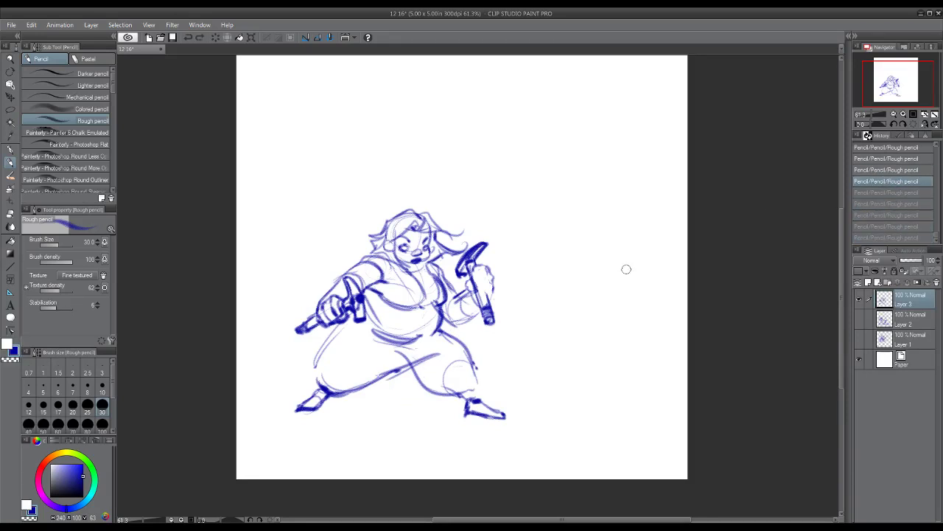
- Draw a shorter pointed cloth flap between the legs and darken the belly's lower edge
key("ctrl+y")
key("ctrl+y")
key("ctrl+y")
key("ctrl+y")
key("ctrl+y")
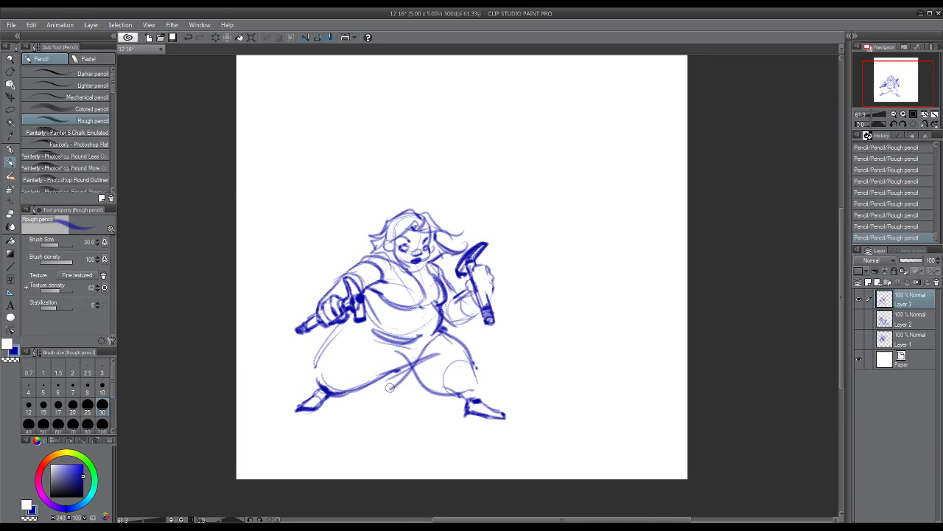
mouse_move(360, 323)
left_mouse_down()
mouse_move(389, 384)
mouse_move(386, 350)
mouse_move(370, 331)
mouse_move(428, 331)
mouse_move(423, 322)
mouse_move(388, 331)
mouse_move(437, 336)
mouse_move(399, 382)
left_mouse_up()
- Darken the outer and lower outlines of both baggy trouser legs
mouse_move(315, 379)
left_mouse_down()
mouse_move(350, 324)
mouse_move(329, 356)
left_mouse_up()
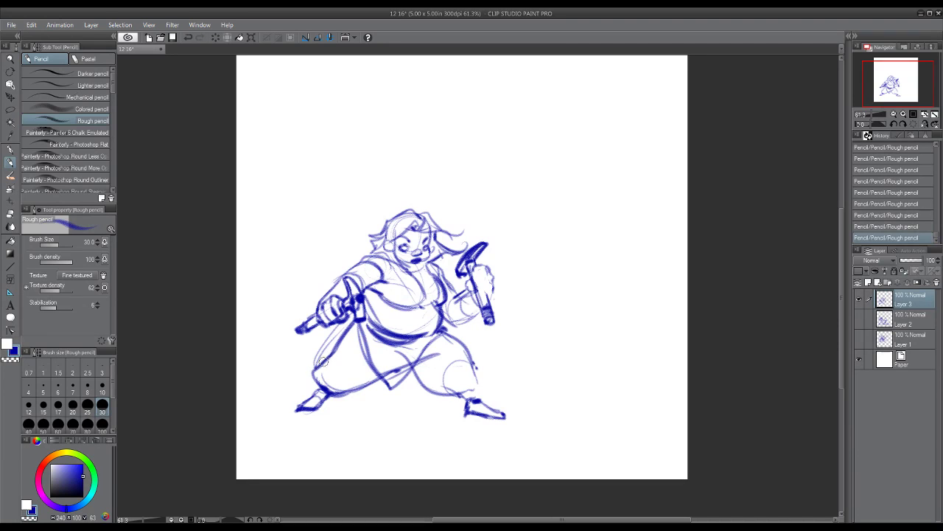
mouse_move(331, 397)
left_mouse_down()
mouse_move(414, 373)
mouse_move(464, 401)
left_mouse_up()
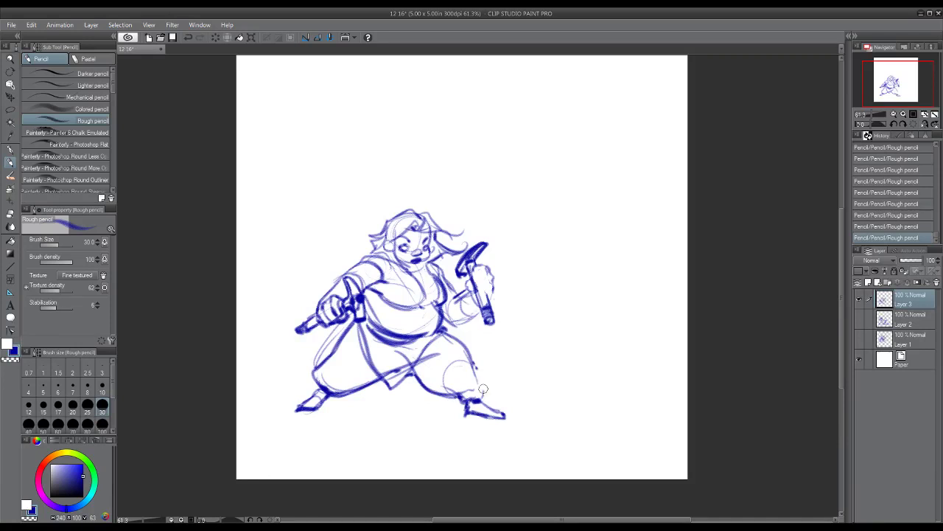
left_click_drag(449, 338, 486, 389)
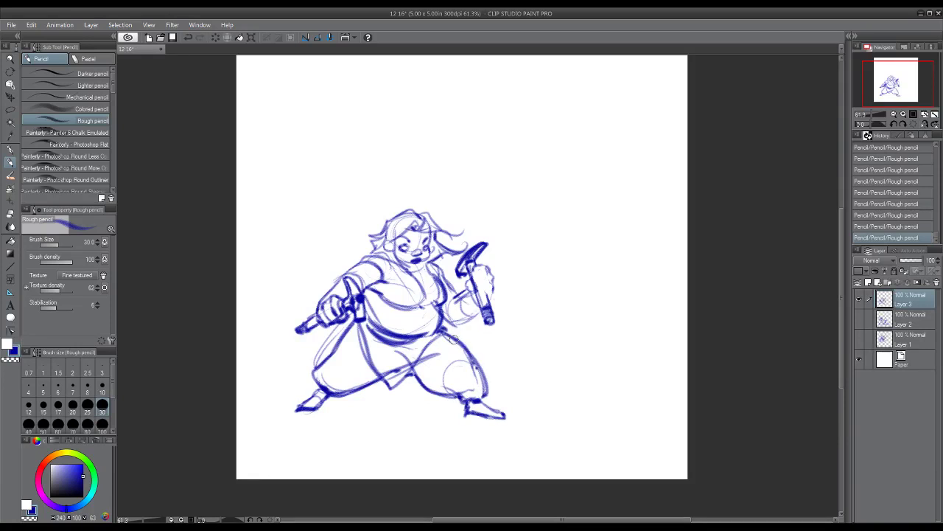
mouse_move(451, 336)
left_mouse_down()
mouse_move(484, 380)
mouse_move(482, 371)
mouse_move(485, 395)
left_mouse_up()
- Erase the leg lines crossing the front flap and add curved fold lines to the trousers
left_click_drag(441, 354, 423, 367)
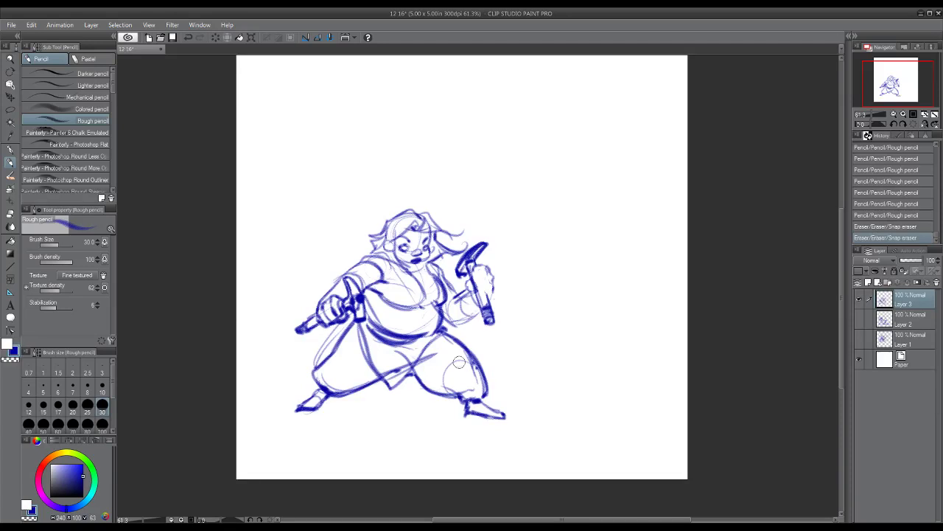
mouse_move(372, 356)
left_mouse_down()
mouse_move(392, 374)
mouse_move(408, 360)
mouse_move(394, 377)
mouse_move(404, 360)
mouse_move(395, 356)
mouse_move(415, 336)
left_mouse_up()
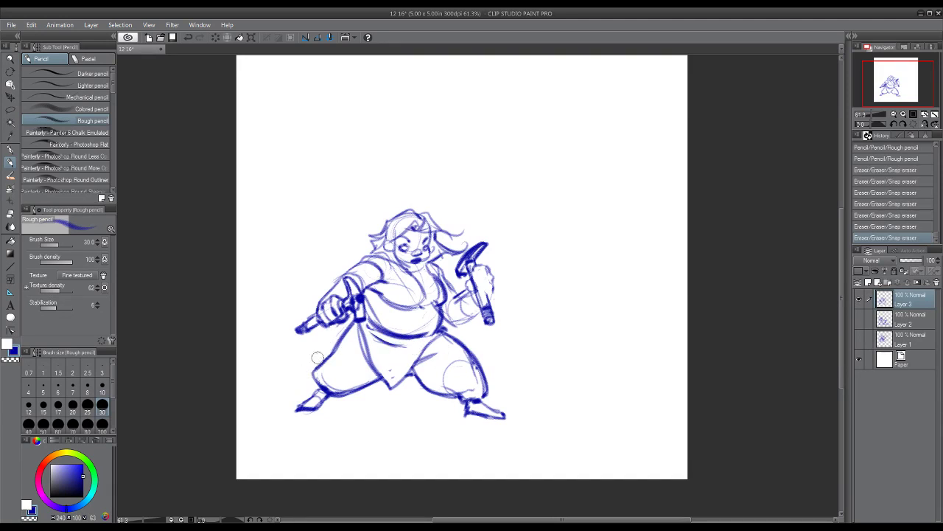
mouse_move(317, 391)
left_mouse_down()
mouse_move(380, 373)
mouse_move(367, 383)
mouse_move(381, 370)
left_mouse_up()
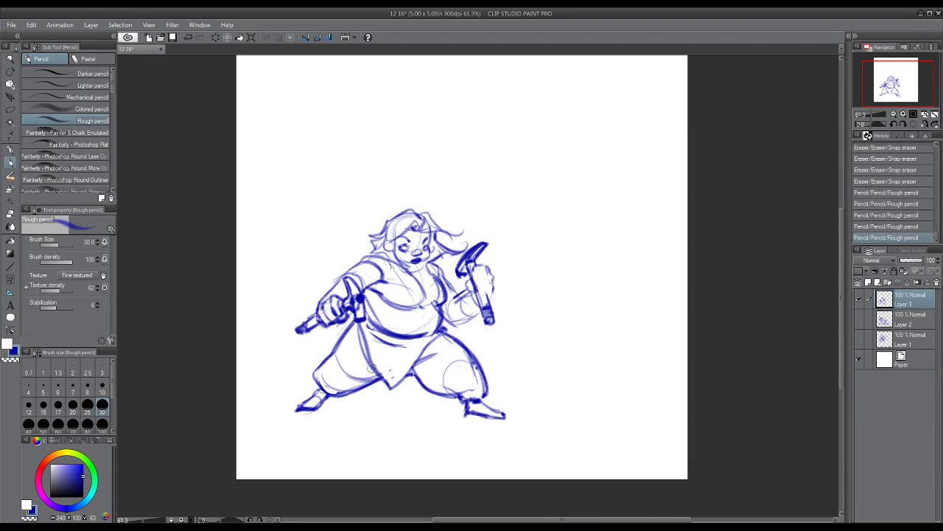
left_click_drag(474, 355, 442, 368)
mouse_move(466, 351)
left_mouse_down()
mouse_move(435, 383)
mouse_move(451, 399)
left_mouse_up()
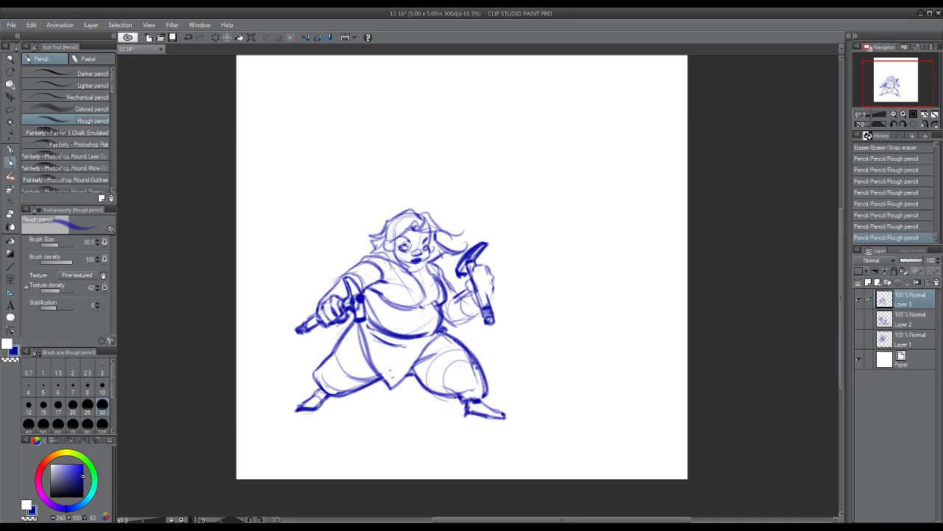
- Draw the vest's armhole edges at both shoulders, and whiten and re-outline the raised hooked blade
mouse_move(405, 248)
left_mouse_down()
mouse_move(410, 264)
mouse_move(425, 254)
mouse_move(393, 284)
mouse_move(391, 264)
mouse_move(380, 288)
mouse_move(436, 275)
mouse_move(435, 303)
left_mouse_up()
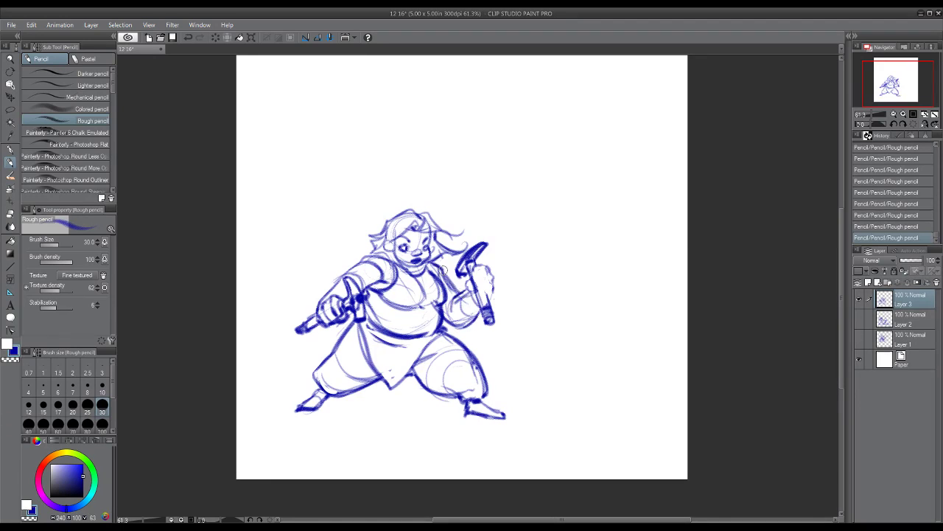
left_click_drag(444, 270, 461, 294)
key("x")
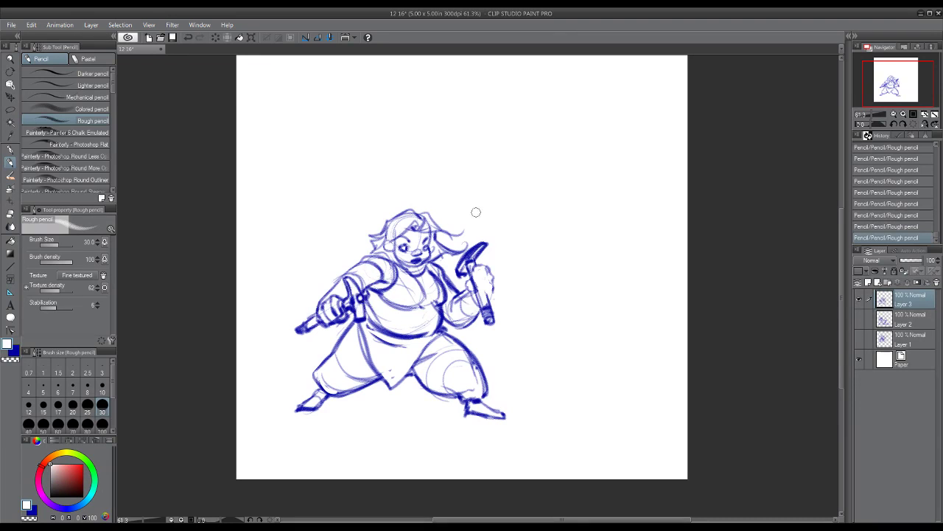
mouse_move(470, 246)
left_mouse_down()
mouse_move(460, 266)
mouse_move(486, 246)
left_mouse_up()
key("x")
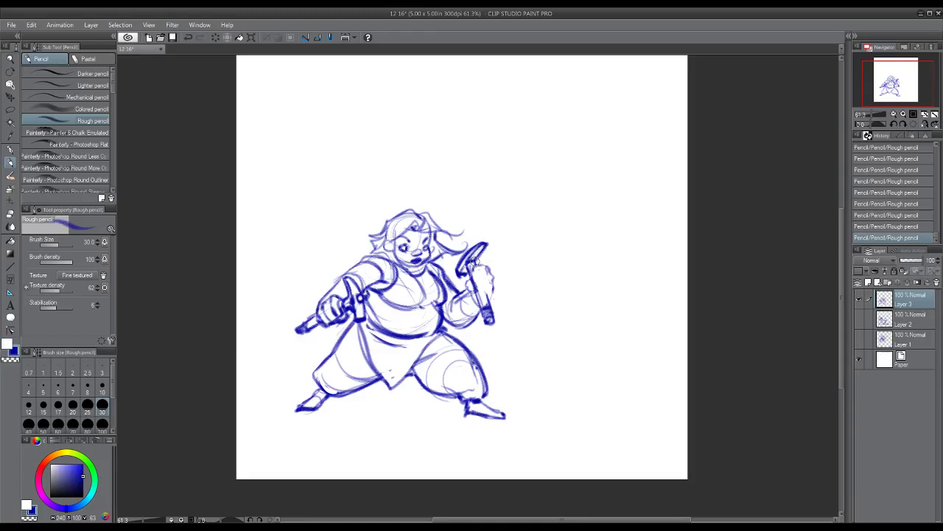
left_click_drag(481, 250, 472, 267)
- Add a round earring to the left-hand ear and shade the waist and flap below the belly
left_click_drag(426, 252, 419, 252)
left_click_drag(391, 248, 386, 254)
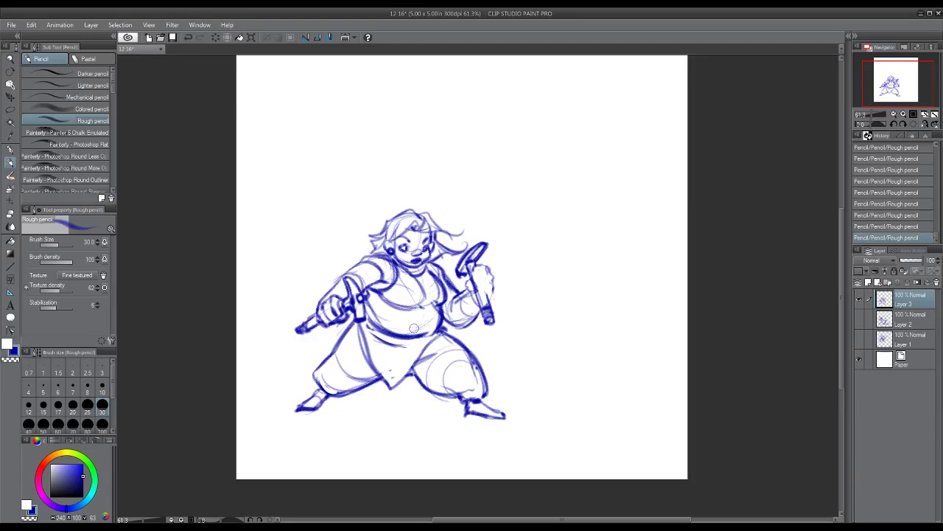
mouse_move(429, 336)
left_mouse_down()
mouse_move(381, 350)
mouse_move(396, 356)
mouse_move(415, 337)
mouse_move(389, 336)
mouse_move(433, 329)
mouse_move(396, 384)
left_mouse_up()
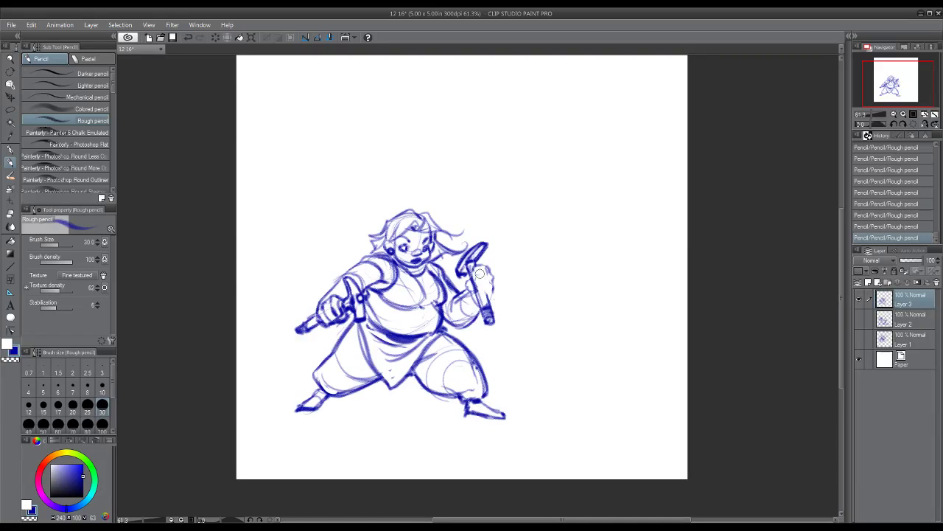
- Define the fingers gripping the raised weapon and reinforce the outlines of the bent arm and the flap's tip
mouse_move(483, 270)
left_mouse_down()
mouse_move(488, 293)
mouse_move(464, 283)
mouse_move(491, 298)
mouse_move(482, 266)
mouse_move(472, 271)
mouse_move(486, 293)
left_mouse_up()
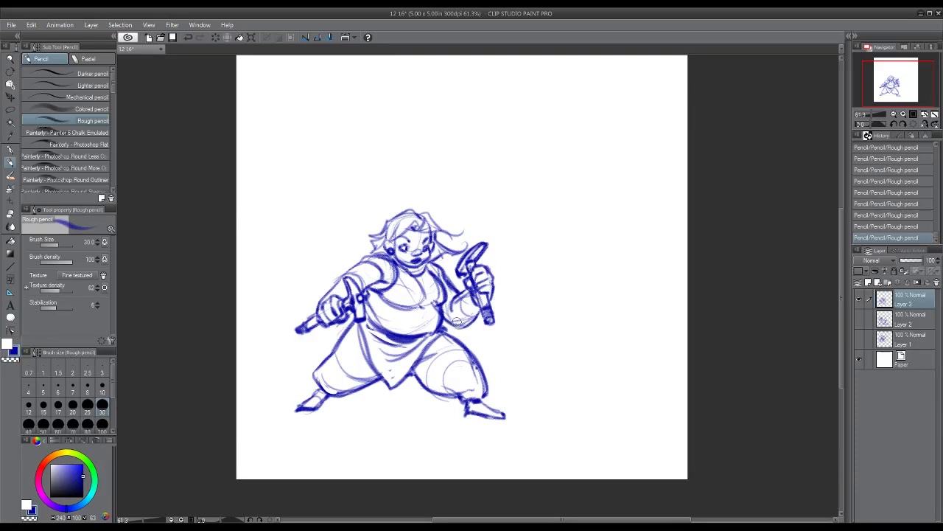
mouse_move(446, 321)
left_mouse_down()
mouse_move(479, 313)
mouse_move(457, 327)
left_mouse_up()
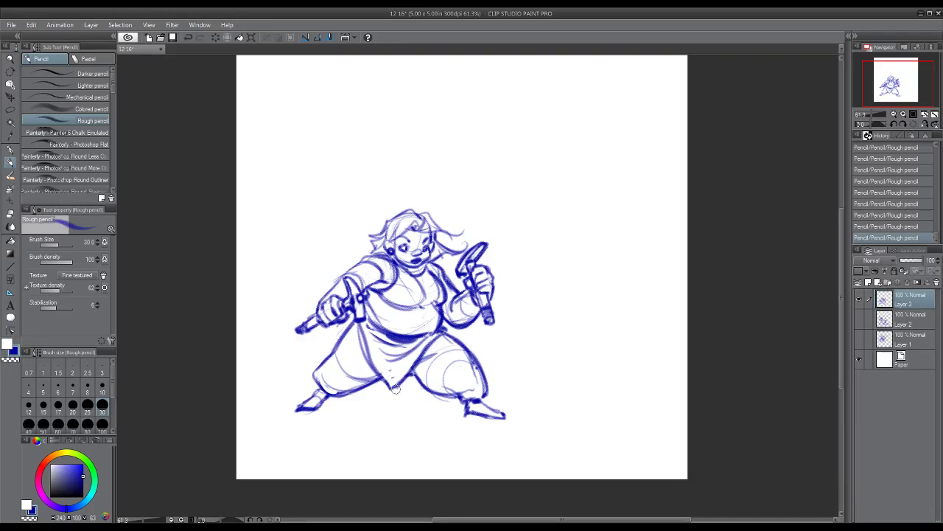
left_click_drag(396, 387, 415, 367)
- Sketch contour lines over the torso and erase stray construction lines across the chest and belly
left_click_drag(432, 272, 434, 308)
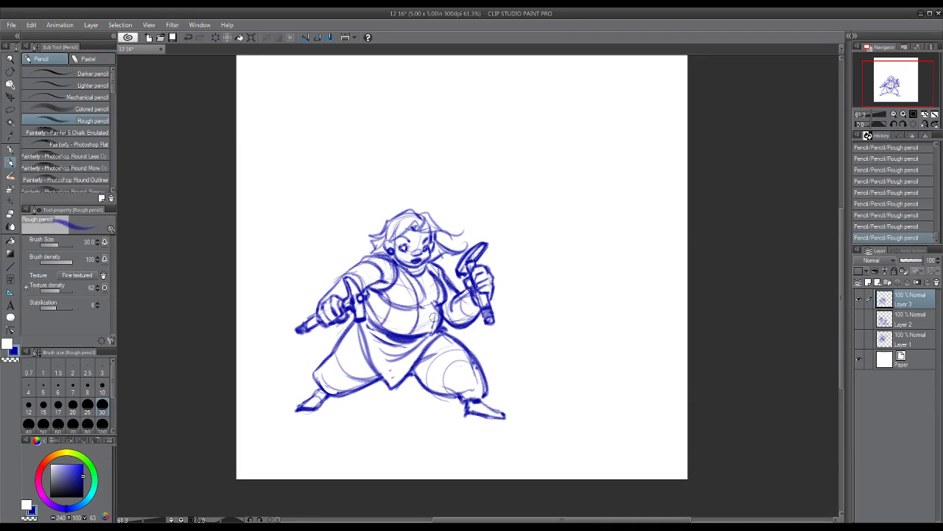
left_click_drag(380, 298, 419, 307)
mouse_move(415, 322)
left_mouse_down()
mouse_move(423, 308)
mouse_move(406, 303)
mouse_move(413, 305)
left_mouse_up()
mouse_move(408, 302)
left_mouse_down()
mouse_move(430, 281)
mouse_move(443, 302)
left_mouse_up()
left_click_drag(434, 294, 441, 303)
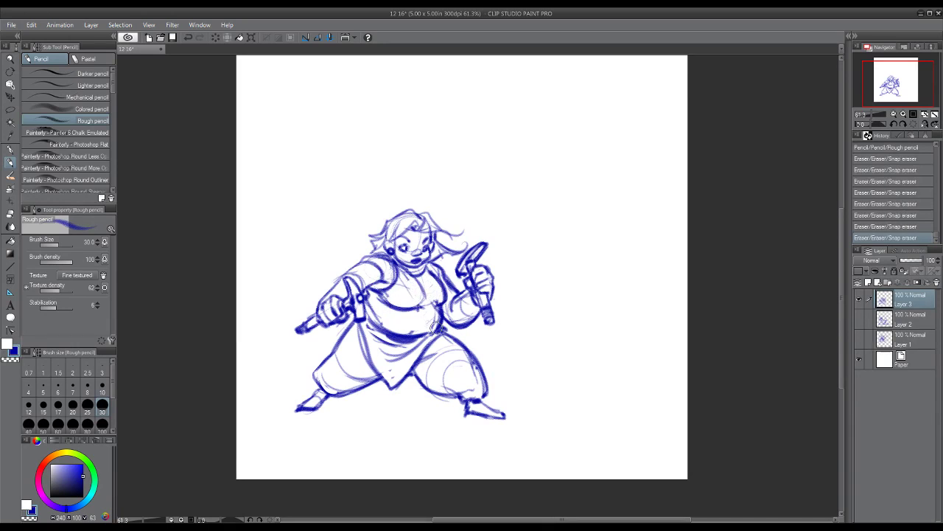
- Draw a rounded collar and a beaded necklace with a large round pendant, and touch up the face and right-hand shoe
mouse_move(398, 267)
left_mouse_down()
mouse_move(409, 284)
mouse_move(433, 284)
left_mouse_up()
mouse_move(417, 274)
left_mouse_down()
mouse_move(423, 297)
mouse_move(384, 328)
left_mouse_up()
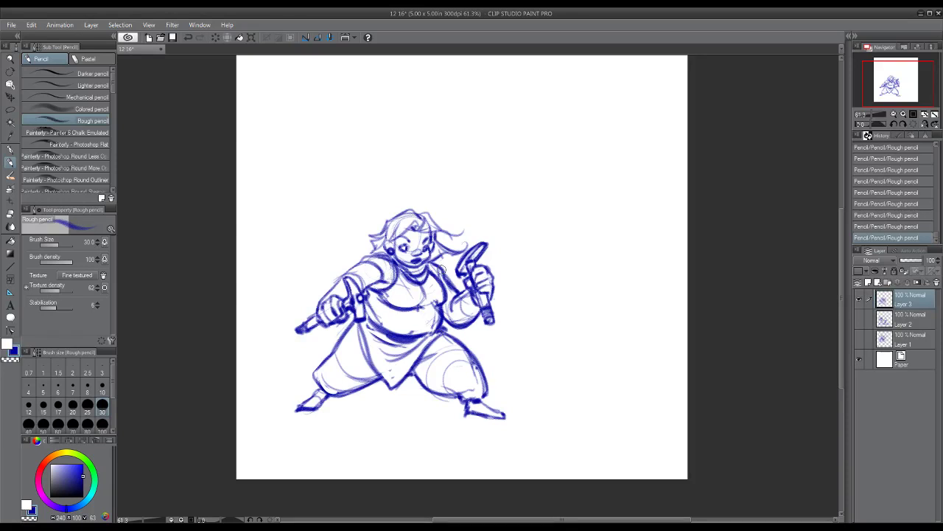
mouse_move(437, 298)
left_mouse_down()
mouse_move(421, 296)
mouse_move(436, 289)
mouse_move(421, 309)
mouse_move(425, 293)
mouse_move(436, 293)
mouse_move(421, 308)
mouse_move(433, 291)
mouse_move(414, 292)
mouse_move(396, 273)
mouse_move(431, 289)
mouse_move(432, 274)
left_mouse_up()
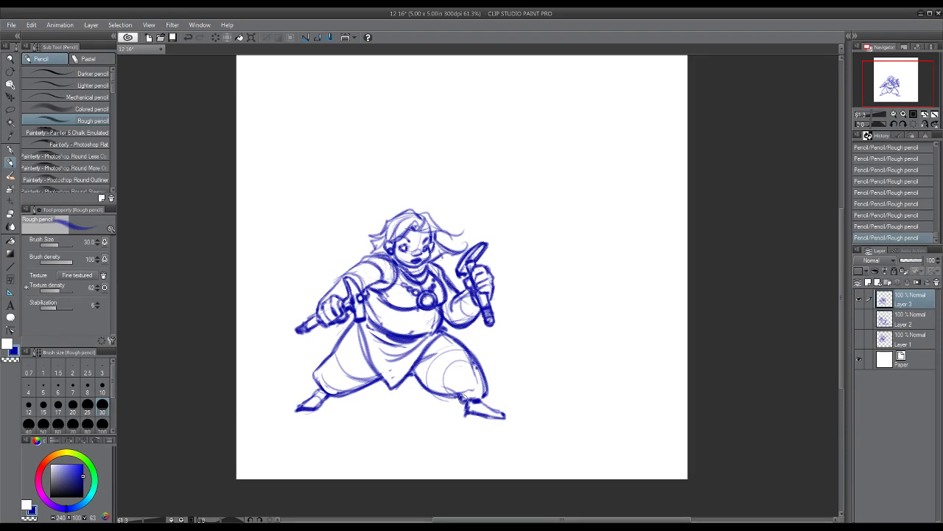
left_click_drag(410, 259, 414, 264)
left_click_drag(485, 405, 498, 412)
- Draw strings of beads around the waist, with loops hanging over the front flap and both hips
mouse_move(345, 325)
left_mouse_down()
mouse_move(374, 338)
mouse_move(387, 332)
mouse_move(358, 341)
left_mouse_up()
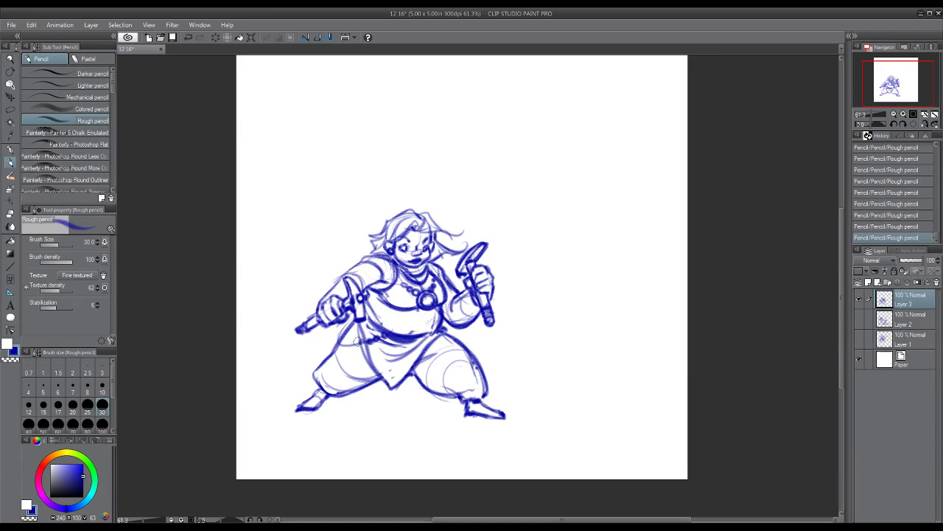
left_click_drag(348, 341, 338, 347)
mouse_move(395, 341)
left_mouse_down()
mouse_move(388, 360)
mouse_move(371, 362)
mouse_move(354, 330)
left_mouse_up()
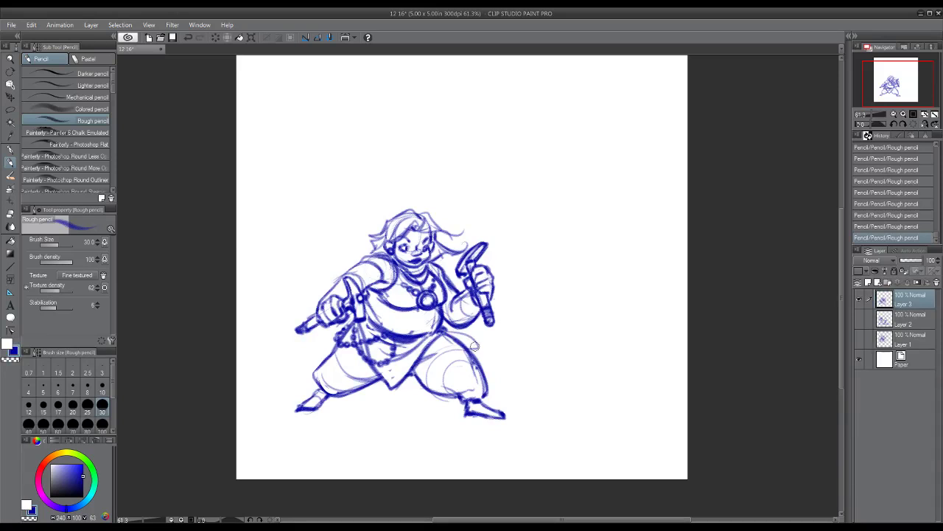
mouse_move(457, 335)
left_mouse_down()
mouse_move(476, 344)
mouse_move(472, 354)
left_mouse_up()
left_click_drag(447, 337, 423, 351)
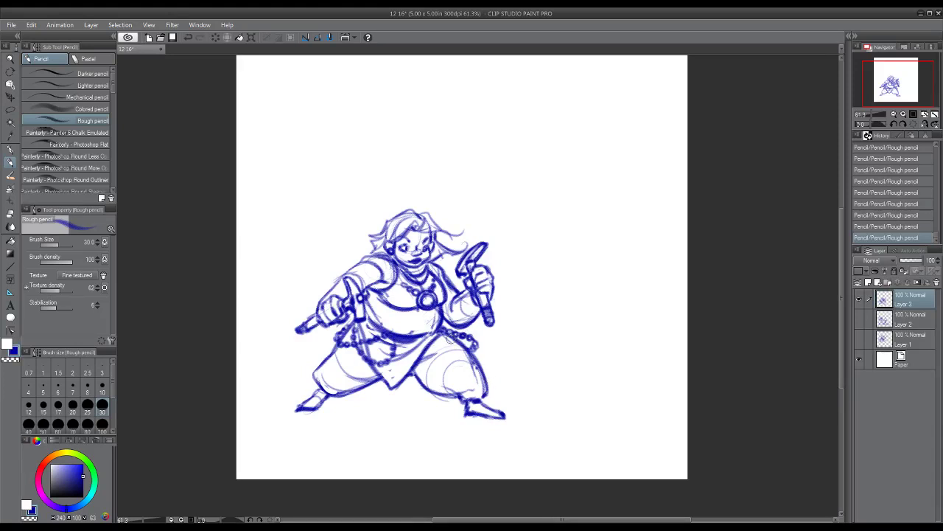
- Add small details: knee folds, a stitched belly seam, marks on the left-hand weapon, and darker hair strands
mouse_move(472, 354)
left_mouse_down()
mouse_move(484, 389)
mouse_move(457, 395)
left_mouse_up()
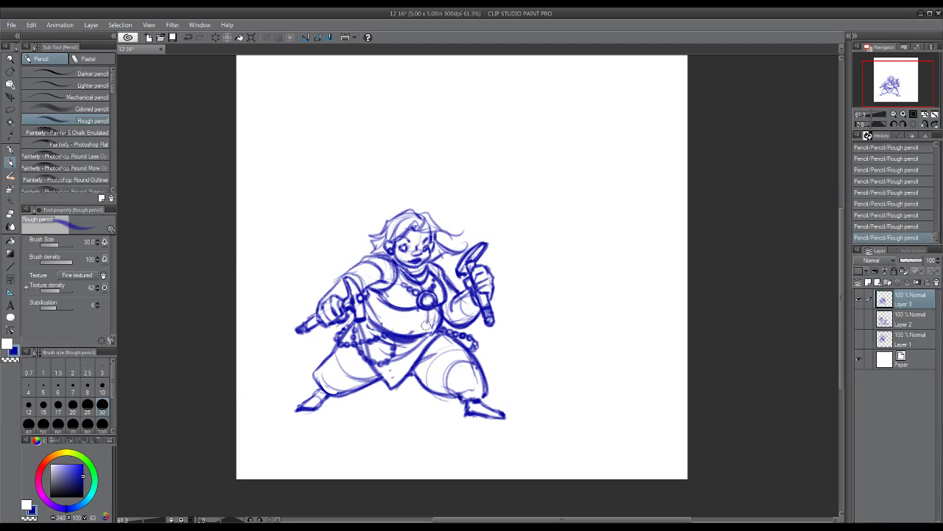
mouse_move(430, 314)
left_mouse_down()
mouse_move(428, 332)
mouse_move(439, 325)
left_mouse_up()
mouse_move(355, 290)
left_mouse_down()
mouse_move(352, 283)
mouse_move(360, 314)
left_mouse_up()
mouse_move(383, 227)
left_mouse_down()
mouse_move(416, 212)
mouse_move(412, 228)
mouse_move(451, 239)
mouse_move(441, 233)
left_mouse_up()
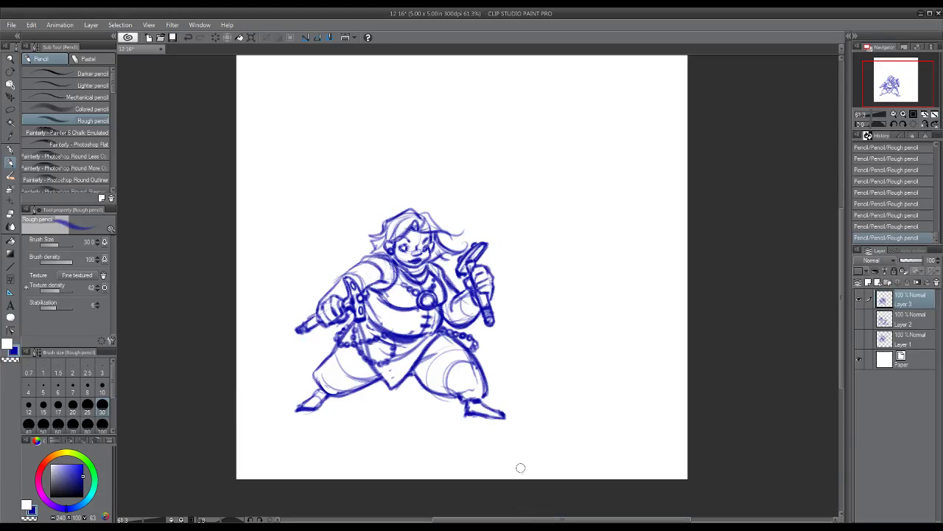
- Highlight the beads hanging at the left-hand hip and front flap in white, and restore the blue drawing colour
key("x")
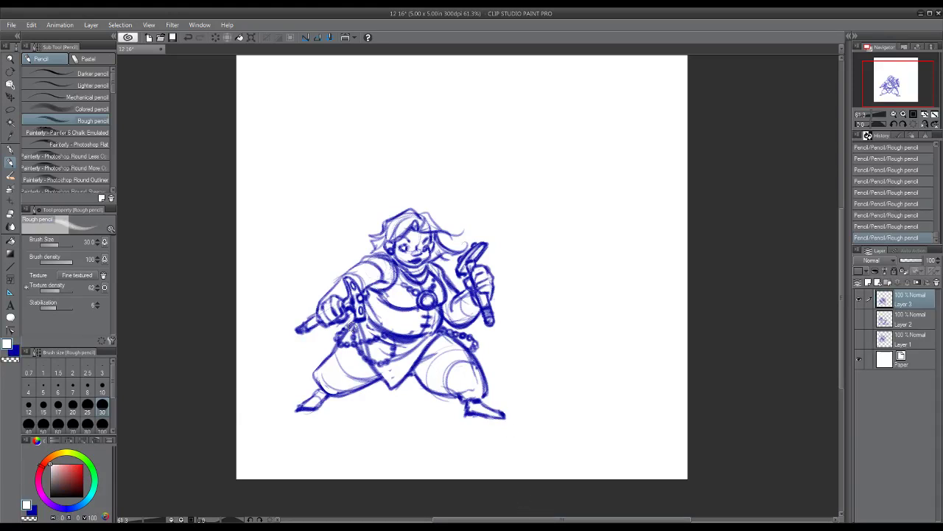
mouse_move(339, 339)
left_mouse_down()
mouse_move(392, 335)
mouse_move(394, 354)
mouse_move(370, 362)
left_mouse_up()
key("x")
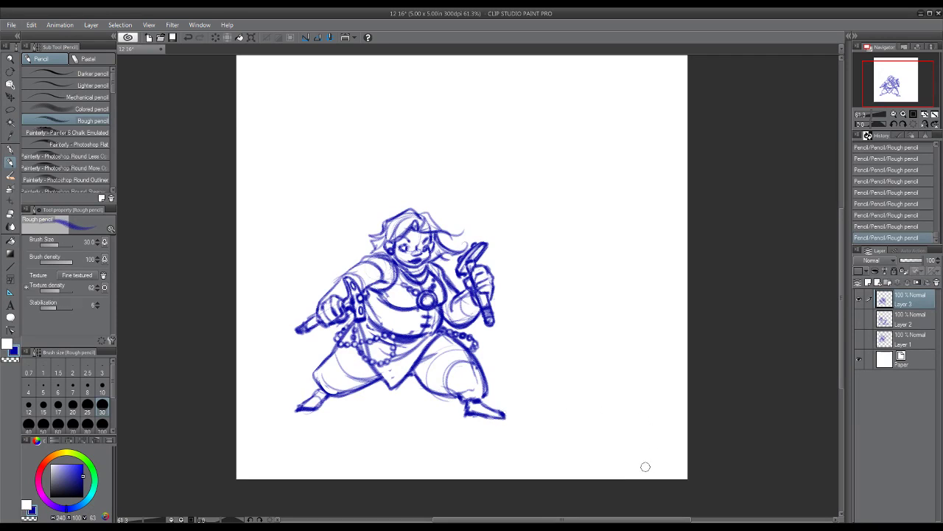
- Letter "RAGE" near the canvas's lower right corner, sign the sketch between the fighter's feet and save the file
mouse_move(626, 460)
left_mouse_down()
mouse_move(623, 468)
mouse_move(636, 469)
mouse_move(644, 452)
mouse_move(673, 451)
left_mouse_up()
mouse_move(381, 406)
left_mouse_down()
mouse_move(386, 415)
mouse_move(430, 398)
left_mouse_up()
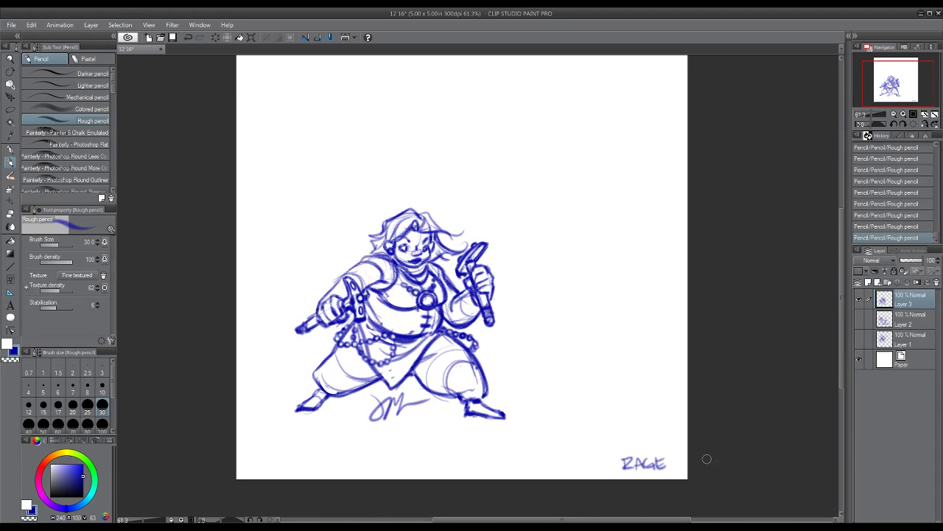
key("ctrl+s")
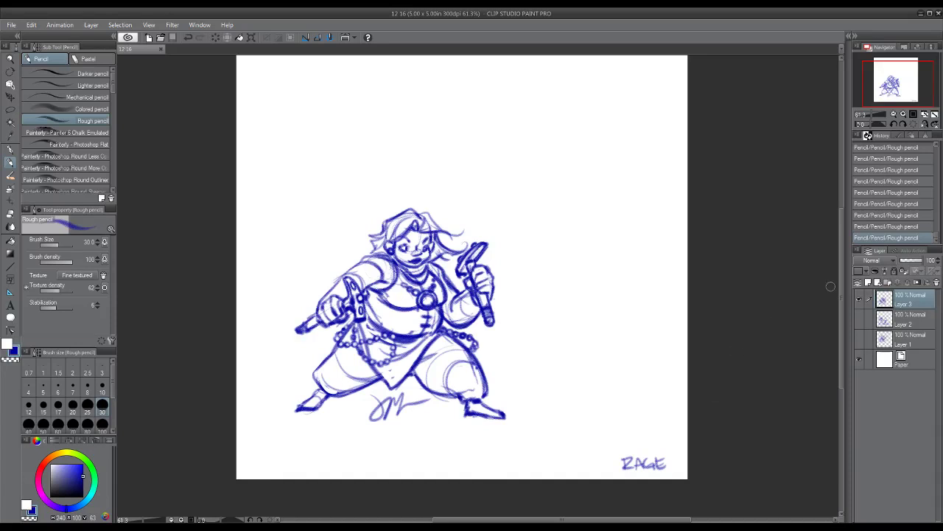
- Hide the fighter layer, add a new raster layer and sketch a seated Pikachu with zigzag tail, paws, eyes and nose
left_click(860, 300)
left_click(870, 282)
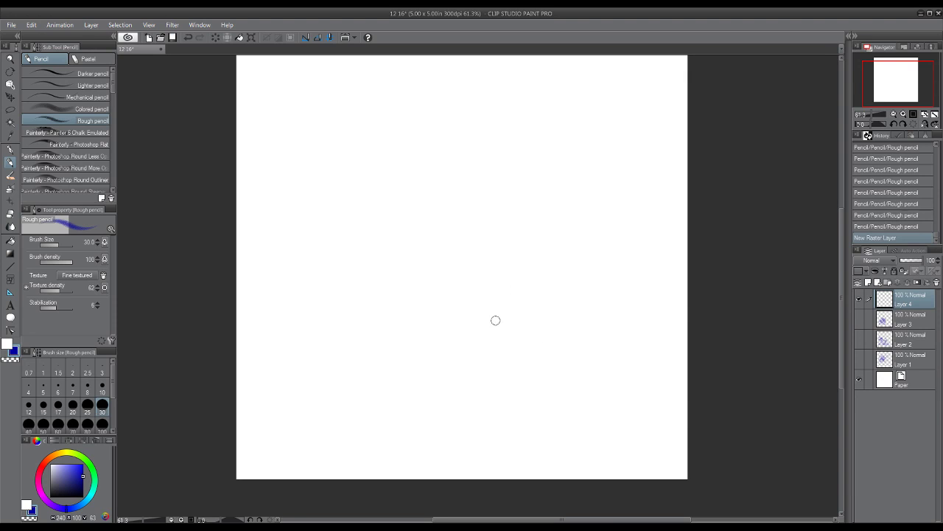
mouse_move(503, 293)
left_mouse_down()
mouse_move(511, 327)
mouse_move(500, 286)
mouse_move(530, 291)
mouse_move(523, 323)
mouse_move(492, 314)
mouse_move(518, 303)
mouse_move(496, 307)
mouse_move(491, 296)
mouse_move(496, 322)
mouse_move(492, 311)
mouse_move(487, 339)
mouse_move(472, 352)
mouse_move(519, 350)
mouse_move(504, 383)
mouse_move(535, 326)
mouse_move(523, 382)
mouse_move(483, 366)
mouse_move(529, 362)
mouse_move(485, 384)
mouse_move(478, 356)
mouse_move(500, 378)
mouse_move(467, 364)
mouse_move(495, 387)
mouse_move(542, 376)
mouse_move(543, 386)
mouse_move(458, 386)
mouse_move(459, 344)
mouse_move(438, 351)
mouse_move(417, 312)
mouse_move(447, 318)
mouse_move(454, 343)
mouse_move(462, 341)
mouse_move(461, 373)
mouse_move(472, 376)
mouse_move(456, 352)
mouse_move(472, 379)
mouse_move(475, 347)
mouse_move(504, 339)
mouse_move(518, 351)
mouse_move(489, 353)
mouse_move(506, 349)
mouse_move(483, 336)
mouse_move(544, 351)
left_mouse_up()
mouse_move(491, 324)
left_mouse_down()
mouse_move(498, 280)
mouse_move(490, 319)
mouse_move(492, 299)
mouse_move(488, 309)
mouse_move(518, 292)
mouse_move(493, 297)
mouse_move(534, 303)
mouse_move(517, 291)
mouse_move(543, 337)
left_mouse_up()
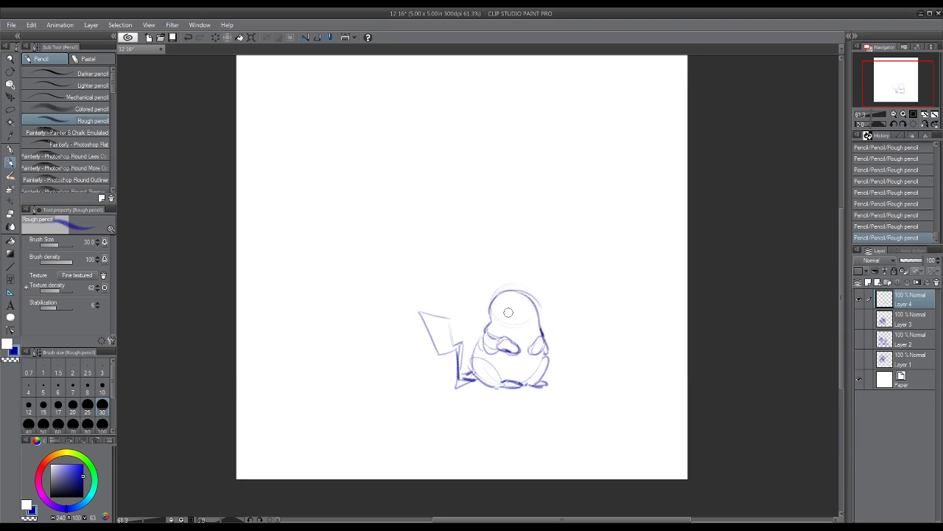
mouse_move(506, 310)
left_mouse_down()
mouse_move(529, 310)
mouse_move(505, 314)
mouse_move(518, 314)
left_mouse_up()
mouse_move(484, 298)
left_mouse_down()
mouse_move(488, 317)
mouse_move(486, 264)
mouse_move(490, 302)
mouse_move(507, 262)
mouse_move(510, 291)
mouse_move(524, 293)
left_mouse_up()
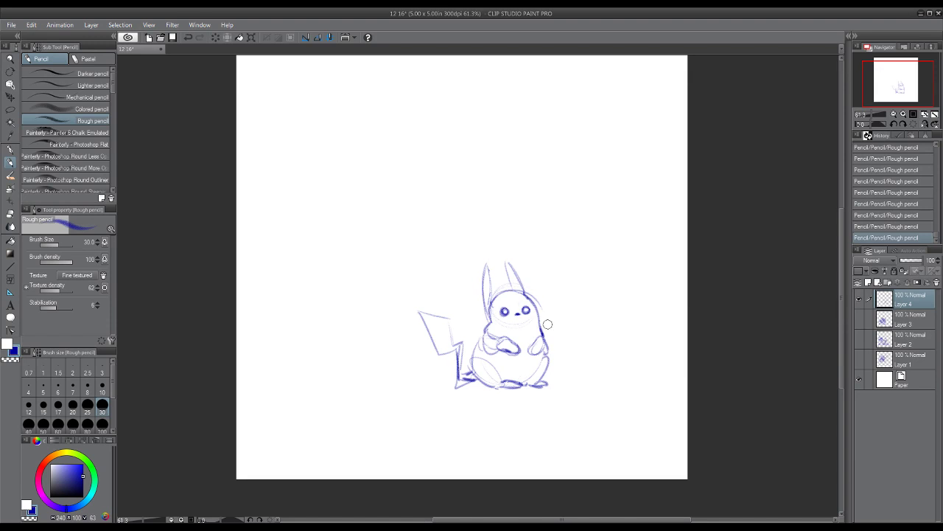
left_click(889, 215)
left_click(889, 192)
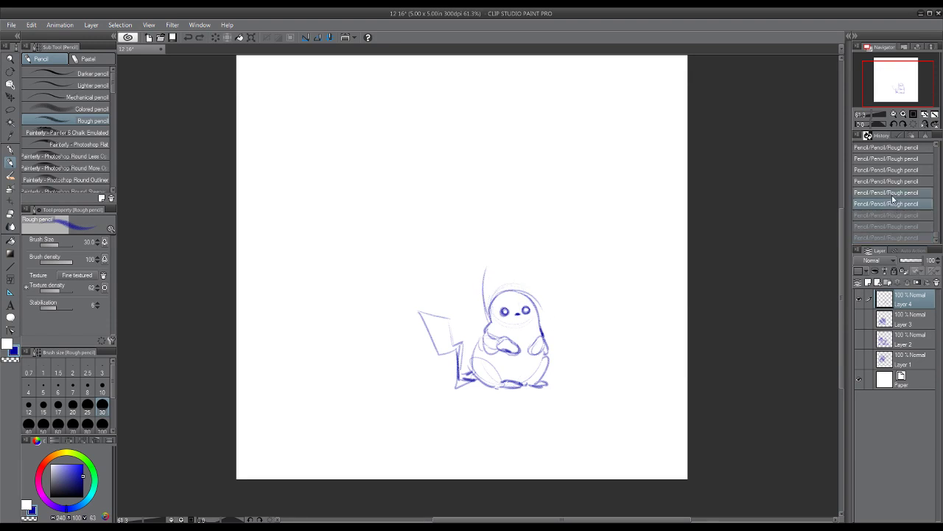
left_click(888, 170)
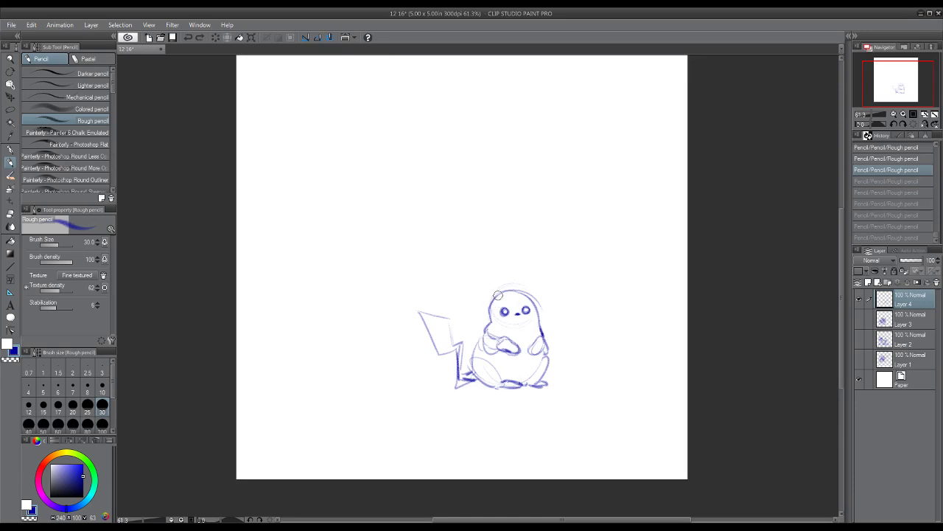
- Draw outward-slanting ears, a head tuft, cheeks and a smiling mouth, and darken the left-hand arm and paw
mouse_move(518, 290)
left_mouse_down()
mouse_move(549, 272)
mouse_move(520, 290)
mouse_move(463, 296)
mouse_move(494, 298)
mouse_move(456, 297)
mouse_move(513, 283)
mouse_move(538, 317)
mouse_move(535, 303)
mouse_move(538, 317)
mouse_move(527, 321)
mouse_move(487, 320)
mouse_move(518, 329)
mouse_move(539, 318)
mouse_move(535, 302)
mouse_move(541, 316)
mouse_move(527, 326)
mouse_move(501, 322)
mouse_move(527, 300)
left_mouse_up()
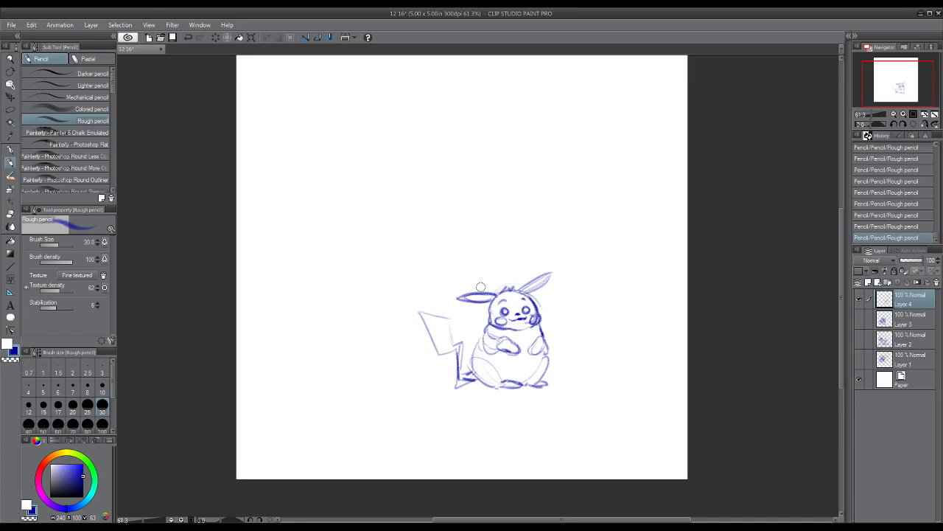
left_click_drag(507, 319, 520, 318)
mouse_move(490, 329)
left_mouse_down()
mouse_move(487, 354)
mouse_move(499, 351)
mouse_move(490, 337)
mouse_move(515, 341)
mouse_move(501, 345)
mouse_move(511, 339)
mouse_move(508, 353)
mouse_move(497, 340)
mouse_move(528, 341)
left_mouse_up()
left_click_drag(532, 376, 531, 386)
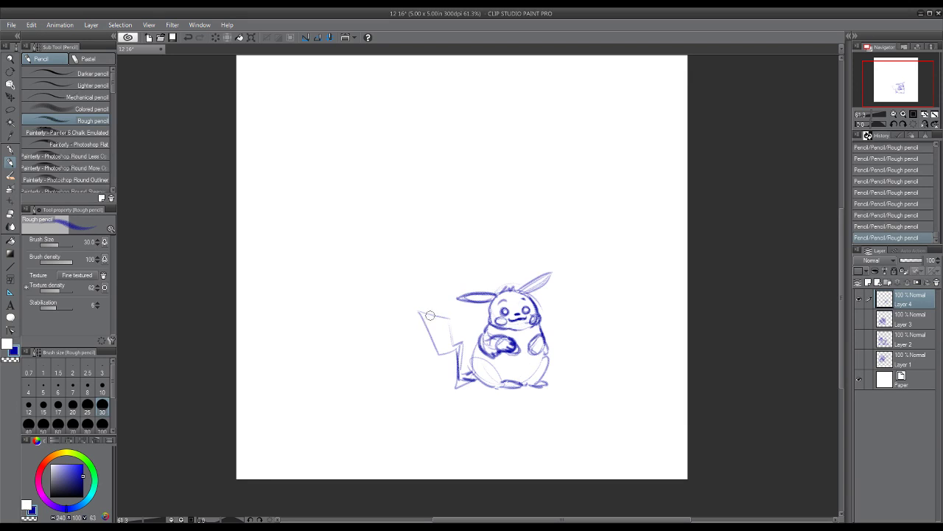
- Redraw the tail with a heart-shaped end and firm up the belly, legs, feet and right-hand paw with darker lines
mouse_move(435, 341)
left_mouse_down()
mouse_move(423, 315)
mouse_move(438, 320)
mouse_move(424, 323)
mouse_move(433, 328)
mouse_move(426, 316)
mouse_move(443, 348)
mouse_move(433, 316)
mouse_move(430, 337)
mouse_move(427, 330)
mouse_move(445, 313)
mouse_move(452, 341)
mouse_move(443, 311)
mouse_move(453, 336)
mouse_move(425, 313)
mouse_move(441, 354)
mouse_move(463, 339)
mouse_move(452, 346)
mouse_move(467, 342)
mouse_move(458, 383)
mouse_move(474, 354)
left_mouse_up()
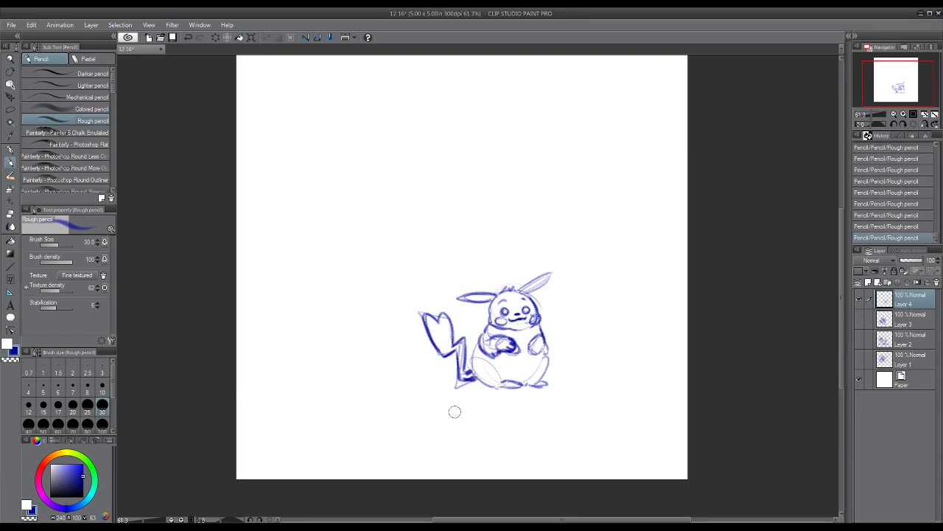
left_click_drag(460, 395, 467, 388)
mouse_move(475, 345)
left_mouse_down()
mouse_move(472, 373)
mouse_move(492, 388)
mouse_move(513, 382)
mouse_move(502, 388)
mouse_move(479, 357)
mouse_move(522, 383)
mouse_move(540, 373)
mouse_move(544, 356)
mouse_move(548, 383)
mouse_move(550, 359)
mouse_move(547, 383)
mouse_move(531, 386)
mouse_move(551, 385)
mouse_move(534, 380)
mouse_move(539, 342)
mouse_move(529, 347)
mouse_move(545, 351)
mouse_move(543, 334)
mouse_move(547, 355)
mouse_move(538, 324)
mouse_move(532, 338)
left_mouse_up()
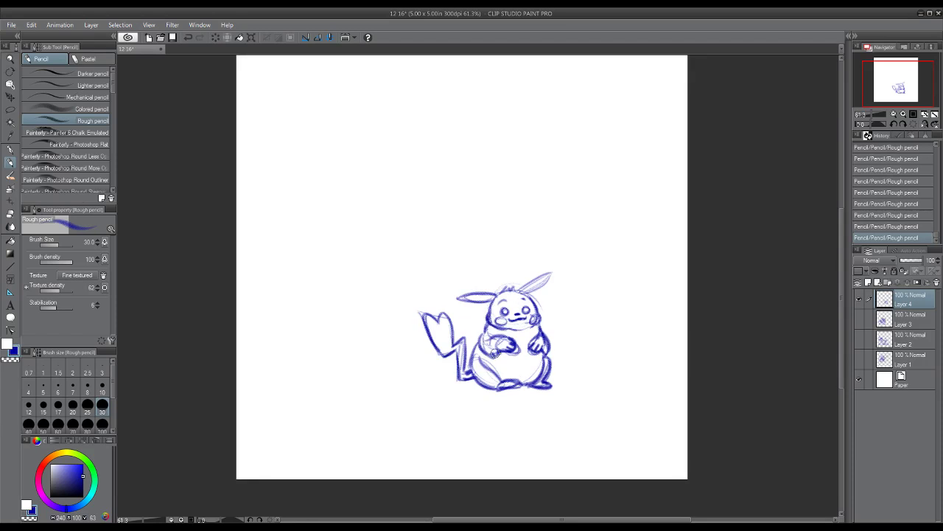
- Clean the right-hand cheek in white, shade the tail and ear tips in blue, and add eyelashes and chest fur
key("x")
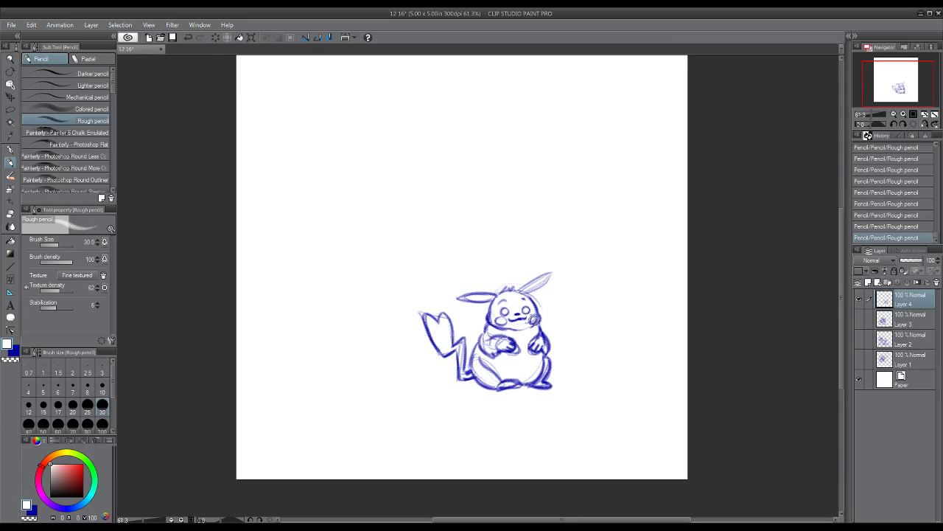
key("x")
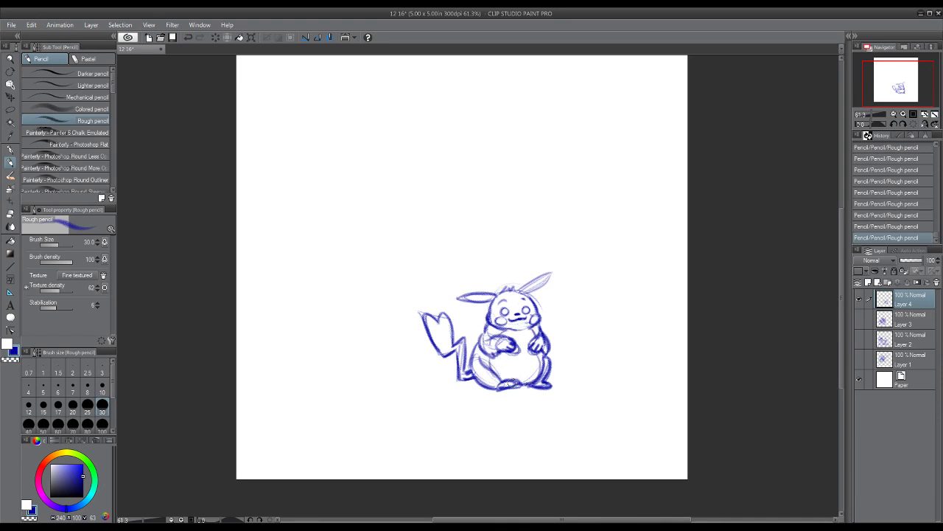
mouse_move(436, 338)
left_mouse_down()
mouse_move(426, 318)
mouse_move(430, 336)
mouse_move(442, 311)
mouse_move(440, 337)
left_mouse_up()
mouse_move(465, 373)
left_mouse_down()
mouse_move(478, 376)
mouse_move(472, 360)
left_mouse_up()
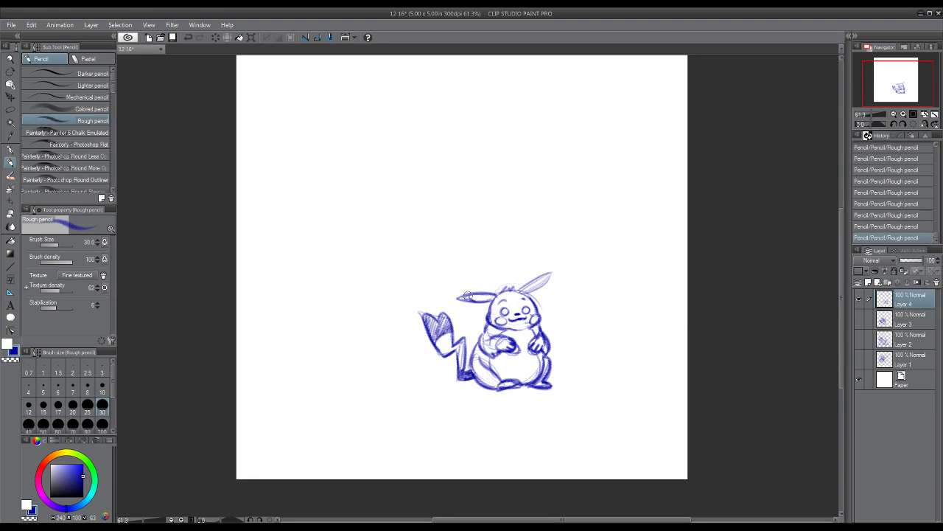
left_click_drag(468, 296, 460, 298)
mouse_move(537, 278)
left_mouse_down()
mouse_move(546, 279)
mouse_move(536, 290)
mouse_move(523, 289)
mouse_move(498, 313)
mouse_move(532, 309)
mouse_move(508, 313)
left_mouse_up()
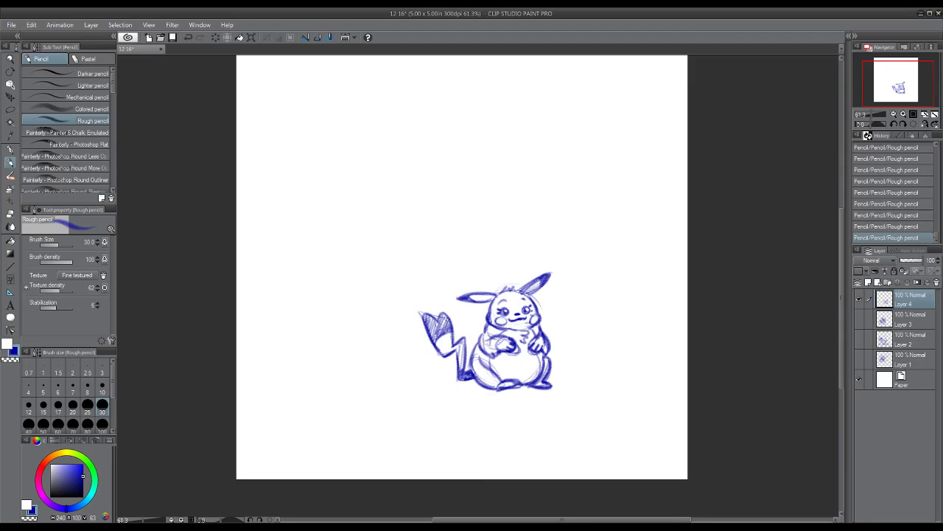
- Erase the stray point at the tail's tip and darken the tail outline and the left-hand side of the body
left_click(419, 311)
mouse_move(421, 311)
left_mouse_down()
mouse_move(455, 328)
mouse_move(448, 314)
mouse_move(442, 356)
mouse_move(460, 375)
mouse_move(468, 343)
mouse_move(472, 374)
left_mouse_up()
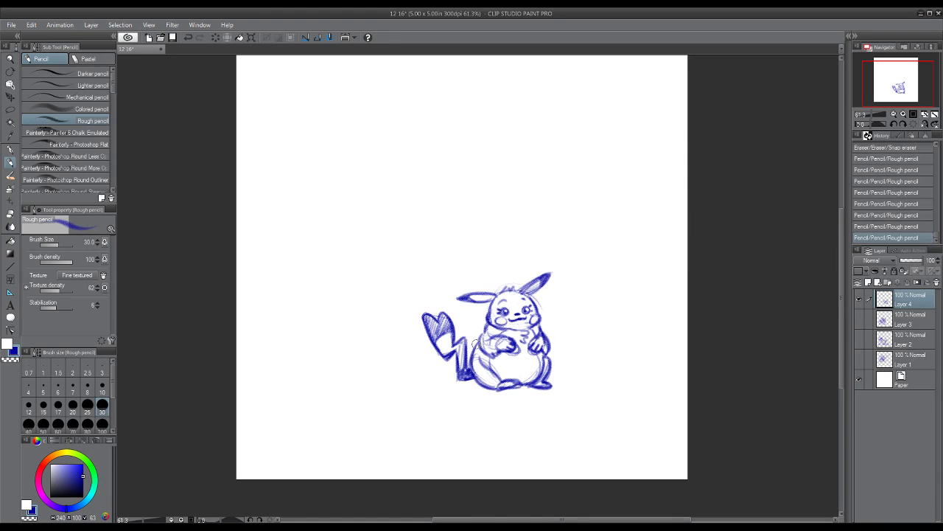
left_click_drag(479, 342, 475, 377)
- Paint out the stray lines around Pikachu's paws in white and restore the blue drawing colour
key("x")
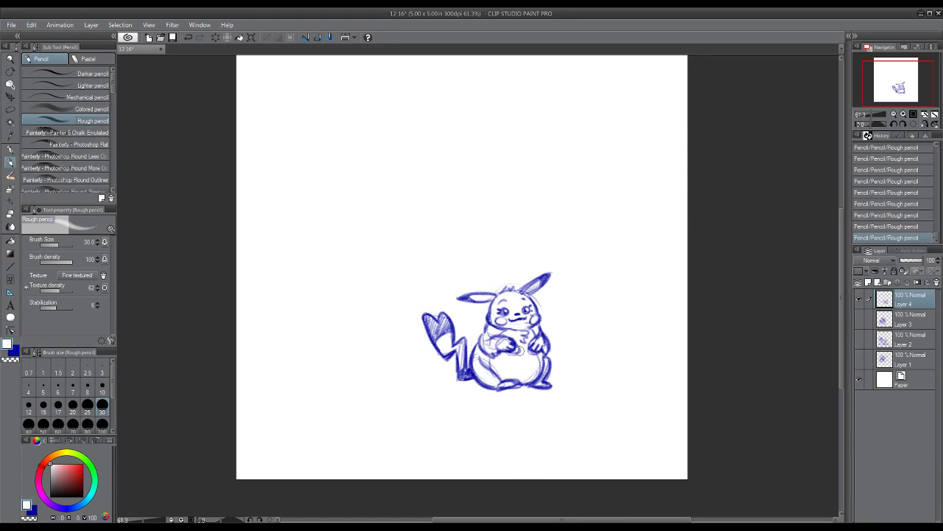
mouse_move(520, 355)
left_mouse_down()
mouse_move(509, 358)
mouse_move(511, 340)
mouse_move(536, 355)
mouse_move(533, 345)
mouse_move(543, 342)
left_mouse_up()
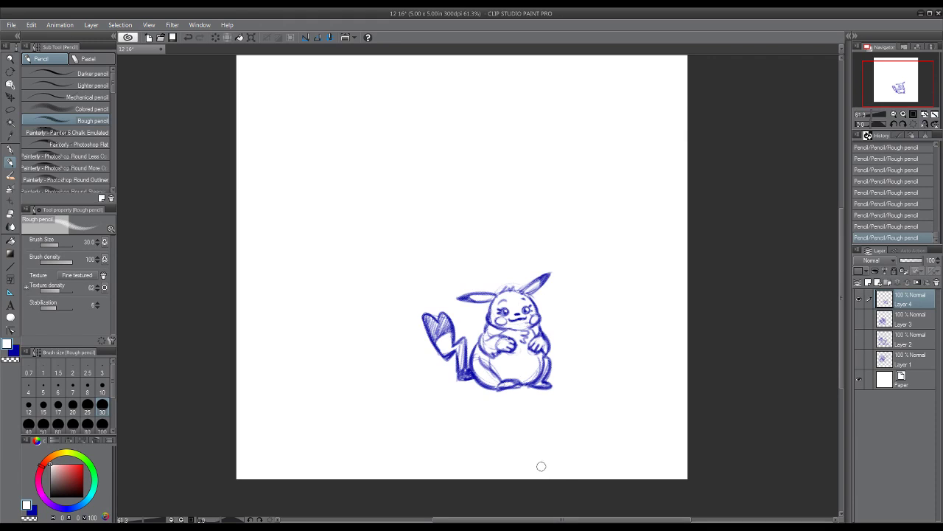
key("x")
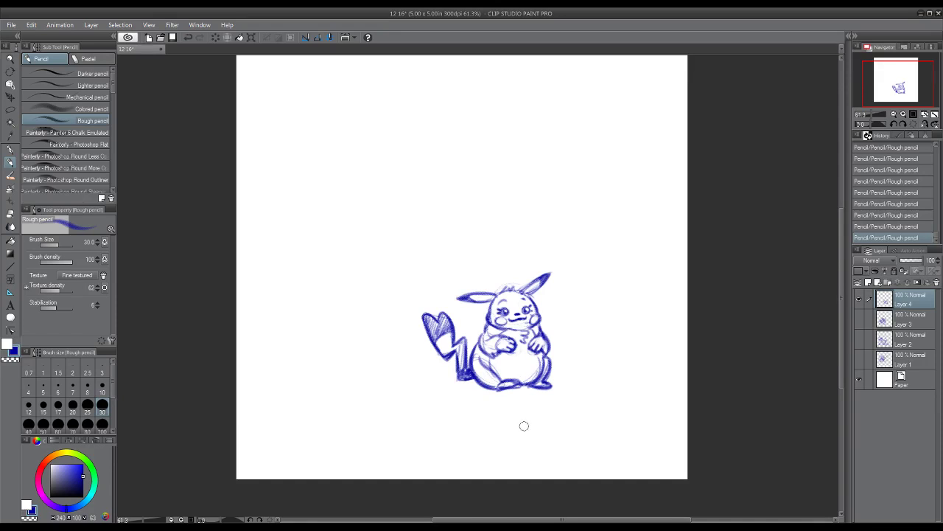
left_click_drag(544, 398, 530, 414)
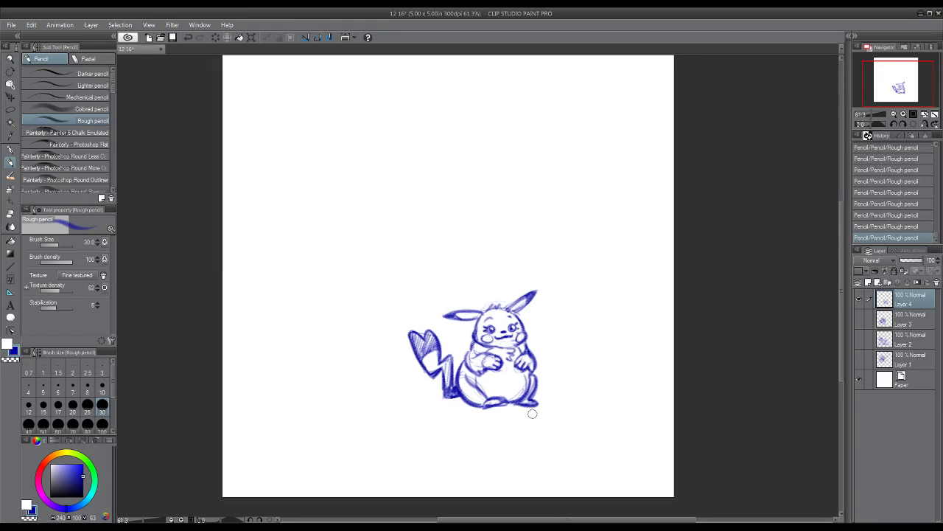
- Hide the Pikachu layer and dock the reference image cn7en6wa.bmp in a narrow pane to the right of the drawing canvas
left_click(860, 299)
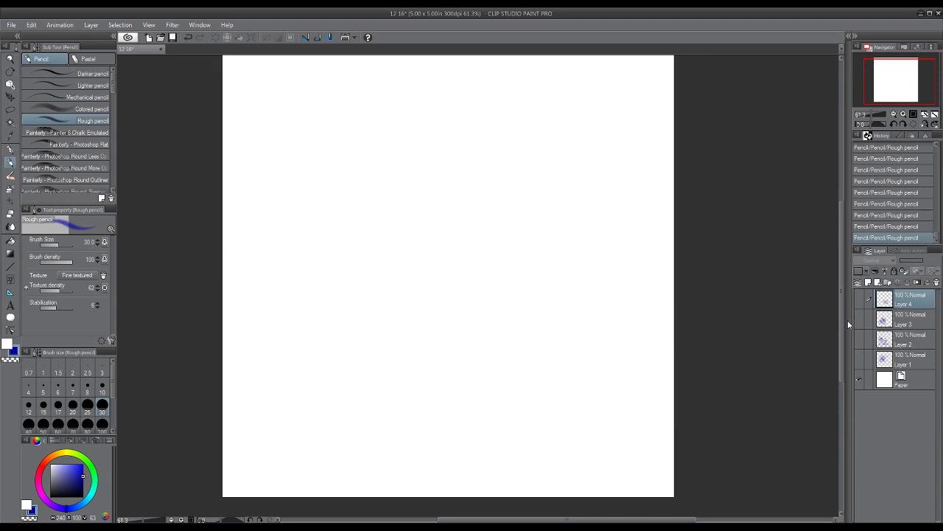
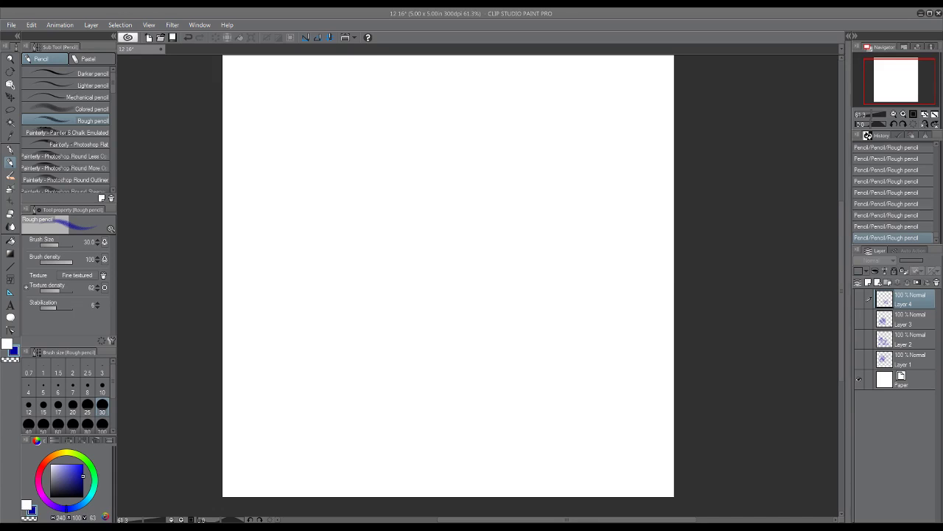
left_click_drag(672, 204, 541, 50)
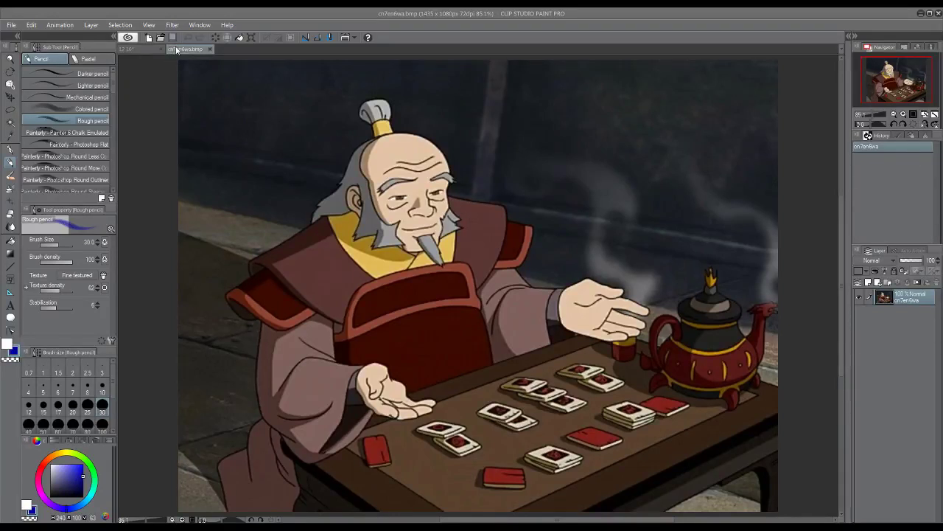
left_click_drag(842, 129, 841, 130)
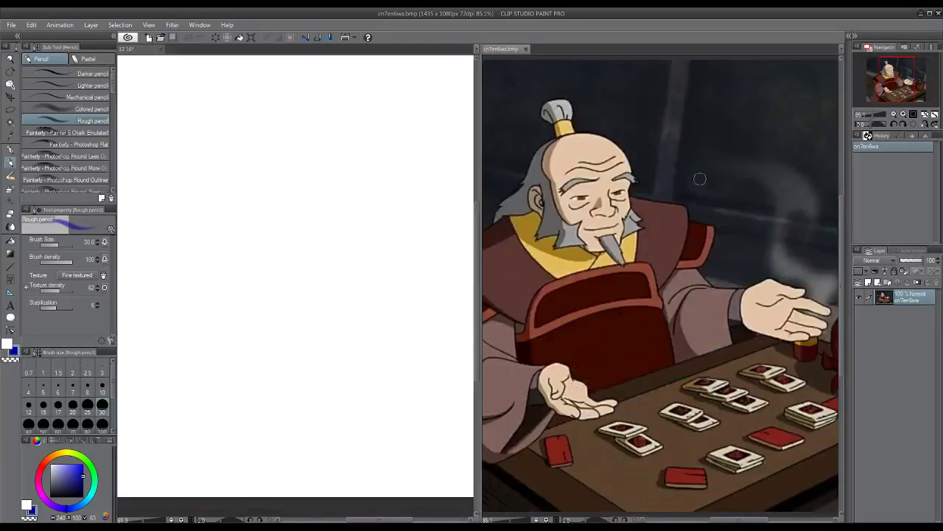
scroll(479, 264, "down", 3)
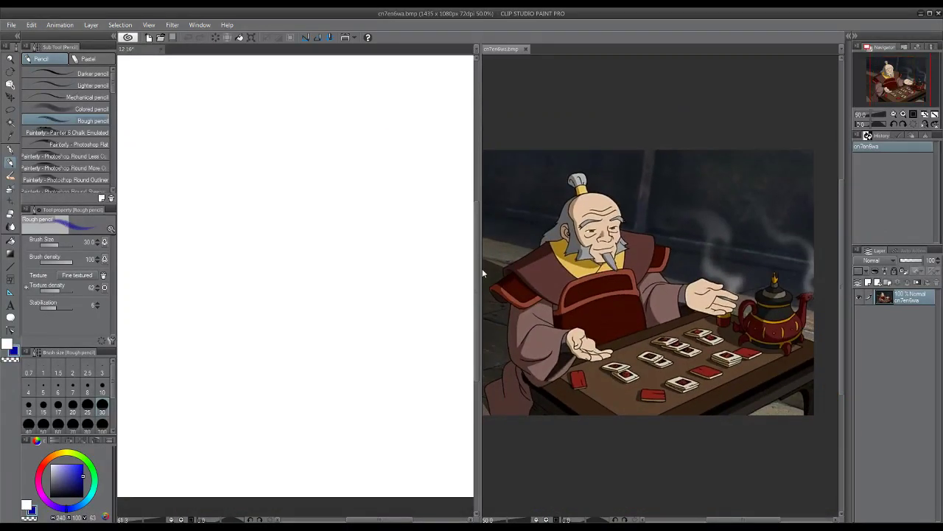
left_click_drag(482, 270, 636, 283)
left_click(704, 309)
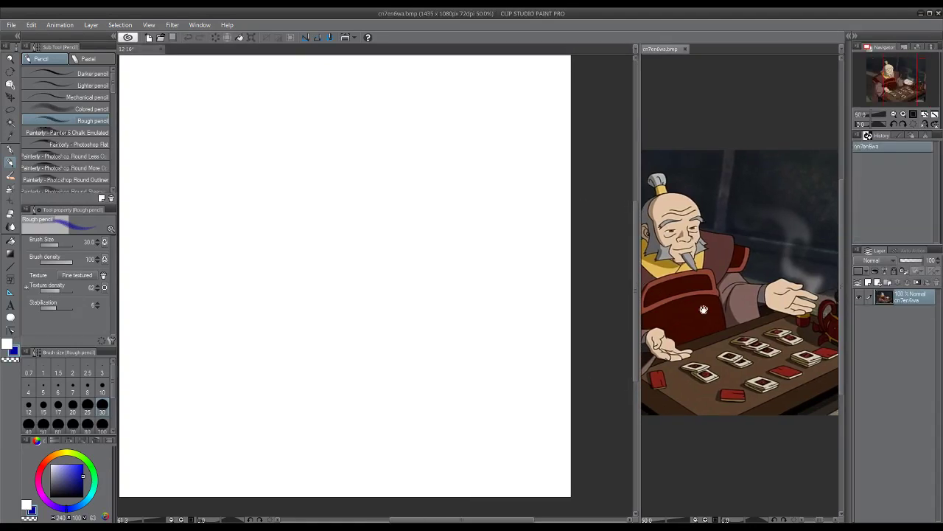
mouse_move(716, 315)
left_mouse_down()
mouse_move(742, 324)
mouse_move(727, 320)
mouse_move(734, 312)
left_mouse_up()
scroll(734, 312, "down", 2)
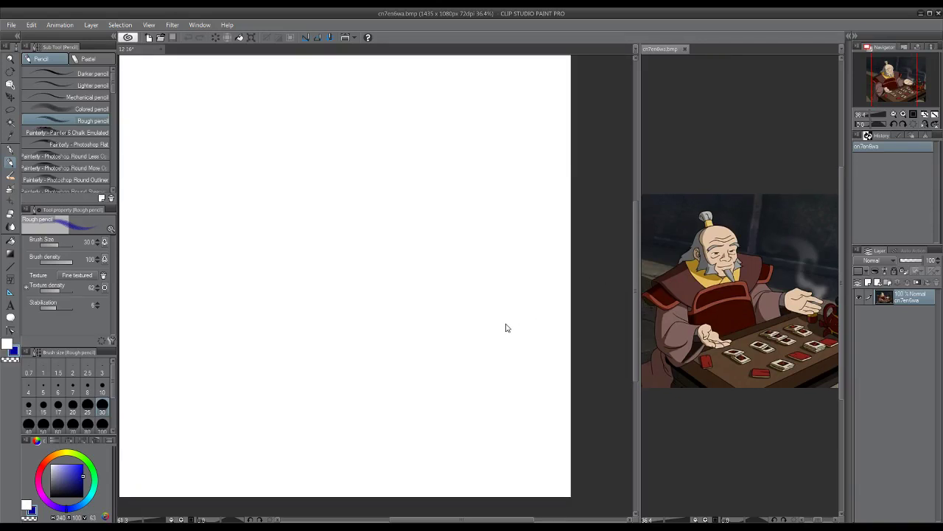
- Add a new raster layer to the drawing and sketch a long curved line of action with the Rough pencil
left_click(446, 336)
left_click_drag(408, 326, 448, 336)
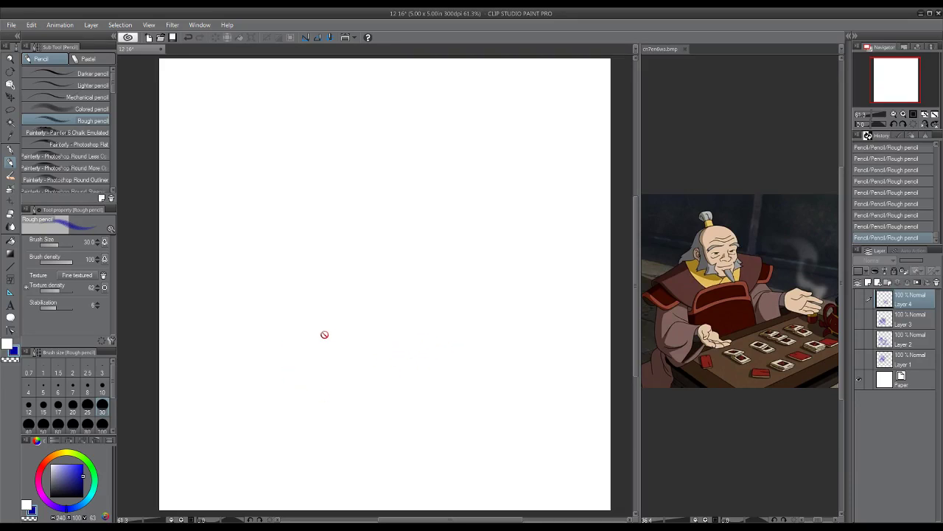
key("p")
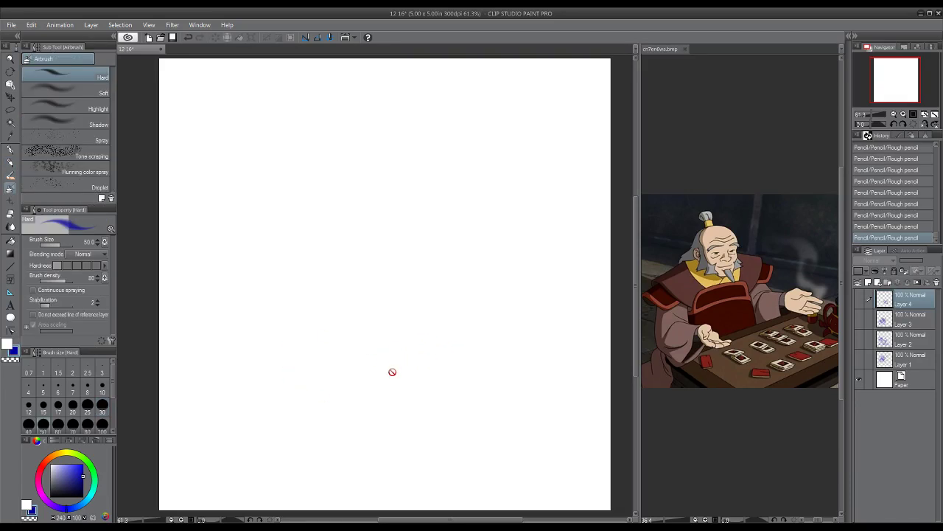
key("p")
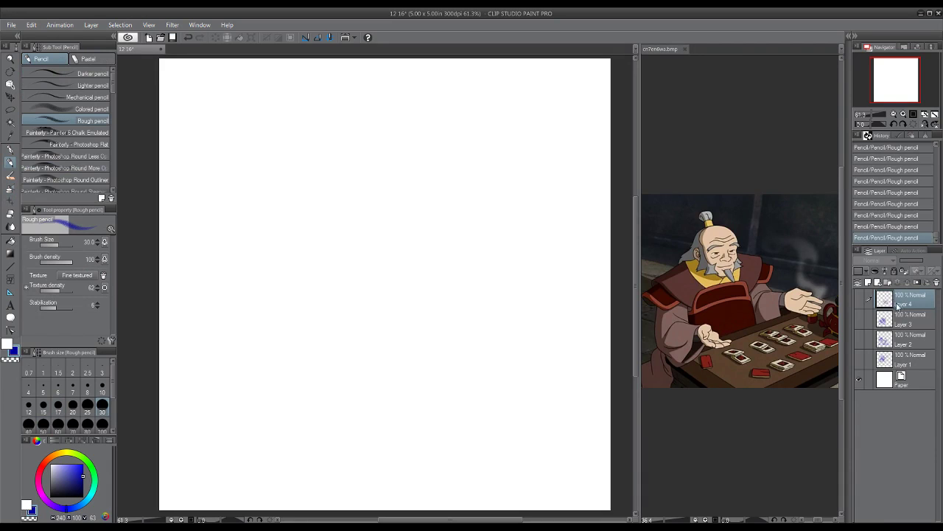
left_click(868, 283)
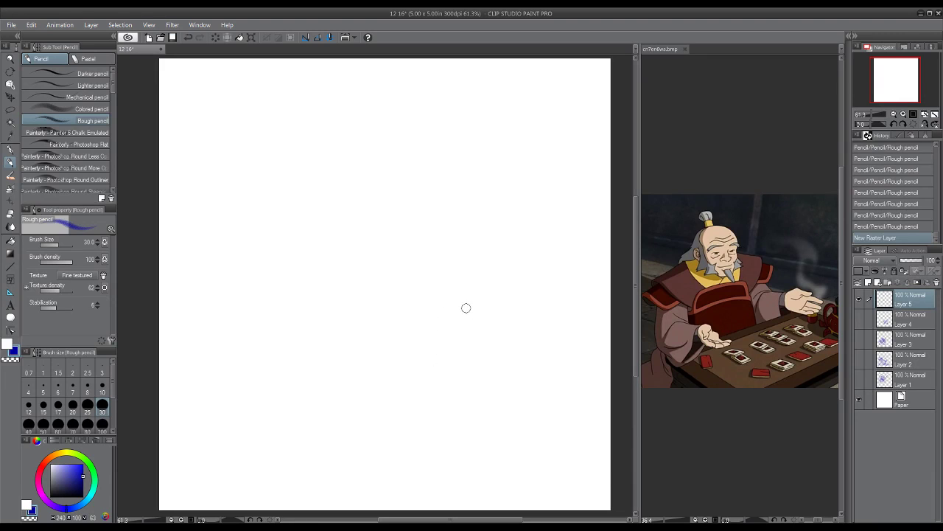
left_click_drag(450, 271, 476, 341)
left_click_drag(466, 295, 476, 351)
left_click_drag(449, 267, 476, 351)
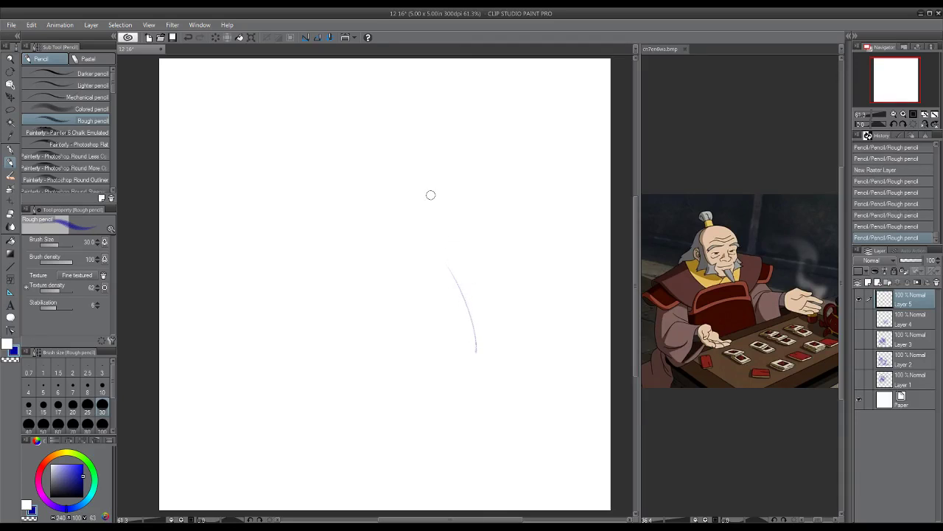
- Sketch a small bald head with a scowling face and right-hand ear above the line of action
left_click_drag(435, 237, 447, 237)
mouse_move(445, 250)
left_mouse_down()
mouse_move(434, 255)
mouse_move(432, 221)
mouse_move(442, 228)
left_mouse_up()
mouse_move(443, 250)
left_mouse_down()
mouse_move(424, 226)
mouse_move(431, 261)
mouse_move(443, 260)
mouse_move(451, 240)
mouse_move(432, 223)
mouse_move(449, 230)
mouse_move(423, 227)
mouse_move(427, 254)
left_mouse_up()
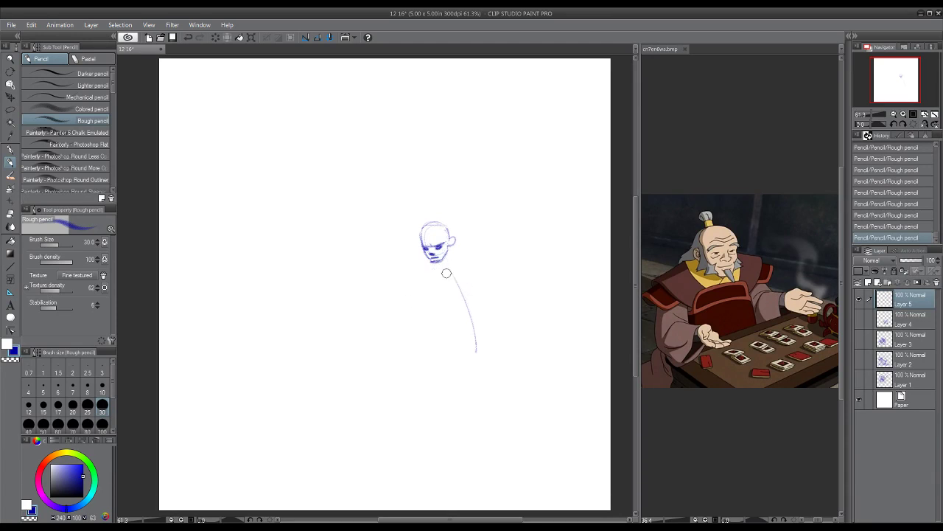
- Add bold oval loops beside the jaw, darken the skull outline and rough in the collar and sloping shoulders
mouse_move(435, 264)
left_mouse_down()
mouse_move(467, 254)
mouse_move(481, 256)
mouse_move(450, 248)
mouse_move(443, 261)
mouse_move(457, 250)
mouse_move(455, 269)
mouse_move(449, 247)
mouse_move(461, 259)
mouse_move(453, 272)
mouse_move(450, 251)
mouse_move(422, 250)
mouse_move(430, 275)
mouse_move(426, 256)
mouse_move(422, 276)
mouse_move(422, 254)
left_mouse_up()
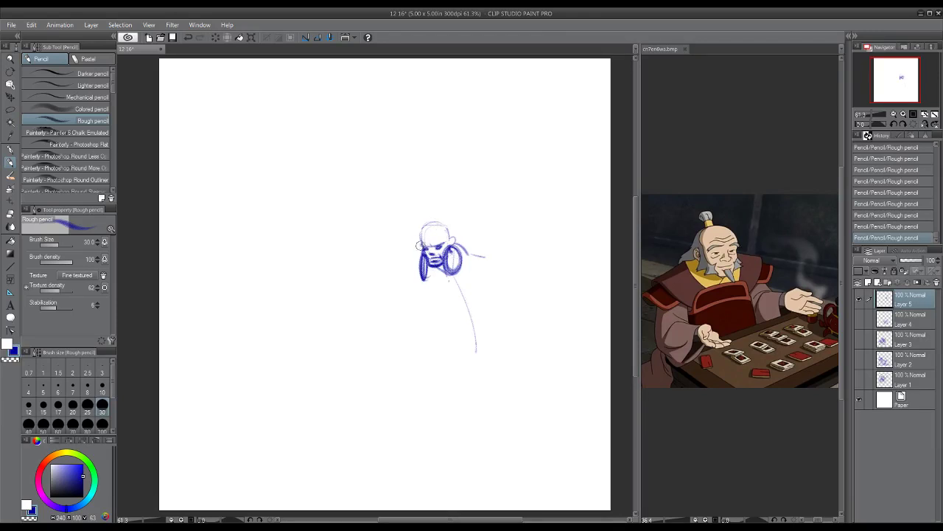
mouse_move(420, 235)
left_mouse_down()
mouse_move(433, 224)
mouse_move(452, 240)
left_mouse_up()
mouse_move(441, 282)
left_mouse_down()
mouse_move(445, 275)
mouse_move(413, 270)
mouse_move(405, 283)
mouse_move(436, 291)
mouse_move(415, 285)
mouse_move(438, 302)
mouse_move(417, 285)
mouse_move(485, 280)
mouse_move(470, 253)
mouse_move(491, 262)
mouse_move(451, 284)
mouse_move(494, 266)
left_mouse_up()
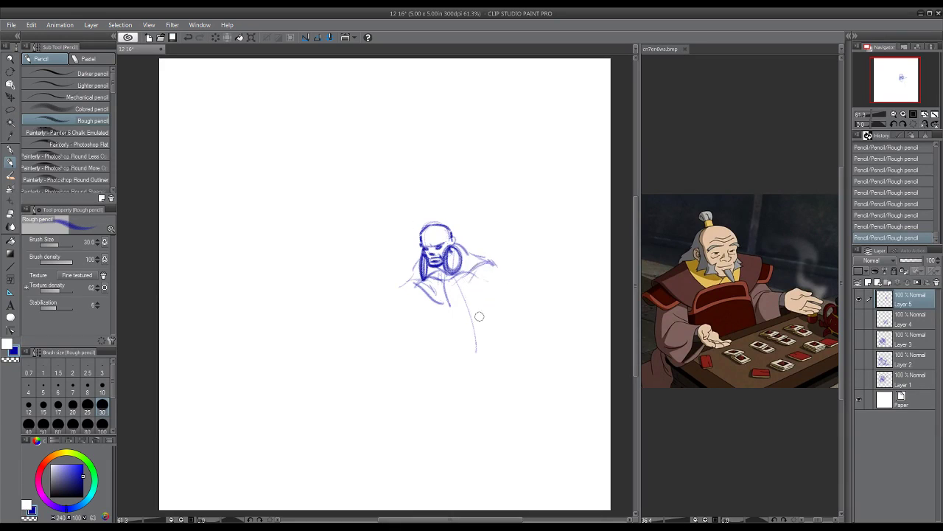
- Rough in the bald figure's chest, waist and wide crossed legs, and sketch the bent arm with an upturned hand before the torso
mouse_move(445, 306)
left_mouse_down()
mouse_move(470, 298)
mouse_move(444, 309)
mouse_move(475, 306)
mouse_move(446, 286)
mouse_move(445, 302)
mouse_move(464, 303)
mouse_move(495, 272)
left_mouse_up()
left_click_drag(425, 298, 444, 318)
mouse_move(412, 284)
left_mouse_down()
mouse_move(446, 325)
mouse_move(449, 303)
mouse_move(453, 319)
mouse_move(435, 322)
mouse_move(466, 327)
mouse_move(436, 323)
mouse_move(491, 310)
left_mouse_up()
mouse_move(434, 322)
left_mouse_down()
mouse_move(425, 335)
mouse_move(435, 330)
mouse_move(365, 351)
left_mouse_up()
left_click_drag(399, 340, 435, 382)
mouse_move(428, 332)
left_mouse_down()
mouse_move(454, 351)
mouse_move(440, 344)
mouse_move(448, 332)
mouse_move(415, 368)
mouse_move(457, 377)
mouse_move(455, 366)
mouse_move(521, 348)
left_mouse_up()
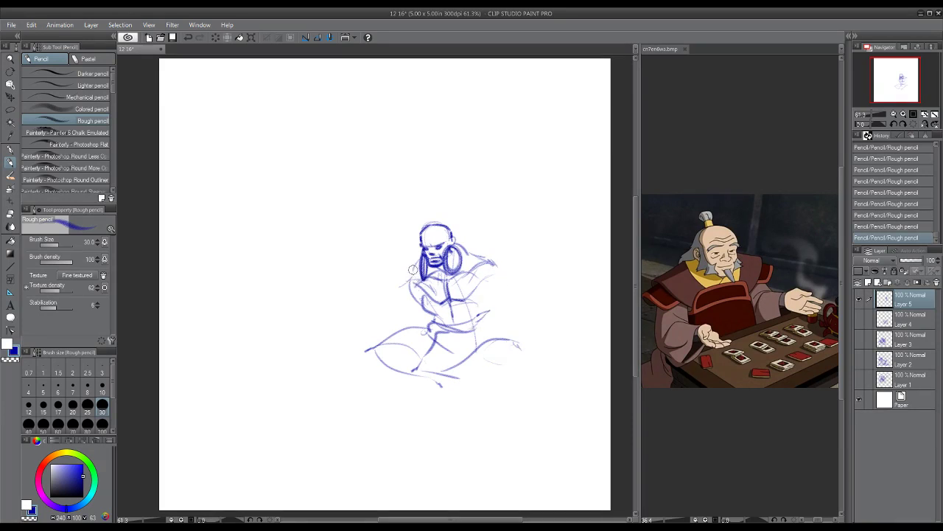
mouse_move(414, 267)
left_mouse_down()
mouse_move(383, 340)
mouse_move(407, 307)
mouse_move(410, 329)
mouse_move(416, 295)
mouse_move(407, 332)
mouse_move(417, 328)
mouse_move(407, 317)
mouse_move(435, 316)
mouse_move(421, 336)
mouse_move(410, 324)
mouse_move(424, 322)
left_mouse_up()
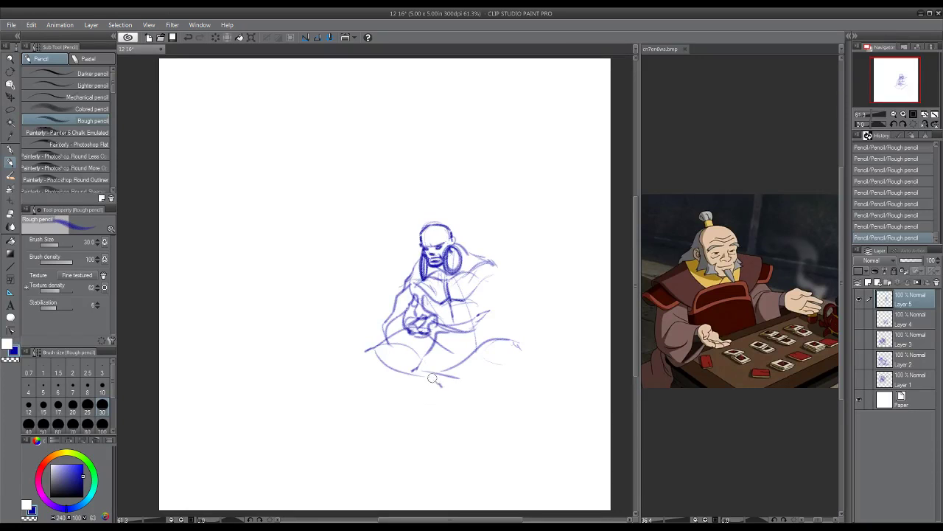
mouse_move(417, 323)
left_mouse_down()
mouse_move(426, 317)
mouse_move(410, 333)
mouse_move(424, 337)
mouse_move(427, 313)
mouse_move(423, 333)
mouse_move(434, 313)
mouse_move(438, 333)
mouse_move(442, 317)
mouse_move(441, 330)
mouse_move(419, 337)
mouse_move(380, 319)
mouse_move(384, 333)
mouse_move(410, 342)
mouse_move(386, 333)
mouse_move(402, 291)
mouse_move(380, 340)
mouse_move(379, 331)
mouse_move(413, 345)
mouse_move(435, 333)
left_mouse_up()
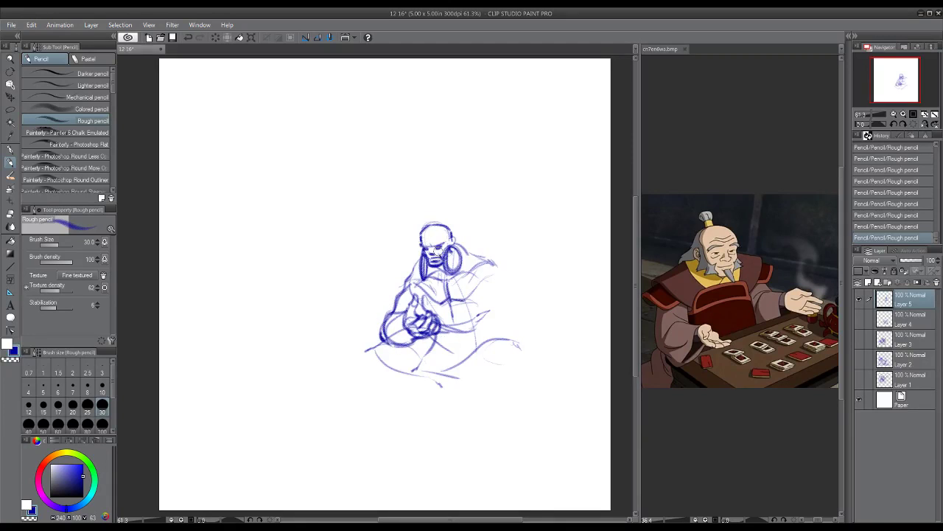
- Erase and redraw the bald figure's brow and nose, and refine the raised hand and the knee beneath it
key("e")
mouse_move(435, 243)
left_mouse_down()
mouse_move(436, 258)
mouse_move(427, 258)
mouse_move(440, 259)
mouse_move(448, 240)
mouse_move(440, 258)
left_mouse_up()
key("p")
left_click_drag(426, 247, 448, 249)
mouse_move(411, 327)
left_mouse_down()
mouse_move(420, 335)
mouse_move(433, 325)
mouse_move(420, 309)
left_mouse_up()
mouse_move(376, 353)
left_mouse_down()
mouse_move(408, 383)
mouse_move(415, 377)
mouse_move(379, 368)
mouse_move(428, 369)
left_mouse_up()
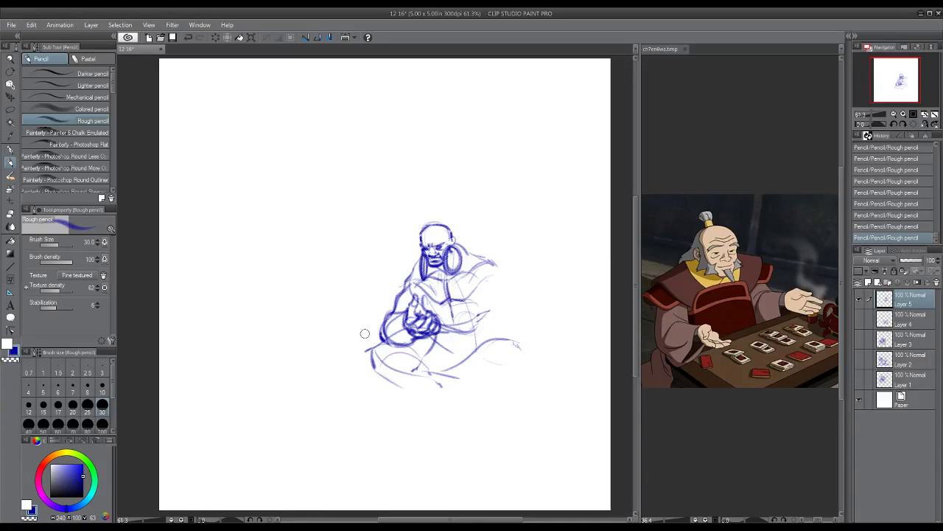
- Block in a second, smaller seated figure beside the bald one, with a rounded robe base, hunched back and folded sleeve
mouse_move(369, 350)
left_mouse_down()
mouse_move(326, 324)
mouse_move(348, 335)
mouse_move(307, 374)
mouse_move(284, 357)
mouse_move(340, 377)
mouse_move(288, 361)
mouse_move(312, 347)
mouse_move(339, 377)
left_mouse_up()
left_click_drag(261, 347, 281, 374)
mouse_move(265, 331)
left_mouse_down()
mouse_move(274, 367)
mouse_move(258, 365)
mouse_move(283, 378)
mouse_move(323, 380)
mouse_move(311, 385)
mouse_move(344, 371)
left_mouse_up()
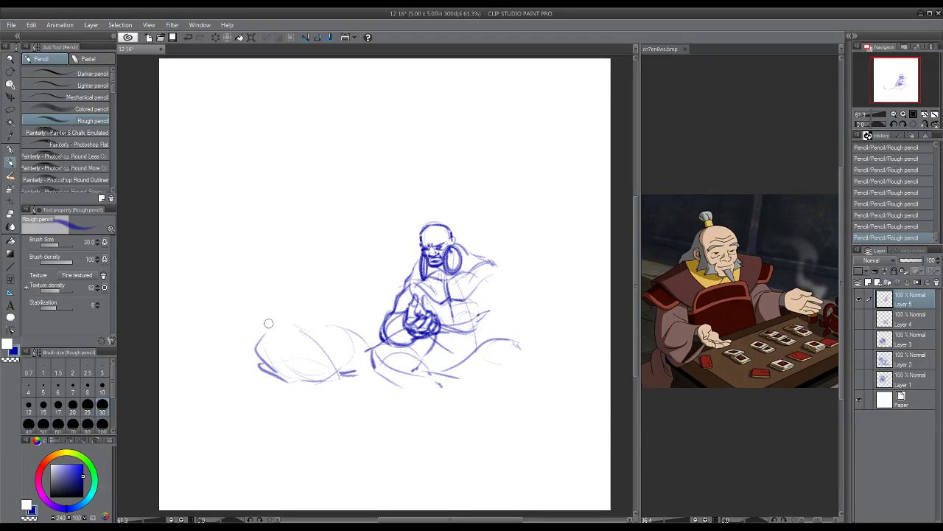
mouse_move(260, 340)
left_mouse_down()
mouse_move(285, 280)
mouse_move(269, 331)
mouse_move(283, 266)
left_mouse_up()
mouse_move(261, 333)
left_mouse_down()
mouse_move(264, 290)
mouse_move(290, 261)
mouse_move(337, 326)
left_mouse_up()
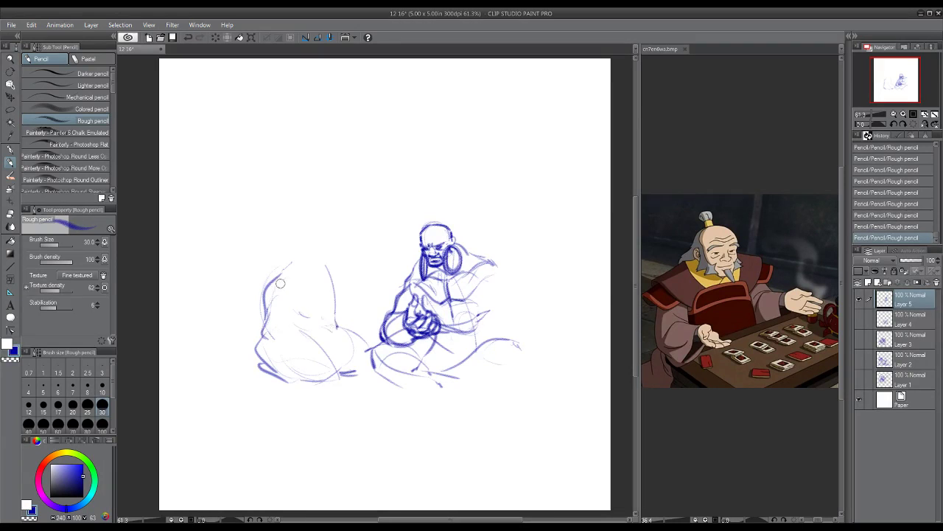
mouse_move(269, 291)
left_mouse_down()
mouse_move(292, 274)
mouse_move(306, 312)
mouse_move(267, 299)
mouse_move(274, 331)
mouse_move(289, 343)
mouse_move(305, 350)
mouse_move(294, 318)
mouse_move(332, 335)
left_mouse_up()
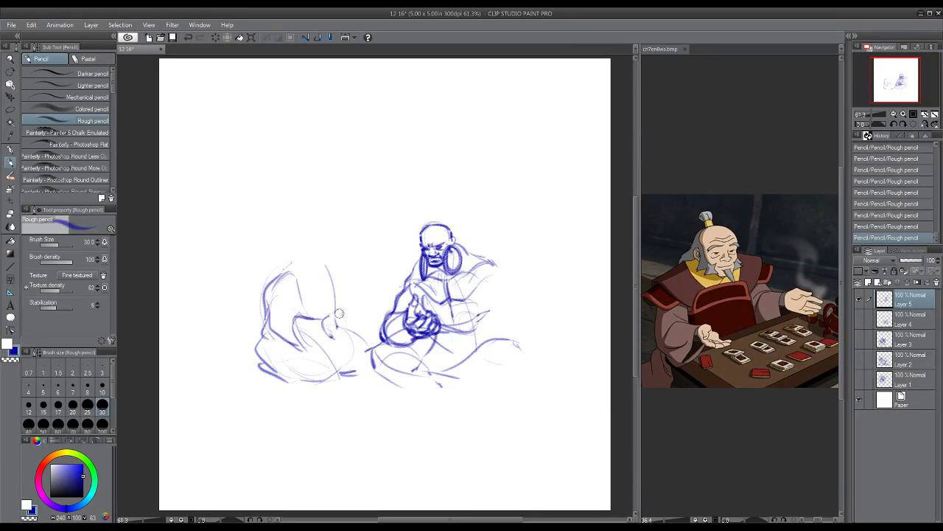
- Sketch a round head with ear and jaw on the smaller seated figure, and clean its outline with the eraser
left_click_drag(290, 275, 342, 282)
mouse_move(320, 249)
left_mouse_down()
mouse_move(318, 281)
mouse_move(317, 244)
mouse_move(333, 256)
mouse_move(305, 274)
mouse_move(302, 252)
mouse_move(332, 253)
mouse_move(335, 264)
mouse_move(331, 246)
mouse_move(336, 258)
mouse_move(327, 246)
mouse_move(336, 259)
mouse_move(304, 247)
mouse_move(312, 244)
mouse_move(301, 252)
mouse_move(326, 290)
left_mouse_up()
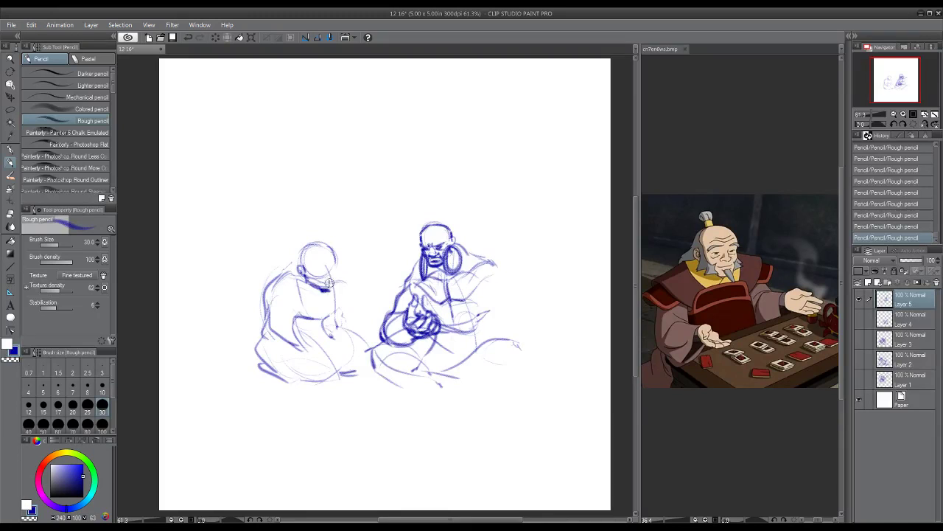
mouse_move(305, 252)
left_mouse_down()
mouse_move(304, 265)
mouse_move(335, 264)
mouse_move(332, 255)
mouse_move(331, 287)
left_mouse_up()
mouse_move(307, 240)
left_mouse_down()
mouse_move(338, 264)
mouse_move(313, 232)
mouse_move(297, 261)
left_mouse_up()
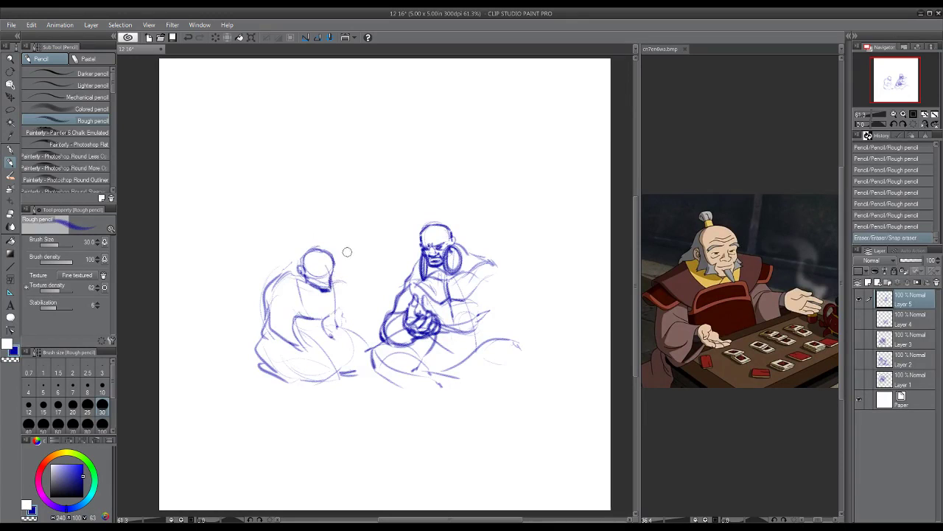
- Darken the smaller figure's back and sleeve, and add the robe collar, beard and topknot modelled on the reference
mouse_move(321, 251)
left_mouse_down()
mouse_move(325, 282)
mouse_move(307, 271)
mouse_move(264, 300)
mouse_move(296, 272)
mouse_move(269, 311)
mouse_move(273, 333)
mouse_move(295, 348)
left_mouse_up()
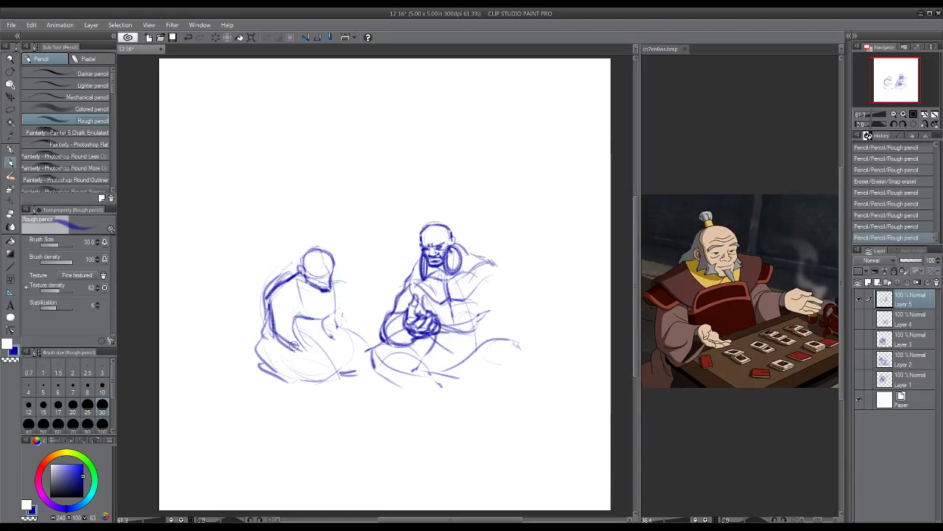
mouse_move(302, 316)
left_mouse_down()
mouse_move(292, 339)
mouse_move(306, 348)
left_mouse_up()
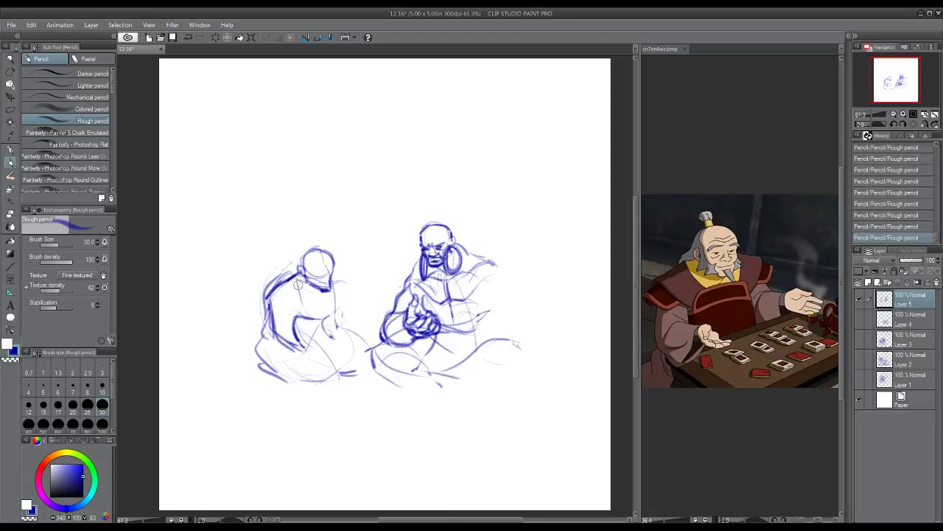
left_click_drag(297, 285, 317, 317)
mouse_move(301, 284)
left_mouse_down()
mouse_move(314, 290)
mouse_move(339, 269)
mouse_move(338, 281)
left_mouse_up()
left_click_drag(336, 288, 327, 297)
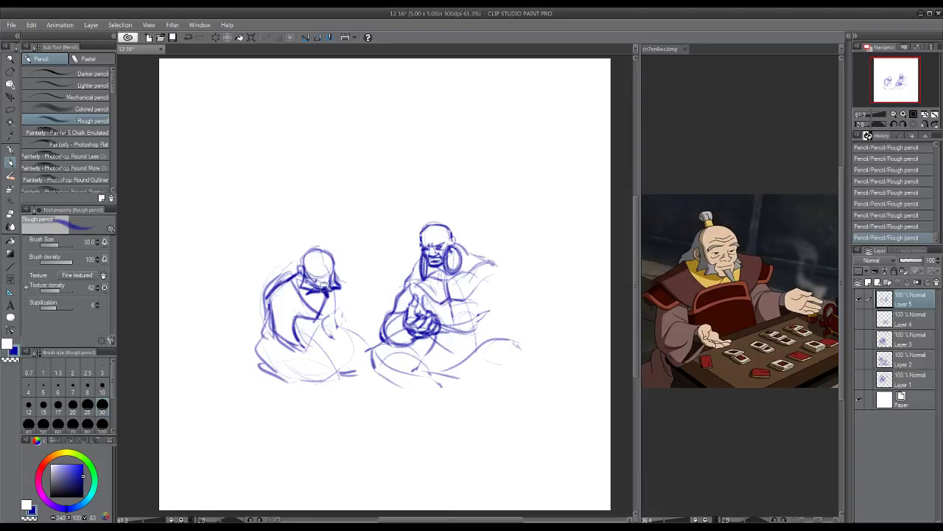
left_click_drag(323, 284, 312, 291)
mouse_move(302, 254)
left_mouse_down()
mouse_move(298, 261)
mouse_move(308, 239)
mouse_move(300, 244)
mouse_move(331, 265)
left_mouse_up()
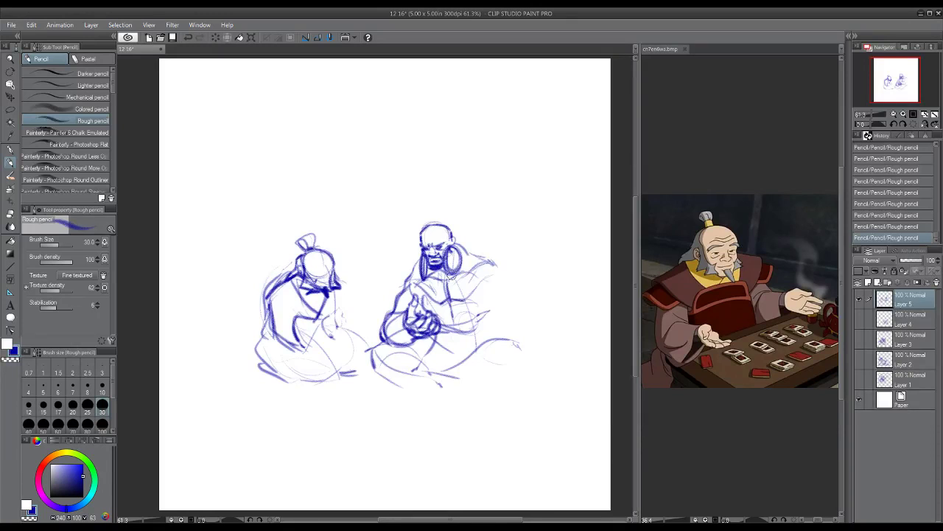
- Alternate between white and blue to clean up stray lines and draw the smaller figure's face, beard, hand and robe hem
mouse_move(458, 263)
left_mouse_down()
mouse_move(428, 262)
mouse_move(448, 280)
left_mouse_up()
key("x")
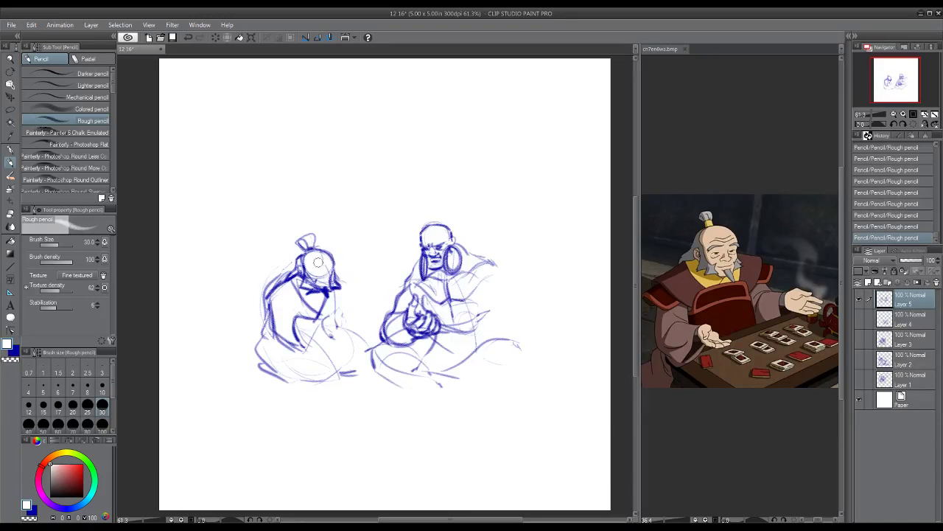
key("x")
key("x")
key("x")
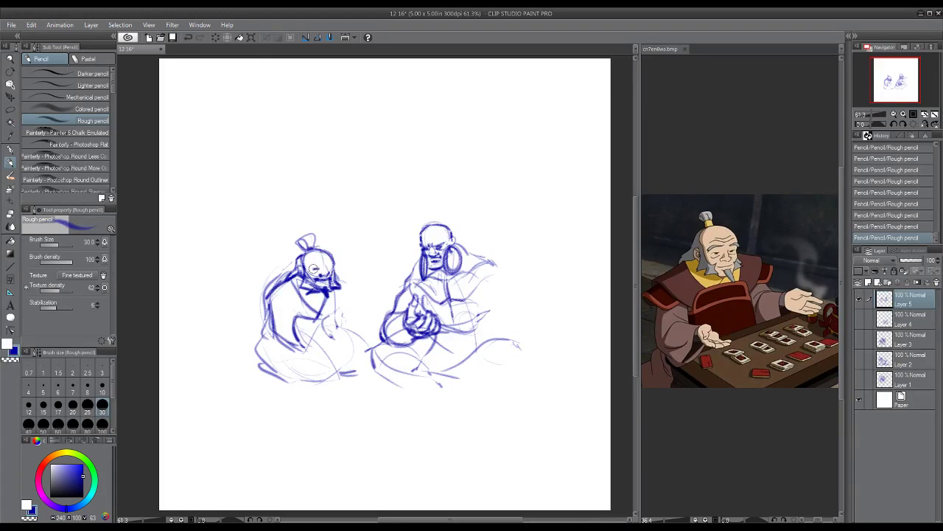
left_click_drag(314, 261, 319, 262)
left_click_drag(320, 292, 317, 294)
mouse_move(283, 380)
left_mouse_down()
mouse_move(347, 376)
mouse_move(295, 347)
mouse_move(331, 334)
mouse_move(325, 315)
mouse_move(336, 310)
mouse_move(328, 324)
mouse_move(339, 309)
mouse_move(333, 325)
mouse_move(353, 323)
left_mouse_up()
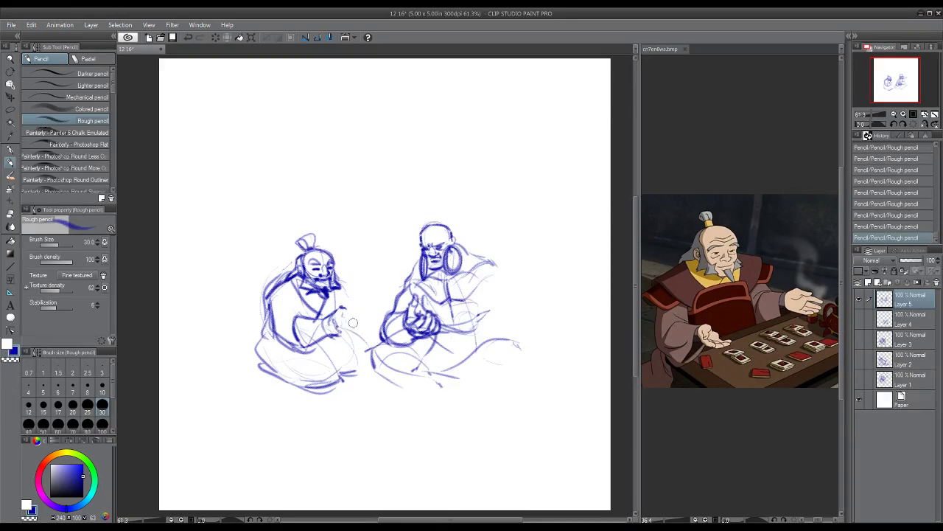
- Strengthen the bald figure's far shoulder and knee, and enlarge the whole lassoed figure to 116% before deselecting it
mouse_move(465, 334)
left_mouse_down()
mouse_move(489, 339)
mouse_move(494, 332)
mouse_move(472, 341)
mouse_move(516, 332)
left_mouse_up()
mouse_move(467, 297)
left_mouse_down()
mouse_move(505, 275)
mouse_move(480, 274)
mouse_move(495, 261)
mouse_move(486, 260)
mouse_move(475, 273)
mouse_move(494, 255)
mouse_move(463, 246)
mouse_move(488, 264)
left_mouse_up()
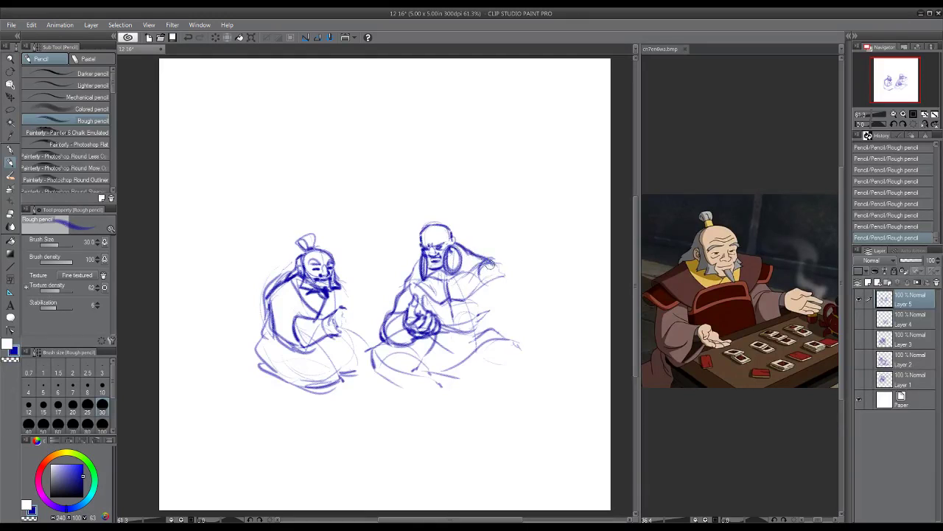
left_click(10, 110)
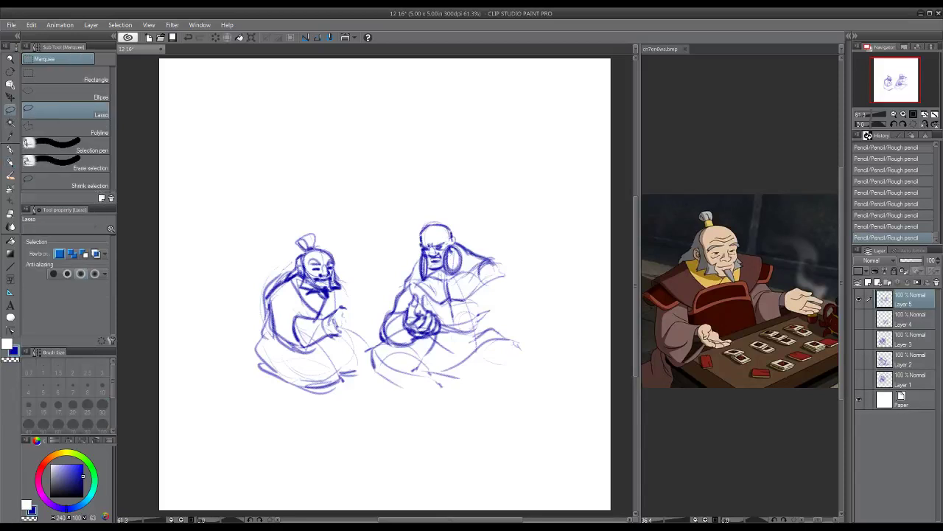
mouse_move(434, 194)
left_mouse_down()
mouse_move(368, 340)
mouse_move(409, 397)
mouse_move(550, 368)
mouse_move(541, 273)
mouse_move(451, 193)
left_mouse_up()
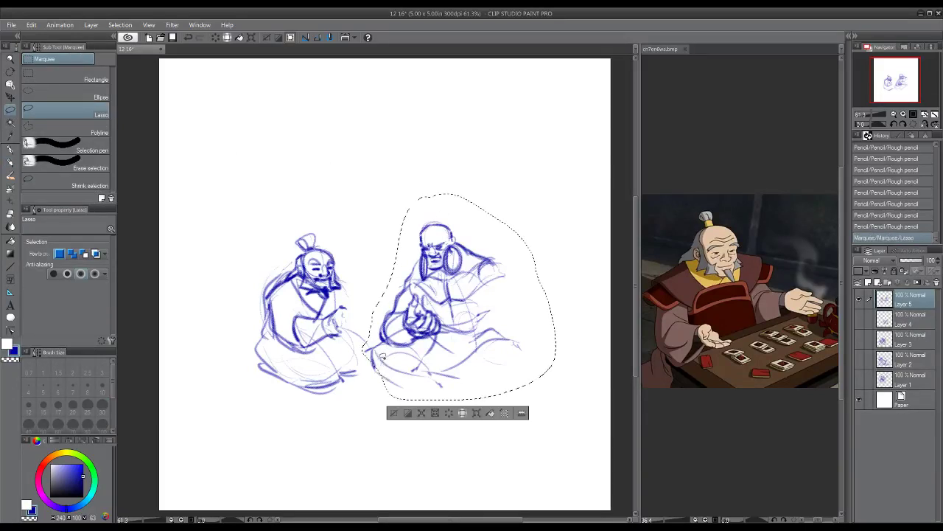
left_click(477, 413)
left_click_drag(552, 191, 575, 160)
mouse_move(463, 352)
left_mouse_down()
mouse_move(442, 354)
mouse_move(456, 362)
left_mouse_up()
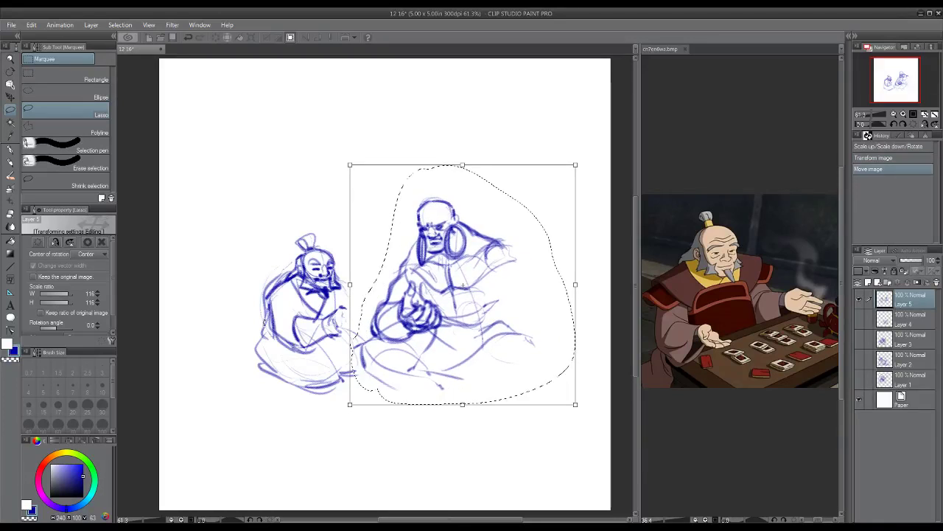
left_click(94, 242)
left_click(410, 417)
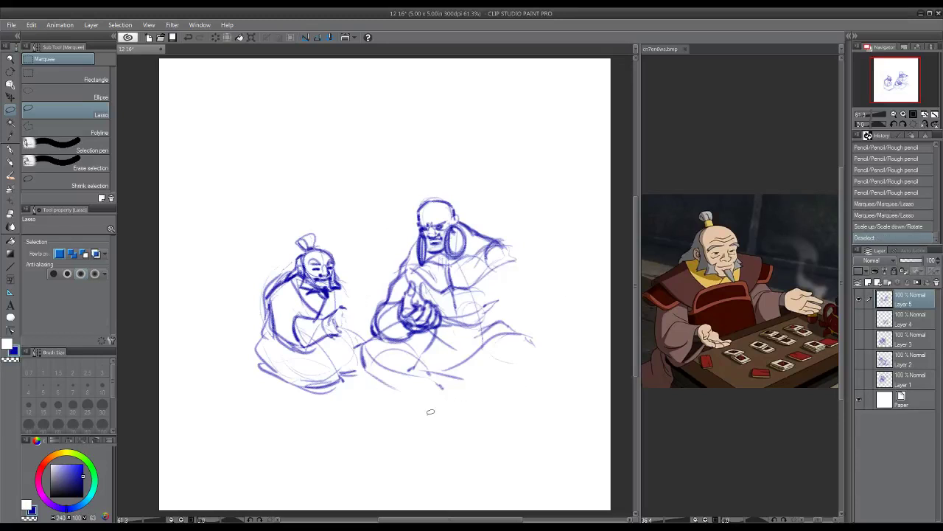
- Darken the enlarged bald figure's near arm, chest contours and shoulder with the Rough pencil, and reinforce the mouth and chin
key("p")
key("p")
mouse_move(386, 303)
left_mouse_down()
mouse_move(417, 237)
mouse_move(420, 255)
left_mouse_up()
left_click_drag(419, 238, 421, 245)
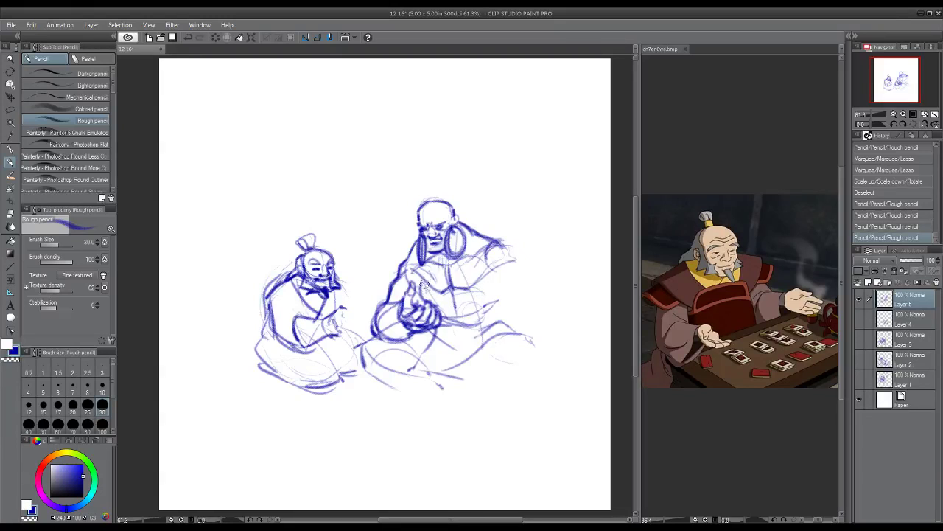
mouse_move(405, 275)
left_mouse_down()
mouse_move(427, 283)
mouse_move(409, 272)
mouse_move(428, 291)
mouse_move(498, 271)
mouse_move(472, 292)
mouse_move(519, 266)
left_mouse_up()
left_click_drag(462, 260, 452, 266)
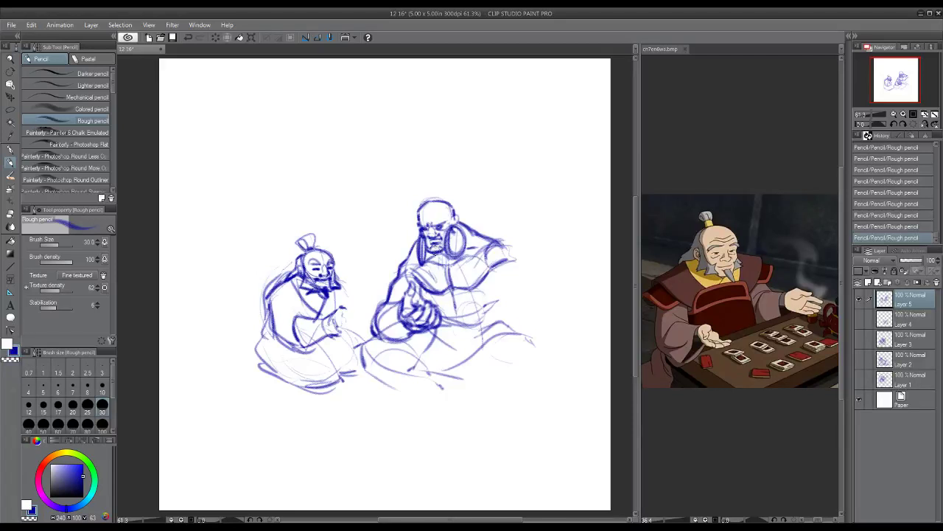
left_click_drag(440, 247, 429, 251)
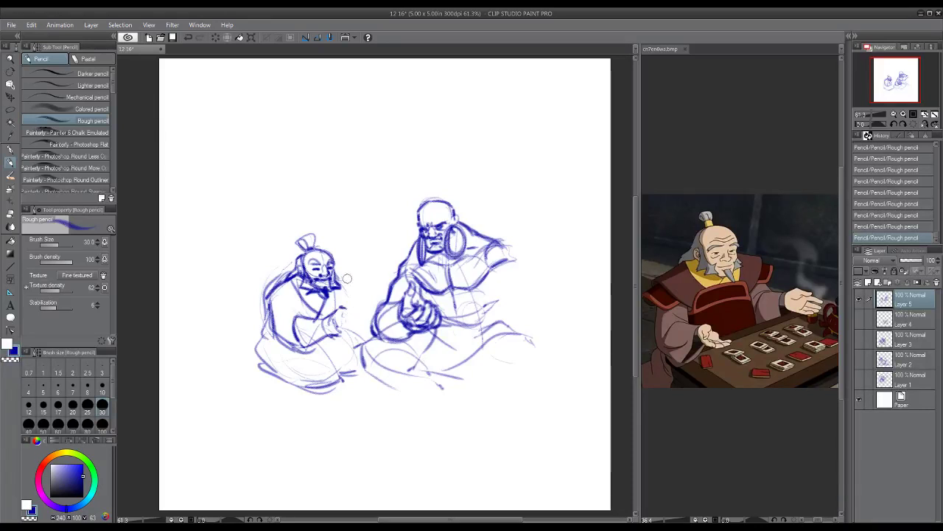
- Define the smaller figure's folded sleeves and robe front, and darken the robe's outline around the knees
key("x")
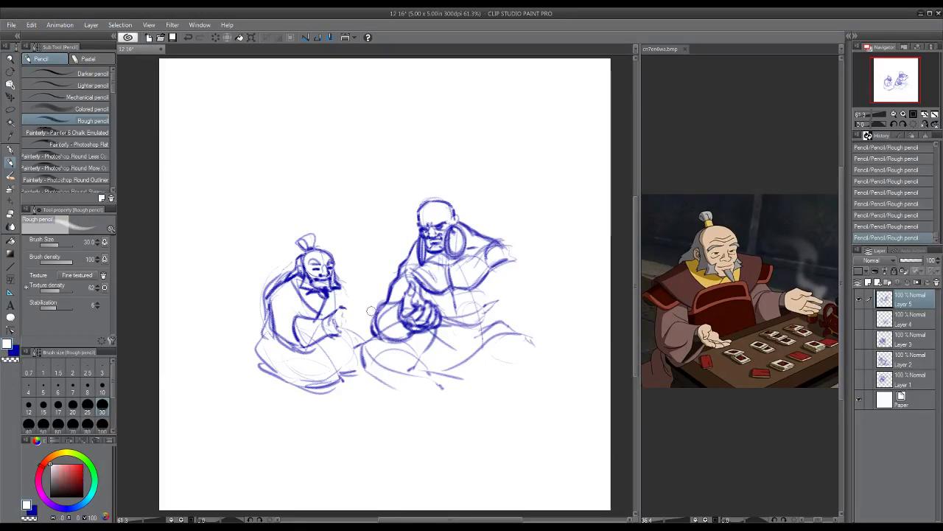
key("x")
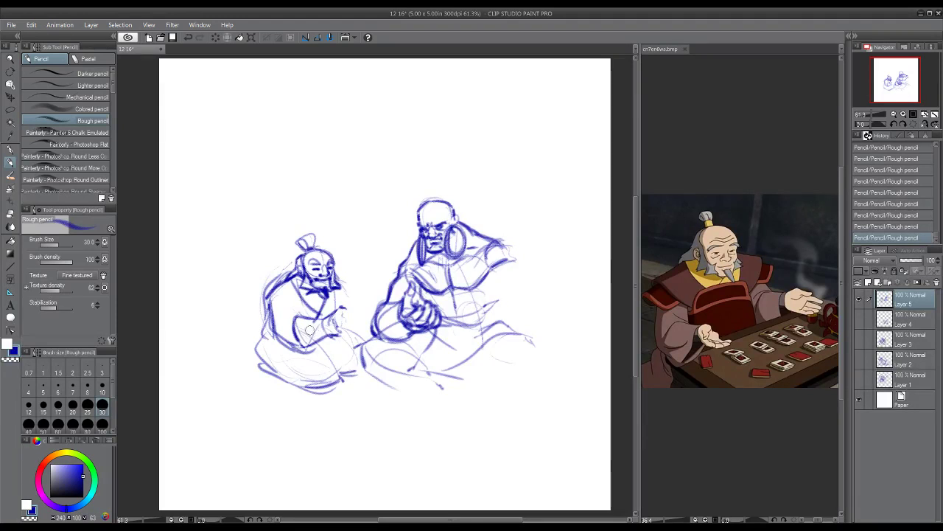
mouse_move(320, 319)
left_mouse_down()
mouse_move(298, 347)
mouse_move(311, 356)
mouse_move(328, 337)
left_mouse_up()
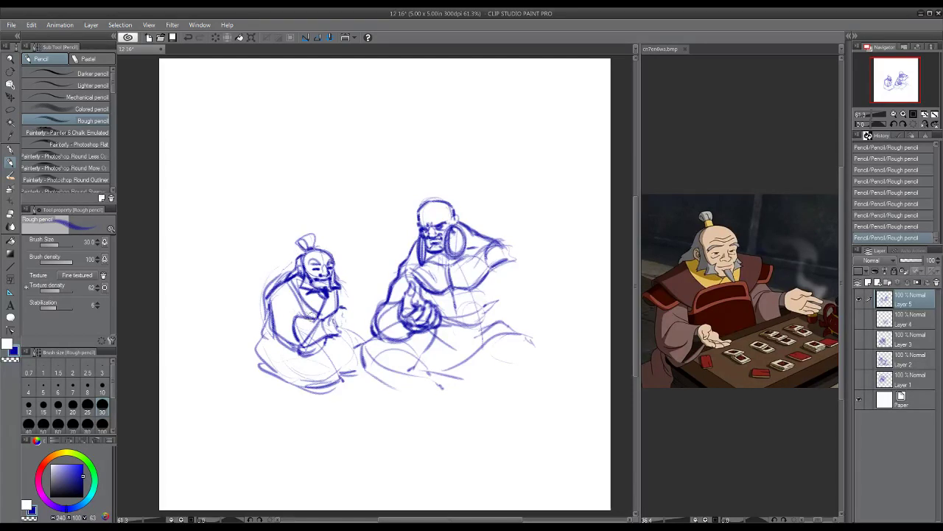
mouse_move(269, 294)
left_mouse_down()
mouse_move(301, 359)
mouse_move(333, 345)
mouse_move(333, 354)
mouse_move(325, 349)
mouse_move(348, 376)
mouse_move(286, 385)
mouse_move(257, 365)
mouse_move(256, 374)
mouse_move(253, 351)
mouse_move(268, 333)
mouse_move(255, 361)
mouse_move(288, 382)
mouse_move(273, 367)
mouse_move(297, 383)
mouse_move(333, 351)
mouse_move(348, 377)
mouse_move(354, 339)
mouse_move(344, 329)
mouse_move(365, 350)
left_mouse_up()
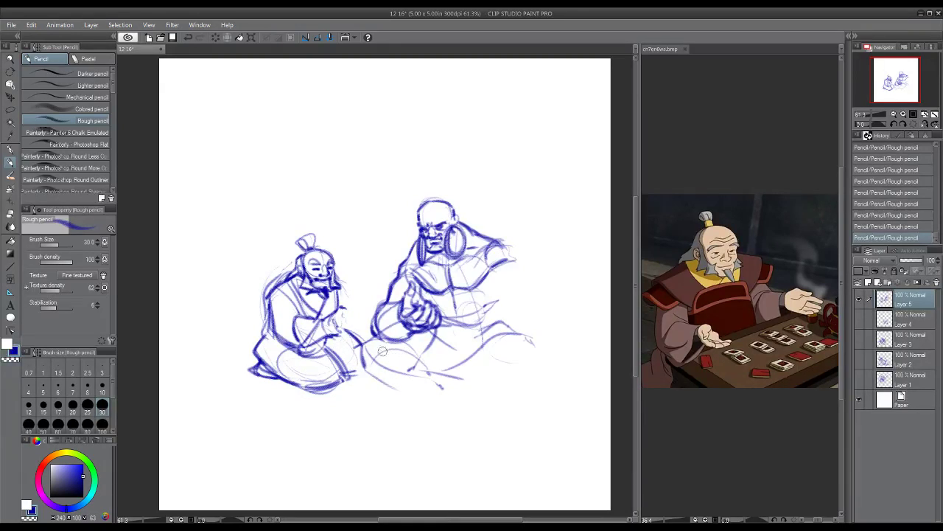
- Reinforce the bald figure's near knee and hand, and draw the muscular far arm with a banded forearm resting on the thigh
mouse_move(362, 348)
left_mouse_down()
mouse_move(359, 367)
mouse_move(367, 343)
mouse_move(360, 363)
mouse_move(373, 378)
mouse_move(421, 395)
mouse_move(381, 343)
mouse_move(441, 367)
mouse_move(448, 382)
left_mouse_up()
left_click_drag(414, 301, 424, 306)
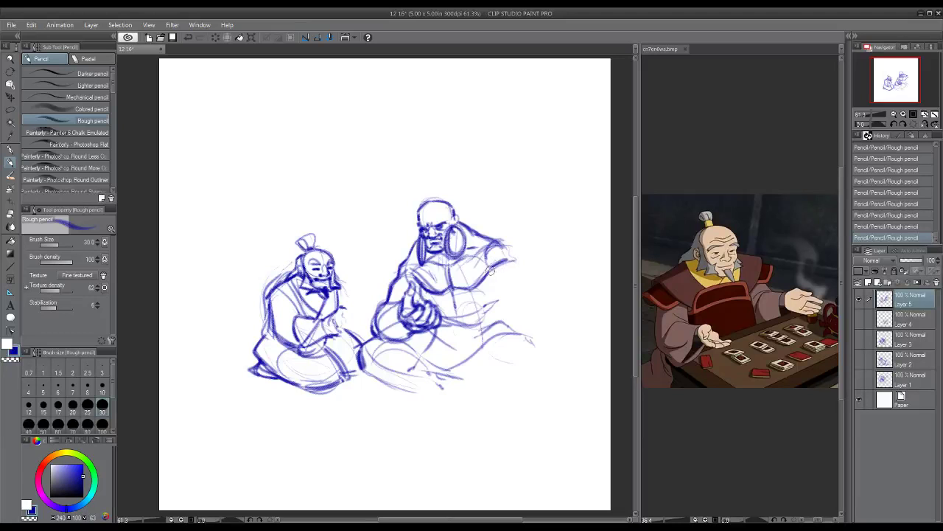
mouse_move(488, 242)
left_mouse_down()
mouse_move(510, 240)
mouse_move(533, 268)
mouse_move(494, 264)
mouse_move(544, 283)
left_mouse_up()
mouse_move(486, 268)
left_mouse_down()
mouse_move(520, 308)
mouse_move(522, 292)
mouse_move(556, 303)
mouse_move(547, 323)
mouse_move(515, 308)
mouse_move(482, 331)
mouse_move(499, 315)
mouse_move(522, 328)
mouse_move(492, 326)
mouse_move(500, 316)
mouse_move(465, 299)
mouse_move(488, 344)
mouse_move(500, 342)
mouse_move(505, 316)
mouse_move(522, 323)
mouse_move(505, 316)
mouse_move(522, 296)
mouse_move(546, 294)
mouse_move(545, 317)
left_mouse_up()
mouse_move(538, 322)
left_mouse_down()
mouse_move(554, 299)
mouse_move(545, 292)
left_mouse_up()
left_click_drag(493, 276, 515, 300)
mouse_move(505, 264)
left_mouse_down()
mouse_move(514, 243)
mouse_move(484, 247)
mouse_move(515, 249)
mouse_move(550, 292)
mouse_move(553, 305)
mouse_move(516, 313)
mouse_move(539, 327)
mouse_move(509, 313)
mouse_move(527, 335)
mouse_move(505, 314)
mouse_move(516, 296)
mouse_move(535, 291)
mouse_move(548, 317)
mouse_move(526, 341)
mouse_move(542, 326)
mouse_move(505, 315)
left_mouse_up()
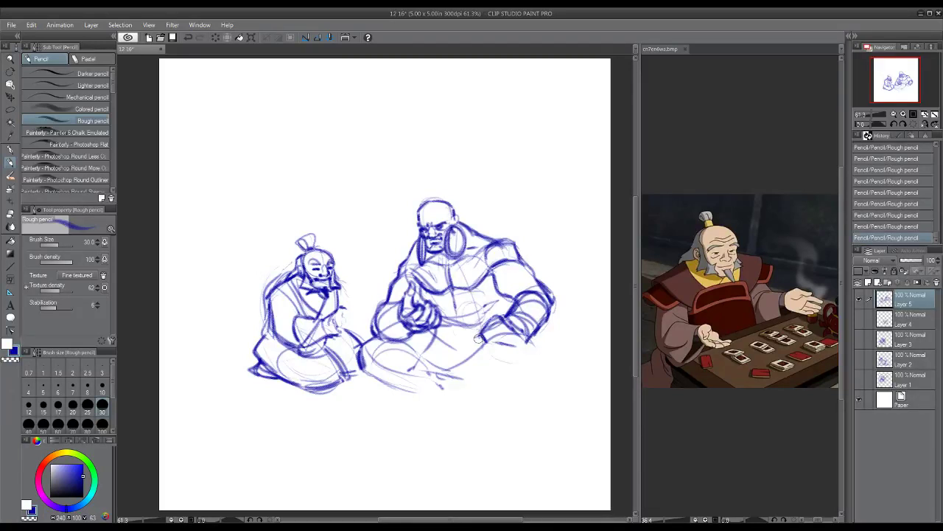
- Shape the bald figure's resting hand and shaded fist, and draw the curved waistline and inner thighs below the belly
mouse_move(477, 344)
left_mouse_down()
mouse_move(514, 327)
mouse_move(489, 337)
mouse_move(496, 343)
left_mouse_up()
mouse_move(425, 289)
left_mouse_down()
mouse_move(405, 303)
mouse_move(432, 298)
mouse_move(438, 321)
left_mouse_up()
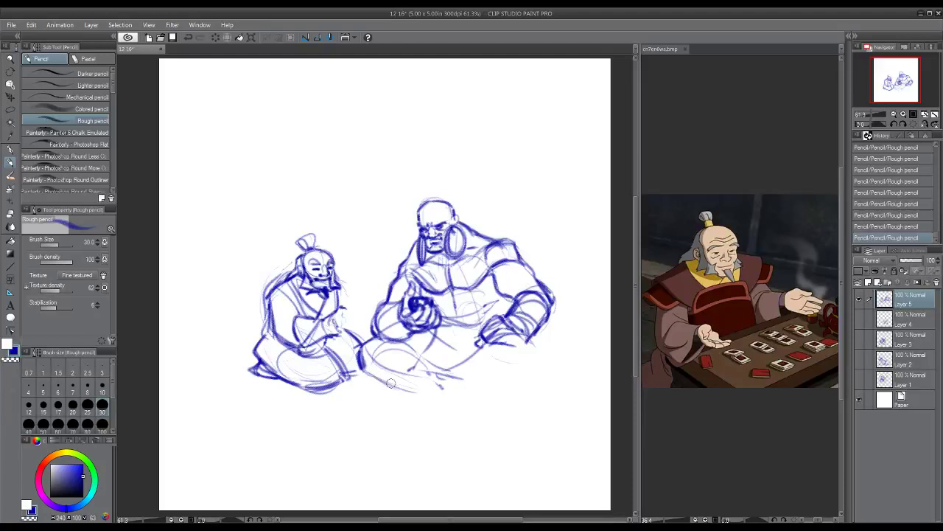
mouse_move(366, 373)
left_mouse_down()
mouse_move(431, 389)
mouse_move(438, 371)
mouse_move(407, 373)
left_mouse_up()
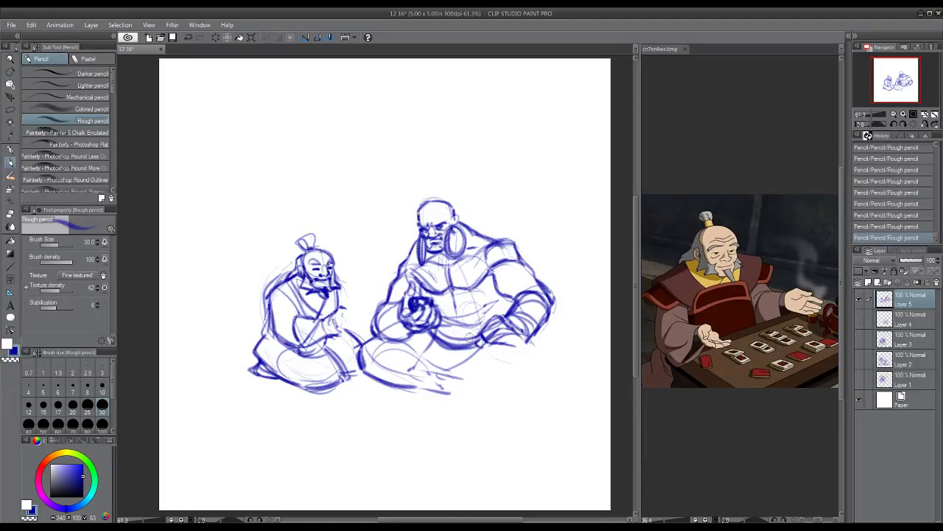
mouse_move(417, 332)
left_mouse_down()
mouse_move(444, 375)
mouse_move(428, 364)
mouse_move(463, 367)
mouse_move(455, 360)
mouse_move(509, 337)
mouse_move(527, 358)
mouse_move(509, 385)
left_mouse_up()
left_click_drag(485, 343, 443, 389)
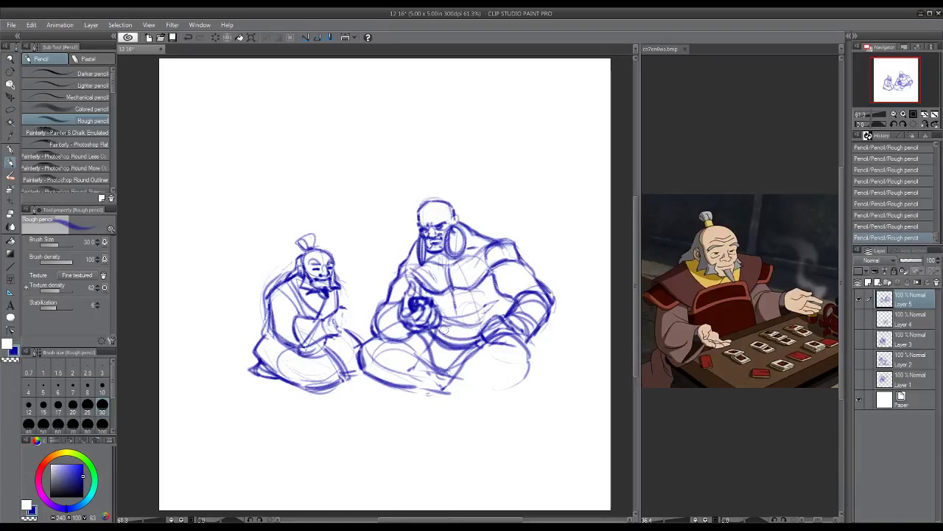
- Complete the bald figure's crossed legs with a protruding foot, fabric folds and darker outlines around both knees
mouse_move(451, 379)
left_mouse_down()
mouse_move(414, 401)
mouse_move(439, 414)
mouse_move(411, 404)
mouse_move(420, 415)
mouse_move(452, 399)
mouse_move(424, 395)
mouse_move(410, 361)
mouse_move(477, 404)
mouse_move(436, 392)
left_mouse_up()
mouse_move(486, 361)
left_mouse_down()
mouse_move(460, 363)
mouse_move(520, 373)
left_mouse_up()
left_click_drag(458, 369, 508, 384)
left_click_drag(518, 333, 532, 383)
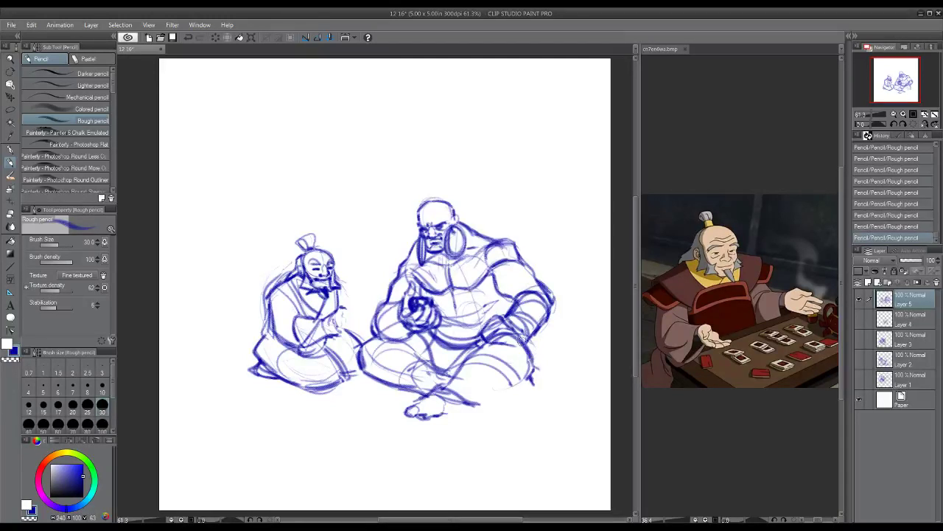
mouse_move(521, 341)
left_mouse_down()
mouse_move(541, 374)
mouse_move(475, 400)
mouse_move(531, 379)
left_mouse_up()
mouse_move(379, 347)
left_mouse_down()
mouse_move(366, 378)
mouse_move(354, 381)
mouse_move(431, 392)
left_mouse_up()
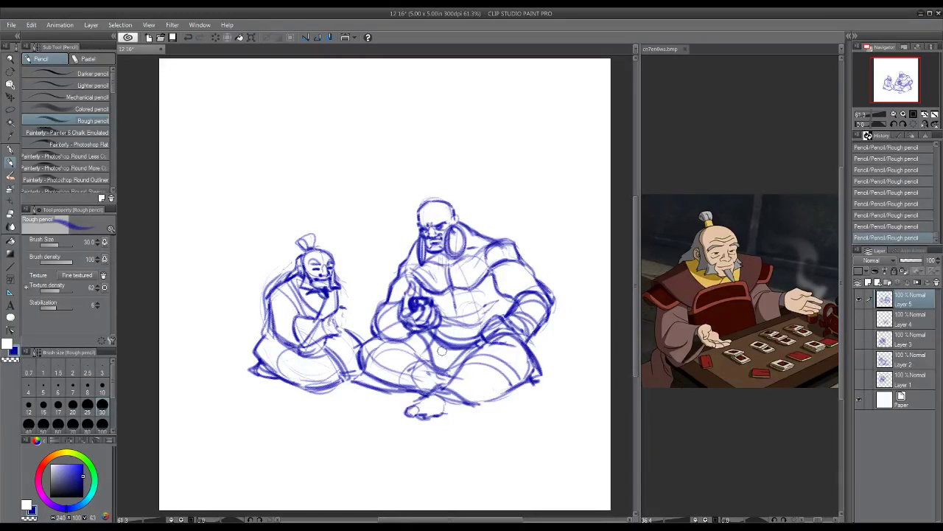
- Define the large seated figure's crossed legs, bare foot and hand resting on the knee with dark blue rough-pencil strokes
left_click_drag(352, 387, 425, 389)
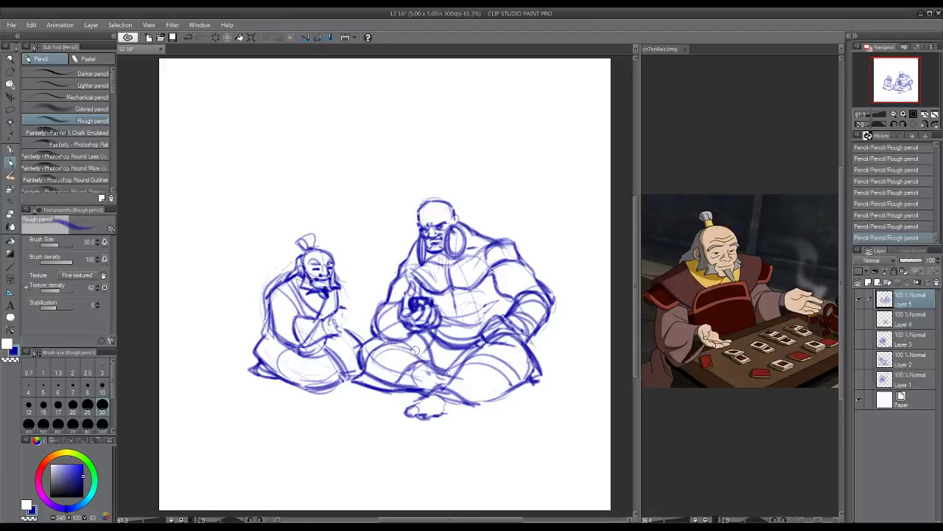
mouse_move(426, 340)
left_mouse_down()
mouse_move(444, 370)
mouse_move(475, 375)
mouse_move(478, 320)
mouse_move(465, 371)
mouse_move(448, 382)
mouse_move(508, 386)
left_mouse_up()
mouse_move(433, 389)
left_mouse_down()
mouse_move(408, 408)
mouse_move(439, 410)
mouse_move(420, 411)
mouse_move(430, 421)
mouse_move(448, 412)
mouse_move(414, 419)
mouse_move(445, 411)
mouse_move(464, 362)
mouse_move(471, 398)
mouse_move(556, 380)
mouse_move(519, 387)
left_mouse_up()
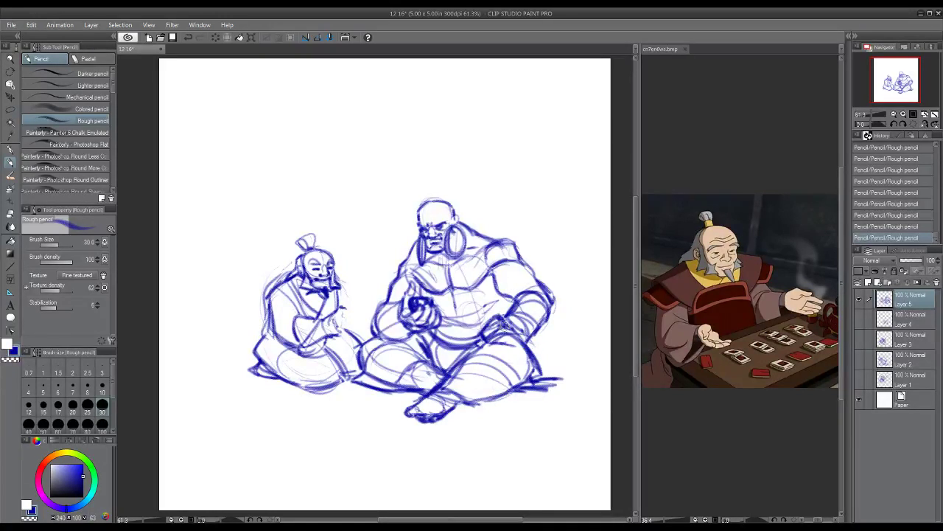
mouse_move(494, 337)
left_mouse_down()
mouse_move(519, 341)
mouse_move(508, 324)
mouse_move(531, 340)
mouse_move(501, 319)
mouse_move(500, 303)
mouse_move(506, 324)
left_mouse_up()
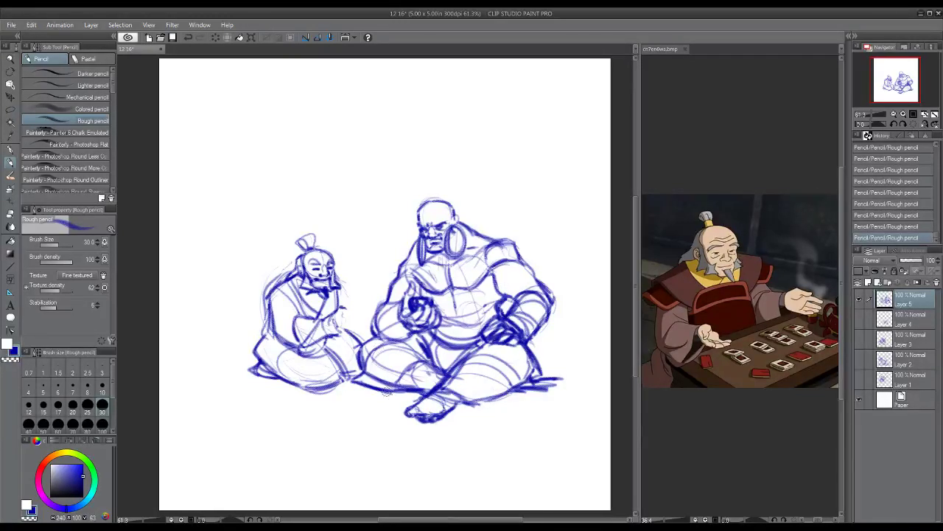
left_click_drag(428, 429, 454, 429)
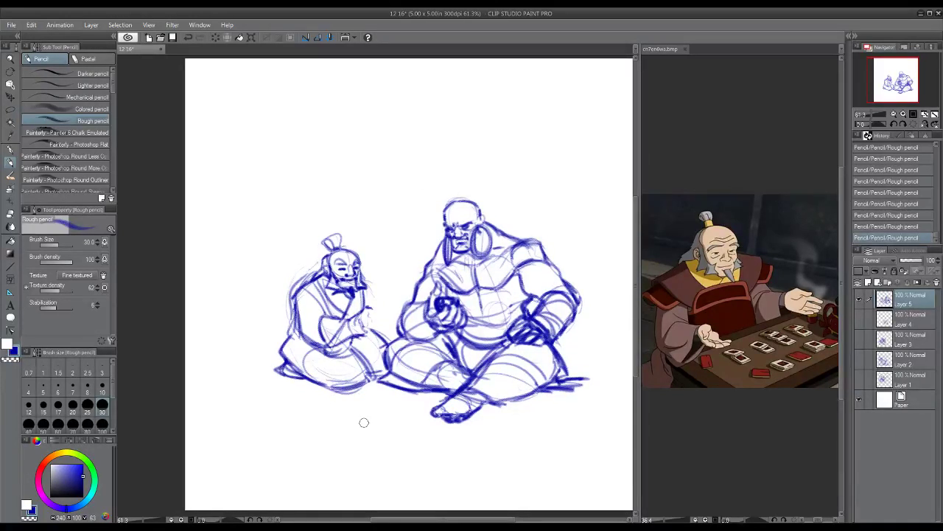
- Sketch a teapot on the ground in front of the small seated figure and clean up its overlapping lines with white
mouse_move(334, 388)
left_mouse_down()
mouse_move(361, 398)
mouse_move(339, 376)
mouse_move(365, 391)
mouse_move(330, 395)
mouse_move(362, 397)
mouse_move(333, 395)
mouse_move(363, 374)
mouse_move(321, 373)
mouse_move(322, 401)
mouse_move(324, 375)
mouse_move(321, 398)
mouse_move(361, 405)
mouse_move(336, 410)
mouse_move(360, 409)
mouse_move(336, 401)
mouse_move(359, 387)
left_mouse_up()
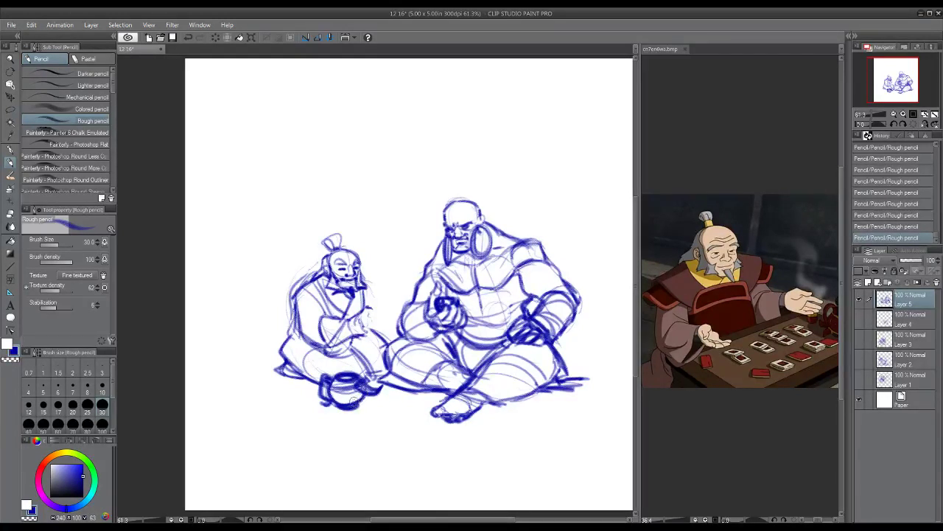
key("x")
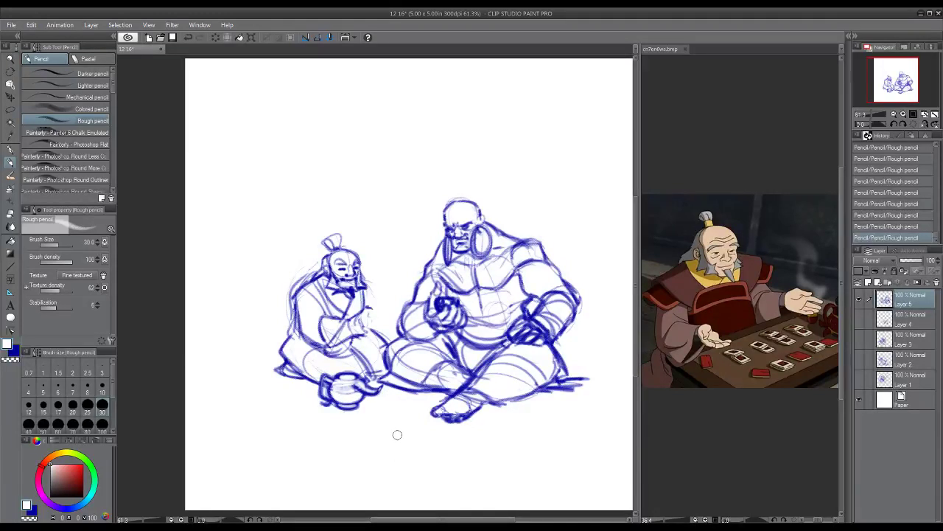
key("x")
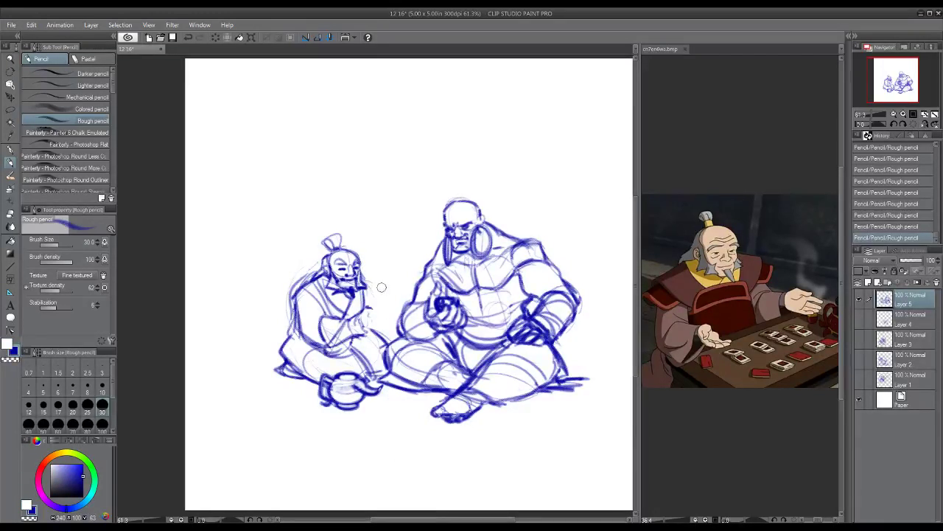
- Draw the small figure's raised hand with a pointing finger and the sleeve around its forearm
key("x")
key("x")
key("x")
key("x")
mouse_move(384, 305)
left_mouse_down()
mouse_move(374, 323)
mouse_move(384, 301)
left_mouse_up()
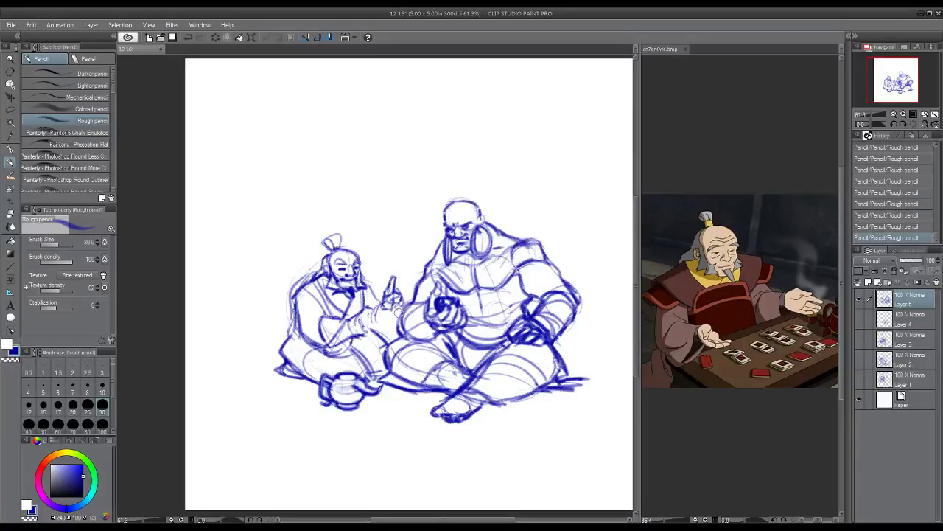
mouse_move(395, 315)
left_mouse_down()
mouse_move(375, 331)
mouse_move(391, 313)
mouse_move(380, 328)
mouse_move(393, 332)
mouse_move(377, 306)
mouse_move(371, 323)
left_mouse_up()
mouse_move(357, 273)
left_mouse_down()
mouse_move(340, 286)
mouse_move(357, 262)
mouse_move(381, 308)
left_mouse_up()
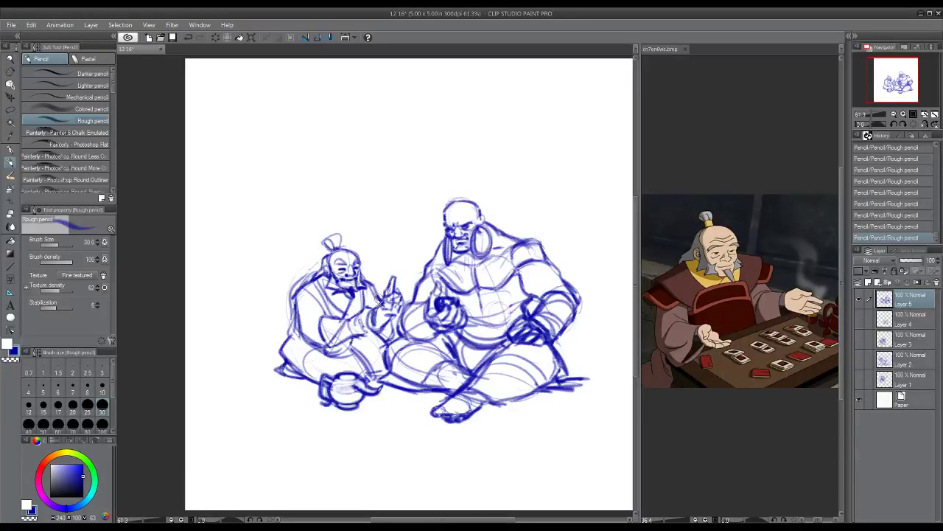
- Strengthen the small figure's robe, leg and arm lines, and add a small cup on the ground beside the teapot
mouse_move(364, 339)
left_mouse_down()
mouse_move(337, 350)
mouse_move(380, 346)
left_mouse_up()
mouse_move(301, 295)
left_mouse_down()
mouse_move(298, 338)
mouse_move(280, 352)
mouse_move(302, 378)
mouse_move(351, 371)
mouse_move(385, 392)
mouse_move(356, 384)
mouse_move(349, 401)
mouse_move(395, 395)
mouse_move(378, 401)
mouse_move(398, 405)
mouse_move(379, 398)
mouse_move(394, 403)
mouse_move(384, 393)
mouse_move(398, 398)
mouse_move(380, 402)
mouse_move(393, 404)
left_mouse_up()
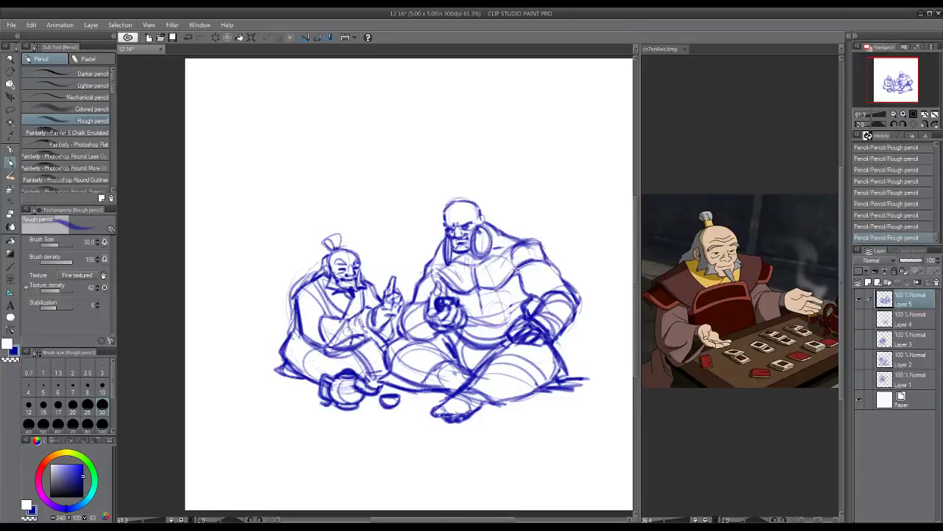
mouse_move(325, 326)
left_mouse_down()
mouse_move(324, 335)
mouse_move(353, 311)
left_mouse_up()
mouse_move(358, 306)
left_mouse_down()
mouse_move(379, 313)
mouse_move(387, 330)
left_mouse_up()
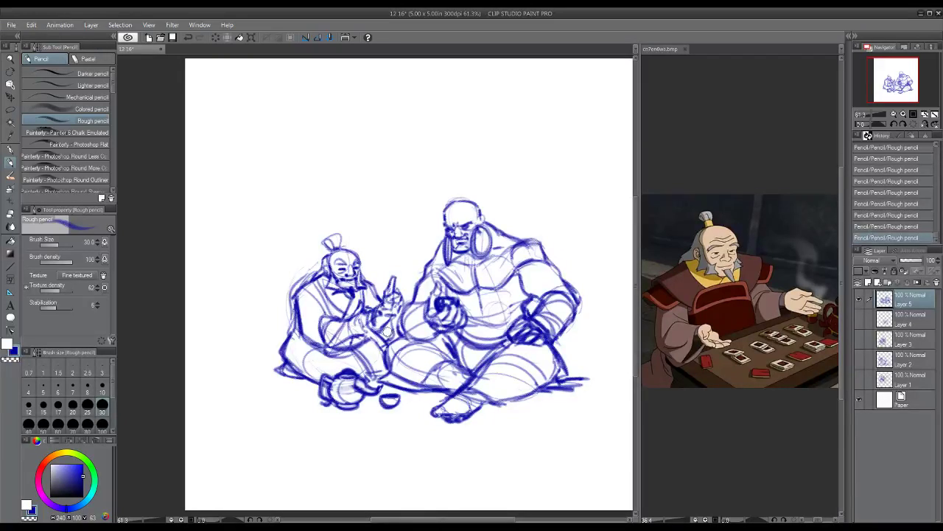
- Lighten the small figure's forearm area with white, then draw its hand holding a cup and darken the sleeve folds
key("x")
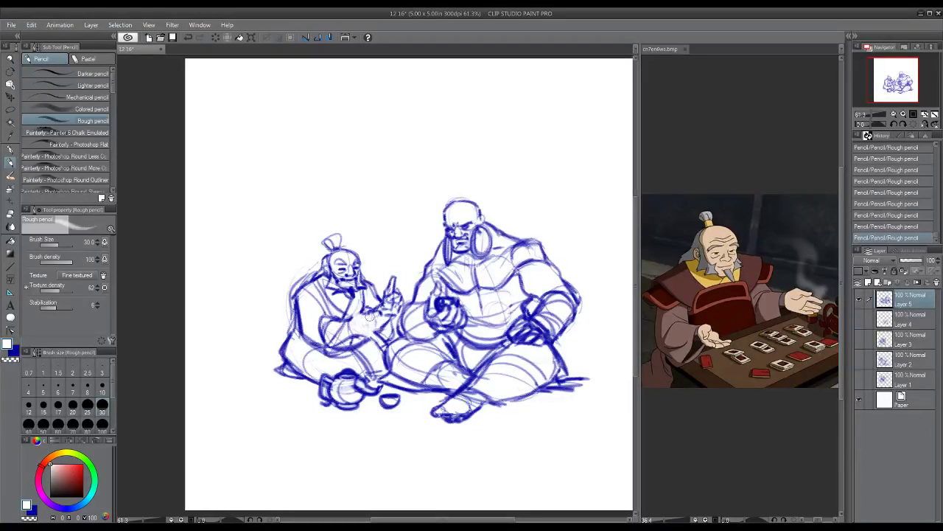
key("x")
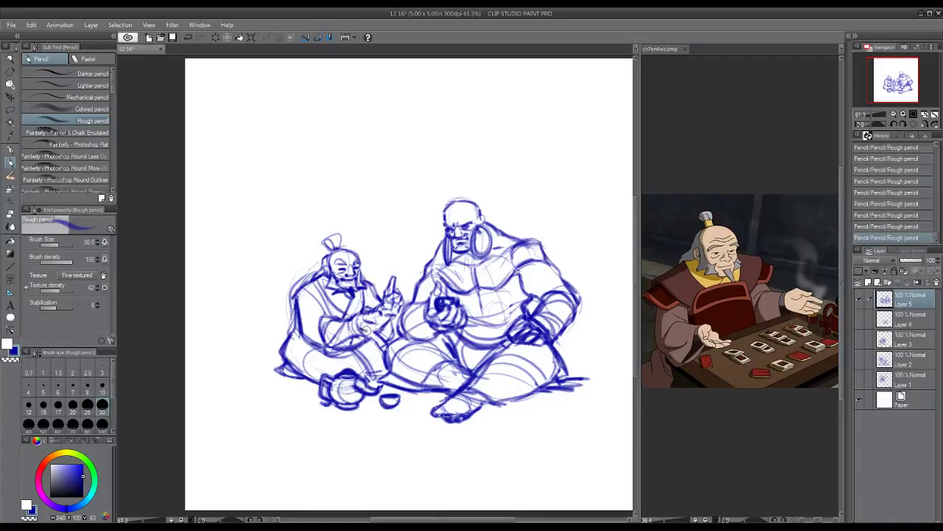
mouse_move(366, 329)
left_mouse_down()
mouse_move(377, 338)
mouse_move(383, 329)
mouse_move(381, 307)
mouse_move(380, 325)
left_mouse_up()
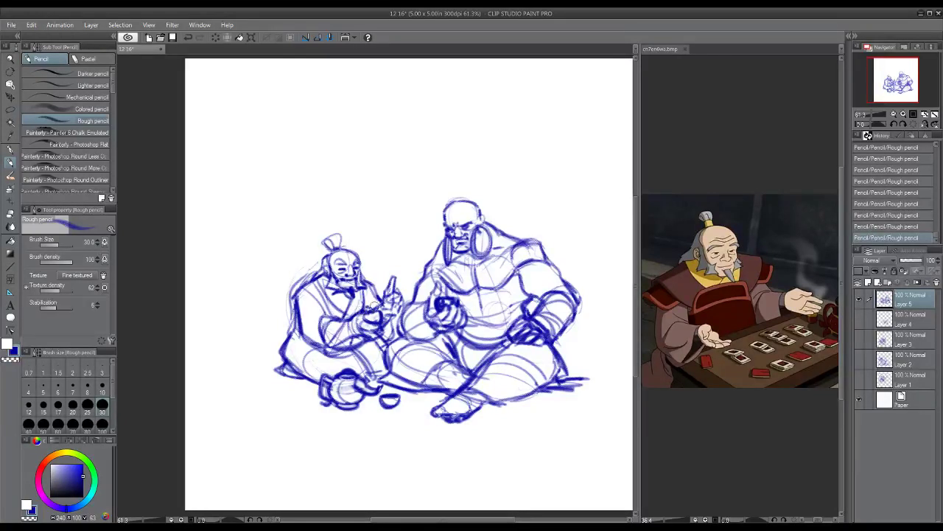
key("x")
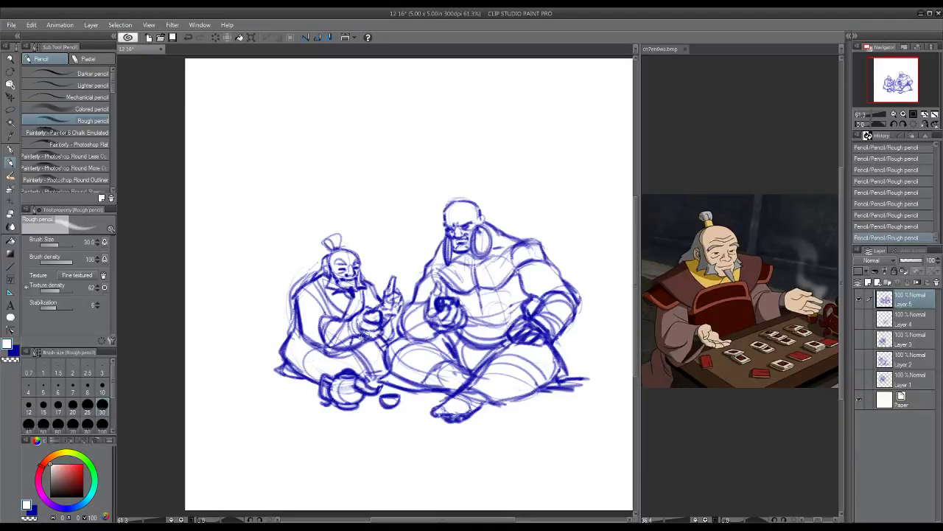
key("x")
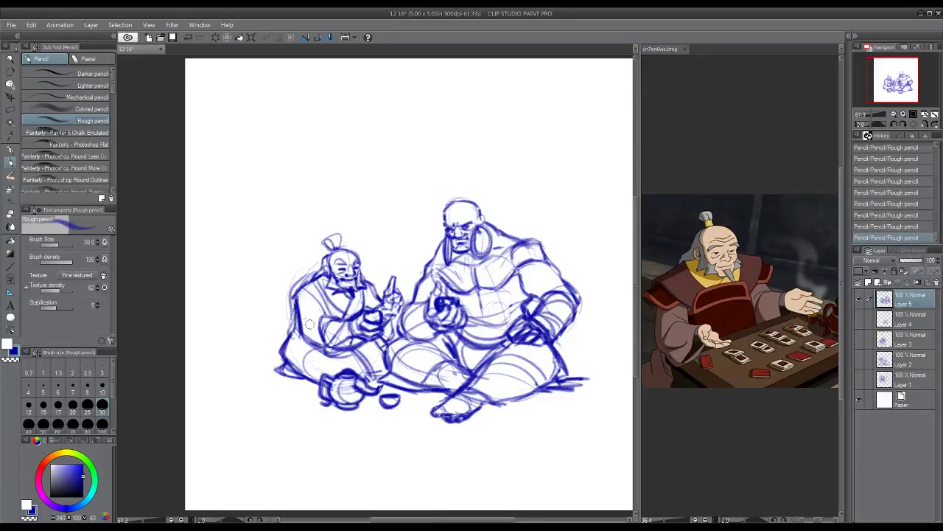
mouse_move(323, 310)
left_mouse_down()
mouse_move(320, 344)
mouse_move(294, 332)
mouse_move(336, 355)
left_mouse_up()
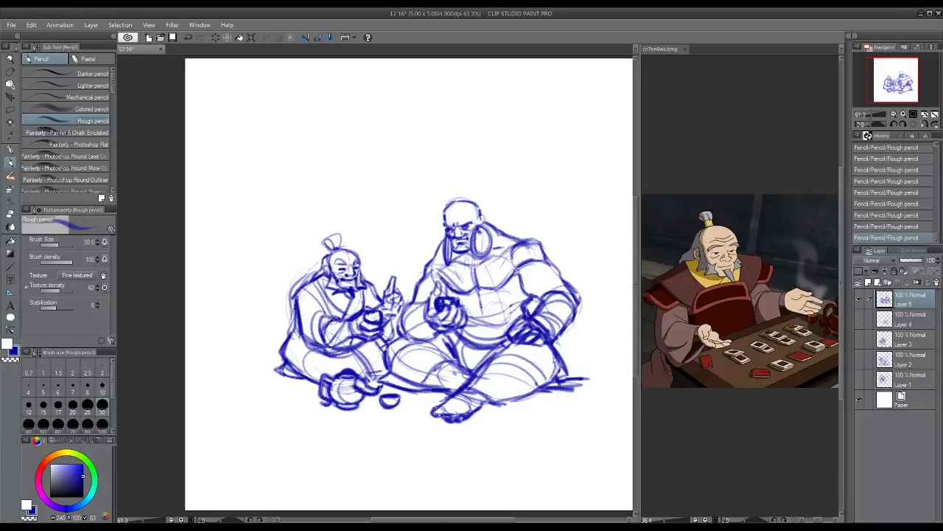
- Refine the small figure's raised hand and draw the large figure's belly and waist sash lines
key("x")
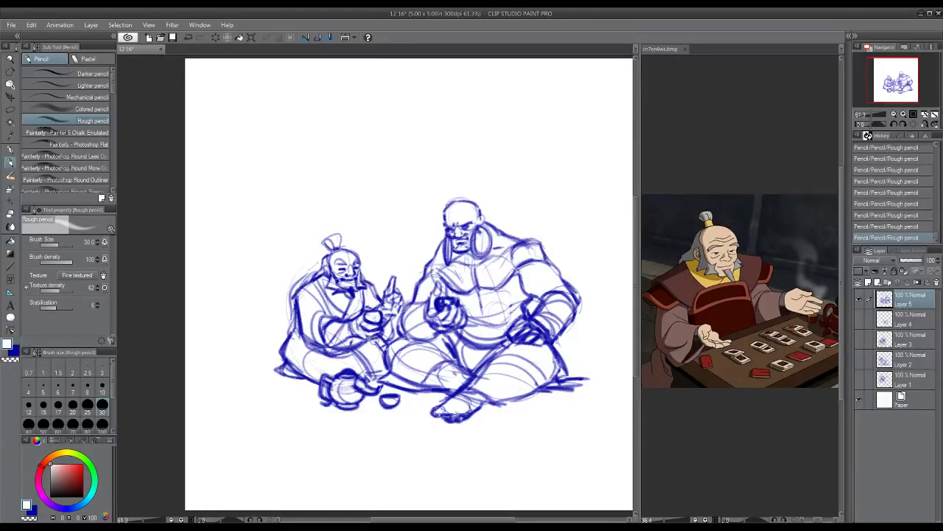
key("x")
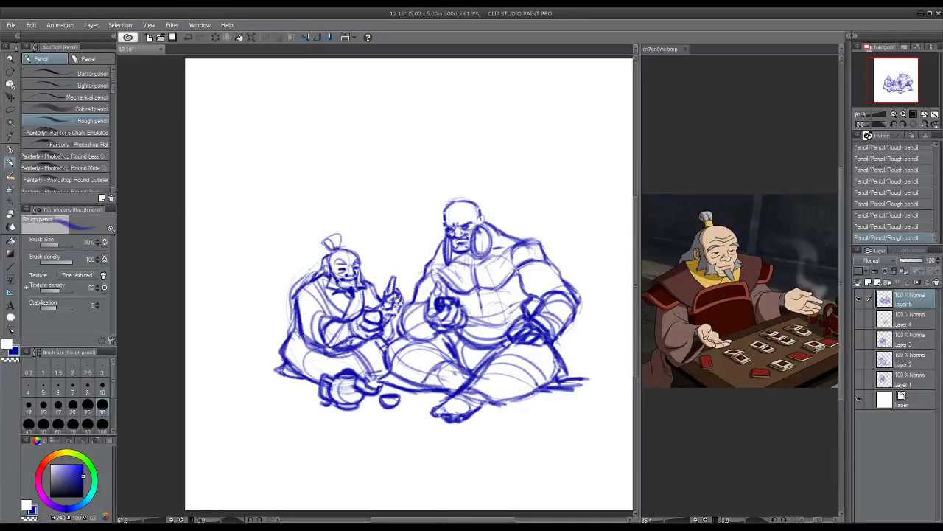
mouse_move(394, 298)
left_mouse_down()
mouse_move(394, 335)
mouse_move(406, 306)
mouse_move(399, 329)
left_mouse_up()
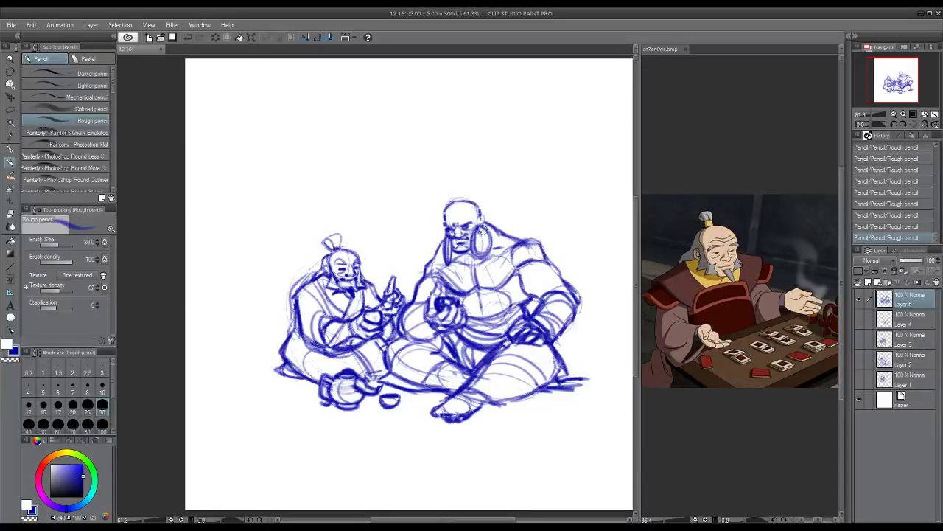
- Extend the large figure's hanging side shapes beside the face into long dark ovals and rework its facial features with blue and white strokes
mouse_move(481, 224)
left_mouse_down()
mouse_move(475, 269)
mouse_move(490, 229)
mouse_move(487, 264)
mouse_move(481, 230)
mouse_move(482, 269)
mouse_move(484, 228)
mouse_move(484, 267)
mouse_move(477, 234)
mouse_move(474, 270)
mouse_move(477, 251)
mouse_move(447, 275)
mouse_move(451, 236)
mouse_move(451, 274)
mouse_move(442, 240)
mouse_move(448, 271)
mouse_move(457, 245)
left_mouse_up()
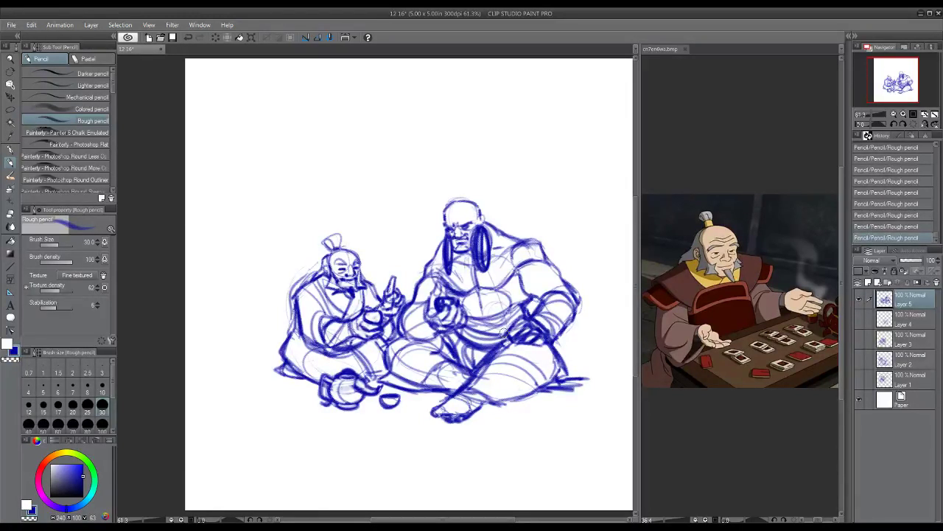
left_click_drag(452, 238, 458, 248)
key("x")
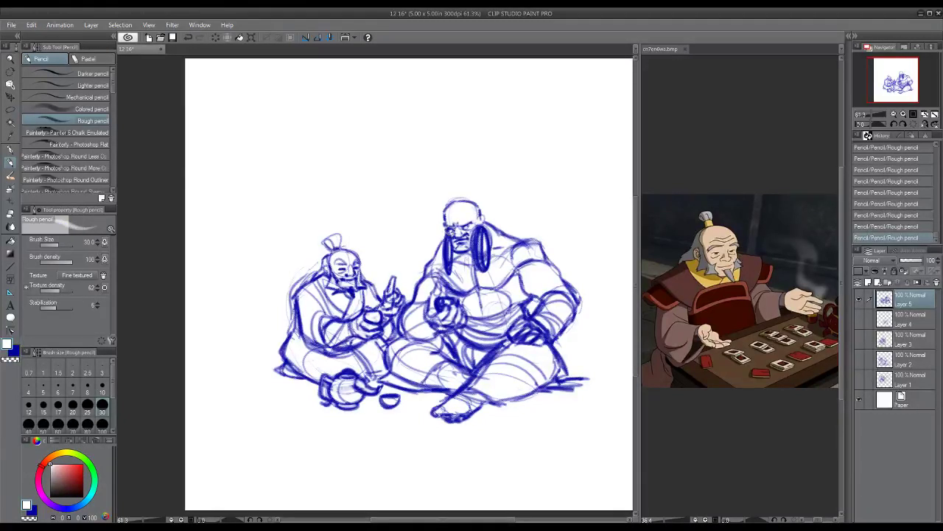
key("x")
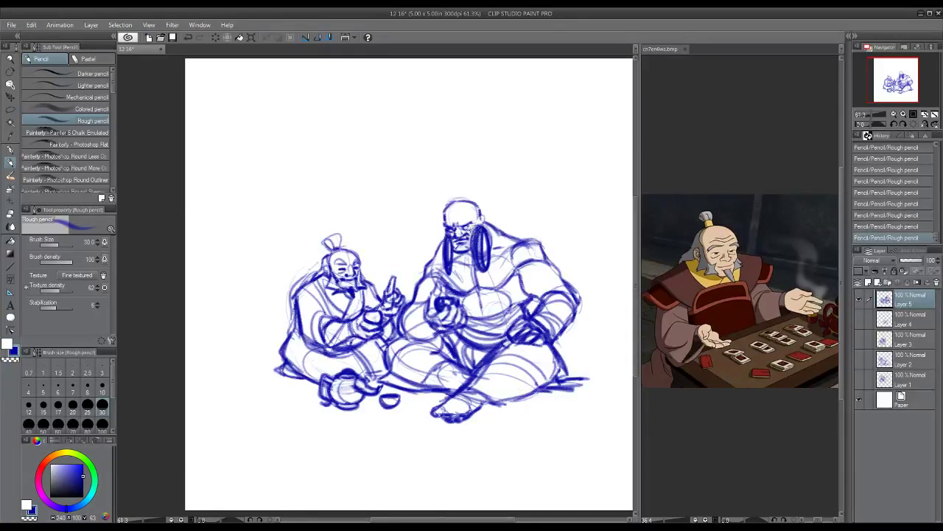
key("x")
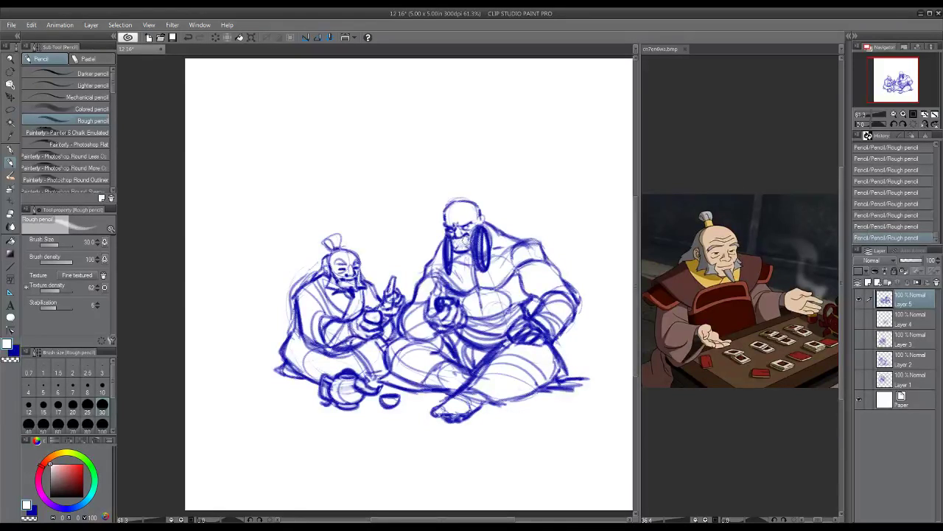
key("x")
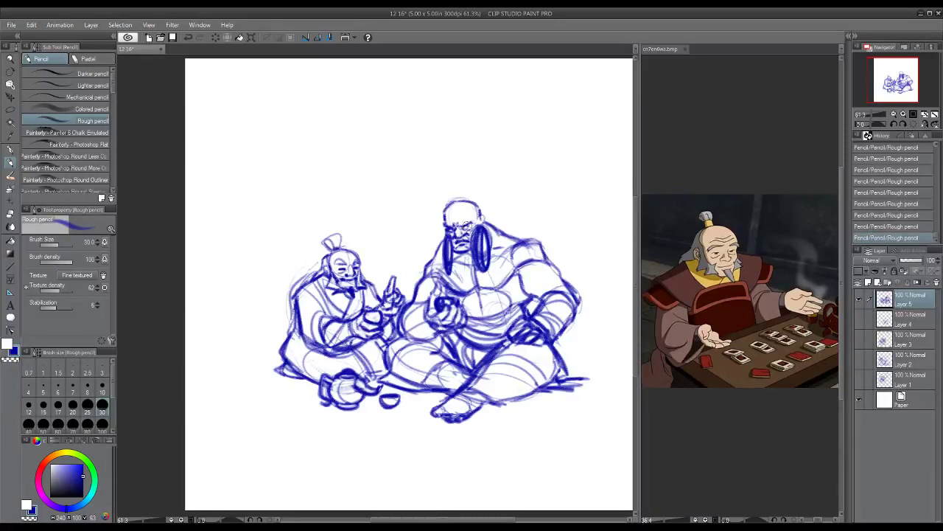
mouse_move(471, 230)
left_mouse_down()
mouse_move(466, 237)
mouse_move(475, 227)
left_mouse_up()
- Sketch a ragged strand hanging behind the large figure's elbow and leaf-like shapes on the ground beside the knee
left_click_drag(570, 341, 577, 373)
left_click_drag(548, 417, 502, 408)
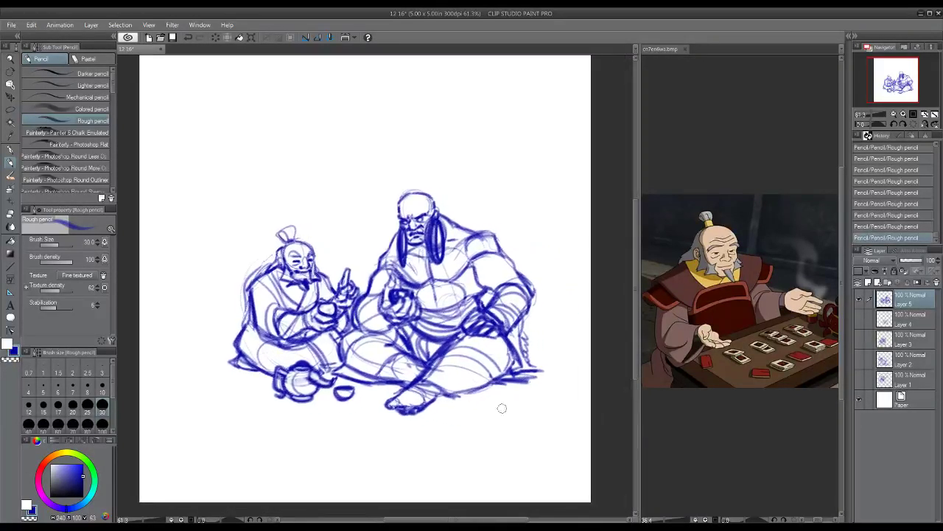
mouse_move(550, 367)
left_mouse_down()
mouse_move(554, 378)
mouse_move(536, 389)
mouse_move(563, 371)
mouse_move(542, 366)
left_mouse_up()
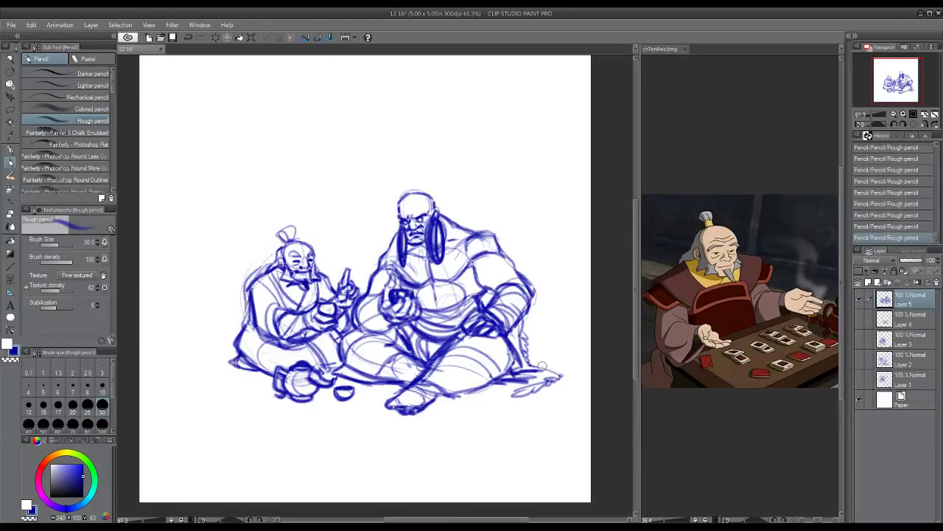
left_click_drag(521, 325, 510, 336)
mouse_move(456, 401)
left_mouse_down()
mouse_move(518, 413)
mouse_move(542, 396)
left_mouse_up()
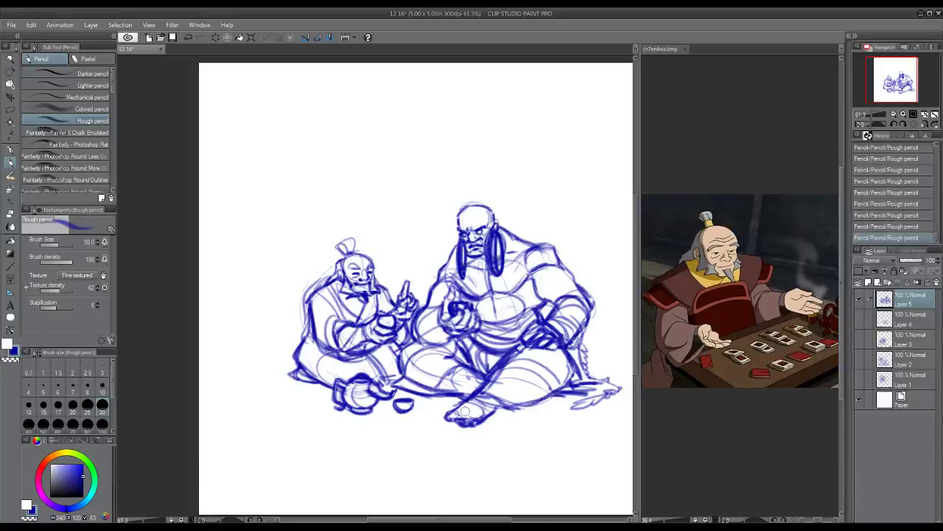
left_click_drag(485, 433, 462, 440)
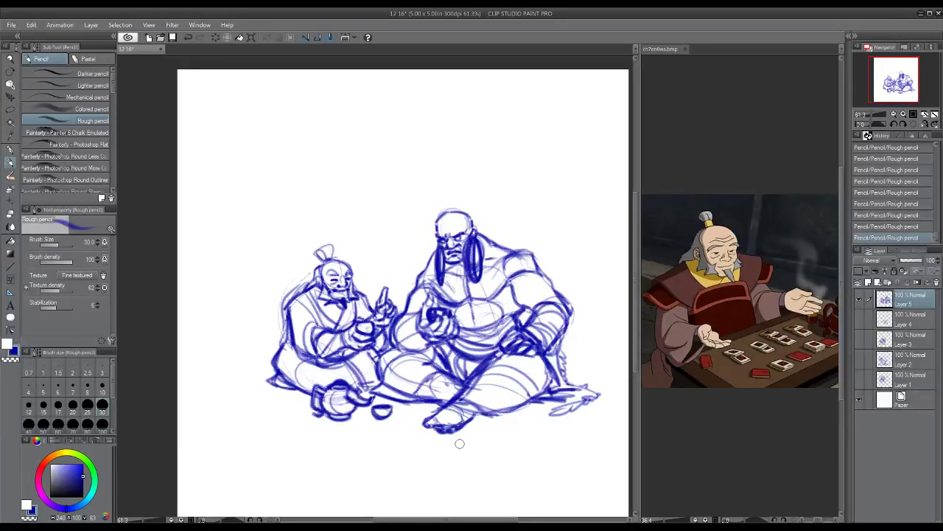
- Darken the large figure's scowling face and bolden the forearm and cuff lines around its raised fist
mouse_move(454, 234)
left_mouse_down()
mouse_move(465, 249)
mouse_move(448, 253)
left_mouse_up()
left_click_drag(457, 424, 456, 425)
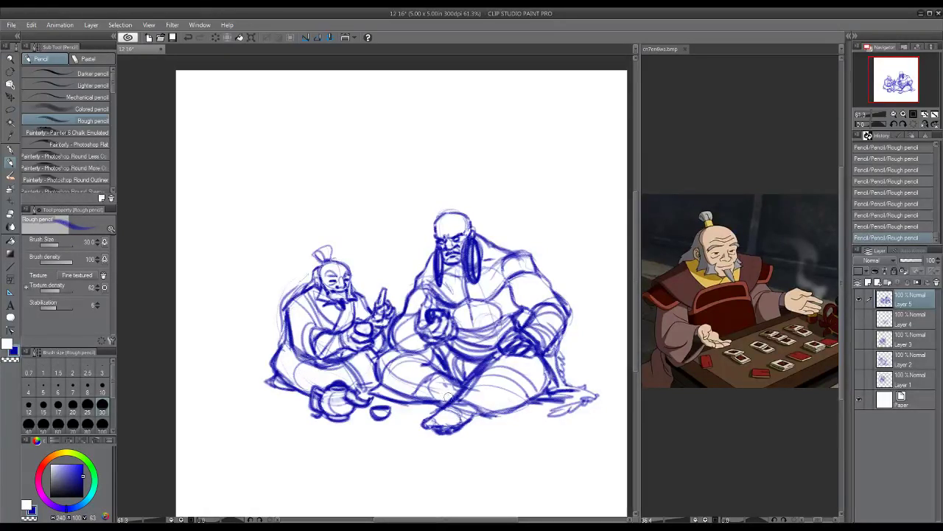
mouse_move(413, 318)
left_mouse_down()
mouse_move(424, 345)
mouse_move(398, 348)
mouse_move(424, 350)
mouse_move(417, 308)
mouse_move(392, 344)
mouse_move(427, 320)
mouse_move(431, 350)
mouse_move(440, 355)
left_mouse_up()
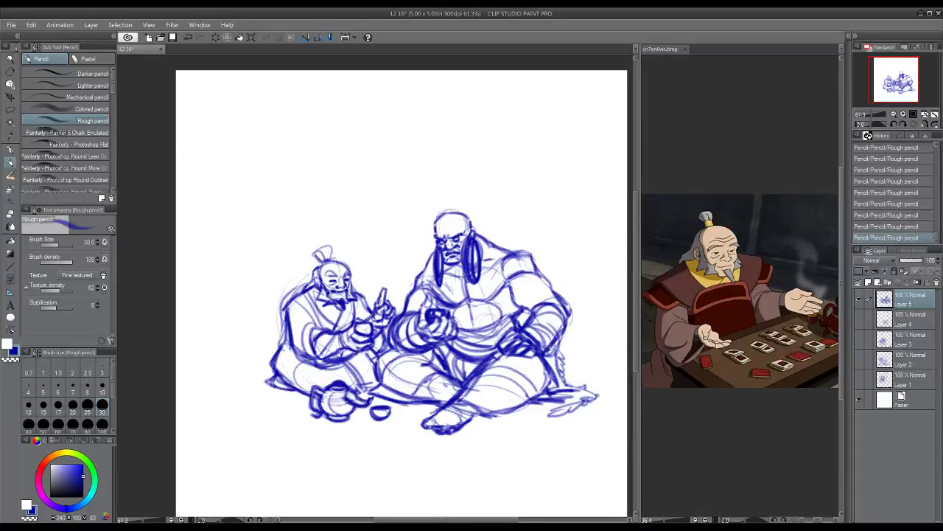
left_click_drag(495, 460, 473, 448)
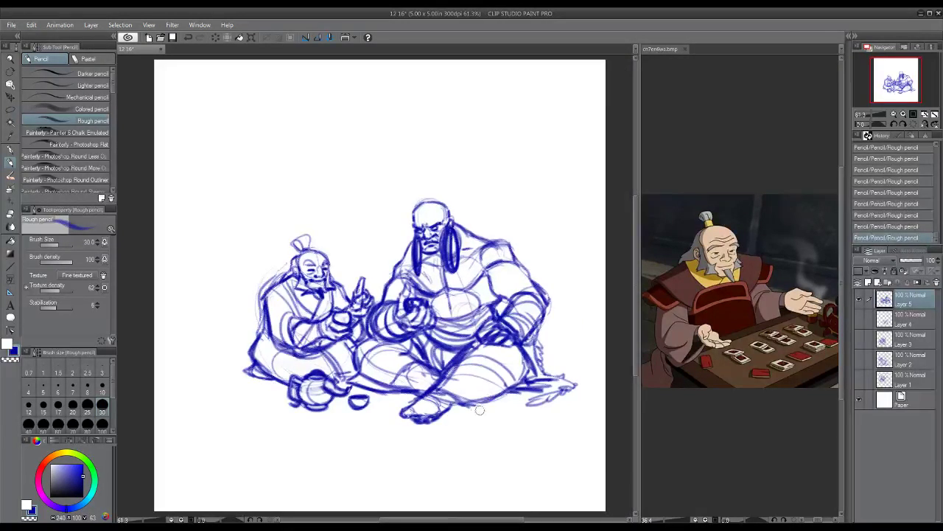
- Sign the sketch below the large figure, letter the artist's name in the canvas's lower corner, and save the file
mouse_move(479, 410)
left_mouse_down()
mouse_move(501, 413)
mouse_move(530, 409)
left_mouse_up()
left_click_drag(542, 491, 593, 494)
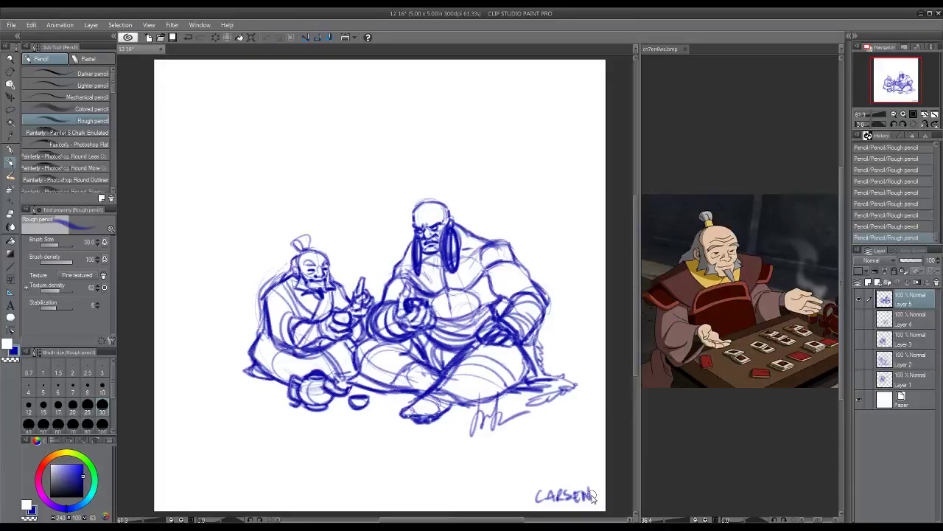
key("ctrl+s")
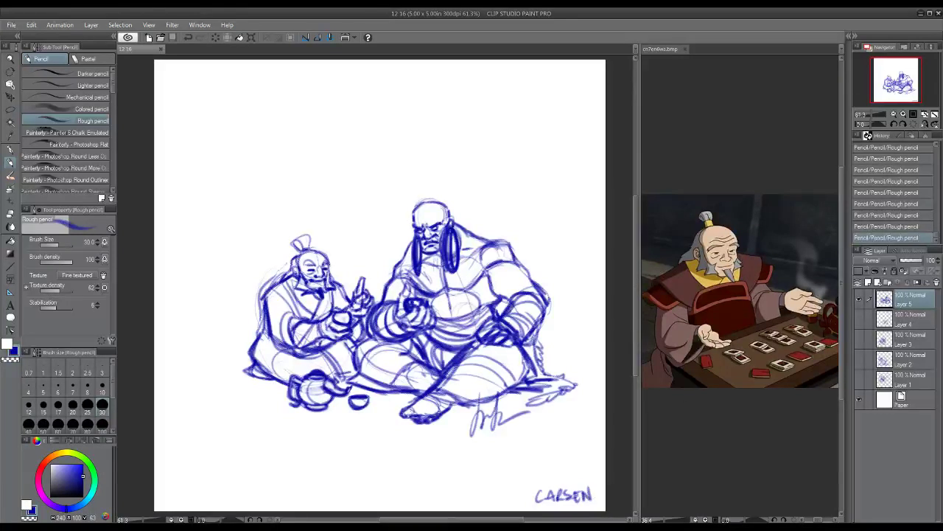
- Hide Layer 5 with the finished sketch and add a new raster layer
left_click(860, 298)
left_click(867, 283)
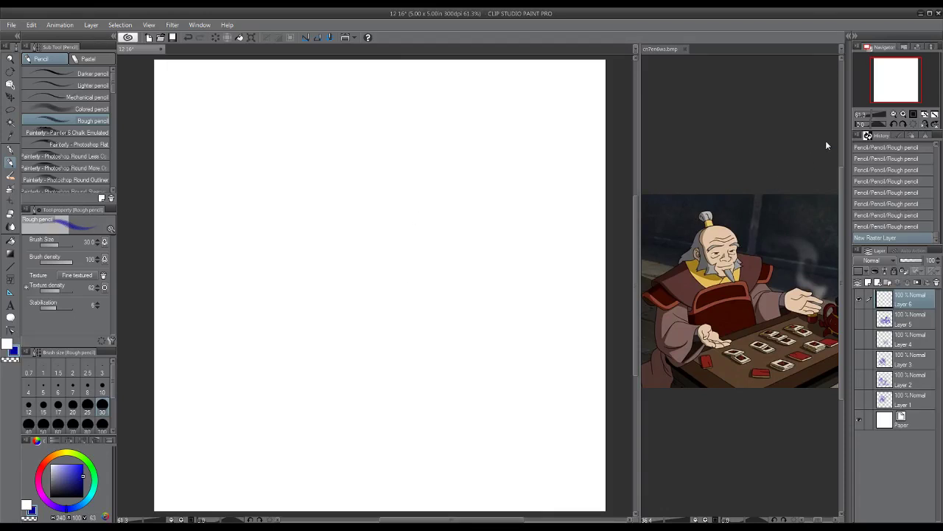
- Replace the old reference with the Luigi picture, dock it in a narrow pane beside the canvas, and return to the drawing
left_click(685, 49)
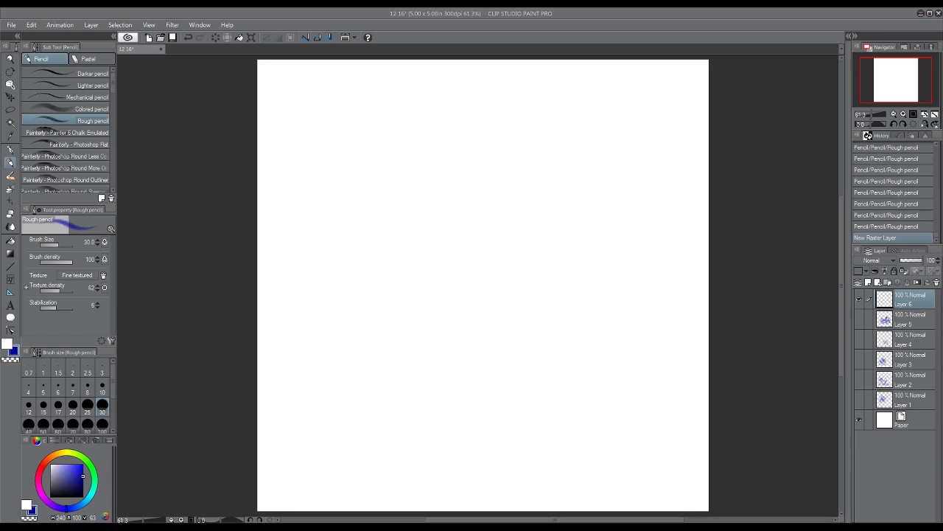
left_click_drag(756, 59, 685, 49)
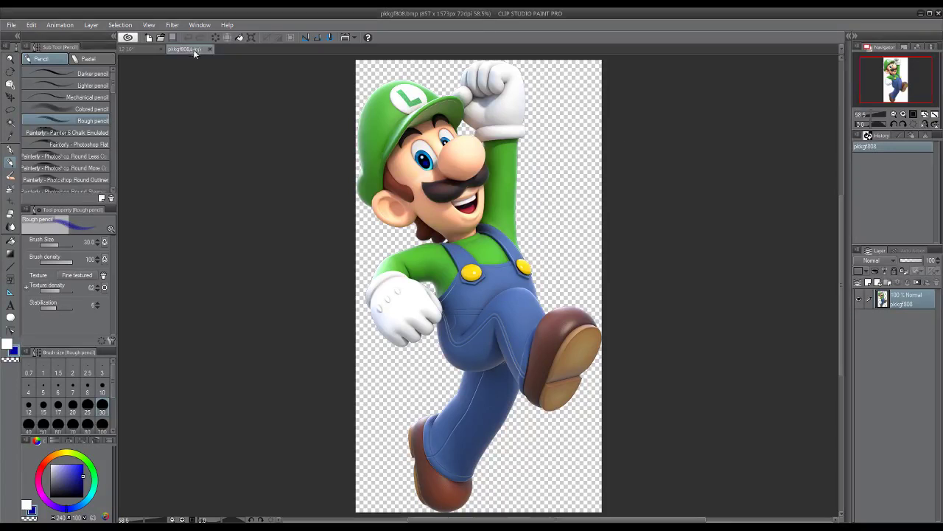
left_click_drag(788, 244, 836, 226)
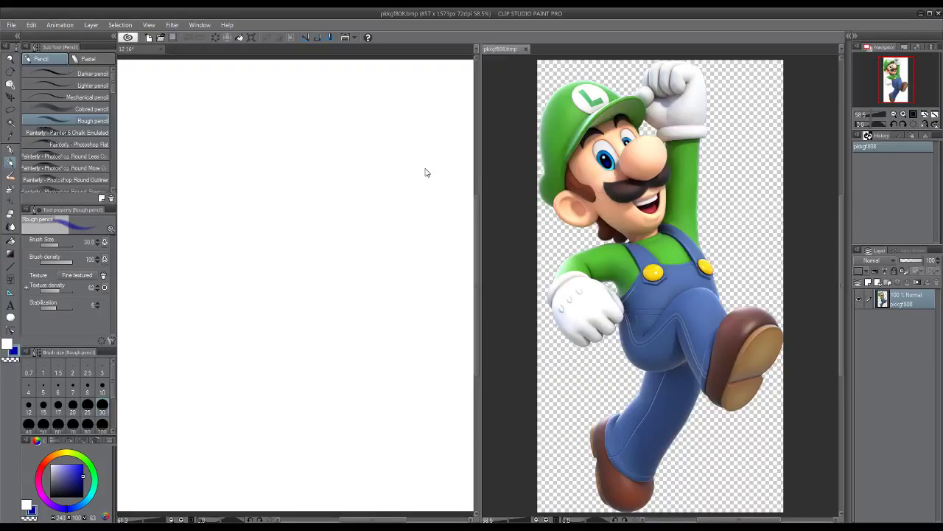
left_click_drag(481, 177, 594, 181)
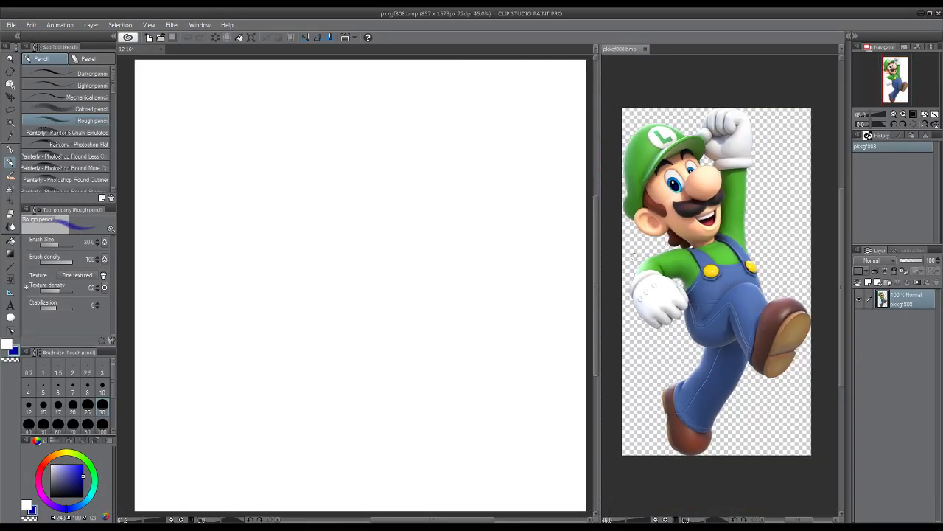
left_click(145, 50)
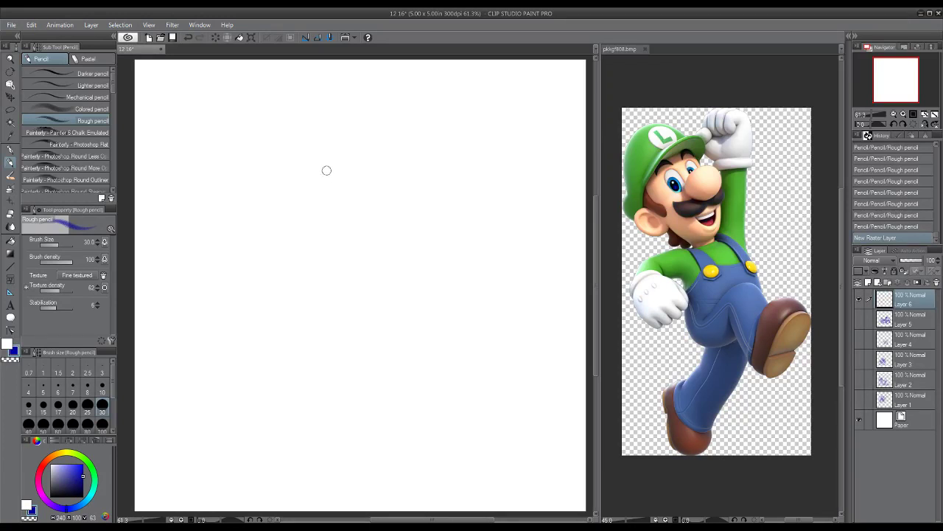
mouse_move(336, 167)
left_mouse_down()
mouse_move(320, 212)
mouse_move(288, 174)
mouse_move(315, 160)
mouse_move(335, 208)
mouse_move(298, 206)
mouse_move(333, 171)
mouse_move(323, 210)
mouse_move(342, 184)
mouse_move(331, 209)
mouse_move(347, 188)
left_mouse_up()
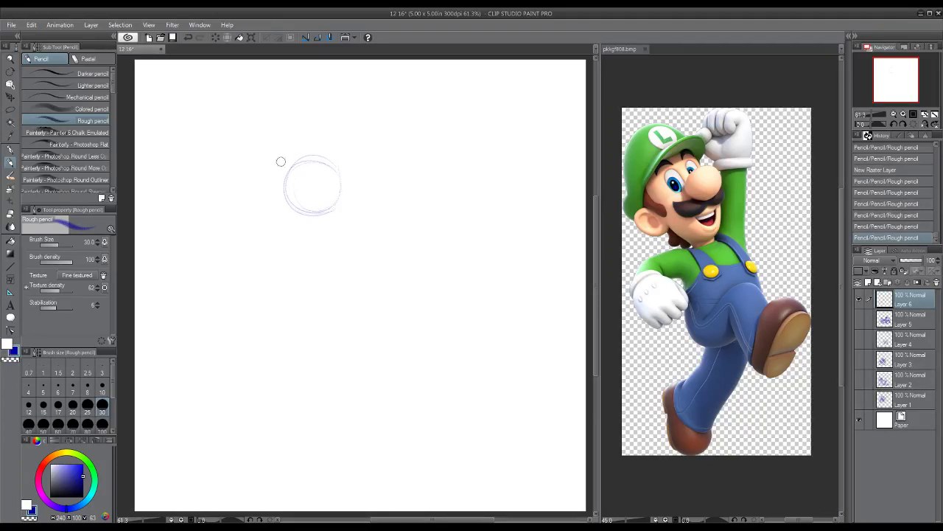
left_click_drag(332, 173, 317, 211)
left_click_drag(340, 177, 328, 189)
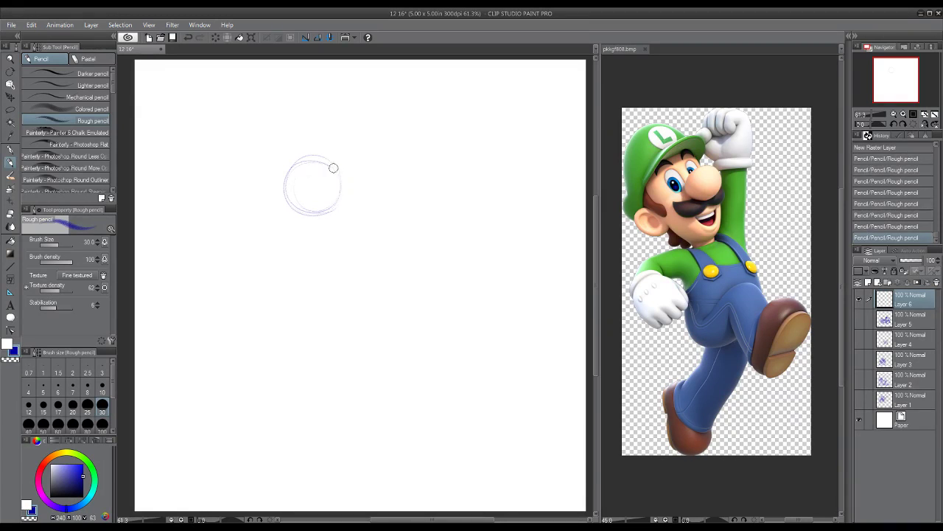
left_click_drag(332, 166, 335, 171)
mouse_move(305, 162)
left_mouse_down()
mouse_move(281, 208)
mouse_move(286, 218)
mouse_move(326, 149)
mouse_move(346, 210)
left_mouse_up()
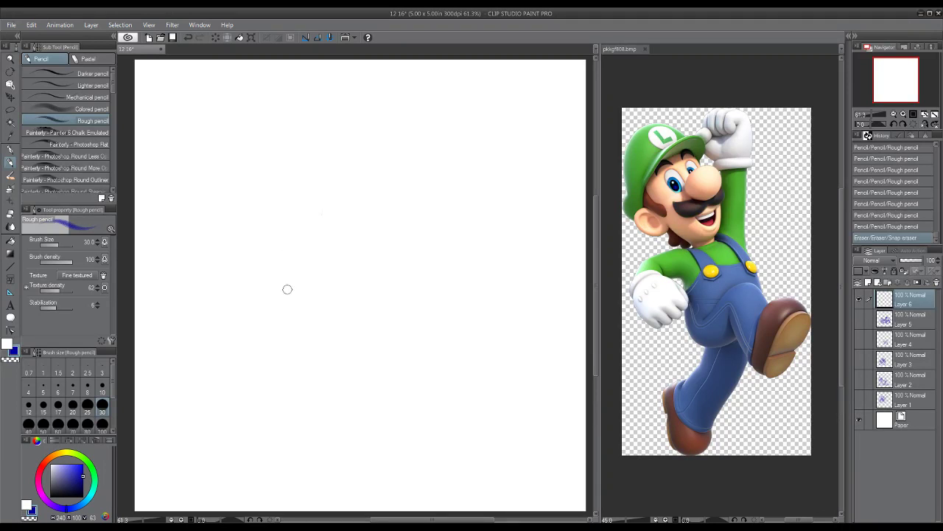
- Sketch Luigi's hunched torso with rounded hips and a bent arm raised in front of the chest, left of the canvas centre
left_click_drag(277, 357, 294, 372)
mouse_move(272, 355)
left_mouse_down()
mouse_move(295, 370)
mouse_move(296, 323)
mouse_move(328, 340)
mouse_move(347, 372)
mouse_move(324, 382)
left_mouse_up()
mouse_move(306, 328)
left_mouse_down()
mouse_move(347, 372)
mouse_move(336, 392)
mouse_move(346, 384)
left_mouse_up()
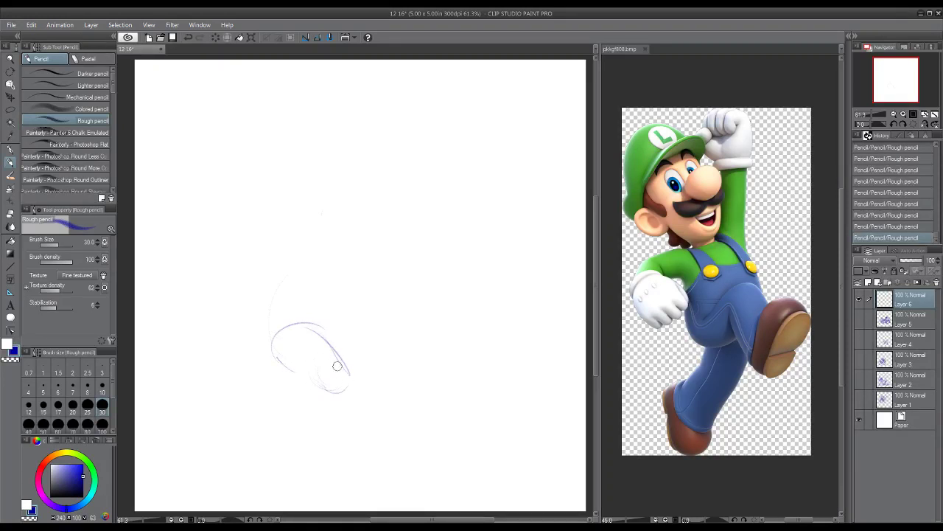
mouse_move(285, 363)
left_mouse_down()
mouse_move(278, 322)
mouse_move(277, 352)
mouse_move(318, 254)
left_mouse_up()
mouse_move(273, 307)
left_mouse_down()
mouse_move(326, 253)
mouse_move(308, 273)
mouse_move(303, 262)
mouse_move(301, 274)
mouse_move(351, 322)
left_mouse_up()
mouse_move(328, 264)
left_mouse_down()
mouse_move(344, 294)
mouse_move(354, 273)
left_mouse_up()
left_click_drag(352, 319, 348, 328)
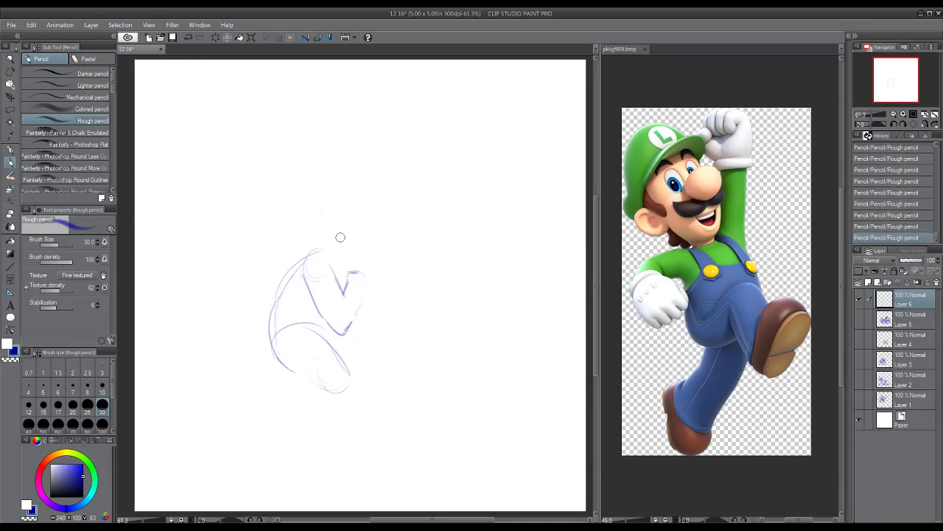
mouse_move(301, 268)
left_mouse_down()
mouse_move(324, 317)
mouse_move(347, 271)
mouse_move(367, 297)
mouse_move(360, 272)
mouse_move(366, 294)
mouse_move(337, 325)
left_mouse_up()
mouse_move(342, 278)
left_mouse_down()
mouse_move(300, 280)
mouse_move(309, 302)
mouse_move(308, 289)
left_mouse_up()
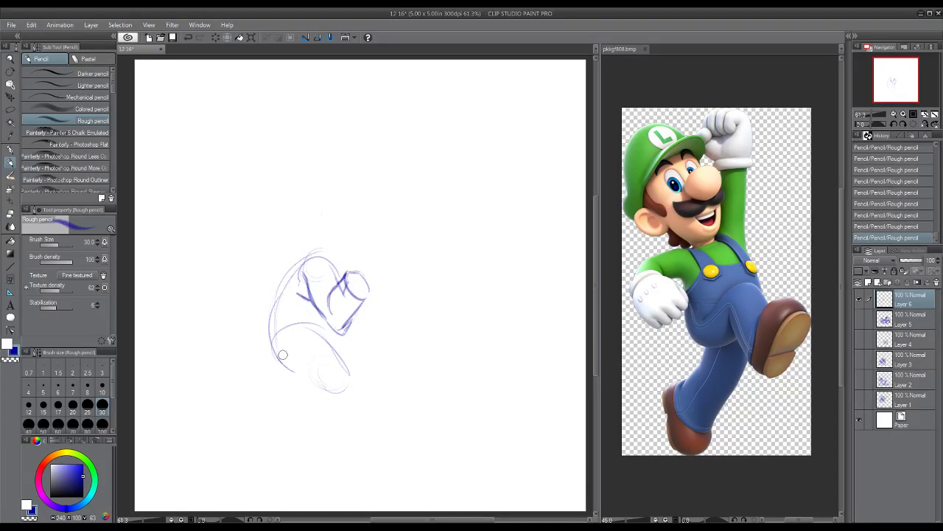
- Outline the back of the jacket and its curved, flared hem over the hips
mouse_move(326, 338)
left_mouse_down()
mouse_move(280, 355)
mouse_move(255, 345)
mouse_move(277, 298)
left_mouse_up()
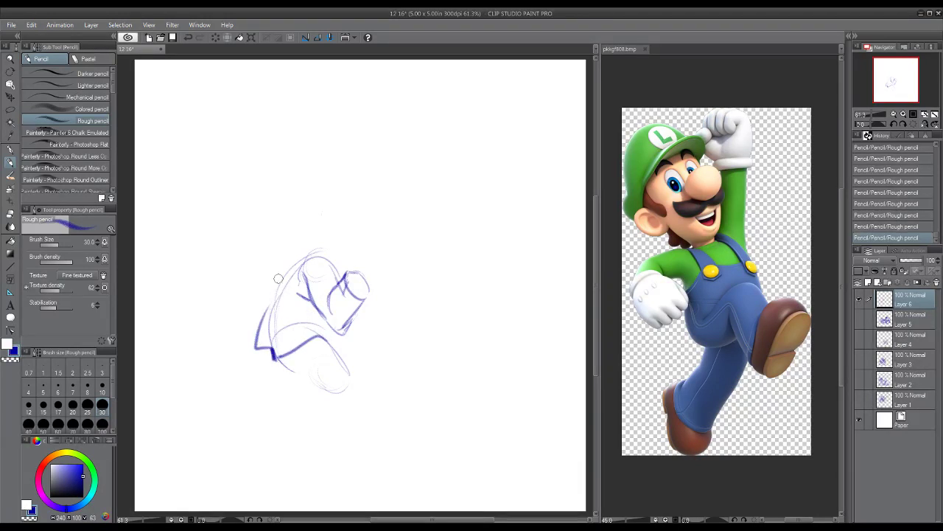
left_click_drag(258, 328, 295, 268)
left_click_drag(272, 348, 316, 333)
left_click_drag(289, 333, 327, 334)
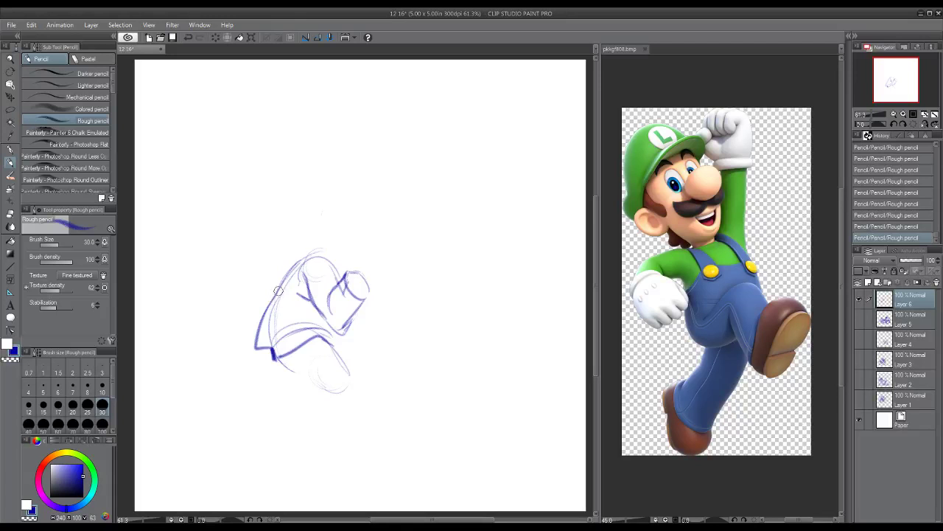
- Sketch bent thighs, lower legs and a shoe below the jacket hem
mouse_move(278, 290)
left_mouse_down()
mouse_move(266, 343)
mouse_move(321, 389)
left_mouse_up()
left_click_drag(307, 374, 299, 426)
mouse_move(300, 425)
left_mouse_down()
mouse_move(329, 427)
mouse_move(302, 423)
mouse_move(340, 377)
left_mouse_up()
mouse_move(340, 417)
left_mouse_down()
mouse_move(347, 348)
mouse_move(351, 373)
left_mouse_up()
mouse_move(343, 339)
left_mouse_down()
mouse_move(350, 372)
mouse_move(329, 413)
mouse_move(337, 395)
mouse_move(335, 427)
mouse_move(298, 429)
mouse_move(331, 458)
mouse_move(354, 446)
mouse_move(313, 446)
mouse_move(349, 439)
left_mouse_up()
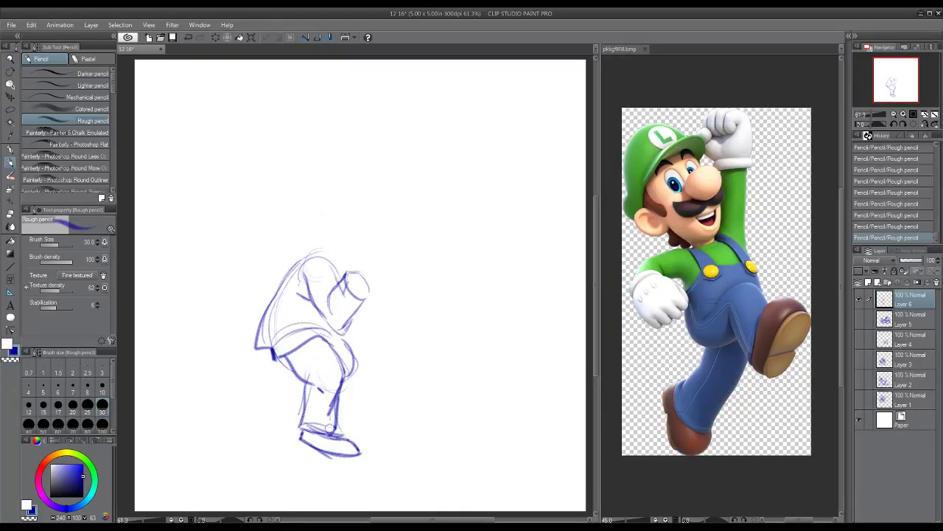
mouse_move(358, 363)
left_mouse_down()
mouse_move(339, 431)
mouse_move(362, 446)
mouse_move(345, 433)
left_mouse_up()
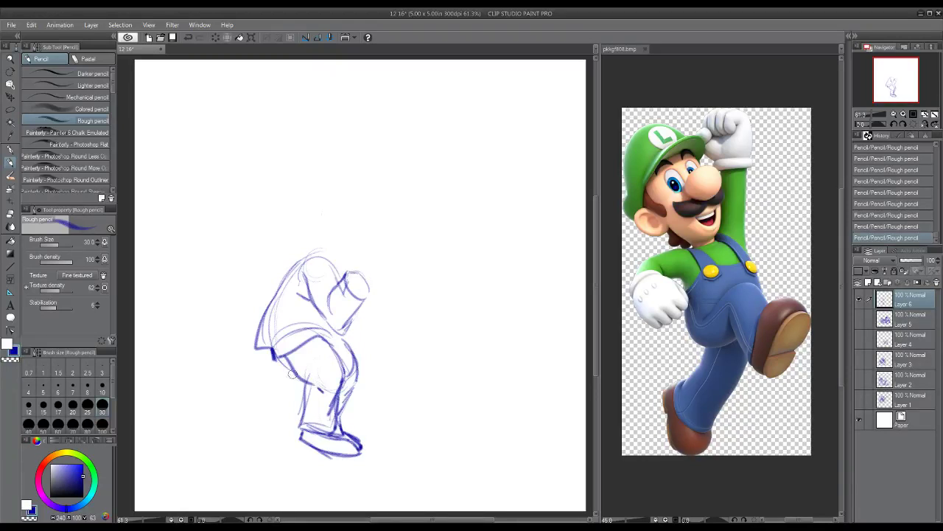
left_click_drag(284, 362, 313, 384)
- Sketch the collar, a gloved hand with a ribbed cuff at the mouth, and a round head with an ear
mouse_move(306, 301)
left_mouse_down()
mouse_move(294, 329)
mouse_move(297, 317)
mouse_move(313, 327)
left_mouse_up()
mouse_move(347, 272)
left_mouse_down()
mouse_move(351, 260)
mouse_move(368, 262)
mouse_move(360, 287)
left_mouse_up()
mouse_move(306, 259)
left_mouse_down()
mouse_move(330, 248)
mouse_move(330, 222)
mouse_move(339, 268)
mouse_move(346, 204)
mouse_move(343, 269)
mouse_move(328, 232)
mouse_move(337, 210)
mouse_move(334, 249)
mouse_move(324, 228)
mouse_move(324, 238)
mouse_move(339, 252)
mouse_move(343, 213)
mouse_move(364, 206)
mouse_move(356, 202)
mouse_move(388, 234)
mouse_move(386, 216)
mouse_move(385, 255)
mouse_move(370, 282)
mouse_move(378, 275)
mouse_move(357, 271)
mouse_move(366, 263)
mouse_move(358, 271)
mouse_move(373, 273)
mouse_move(364, 296)
mouse_move(354, 285)
mouse_move(351, 301)
mouse_move(358, 288)
mouse_move(336, 284)
mouse_move(348, 305)
mouse_move(341, 310)
mouse_move(351, 314)
mouse_move(361, 302)
mouse_move(347, 324)
mouse_move(334, 289)
mouse_move(321, 305)
mouse_move(340, 285)
mouse_move(300, 267)
mouse_move(337, 278)
mouse_move(317, 258)
mouse_move(330, 277)
left_mouse_up()
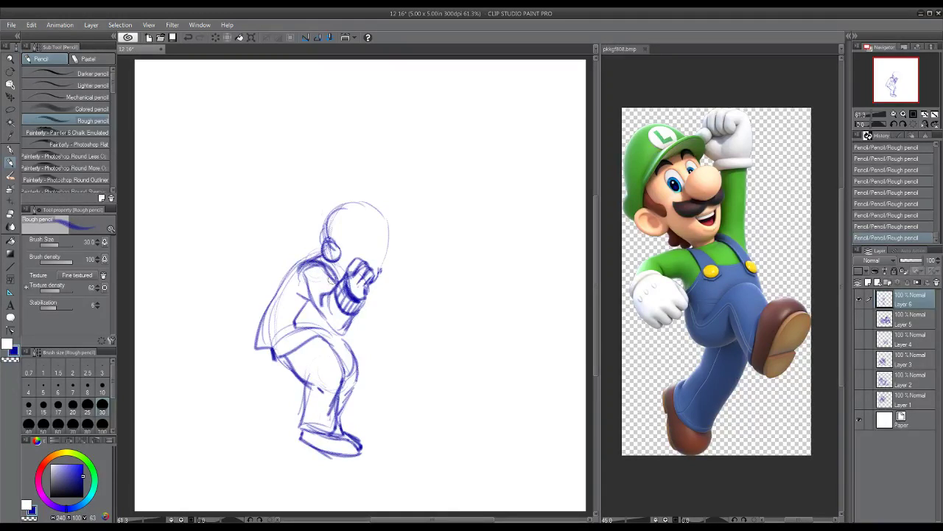
mouse_move(314, 311)
left_mouse_down()
mouse_move(302, 299)
mouse_move(341, 333)
mouse_move(348, 327)
mouse_move(366, 303)
mouse_move(338, 289)
left_mouse_up()
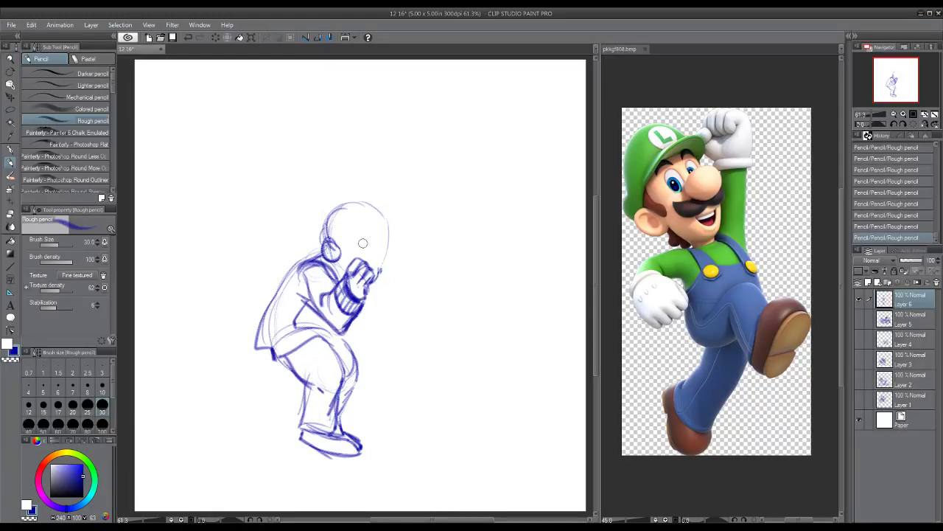
- Draw a large round nose, a pointed cap with a shaded brim, and hair around the ear
left_click_drag(381, 269, 377, 268)
mouse_move(367, 242)
left_mouse_down()
mouse_move(381, 261)
mouse_move(364, 256)
mouse_move(378, 237)
mouse_move(391, 255)
mouse_move(368, 260)
mouse_move(390, 247)
mouse_move(387, 259)
mouse_move(390, 250)
mouse_move(380, 260)
mouse_move(353, 261)
left_mouse_up()
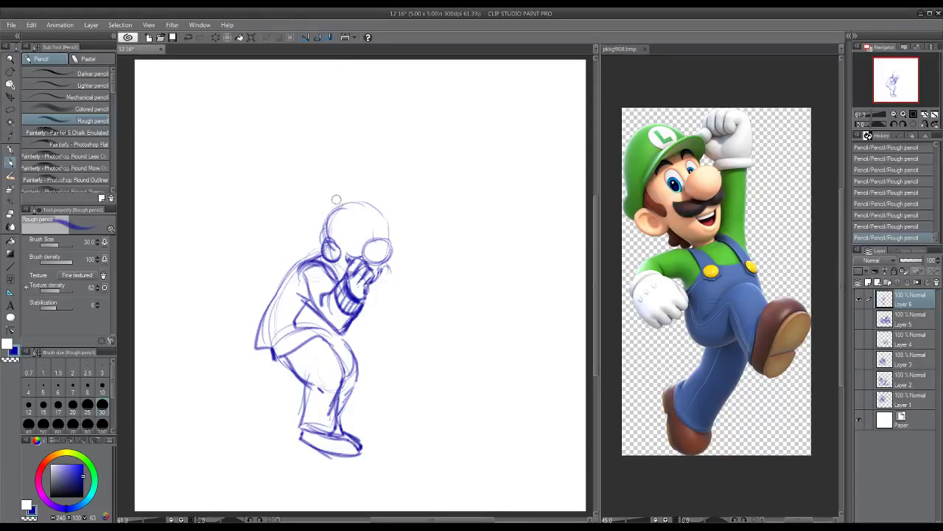
mouse_move(332, 215)
left_mouse_down()
mouse_move(363, 203)
mouse_move(341, 161)
mouse_move(365, 196)
mouse_move(332, 156)
mouse_move(322, 218)
mouse_move(331, 157)
mouse_move(373, 207)
left_mouse_up()
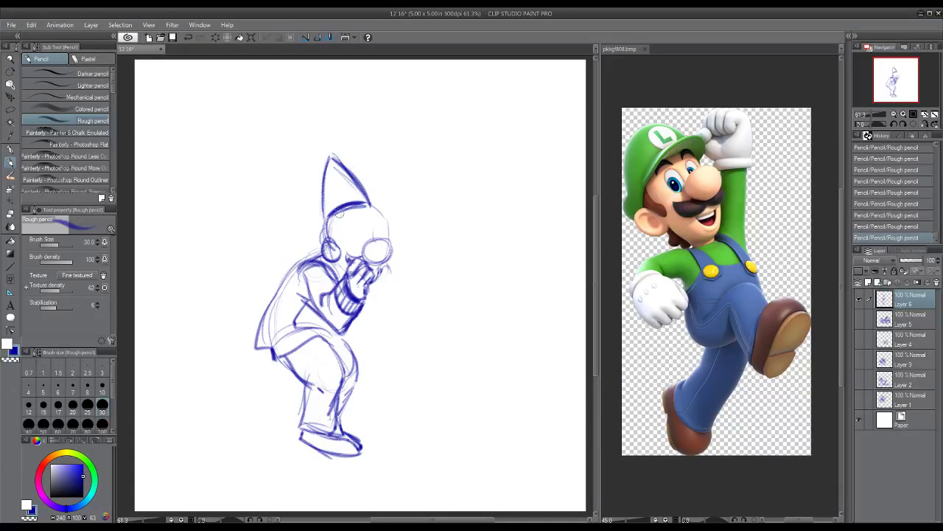
mouse_move(332, 226)
left_mouse_down()
mouse_move(339, 252)
mouse_move(313, 220)
mouse_move(314, 247)
mouse_move(322, 220)
mouse_move(385, 196)
mouse_move(382, 210)
mouse_move(367, 202)
left_mouse_up()
mouse_move(382, 197)
left_mouse_down()
mouse_move(398, 203)
mouse_move(357, 204)
mouse_move(330, 226)
mouse_move(337, 239)
mouse_move(307, 215)
mouse_move(312, 222)
left_mouse_up()
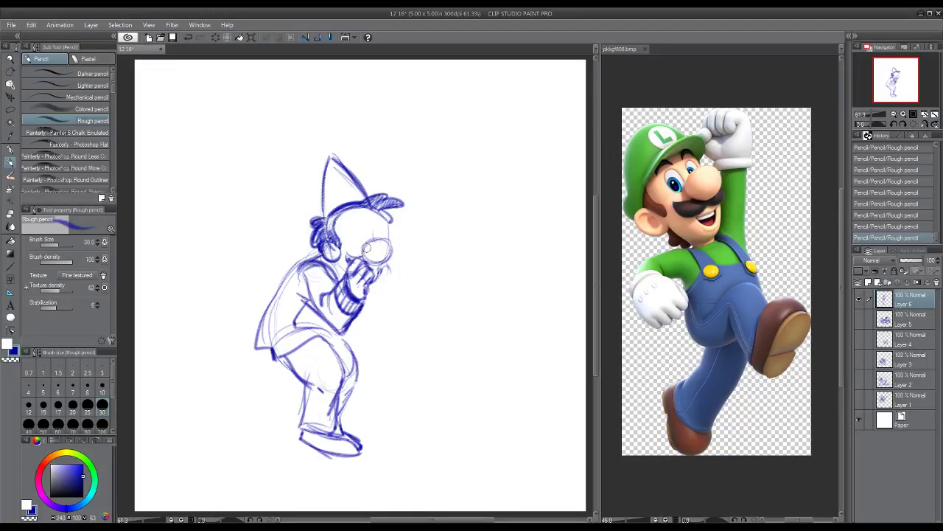
- Refine the nose and the folds around the bent elbow, and erase the lower legs and shoe
left_click_drag(370, 258, 386, 259)
mouse_move(303, 306)
left_mouse_down()
mouse_move(318, 317)
mouse_move(295, 325)
mouse_move(329, 332)
left_mouse_up()
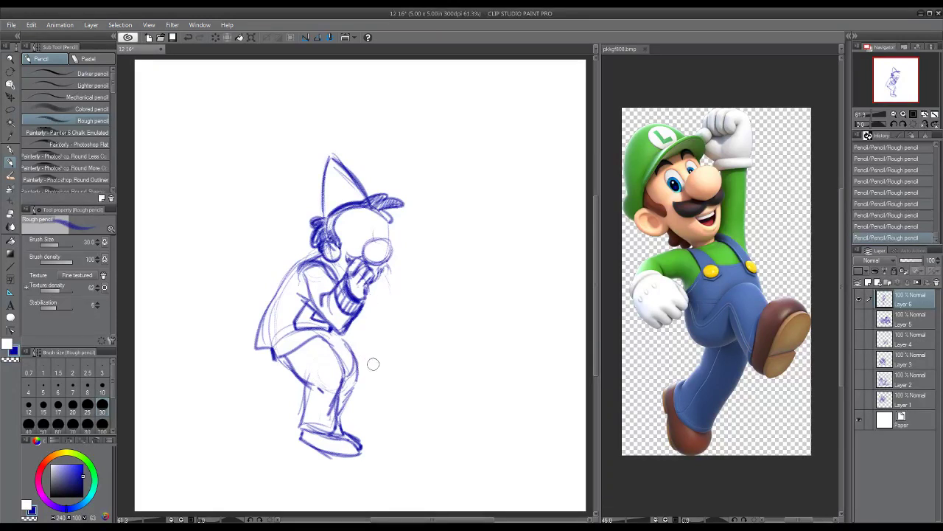
mouse_move(361, 368)
left_mouse_down()
mouse_move(263, 391)
mouse_move(273, 408)
mouse_move(311, 416)
mouse_move(337, 405)
mouse_move(292, 455)
mouse_move(307, 458)
mouse_move(364, 424)
mouse_move(352, 450)
mouse_move(342, 393)
mouse_move(296, 403)
mouse_move(359, 397)
mouse_move(339, 389)
mouse_move(349, 369)
left_mouse_up()
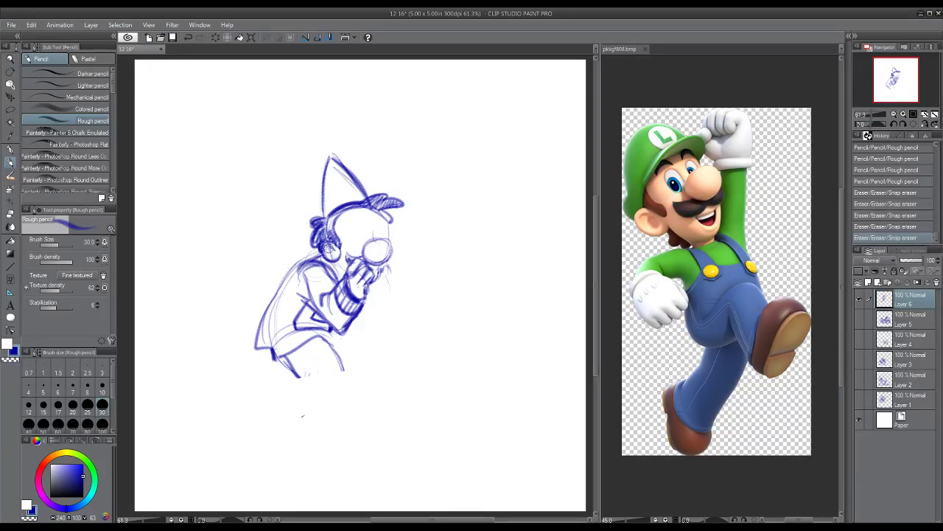
- Draw wide round eyes with pupils, worried eyebrows, and a dark moustache behind the hand
left_click_drag(356, 245, 364, 247)
mouse_move(360, 247)
left_mouse_down()
mouse_move(349, 241)
mouse_move(366, 242)
mouse_move(349, 234)
mouse_move(363, 240)
left_mouse_up()
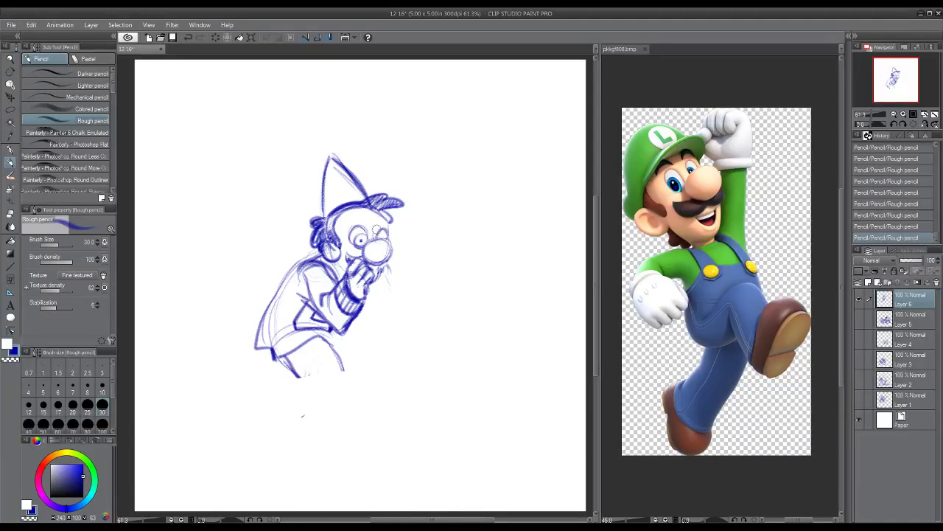
mouse_move(349, 224)
left_mouse_down()
mouse_move(366, 214)
mouse_move(384, 220)
mouse_move(378, 240)
mouse_move(388, 246)
mouse_move(373, 260)
mouse_move(383, 252)
mouse_move(369, 287)
left_mouse_up()
mouse_move(398, 260)
left_mouse_down()
mouse_move(379, 270)
mouse_move(342, 259)
mouse_move(339, 275)
left_mouse_up()
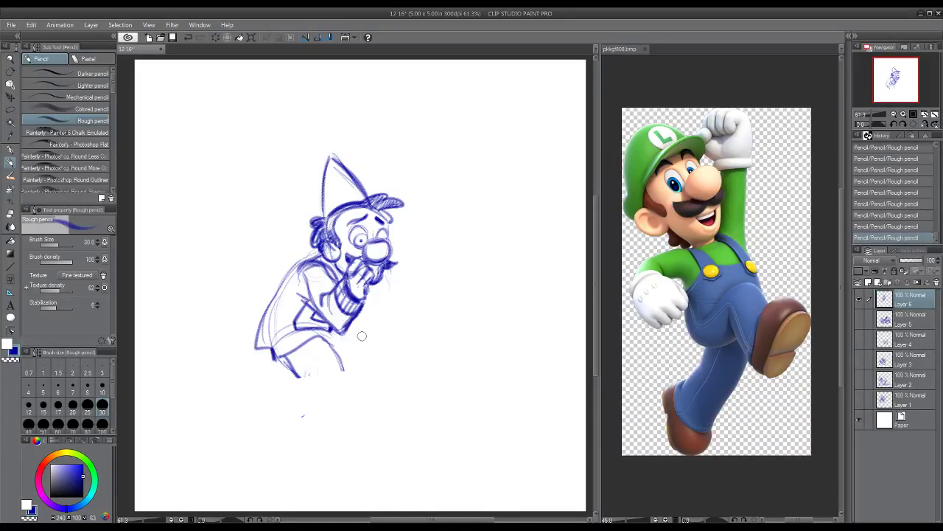
- Sketch the jacket's front edge and rough in the far sleeve below the chin
mouse_move(353, 349)
left_mouse_down()
mouse_move(338, 343)
mouse_move(353, 352)
mouse_move(372, 291)
left_mouse_up()
mouse_move(372, 289)
left_mouse_down()
mouse_move(374, 315)
mouse_move(382, 340)
left_mouse_up()
mouse_move(390, 305)
left_mouse_down()
mouse_move(384, 341)
mouse_move(400, 279)
mouse_move(412, 266)
mouse_move(425, 272)
mouse_move(399, 294)
mouse_move(400, 277)
mouse_move(411, 278)
mouse_move(410, 294)
mouse_move(375, 321)
mouse_move(381, 343)
left_mouse_up()
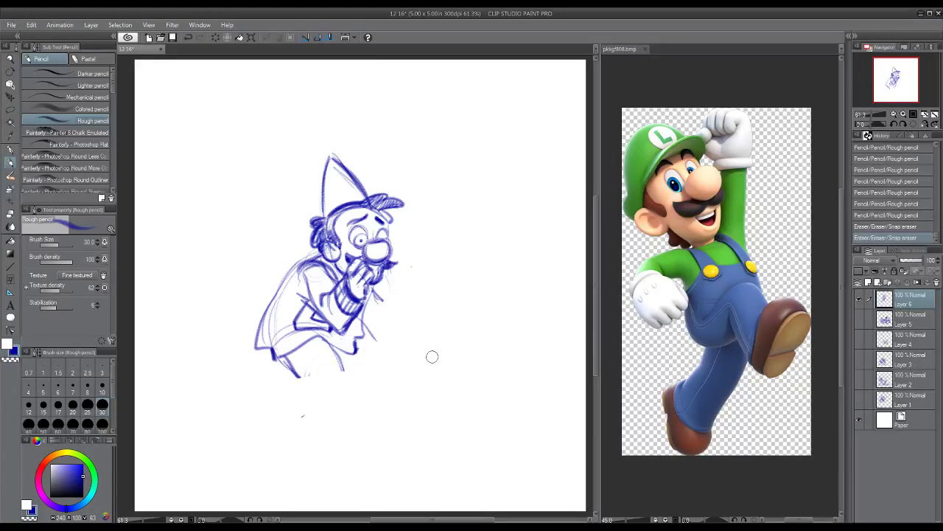
- Add a ribbed band with short vertical strokes along the jacket's hem
mouse_move(343, 335)
left_mouse_down()
mouse_move(297, 331)
mouse_move(282, 354)
left_mouse_up()
left_click_drag(283, 342, 291, 350)
left_click_drag(292, 338, 301, 346)
mouse_move(303, 334)
left_mouse_down()
mouse_move(307, 344)
mouse_move(285, 350)
left_mouse_up()
left_click_drag(295, 335, 346, 350)
left_click_drag(355, 342, 353, 354)
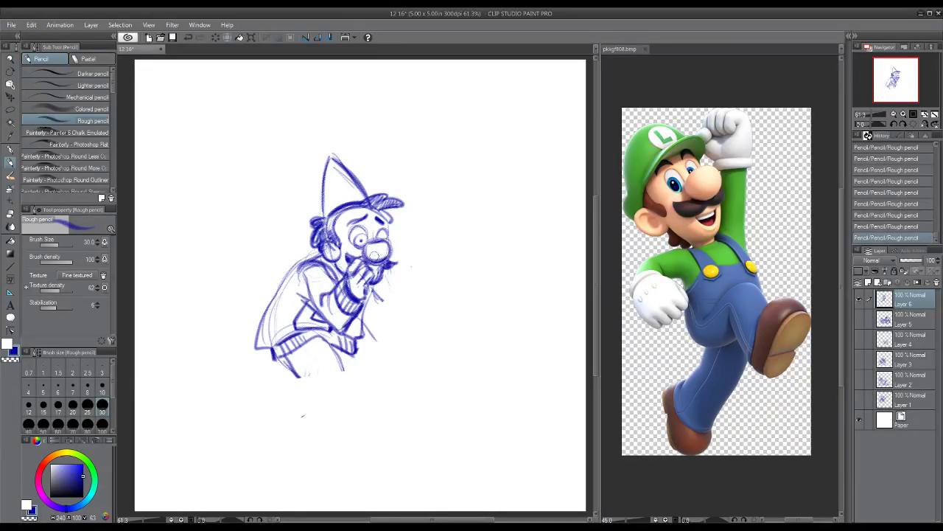
- Sketch the far arm with a gloved hand in front of the chest, and lasso and scale the hand down slightly
mouse_move(373, 284)
left_mouse_down()
mouse_move(383, 325)
mouse_move(387, 305)
mouse_move(413, 276)
mouse_move(415, 299)
mouse_move(395, 298)
mouse_move(400, 282)
mouse_move(411, 301)
left_mouse_up()
mouse_move(394, 295)
left_mouse_down()
mouse_move(403, 316)
mouse_move(406, 283)
mouse_move(420, 277)
mouse_move(403, 291)
mouse_move(420, 285)
mouse_move(424, 293)
mouse_move(404, 300)
mouse_move(423, 300)
mouse_move(409, 311)
mouse_move(418, 313)
mouse_move(423, 282)
mouse_move(420, 317)
left_mouse_up()
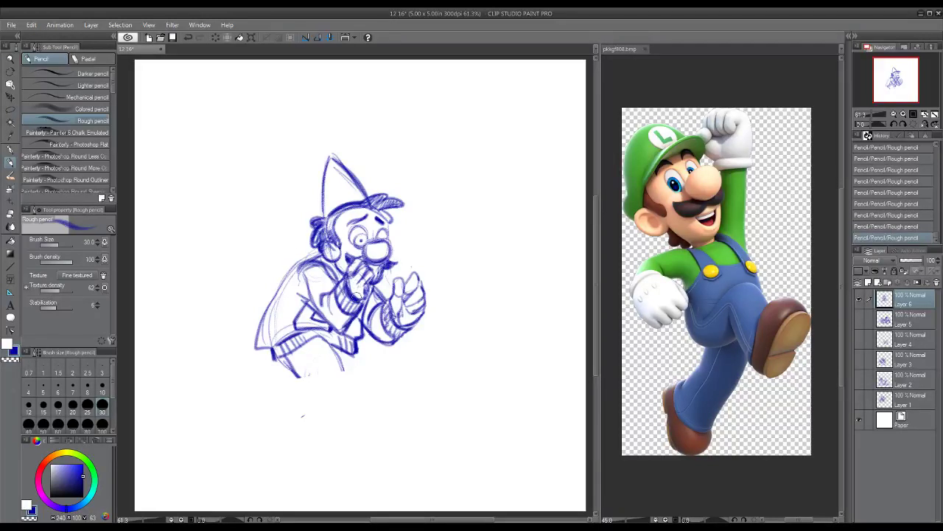
left_click(11, 110)
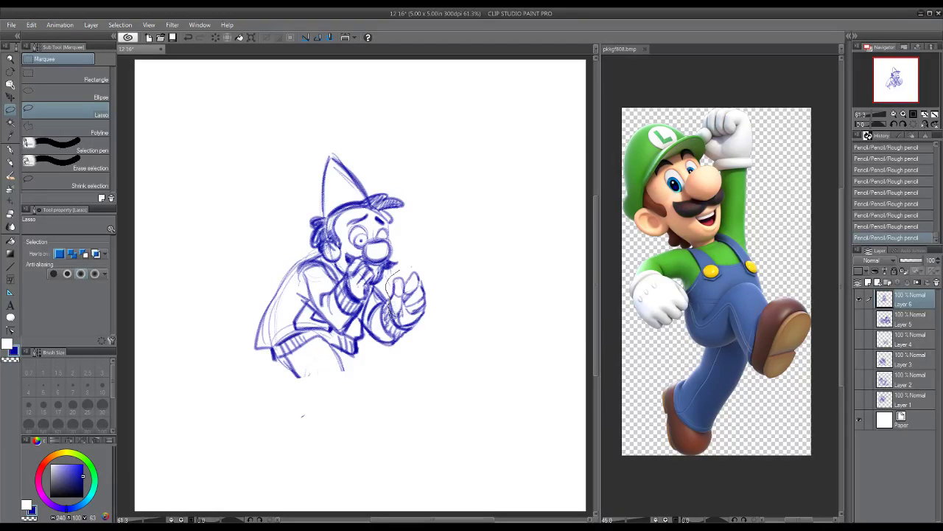
mouse_move(424, 325)
left_mouse_down()
mouse_move(427, 267)
mouse_move(398, 265)
left_mouse_up()
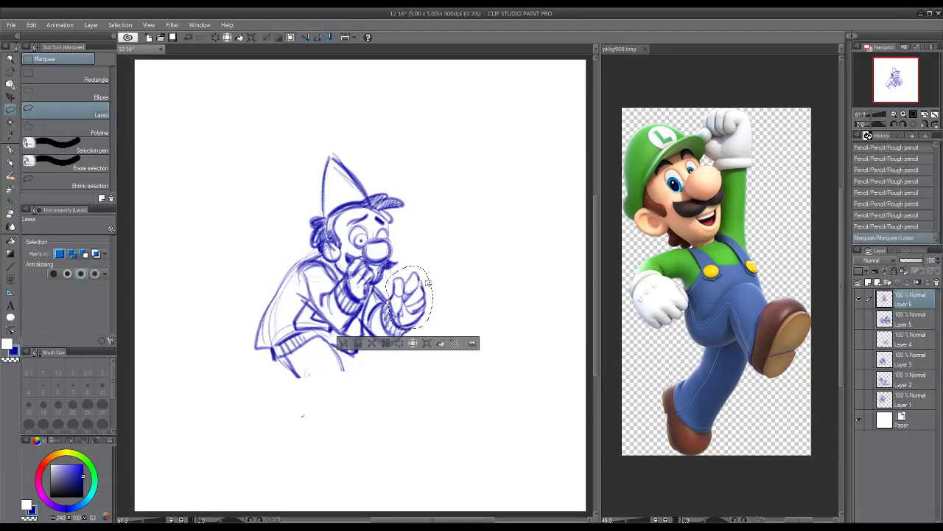
key("ctrl+t")
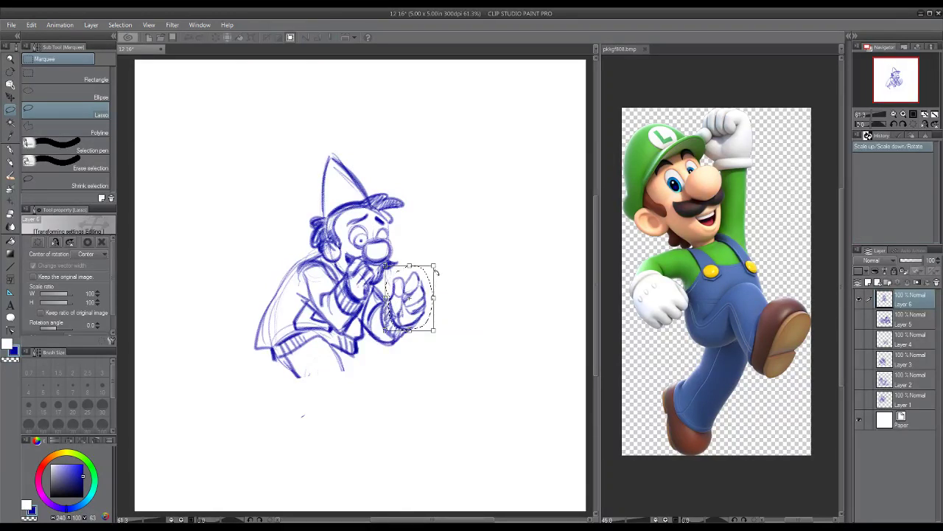
left_click_drag(434, 266, 425, 292)
left_click(88, 242)
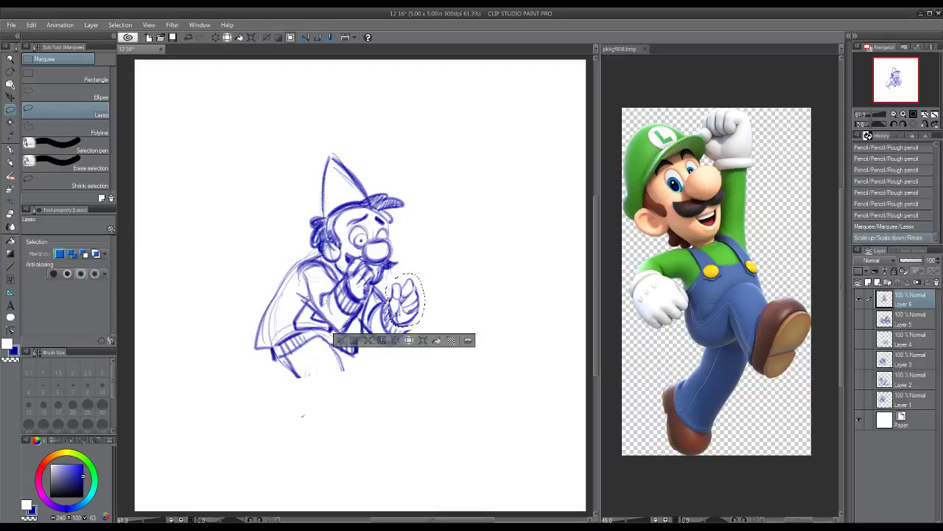
key("ctrl+d")
- Redraw the far arm's ribbed cuff with the Rough pencil so it joins the resized hand
key("p")
key("p")
left_click_drag(388, 321, 408, 329)
left_click_drag(389, 317, 408, 329)
mouse_move(392, 327)
left_mouse_down()
mouse_move(407, 332)
mouse_move(384, 339)
mouse_move(405, 343)
left_mouse_up()
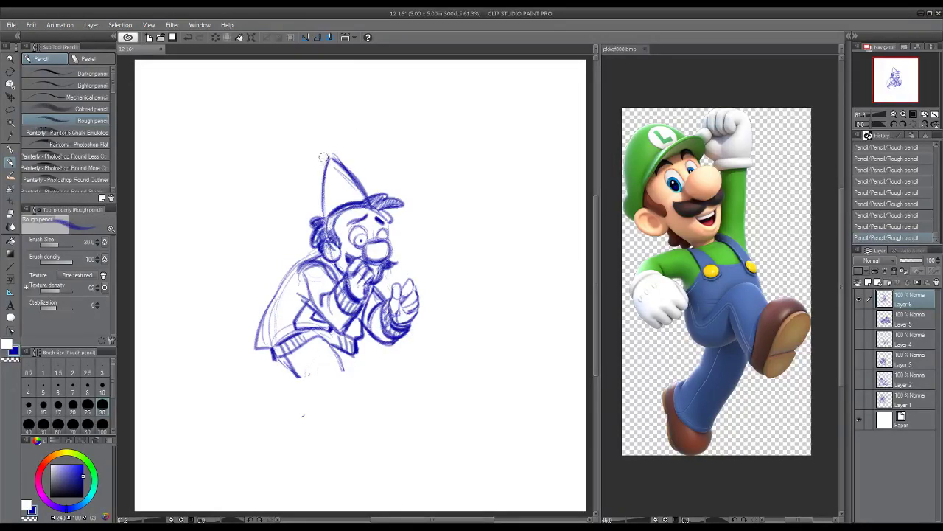
- Draw a circled L emblem on the pointed cap and a slim wand in the far hand
mouse_move(338, 177)
left_mouse_down()
mouse_move(341, 193)
mouse_move(356, 189)
mouse_move(339, 177)
mouse_move(342, 184)
left_mouse_up()
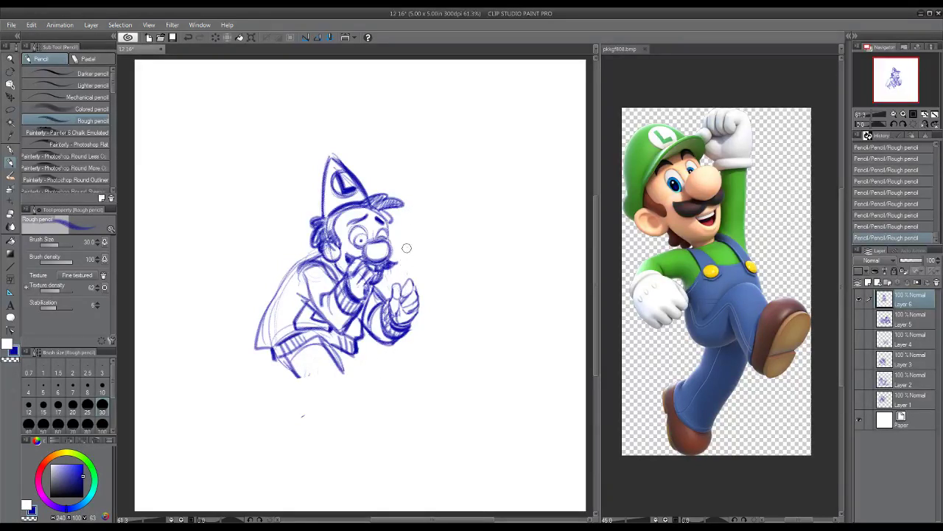
mouse_move(406, 247)
left_mouse_down()
mouse_move(399, 307)
mouse_move(410, 241)
left_mouse_up()
mouse_move(402, 284)
left_mouse_down()
mouse_move(408, 241)
mouse_move(405, 282)
left_mouse_up()
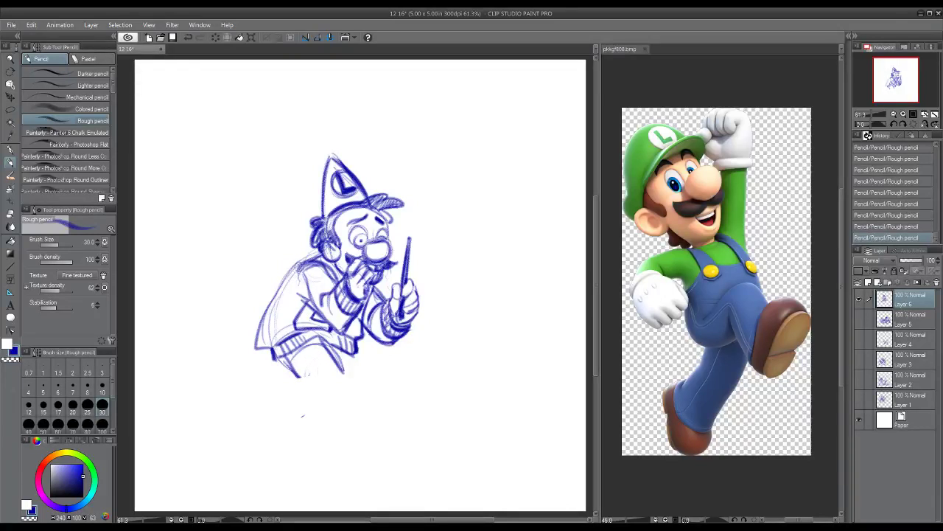
- Bolden the jacket's curved back outline from the shoulder down to the hem
left_click_drag(302, 260, 262, 337)
left_click_drag(277, 293, 262, 345)
mouse_move(269, 310)
left_mouse_down()
mouse_move(261, 344)
mouse_move(274, 347)
mouse_move(286, 275)
mouse_move(270, 300)
left_mouse_up()
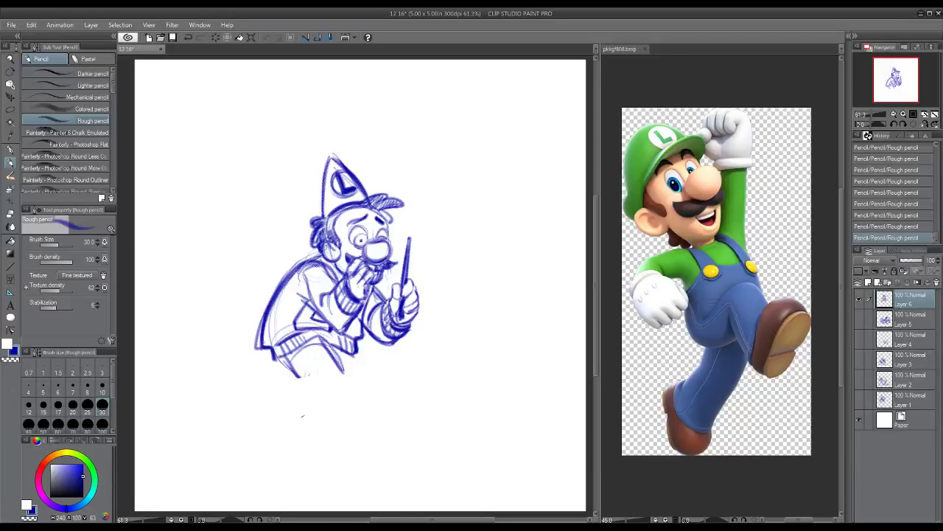
- Trim the outer edge of the jacket's curved back outline with the Snap eraser to slim the torso
mouse_move(250, 344)
left_mouse_down()
mouse_move(261, 357)
mouse_move(252, 356)
mouse_move(269, 288)
mouse_move(290, 268)
left_mouse_up()
left_click_drag(263, 308, 302, 257)
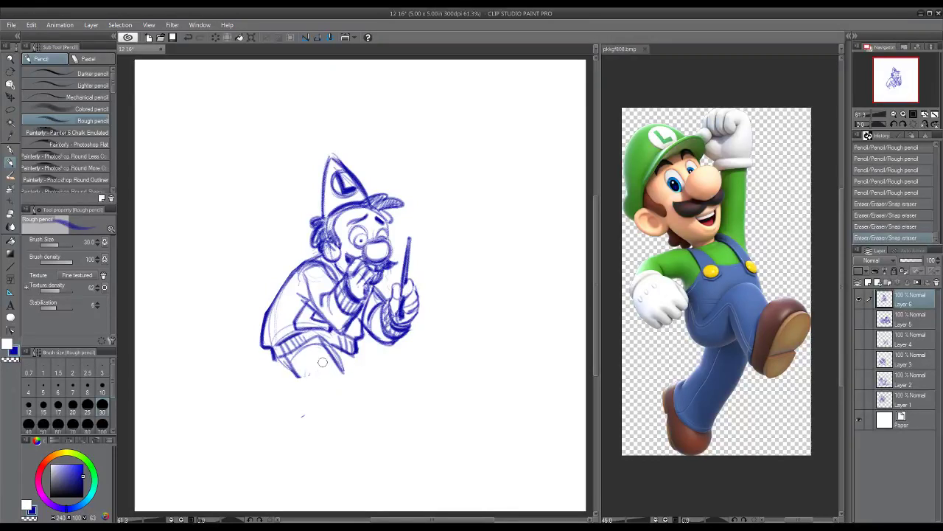
- Sketch the near trouser leg below the jacket hem with the Rough pencil, including the bent knee and cuff
left_click_drag(312, 386, 339, 373)
left_click_drag(317, 384, 341, 373)
left_click_drag(325, 375, 342, 373)
left_click_drag(321, 378, 312, 397)
mouse_move(286, 362)
left_mouse_down()
mouse_move(321, 432)
mouse_move(366, 436)
left_mouse_up()
left_click_drag(339, 376, 364, 437)
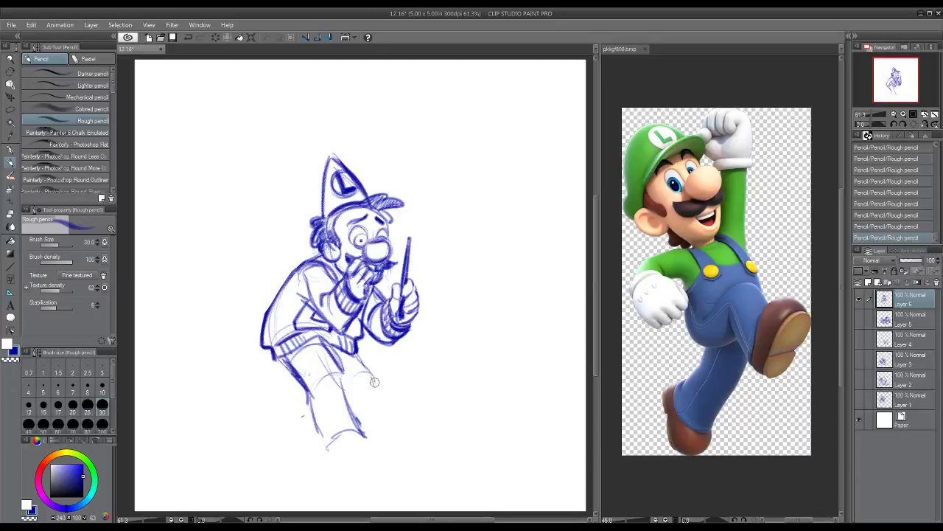
- Sketch the far trouser leg and rough in both pointed shoe shapes at the ends of the legs
left_click_drag(372, 381, 387, 425)
mouse_move(310, 394)
left_mouse_down()
mouse_move(342, 466)
mouse_move(345, 437)
mouse_move(389, 424)
mouse_move(393, 430)
mouse_move(363, 440)
mouse_move(386, 427)
mouse_move(365, 448)
mouse_move(367, 459)
mouse_move(396, 434)
mouse_move(372, 461)
mouse_move(393, 432)
mouse_move(366, 464)
mouse_move(345, 470)
mouse_move(334, 440)
left_mouse_up()
mouse_move(314, 406)
left_mouse_down()
mouse_move(310, 423)
mouse_move(334, 465)
mouse_move(347, 430)
mouse_move(339, 441)
mouse_move(357, 434)
left_mouse_up()
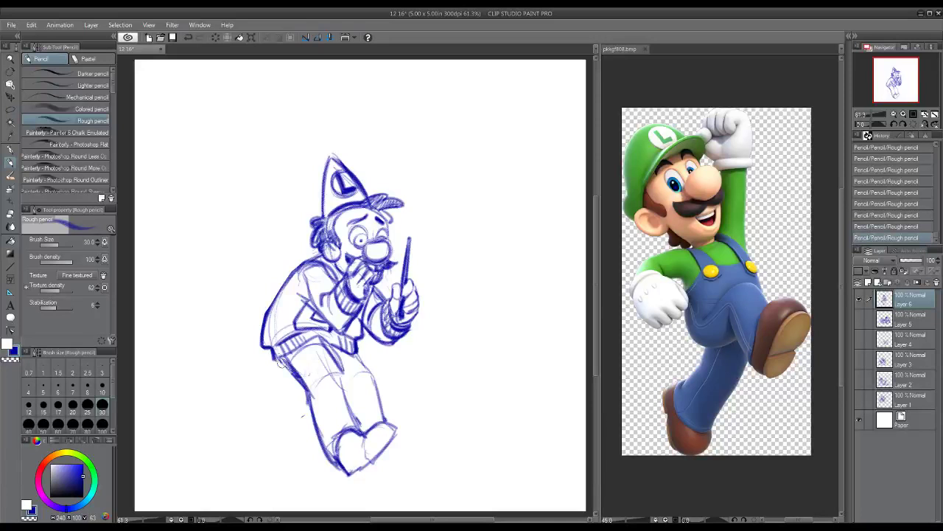
- Bolden the near leg's back outline from hem to heel and erase the excess lines around the thigh
mouse_move(282, 362)
left_mouse_down()
mouse_move(305, 388)
mouse_move(336, 464)
left_mouse_up()
mouse_move(308, 411)
left_mouse_down()
mouse_move(325, 451)
mouse_move(328, 429)
left_mouse_up()
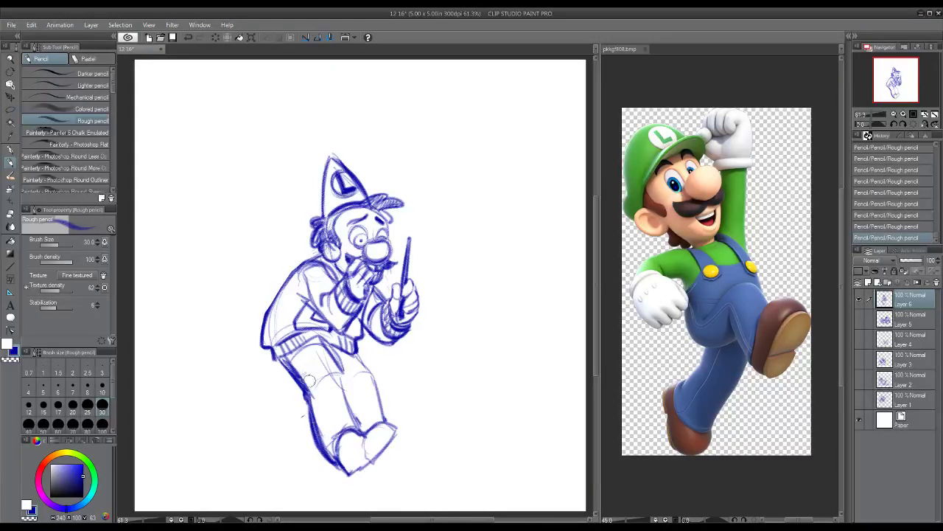
mouse_move(291, 364)
left_mouse_down()
mouse_move(339, 457)
mouse_move(332, 432)
mouse_move(333, 449)
mouse_move(343, 428)
left_mouse_up()
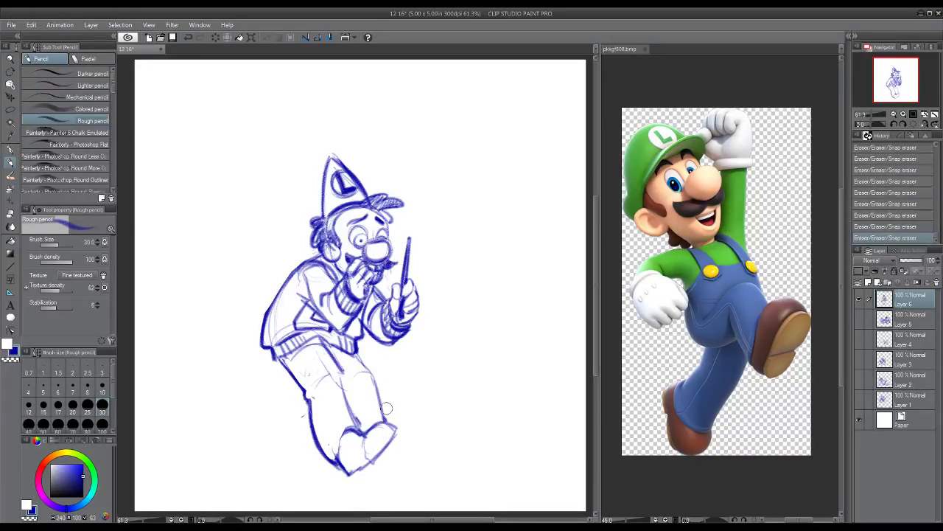
- Darken the front of the near leg and the far leg, and outline both shoes with visible soles
left_click_drag(326, 344, 338, 365)
left_click_drag(329, 346, 345, 376)
mouse_move(333, 354)
left_mouse_down()
mouse_move(344, 387)
mouse_move(312, 395)
mouse_move(332, 375)
mouse_move(345, 383)
mouse_move(353, 409)
mouse_move(339, 437)
left_mouse_up()
mouse_move(346, 428)
left_mouse_down()
mouse_move(329, 460)
mouse_move(360, 426)
mouse_move(339, 447)
mouse_move(348, 469)
mouse_move(361, 436)
mouse_move(354, 470)
mouse_move(395, 434)
mouse_move(347, 471)
mouse_move(375, 467)
mouse_move(384, 452)
mouse_move(371, 447)
mouse_move(362, 464)
left_mouse_up()
mouse_move(394, 428)
left_mouse_down()
mouse_move(346, 482)
mouse_move(356, 482)
mouse_move(351, 474)
left_mouse_up()
mouse_move(357, 356)
left_mouse_down()
mouse_move(385, 422)
mouse_move(363, 417)
mouse_move(423, 439)
mouse_move(416, 434)
mouse_move(373, 467)
mouse_move(402, 451)
mouse_move(414, 426)
mouse_move(414, 435)
mouse_move(406, 421)
mouse_move(413, 442)
mouse_move(368, 475)
mouse_move(417, 426)
mouse_move(396, 419)
left_mouse_up()
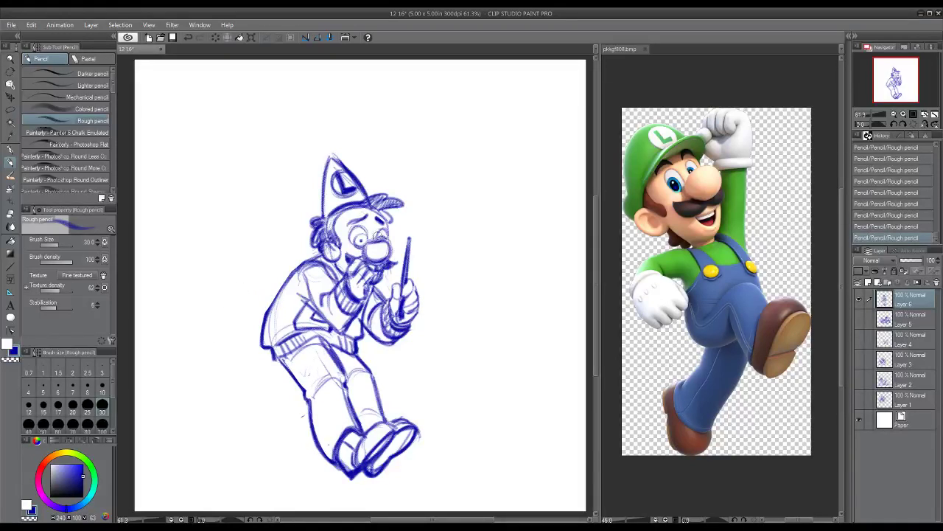
- Darken the worried eyebrows and erase the construction lines inside the jacket's near sleeve
mouse_move(346, 221)
left_mouse_down()
mouse_move(370, 210)
mouse_move(387, 227)
mouse_move(365, 256)
mouse_move(385, 260)
mouse_move(350, 259)
mouse_move(367, 250)
left_mouse_up()
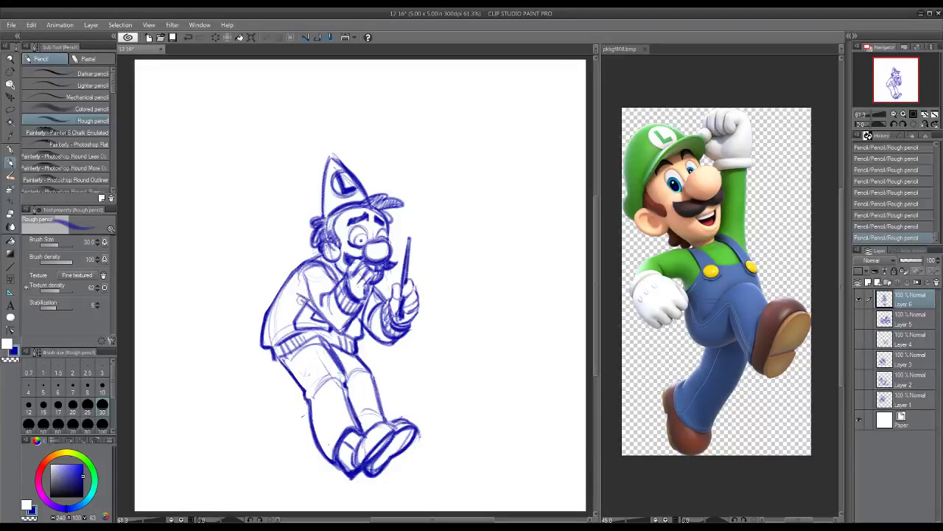
left_click_drag(298, 300, 350, 332)
mouse_move(305, 276)
left_mouse_down()
mouse_move(332, 280)
mouse_move(322, 272)
mouse_move(328, 279)
mouse_move(296, 292)
mouse_move(336, 326)
left_mouse_up()
left_click_drag(327, 319, 353, 331)
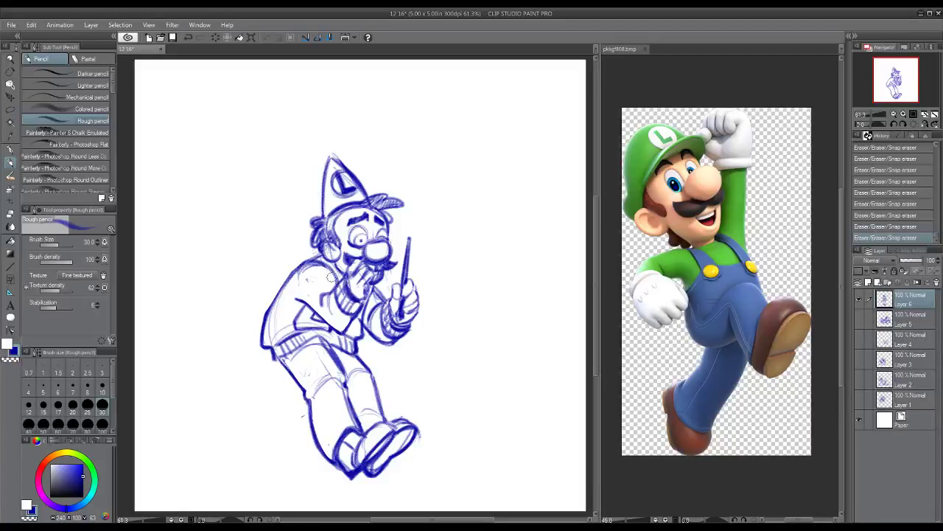
- Redraw the near sleeve's shoulder fold and the jacket's neckline with the Rough pencil
mouse_move(332, 279)
left_mouse_down()
mouse_move(325, 266)
mouse_move(296, 298)
left_mouse_up()
mouse_move(296, 295)
left_mouse_down()
mouse_move(328, 281)
mouse_move(299, 290)
left_mouse_up()
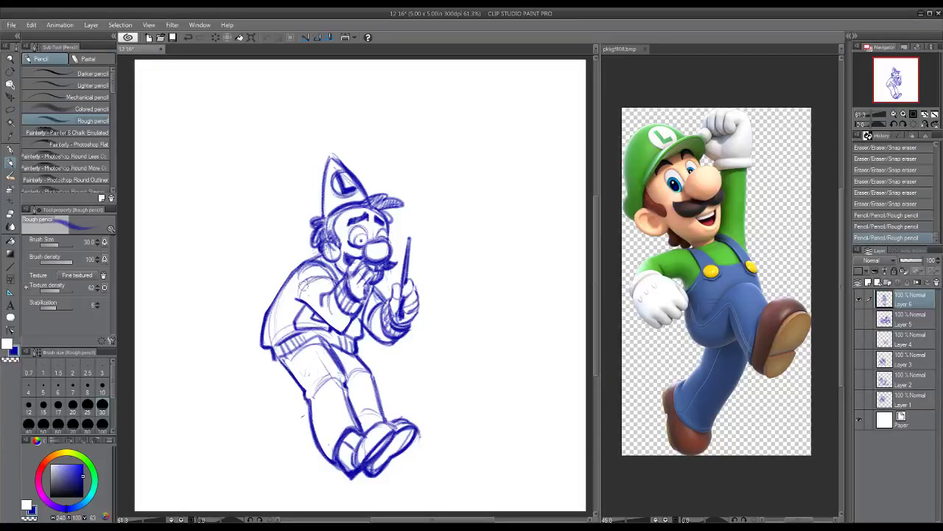
left_click_drag(339, 264, 329, 277)
mouse_move(341, 264)
left_mouse_down()
mouse_move(330, 279)
mouse_move(384, 300)
left_mouse_up()
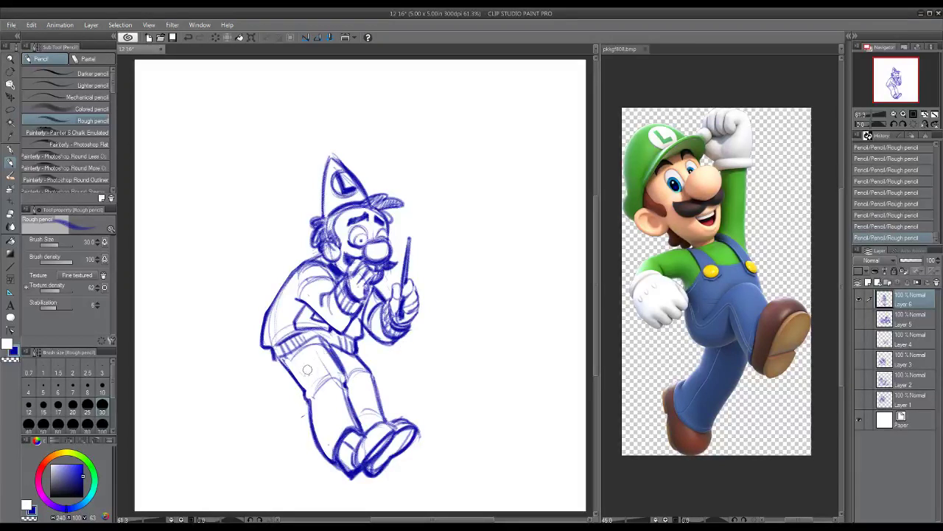
- Reinforce both trouser legs with knee folds and darker outlines, and thicken the jacket's hem
mouse_move(285, 352)
left_mouse_down()
mouse_move(317, 388)
mouse_move(339, 461)
left_mouse_up()
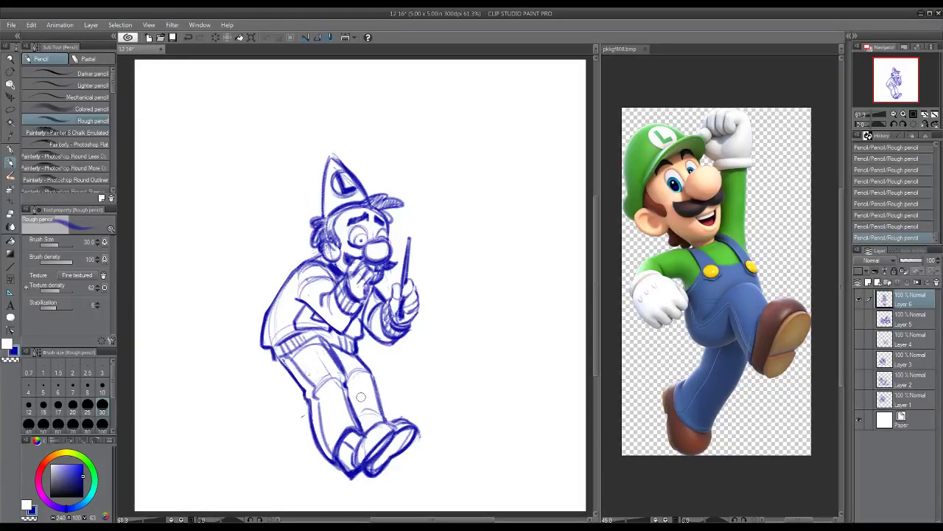
left_click_drag(354, 399, 366, 423)
mouse_move(368, 368)
left_mouse_down()
mouse_move(386, 421)
mouse_move(402, 417)
mouse_move(409, 427)
mouse_move(355, 463)
left_mouse_up()
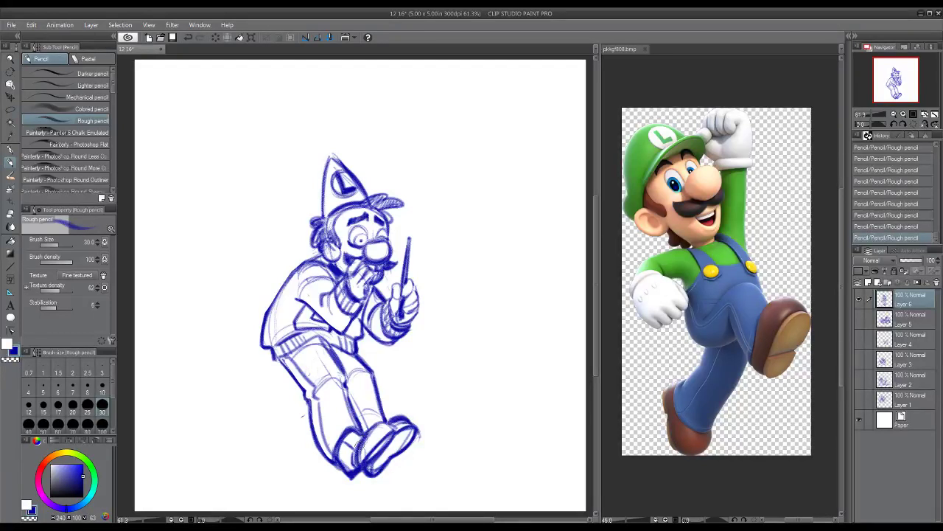
left_click_drag(382, 422, 391, 424)
mouse_move(322, 339)
left_mouse_down()
mouse_move(332, 339)
mouse_move(322, 330)
mouse_move(331, 340)
mouse_move(268, 367)
mouse_move(317, 334)
left_mouse_up()
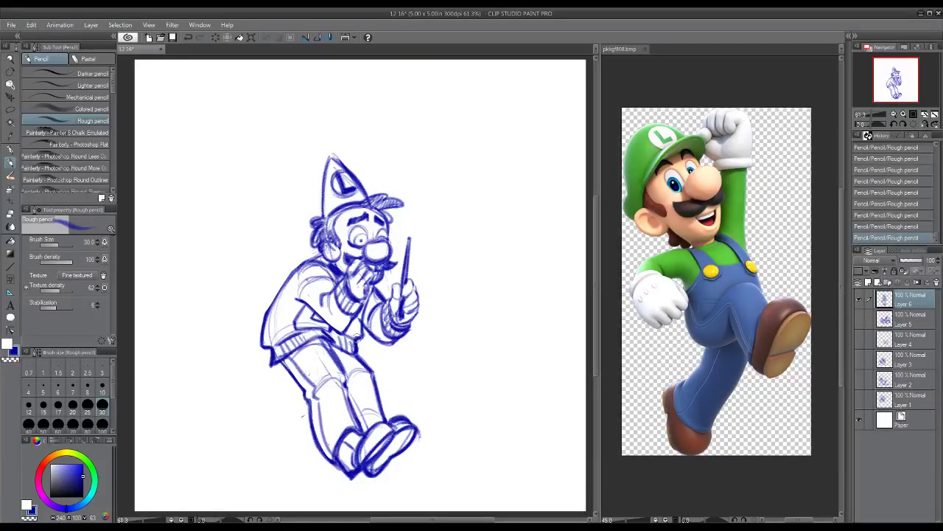
- Add small crosshatched patches to the jacket's back, shoulder and sleeve, and touch up the far eye
mouse_move(273, 309)
left_mouse_down()
mouse_move(277, 329)
mouse_move(283, 312)
mouse_move(283, 321)
mouse_move(340, 324)
left_mouse_up()
mouse_move(300, 264)
left_mouse_down()
mouse_move(287, 292)
mouse_move(302, 283)
left_mouse_up()
mouse_move(375, 237)
left_mouse_down()
mouse_move(365, 227)
mouse_move(378, 236)
left_mouse_up()
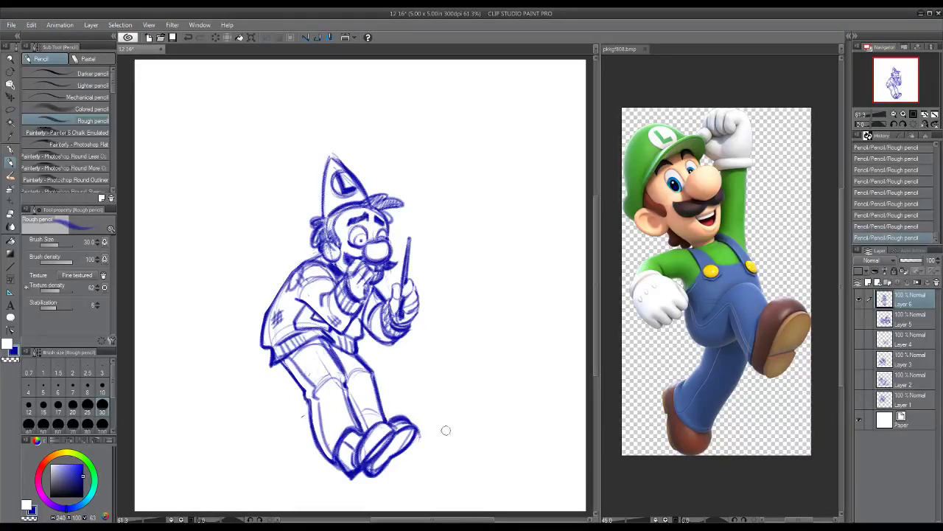
- Draw a small spider on the ground in front of the shoes and darken the hair tufts around the ear
mouse_move(445, 429)
left_mouse_down()
mouse_move(451, 421)
mouse_move(440, 426)
mouse_move(457, 433)
left_mouse_up()
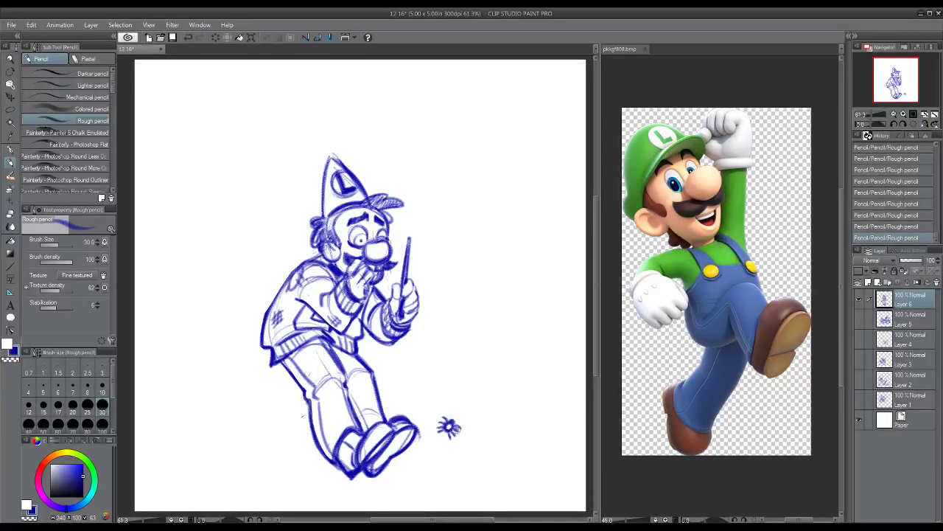
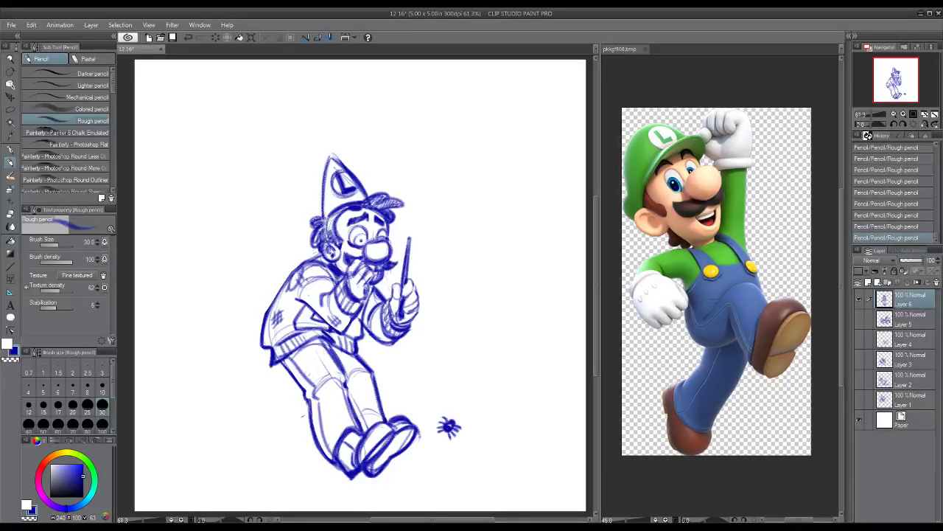
mouse_move(321, 219)
left_mouse_down()
mouse_move(308, 229)
mouse_move(305, 222)
mouse_move(324, 212)
mouse_move(328, 219)
mouse_move(311, 247)
mouse_move(333, 250)
left_mouse_up()
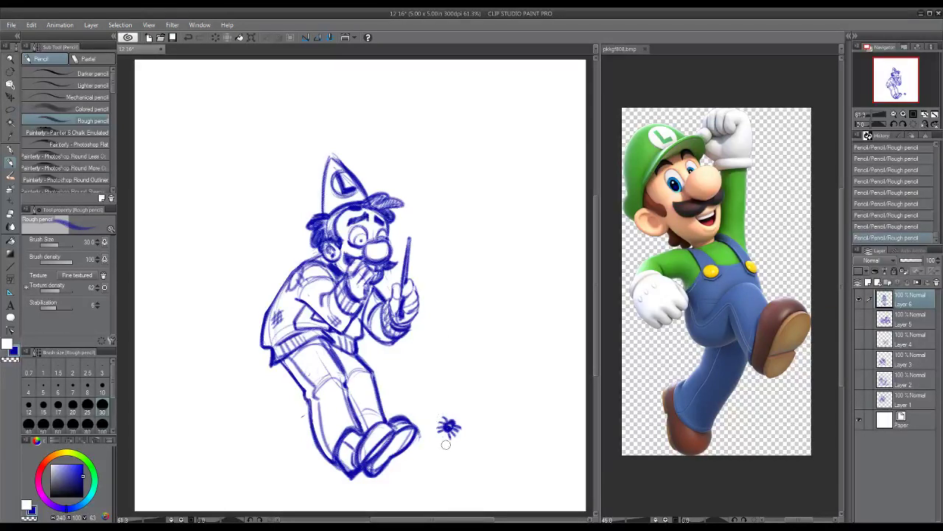
- Draw a curling magic trail from the wand down to a jagged burst around the spider, and erase stray lines
mouse_move(418, 413)
left_mouse_down()
mouse_move(436, 391)
mouse_move(451, 396)
mouse_move(431, 340)
mouse_move(434, 242)
mouse_move(436, 252)
mouse_move(421, 259)
mouse_move(400, 248)
mouse_move(459, 231)
mouse_move(446, 245)
mouse_move(449, 324)
mouse_move(439, 335)
mouse_move(466, 398)
mouse_move(458, 406)
mouse_move(479, 436)
mouse_move(453, 451)
mouse_move(434, 437)
mouse_move(420, 446)
mouse_move(462, 445)
left_mouse_up()
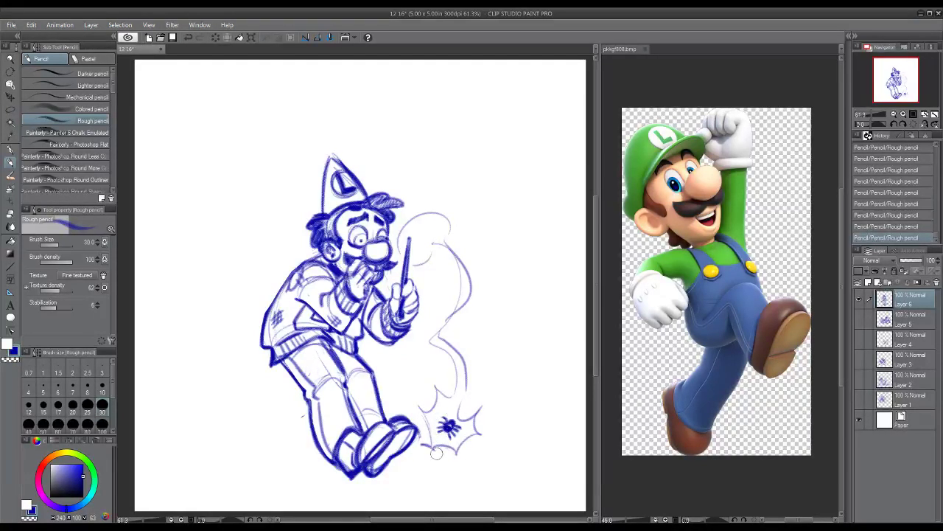
left_click_drag(419, 446, 423, 431)
left_click_drag(427, 445, 460, 455)
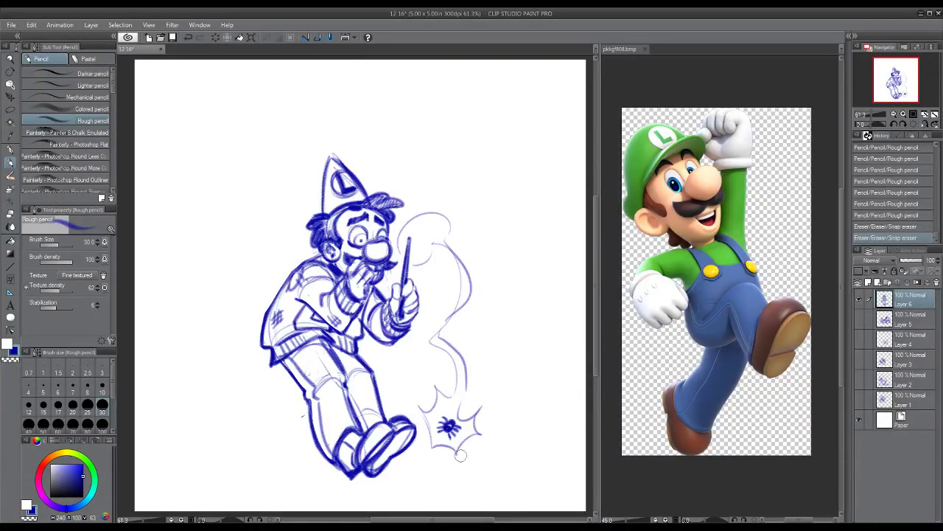
left_click(454, 286)
left_click_drag(435, 246, 428, 244)
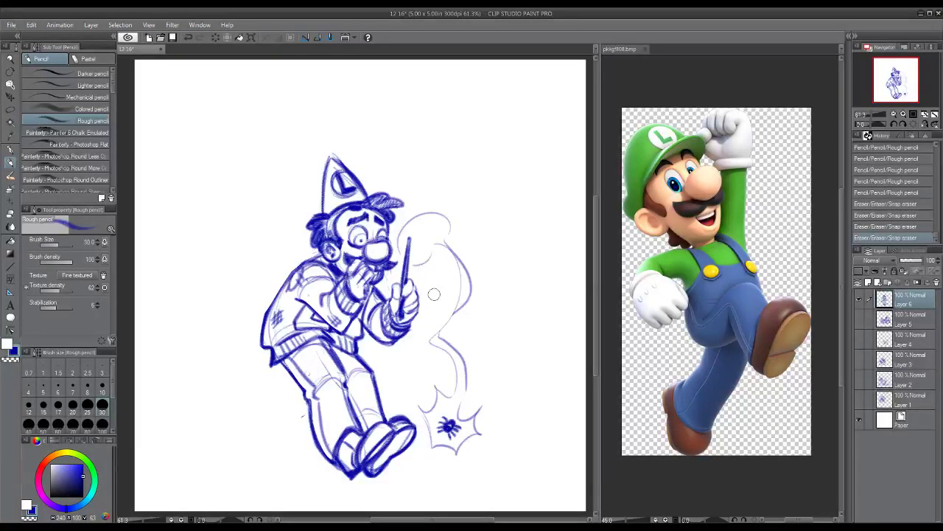
- Bolden the upper edge of the jacket's ribbed hem with repeated Rough pencil strokes
left_click_drag(319, 343, 308, 338)
left_click_drag(315, 341, 294, 354)
left_click_drag(318, 339, 308, 336)
mouse_move(311, 335)
left_mouse_down()
mouse_move(281, 345)
mouse_move(276, 362)
left_mouse_up()
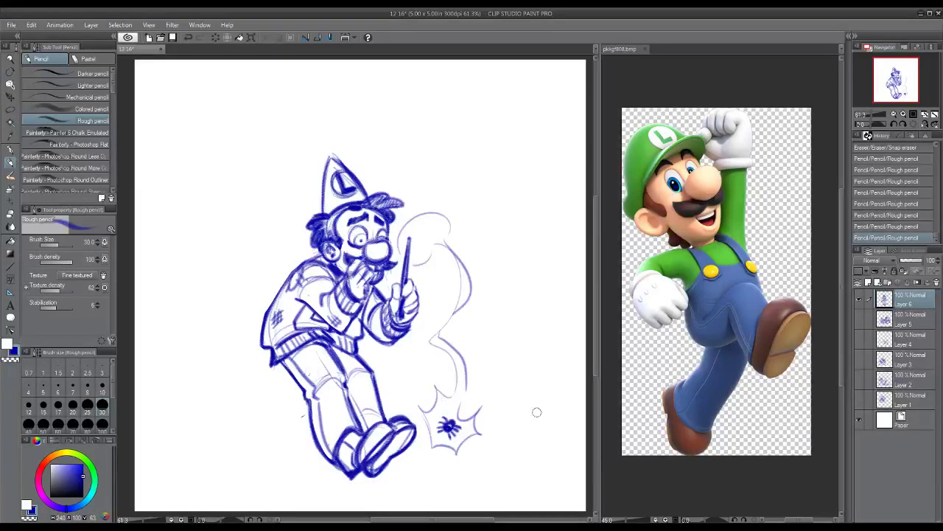
- Add the artist's signature in the lower corner and a handwritten scribble beside the legs, and save the file
left_click_drag(515, 493, 569, 486)
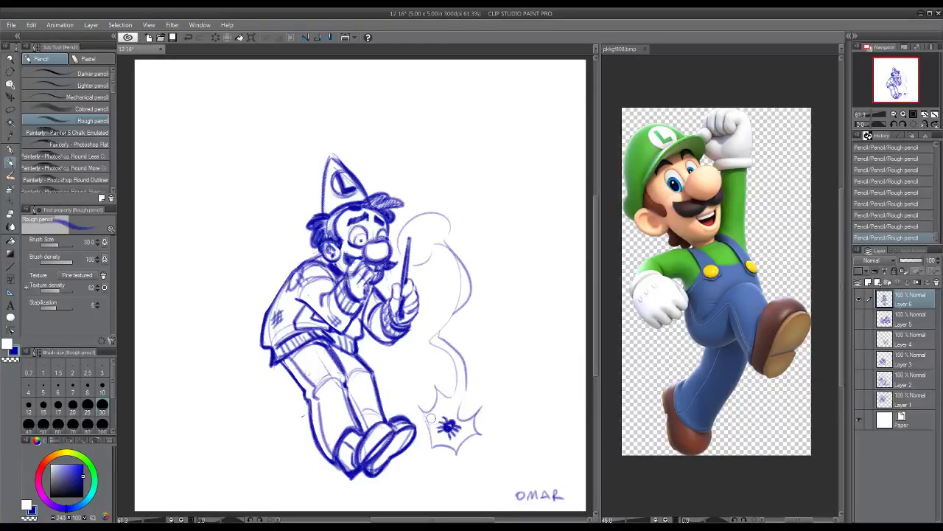
mouse_move(381, 354)
left_mouse_down()
mouse_move(391, 379)
mouse_move(402, 343)
mouse_move(451, 354)
mouse_move(385, 353)
mouse_move(384, 391)
mouse_move(403, 360)
mouse_move(431, 360)
left_mouse_up()
left_click(886, 230)
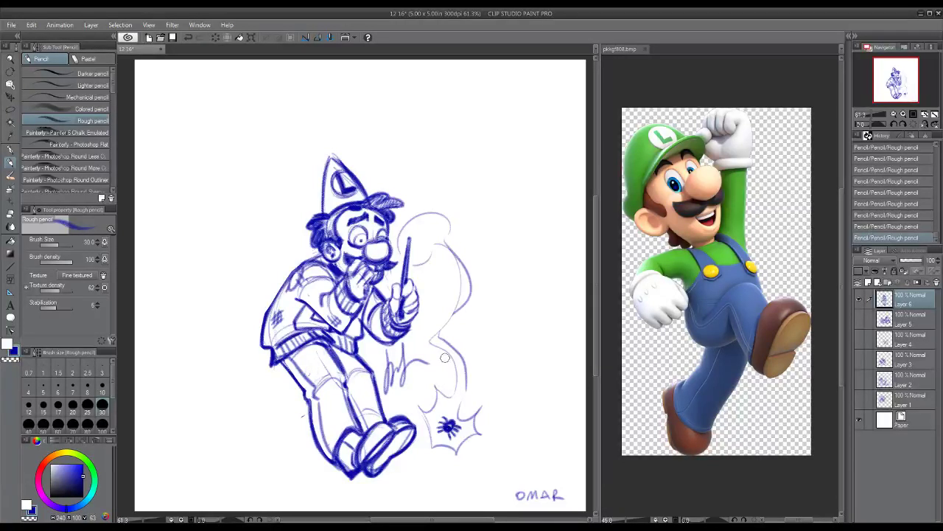
key("ctrl+s")
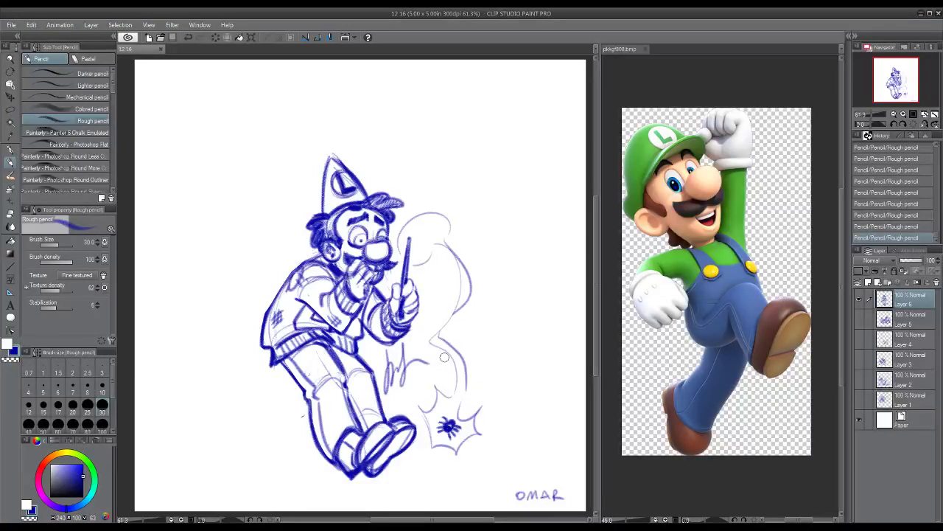
- Close the reference picture and add a new raster layer above the hidden Layer 6
left_click(643, 48)
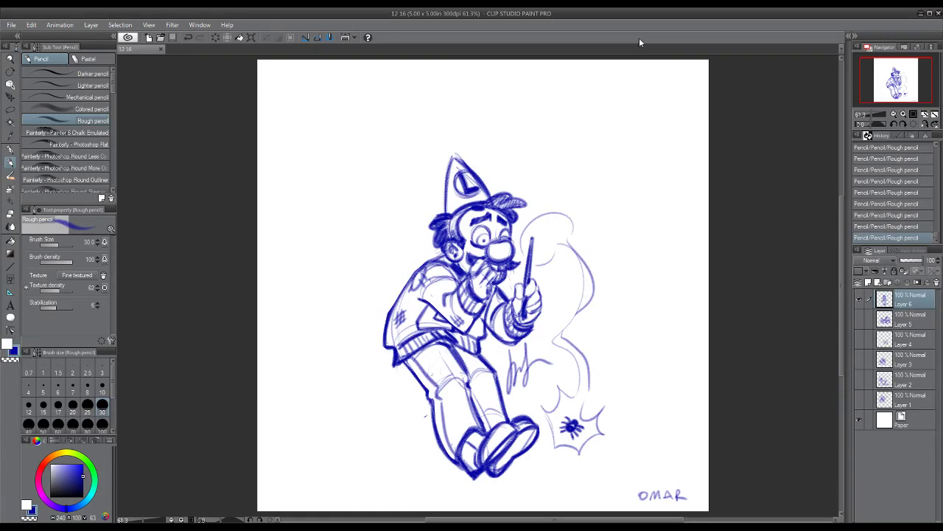
left_click(869, 282)
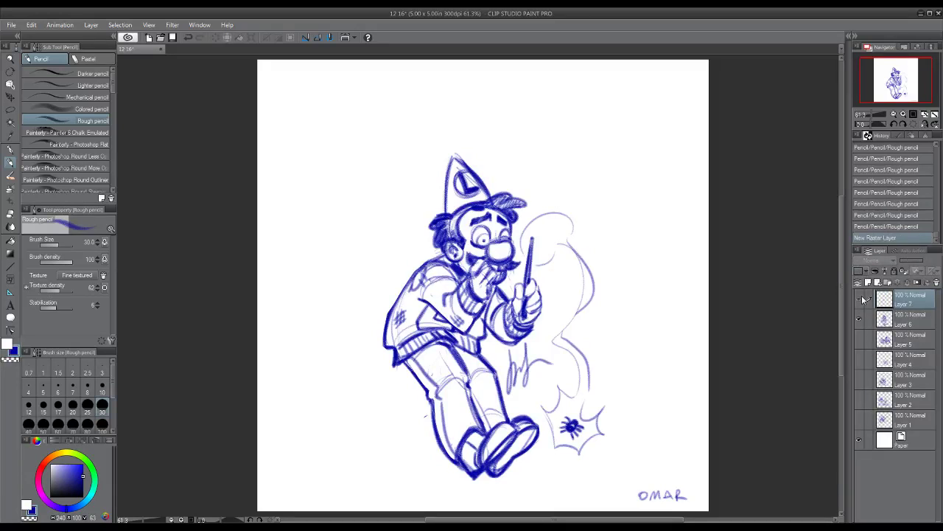
left_click(859, 318)
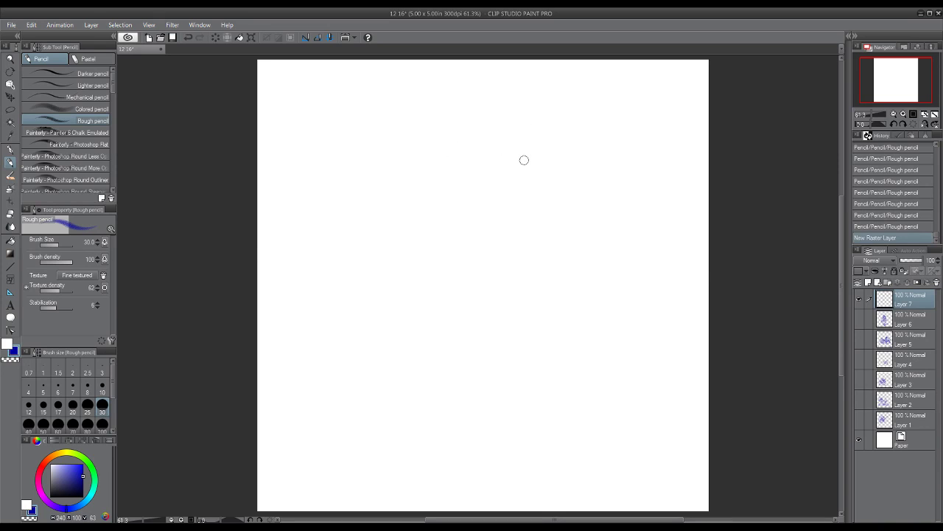
- Sketch a bald head in profile on Layer 7 with a long angular nose, half-closed eye, sideburn strokes, ear and neck
mouse_move(508, 176)
left_mouse_down()
mouse_move(464, 143)
mouse_move(443, 178)
mouse_move(474, 216)
left_mouse_up()
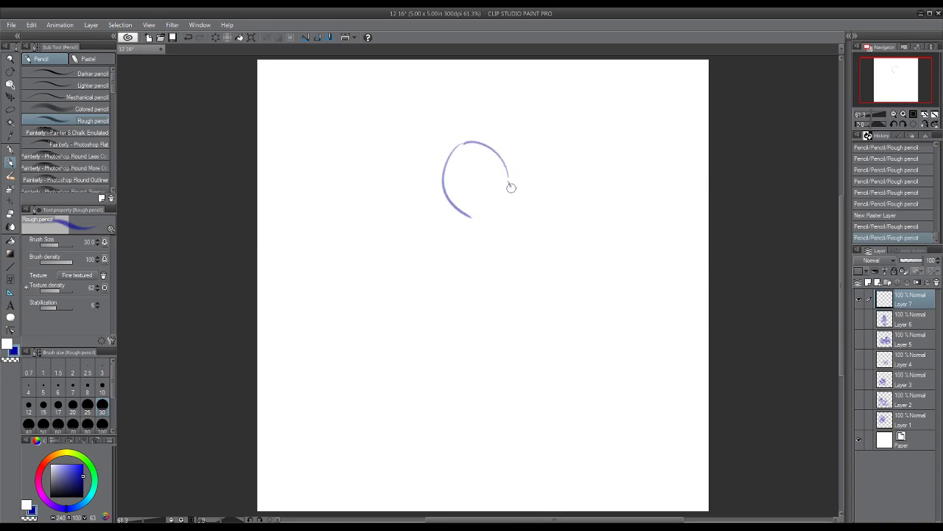
mouse_move(510, 182)
left_mouse_down()
mouse_move(519, 221)
mouse_move(495, 225)
mouse_move(502, 245)
mouse_move(474, 221)
left_mouse_up()
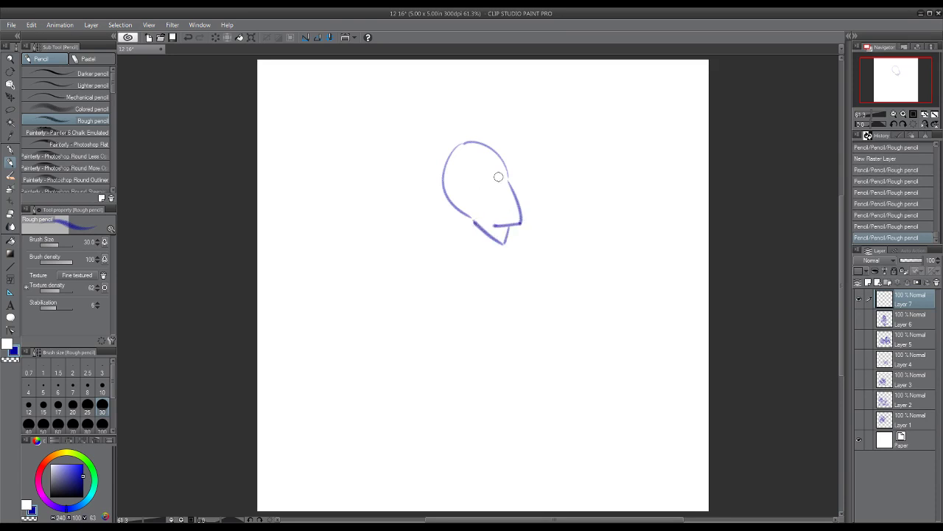
mouse_move(504, 188)
left_mouse_down()
mouse_move(473, 188)
mouse_move(512, 189)
mouse_move(476, 213)
mouse_move(459, 195)
left_mouse_up()
left_click_drag(455, 185, 452, 195)
left_click_drag(448, 184, 448, 196)
mouse_move(488, 230)
left_mouse_down()
mouse_move(487, 248)
mouse_move(476, 227)
mouse_move(484, 243)
mouse_move(465, 249)
mouse_move(495, 252)
left_mouse_up()
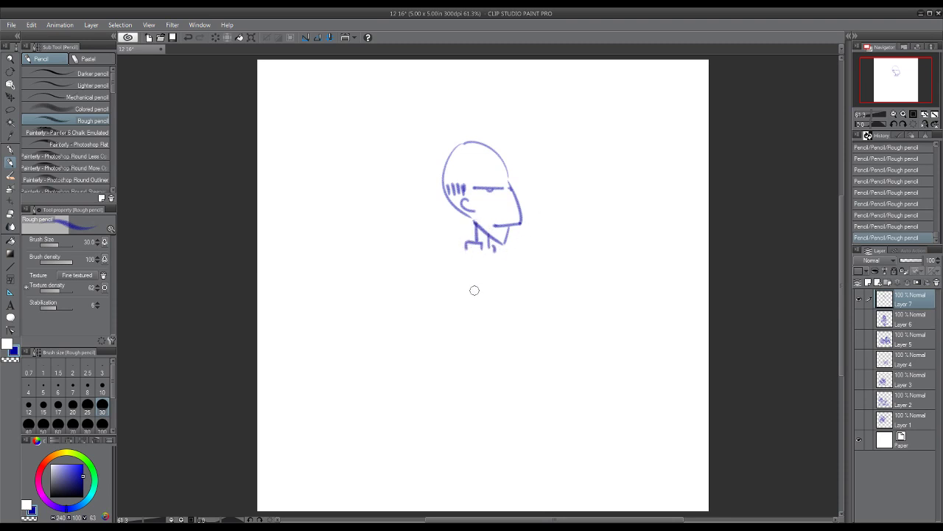
- Sketch the seated figure's near arm bent forward below the neck, and fill in the collar with dark strokes
mouse_move(465, 252)
left_mouse_down()
mouse_move(439, 281)
mouse_move(490, 286)
mouse_move(483, 295)
mouse_move(440, 289)
left_mouse_up()
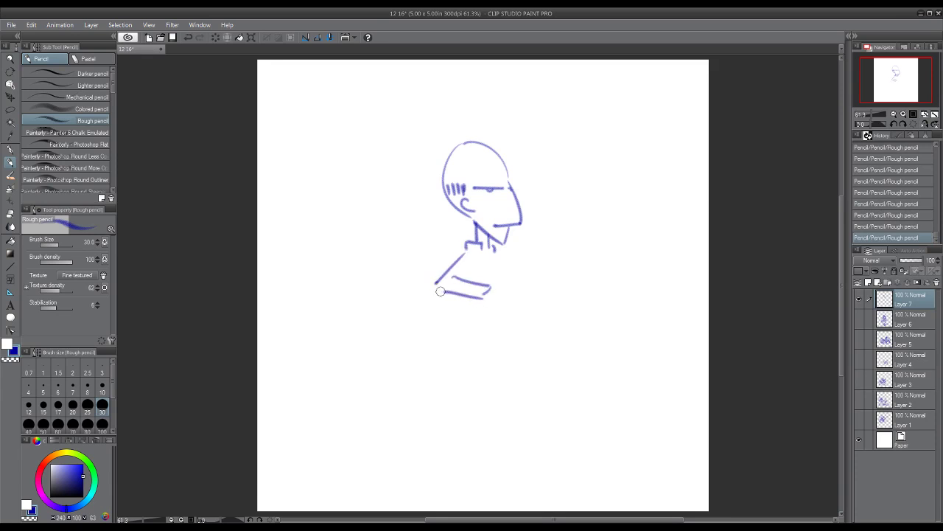
left_click(480, 252)
left_click(475, 251)
left_click(470, 251)
mouse_move(506, 257)
left_mouse_down()
mouse_move(463, 260)
mouse_move(482, 255)
left_mouse_up()
mouse_move(494, 247)
left_mouse_down()
mouse_move(504, 258)
mouse_move(465, 254)
left_mouse_up()
- Draw a boxy armchair behind the figure with backrest, armrest and base, adding the hand and chest line
mouse_move(490, 290)
left_mouse_down()
mouse_move(505, 311)
mouse_move(494, 308)
mouse_move(489, 283)
mouse_move(417, 298)
left_mouse_up()
mouse_move(462, 224)
left_mouse_down()
mouse_move(419, 227)
mouse_move(412, 289)
left_mouse_up()
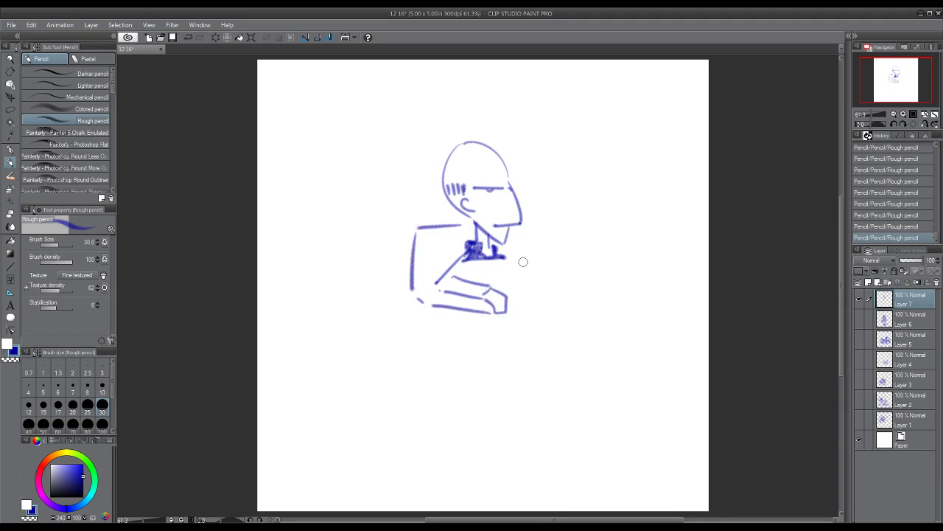
left_click_drag(505, 266, 506, 286)
mouse_move(507, 318)
left_mouse_down()
mouse_move(506, 344)
mouse_move(488, 352)
mouse_move(488, 318)
left_mouse_up()
left_click_drag(490, 354, 416, 332)
mouse_move(431, 246)
left_mouse_down()
mouse_move(425, 291)
mouse_move(463, 230)
left_mouse_up()
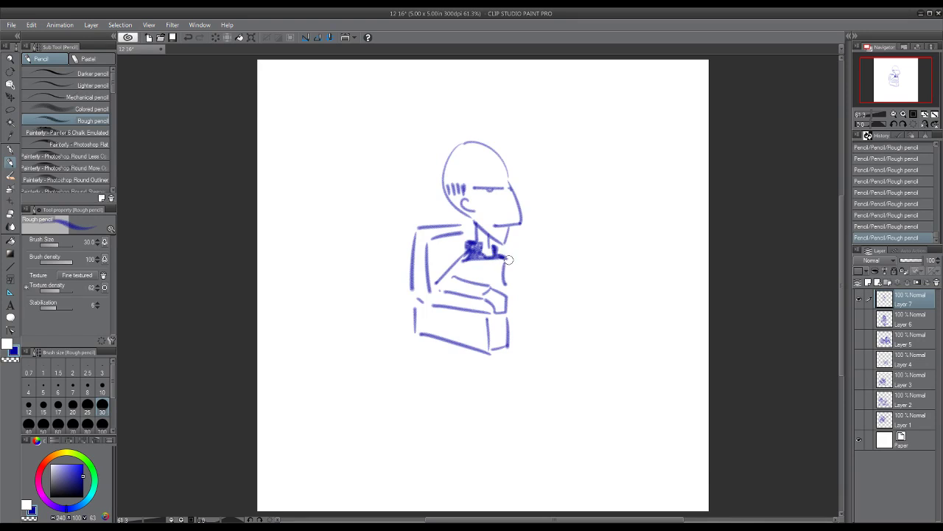
- Sketch the seated figure's legs and pointed shoes in front of the armchair, plus the far arm and far side of the chair
mouse_move(508, 259)
left_mouse_down()
mouse_move(554, 288)
mouse_move(528, 294)
mouse_move(540, 298)
mouse_move(558, 347)
mouse_move(535, 348)
mouse_move(515, 308)
left_mouse_up()
mouse_move(561, 350)
left_mouse_down()
mouse_move(564, 365)
mouse_move(540, 352)
left_mouse_up()
mouse_move(510, 315)
left_mouse_down()
mouse_move(574, 350)
mouse_move(561, 345)
left_mouse_up()
mouse_move(548, 283)
left_mouse_down()
mouse_move(558, 290)
mouse_move(558, 329)
left_mouse_up()
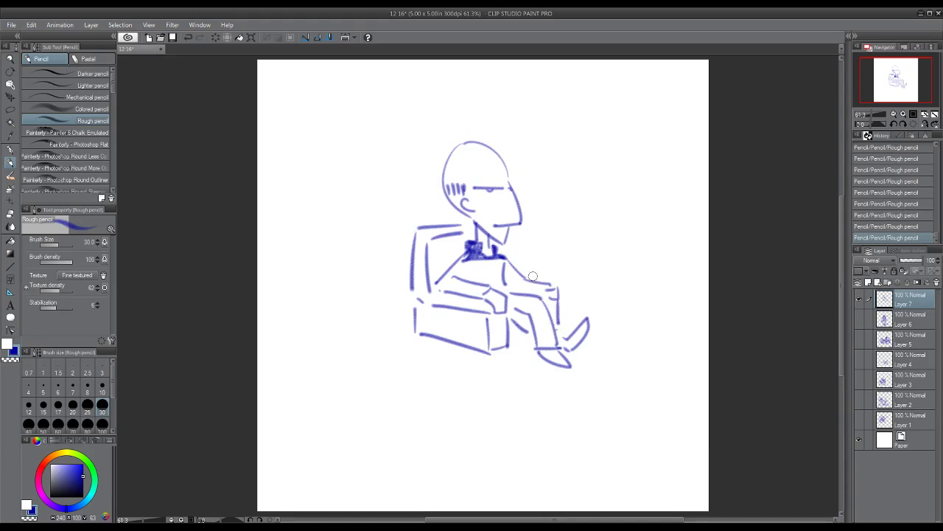
left_click_drag(534, 279, 515, 238)
- Sketch a second man's head beside the bald figure with a pointed jaw, spiky hair, frowning brows and a dark full beard
left_click_drag(327, 222, 356, 246)
mouse_move(358, 249)
left_mouse_down()
mouse_move(378, 228)
mouse_move(371, 170)
mouse_move(371, 181)
mouse_move(351, 165)
mouse_move(350, 183)
mouse_move(319, 182)
mouse_move(330, 195)
mouse_move(321, 217)
mouse_move(382, 221)
left_mouse_up()
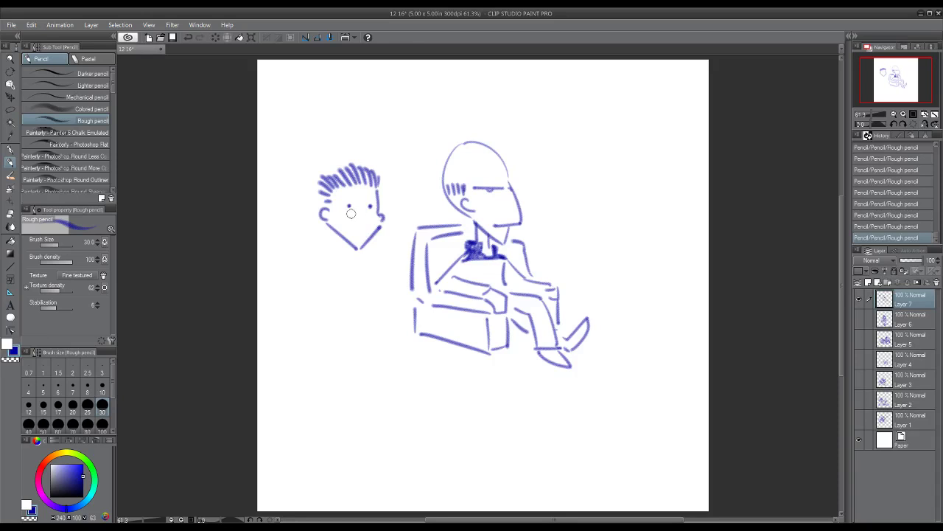
mouse_move(344, 209)
left_mouse_down()
mouse_move(365, 220)
mouse_move(342, 228)
mouse_move(344, 241)
mouse_move(357, 249)
mouse_move(375, 238)
mouse_move(371, 219)
mouse_move(336, 227)
mouse_move(340, 210)
mouse_move(334, 243)
mouse_move(353, 291)
left_mouse_up()
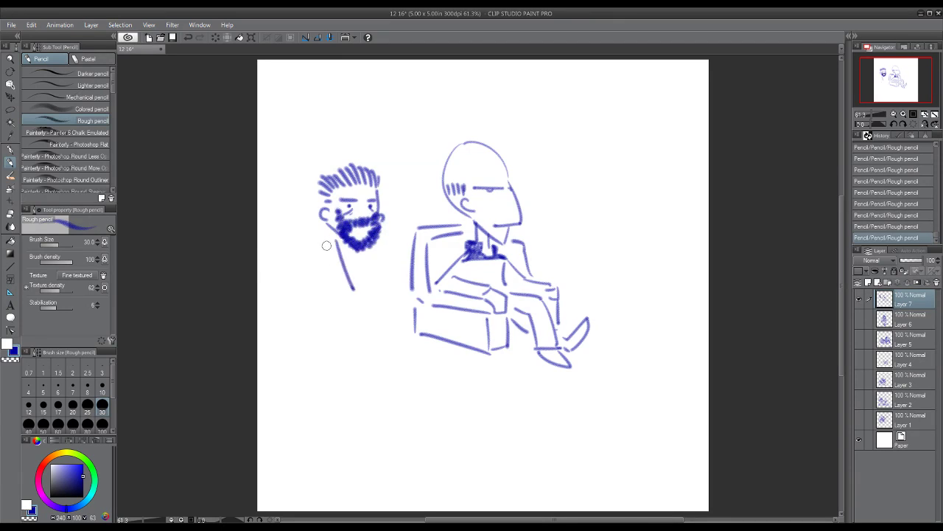
- Draw the bearded man's seated body leaning forward with clasped hands, spread legs, shoes and a chair behind him
left_click_drag(323, 242, 343, 295)
left_click_drag(379, 234, 375, 282)
mouse_move(362, 248)
left_mouse_down()
mouse_move(364, 283)
mouse_move(346, 298)
mouse_move(376, 299)
mouse_move(311, 293)
mouse_move(319, 350)
left_mouse_up()
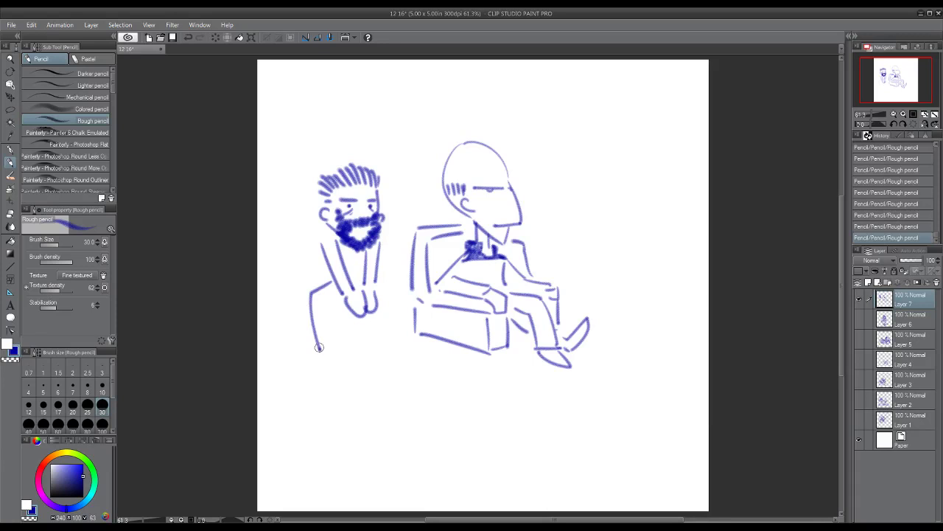
mouse_move(337, 301)
left_mouse_down()
mouse_move(349, 353)
mouse_move(315, 363)
mouse_move(343, 351)
left_mouse_up()
mouse_move(380, 272)
left_mouse_down()
mouse_move(407, 296)
mouse_move(396, 340)
mouse_move(417, 352)
mouse_move(382, 349)
mouse_move(386, 310)
mouse_move(373, 312)
mouse_move(395, 313)
mouse_move(299, 316)
mouse_move(297, 233)
mouse_move(313, 229)
left_mouse_up()
left_click_drag(383, 237, 392, 292)
left_click_drag(358, 327, 379, 330)
left_click_drag(361, 336, 377, 341)
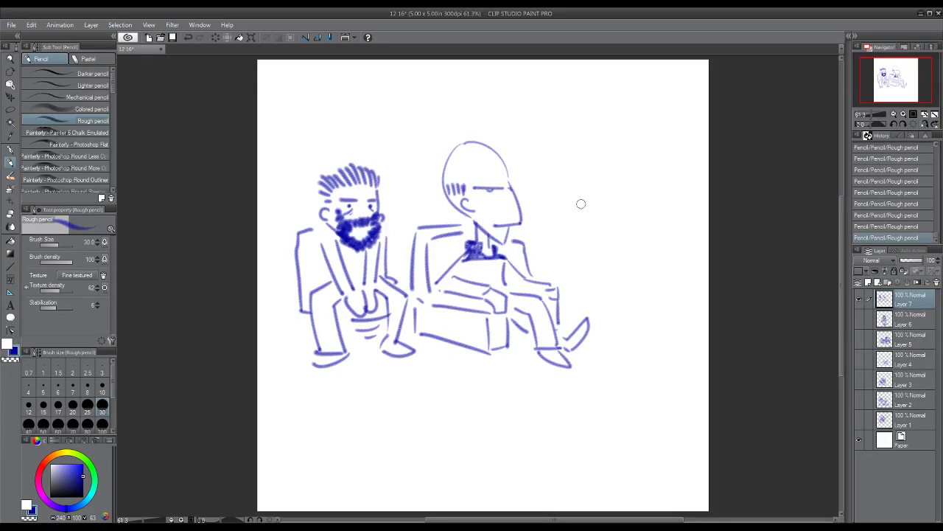
- Sketch a small seated woman beyond the bald figure with a pointed face, piled curly hair, bent arms, skirt, legs and chair
mouse_move(590, 210)
left_mouse_down()
mouse_move(572, 185)
mouse_move(559, 218)
mouse_move(574, 235)
mouse_move(586, 211)
mouse_move(574, 217)
left_mouse_up()
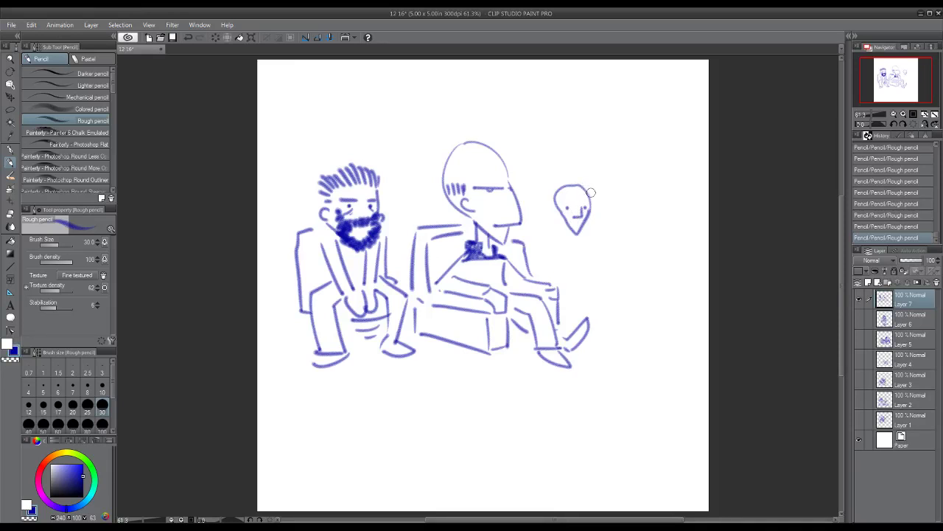
mouse_move(580, 180)
left_mouse_down()
mouse_move(595, 226)
mouse_move(569, 176)
mouse_move(543, 210)
mouse_move(551, 222)
mouse_move(577, 159)
mouse_move(565, 143)
mouse_move(555, 148)
mouse_move(555, 183)
left_mouse_up()
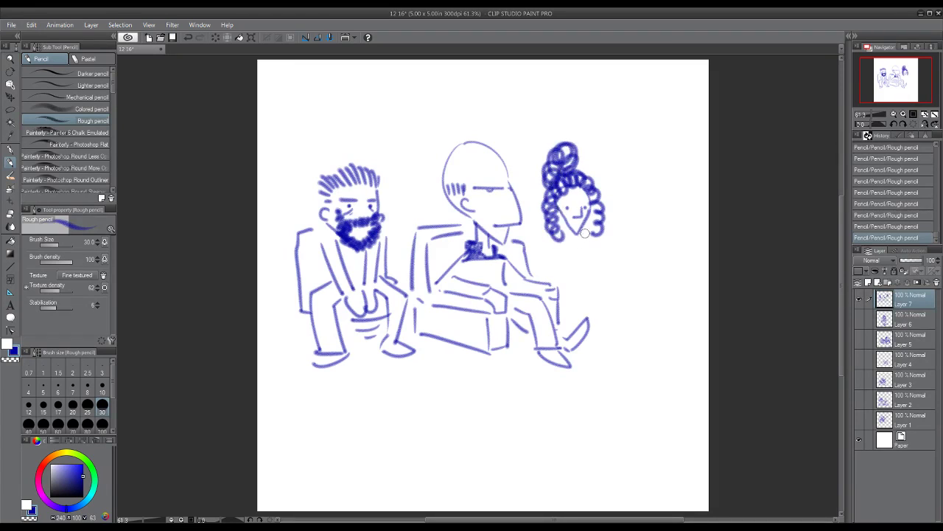
mouse_move(582, 233)
left_mouse_down()
mouse_move(562, 263)
mouse_move(574, 285)
mouse_move(597, 270)
mouse_move(621, 276)
mouse_move(578, 292)
mouse_move(542, 258)
mouse_move(562, 256)
mouse_move(540, 267)
mouse_move(619, 253)
mouse_move(623, 312)
left_mouse_up()
mouse_move(607, 282)
left_mouse_down()
mouse_move(613, 315)
mouse_move(599, 321)
mouse_move(613, 324)
mouse_move(628, 313)
mouse_move(621, 320)
mouse_move(557, 297)
left_mouse_up()
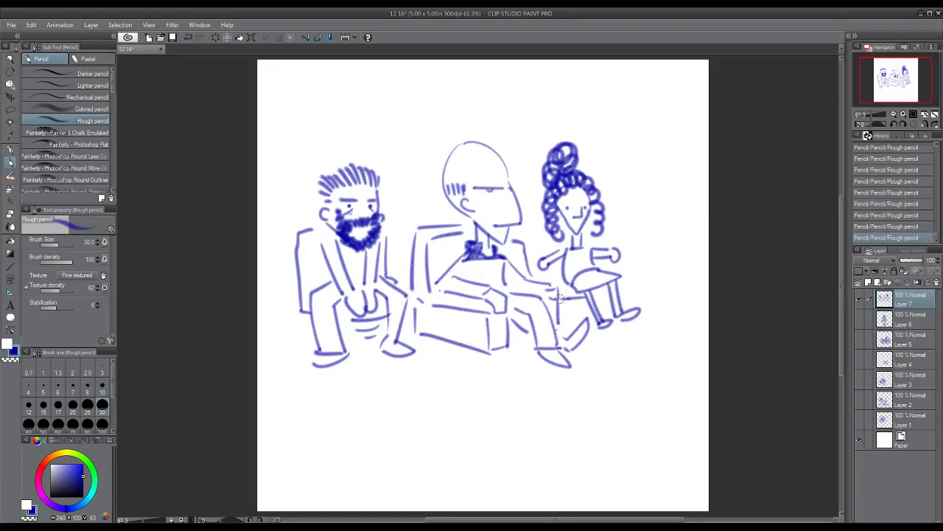
mouse_move(534, 259)
left_mouse_down()
mouse_move(535, 223)
mouse_move(547, 223)
left_mouse_up()
mouse_move(618, 289)
left_mouse_down()
mouse_move(637, 284)
mouse_move(620, 277)
left_mouse_up()
mouse_move(595, 235)
left_mouse_down()
mouse_move(585, 305)
mouse_move(602, 294)
mouse_move(579, 313)
left_mouse_up()
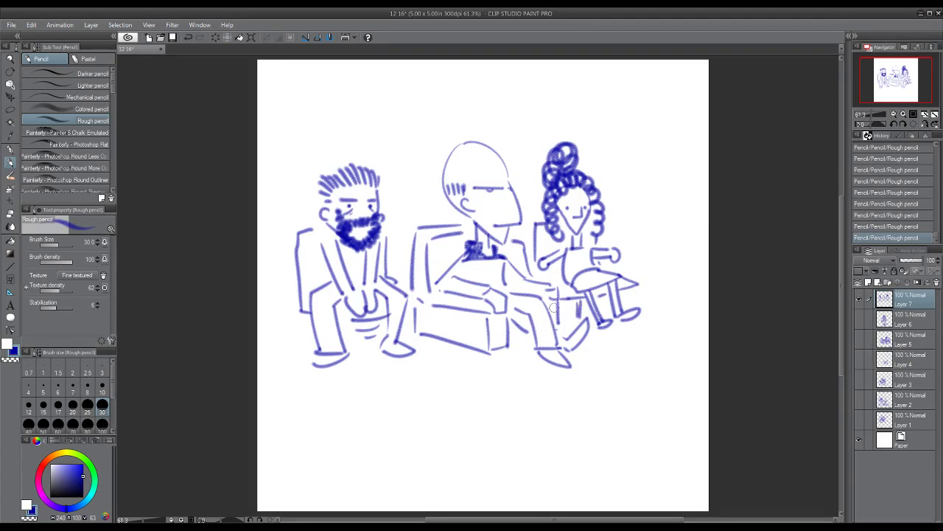
- Draw a curved railing behind the three seated figures, with a double line beside the bearded man
left_click_drag(439, 177, 393, 171)
left_click_drag(317, 185, 260, 216)
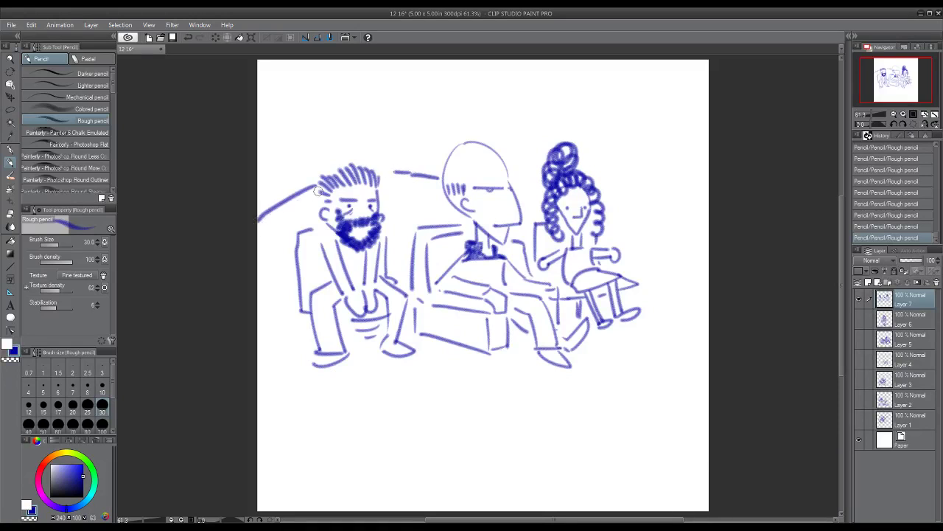
left_click_drag(318, 187, 258, 221)
left_click_drag(620, 232, 662, 256)
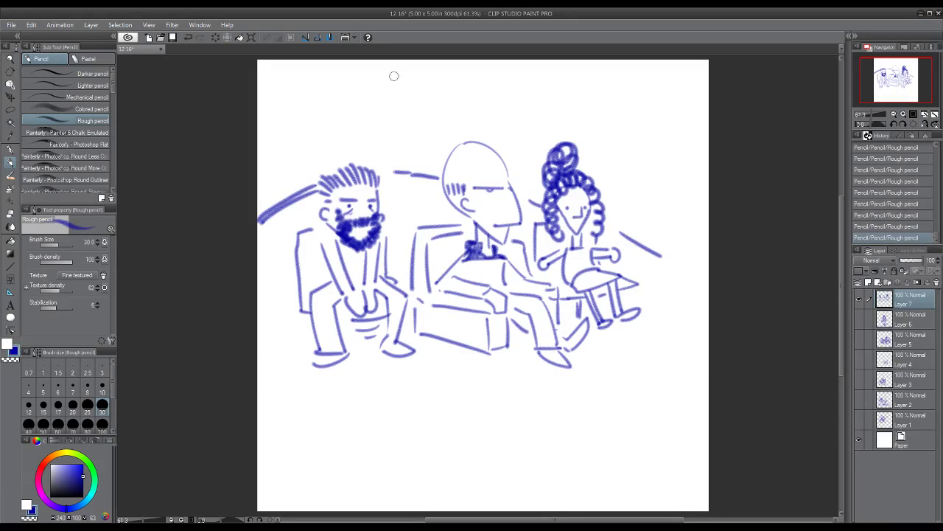
- Sketch a frowning head with a ridged forehead, pointed chin and thick dark hair above the railing behind the seated men
mouse_move(436, 97)
left_mouse_down()
mouse_move(400, 106)
mouse_move(426, 105)
mouse_move(409, 118)
mouse_move(411, 93)
mouse_move(424, 92)
mouse_move(406, 87)
mouse_move(440, 96)
mouse_move(441, 117)
mouse_move(415, 133)
mouse_move(386, 104)
left_mouse_up()
mouse_move(421, 73)
left_mouse_down()
mouse_move(372, 122)
mouse_move(381, 102)
mouse_move(376, 125)
left_mouse_up()
mouse_move(384, 85)
left_mouse_down()
mouse_move(371, 125)
mouse_move(380, 131)
mouse_move(396, 89)
mouse_move(377, 116)
left_mouse_up()
mouse_move(419, 74)
left_mouse_down()
mouse_move(437, 82)
mouse_move(438, 126)
mouse_move(450, 122)
mouse_move(437, 130)
left_mouse_up()
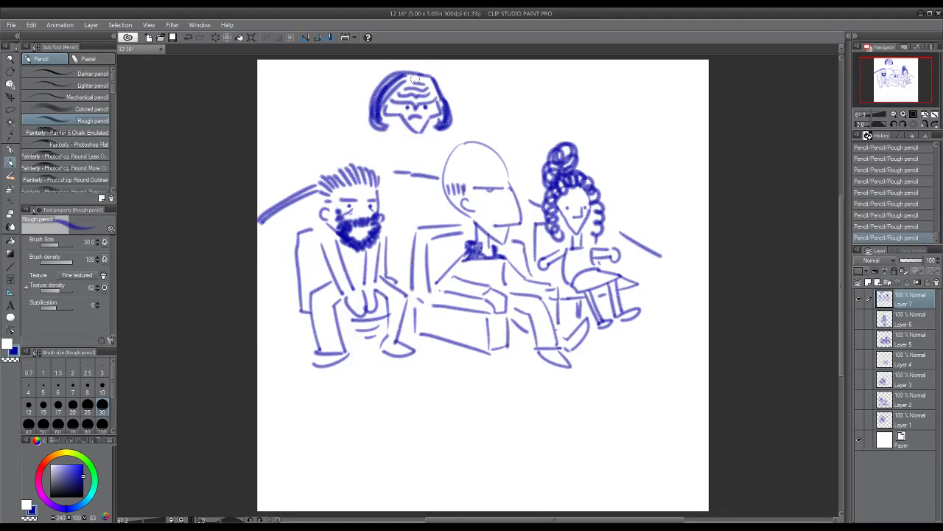
mouse_move(442, 101)
left_mouse_down()
mouse_move(440, 88)
mouse_move(451, 116)
left_mouse_up()
left_click_drag(428, 75, 443, 107)
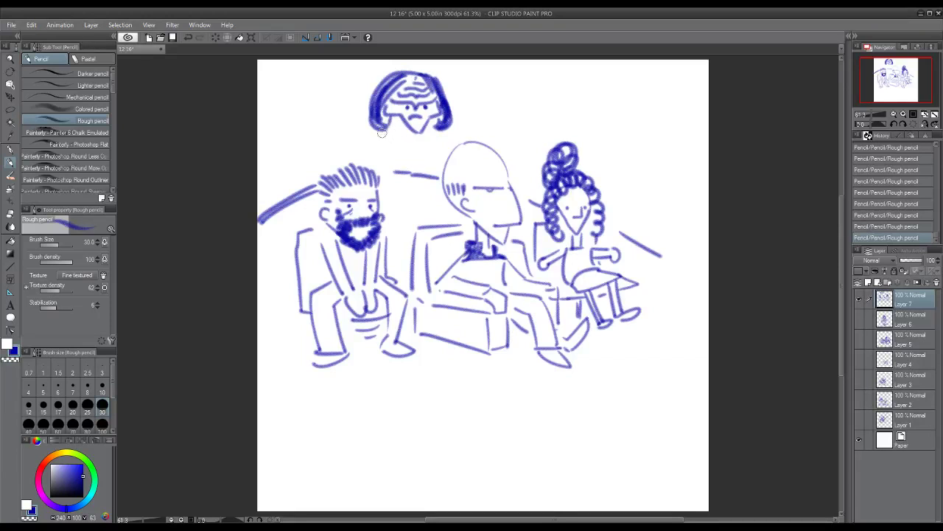
- Draw the ridged-forehead figure's shoulders, beard or collar shading and jagged chest lines, and clean up the bald head's overlapping edge
left_click_drag(373, 126, 345, 156)
left_click_drag(401, 136, 387, 168)
mouse_move(442, 125)
left_mouse_down()
mouse_move(460, 143)
mouse_move(422, 174)
left_mouse_up()
mouse_move(392, 160)
left_mouse_down()
mouse_move(410, 171)
mouse_move(394, 132)
mouse_move(425, 128)
left_mouse_up()
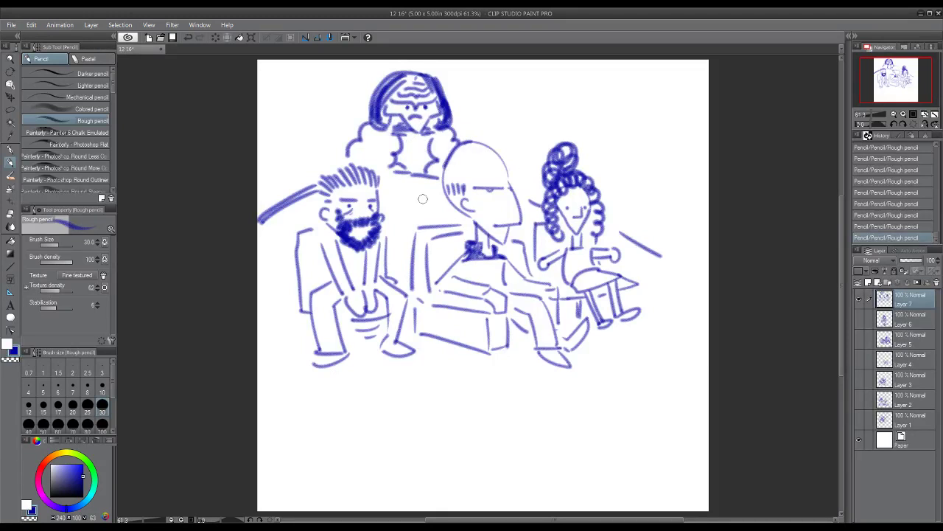
mouse_move(456, 141)
left_mouse_down()
mouse_move(441, 178)
mouse_move(454, 198)
left_mouse_up()
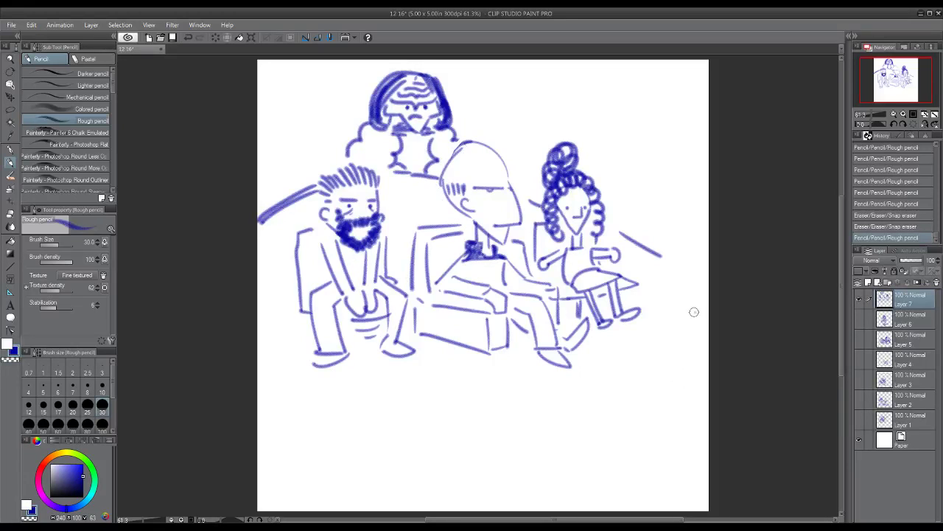
- Sketch a square head below the curly-haired woman with worried eyes, a flat mouth, short scribbled hair, neck and dark collar
mouse_move(694, 312)
left_mouse_down()
mouse_move(651, 313)
mouse_move(649, 361)
left_mouse_up()
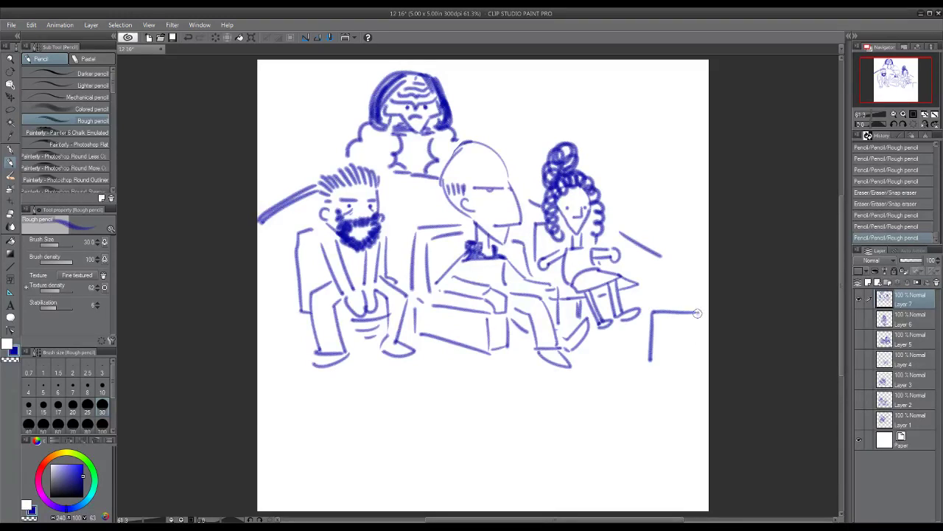
mouse_move(697, 313)
left_mouse_down()
mouse_move(699, 367)
mouse_move(647, 365)
mouse_move(666, 337)
mouse_move(684, 338)
mouse_move(658, 333)
mouse_move(667, 355)
left_mouse_up()
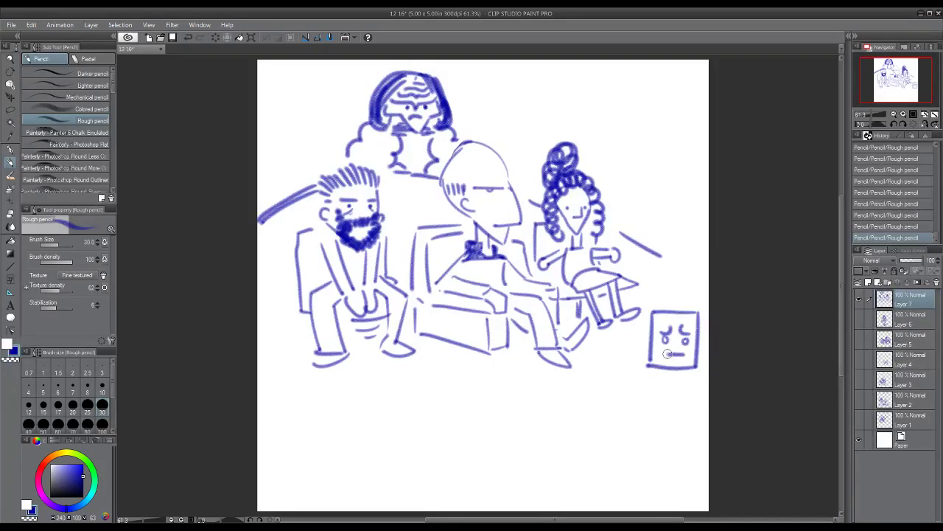
left_click_drag(694, 313, 652, 308)
left_click_drag(680, 369, 678, 386)
mouse_move(669, 369)
left_mouse_down()
mouse_move(670, 388)
mouse_move(656, 386)
mouse_move(689, 391)
left_mouse_up()
left_click_drag(662, 388, 667, 394)
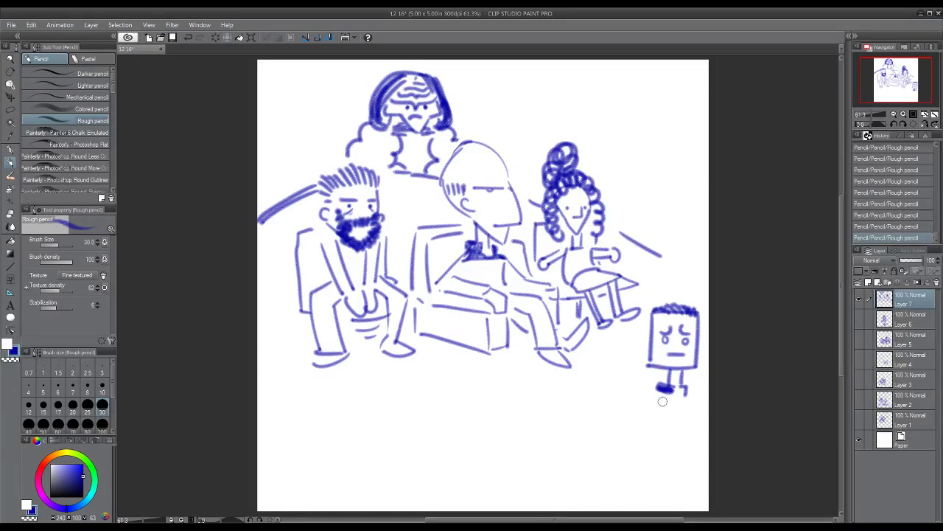
- Add a diagonal sash across the ridged-forehead figure's chest and darken the hair on both sides of the face
mouse_move(401, 133)
left_mouse_down()
mouse_move(426, 161)
mouse_move(413, 173)
left_mouse_up()
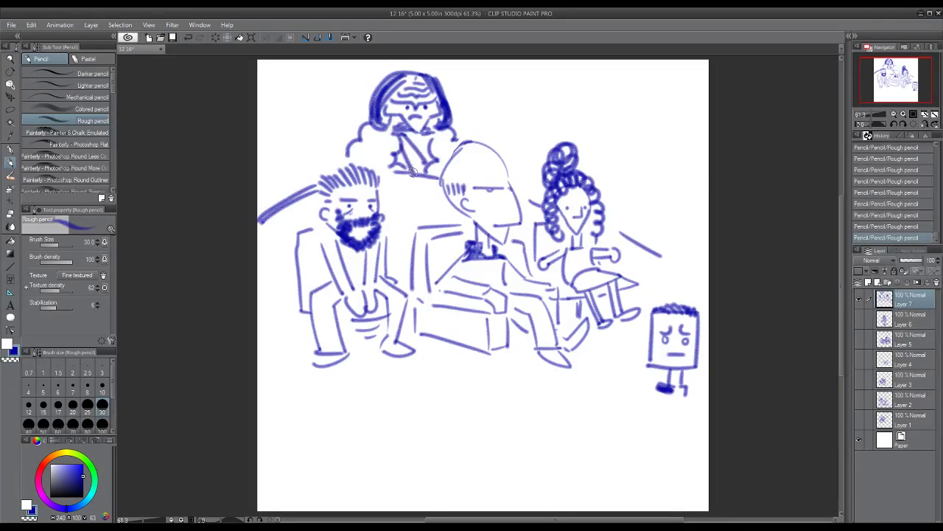
mouse_move(395, 135)
left_mouse_down()
mouse_move(411, 162)
mouse_move(407, 139)
mouse_move(420, 167)
mouse_move(395, 123)
mouse_move(422, 172)
mouse_move(405, 130)
mouse_move(415, 152)
mouse_move(392, 129)
mouse_move(397, 143)
mouse_move(388, 129)
mouse_move(389, 138)
mouse_move(377, 103)
left_mouse_up()
left_click_drag(436, 121, 437, 92)
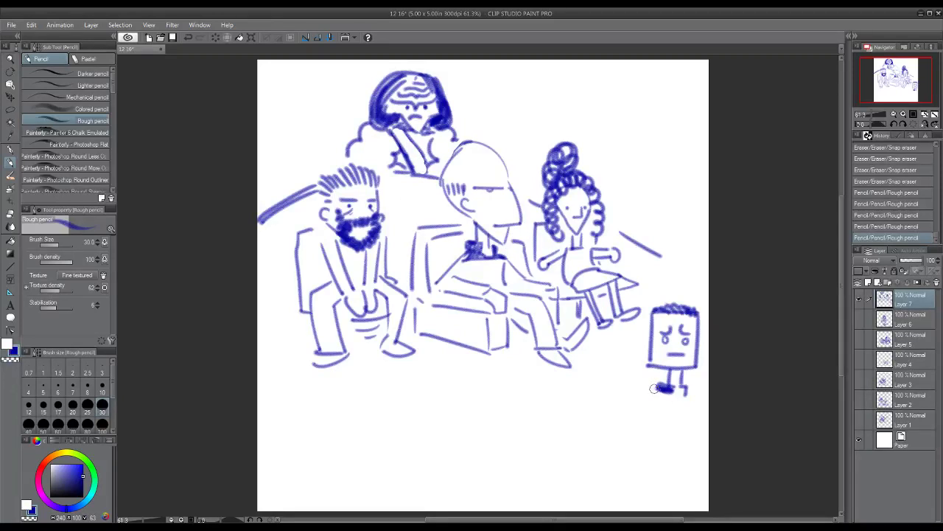
- Draw the square-headed figure's torso with a raised hand, bent arms and a slanted console in front
mouse_move(655, 389)
left_mouse_down()
mouse_move(627, 384)
mouse_move(619, 372)
mouse_move(610, 413)
mouse_move(664, 404)
left_mouse_up()
mouse_move(619, 374)
left_mouse_down()
mouse_move(615, 359)
mouse_move(613, 375)
left_mouse_up()
mouse_move(685, 395)
left_mouse_down()
mouse_move(656, 392)
mouse_move(693, 408)
mouse_move(696, 401)
mouse_move(664, 417)
mouse_move(657, 408)
mouse_move(653, 440)
left_mouse_up()
mouse_move(709, 421)
left_mouse_down()
mouse_move(628, 449)
mouse_move(709, 460)
left_mouse_up()
left_click_drag(650, 439, 638, 413)
mouse_move(661, 379)
left_mouse_down()
mouse_move(631, 390)
mouse_move(631, 418)
mouse_move(644, 441)
left_mouse_up()
mouse_move(698, 397)
left_mouse_down()
mouse_move(709, 415)
mouse_move(701, 427)
mouse_move(663, 462)
mouse_move(645, 455)
mouse_move(656, 465)
left_mouse_up()
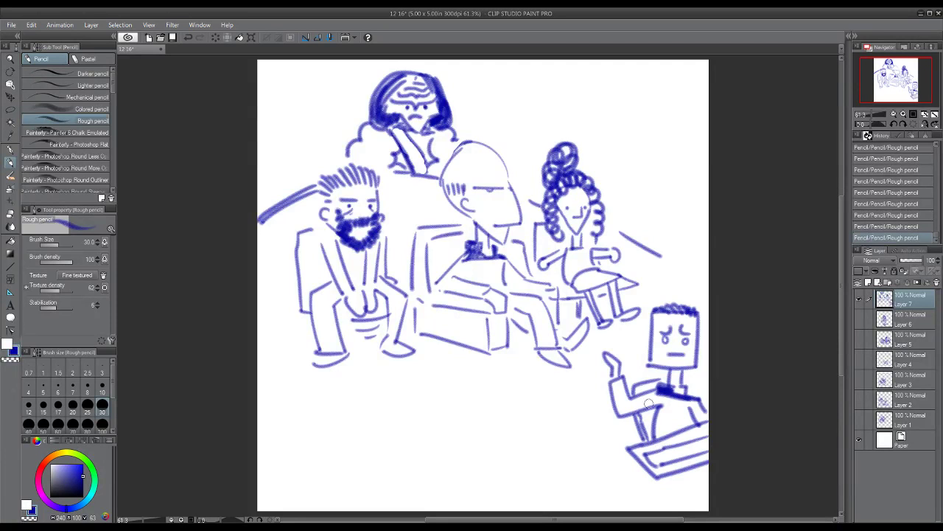
- Sketch a smiling round-headed figure at the canvas's lower edge with swept hair, neck and shoulders, plus a slatted panel beside it
mouse_move(469, 471)
left_mouse_down()
mouse_move(441, 423)
mouse_move(413, 468)
mouse_move(448, 484)
mouse_move(469, 469)
mouse_move(466, 452)
mouse_move(441, 458)
left_mouse_up()
left_click(465, 452)
left_click(425, 454)
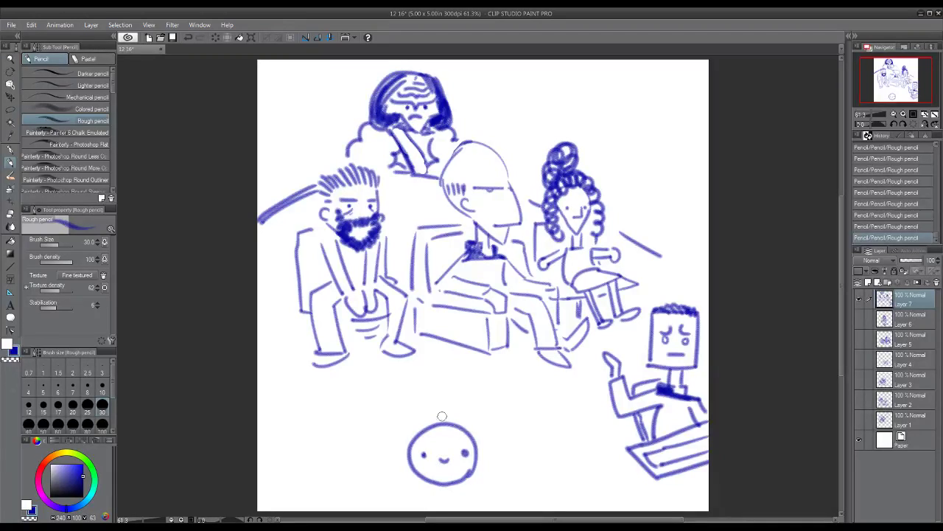
mouse_move(443, 417)
left_mouse_down()
mouse_move(431, 431)
mouse_move(470, 439)
mouse_move(442, 422)
mouse_move(425, 436)
mouse_move(447, 438)
left_mouse_up()
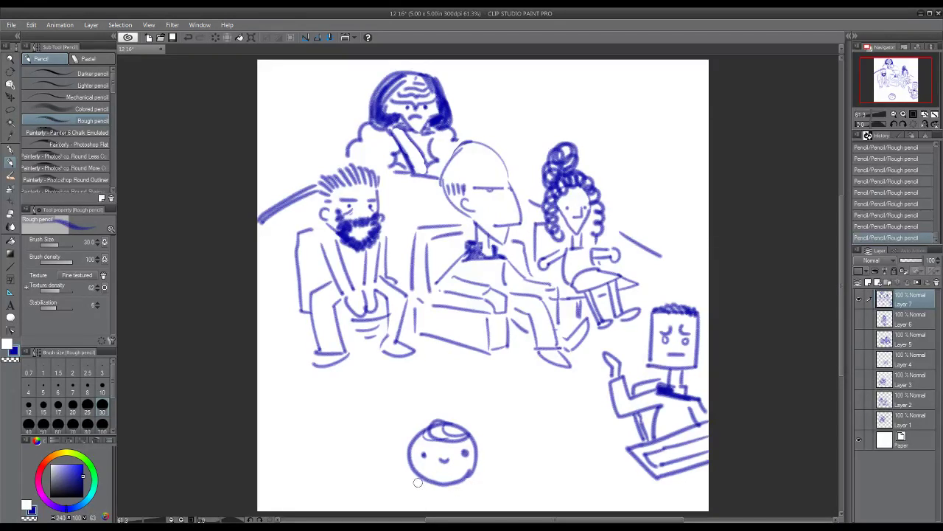
mouse_move(437, 482)
left_mouse_down()
mouse_move(438, 494)
mouse_move(470, 507)
mouse_move(418, 511)
left_mouse_up()
mouse_move(491, 510)
left_mouse_down()
mouse_move(539, 480)
mouse_move(575, 503)
mouse_move(505, 512)
mouse_move(542, 508)
left_mouse_up()
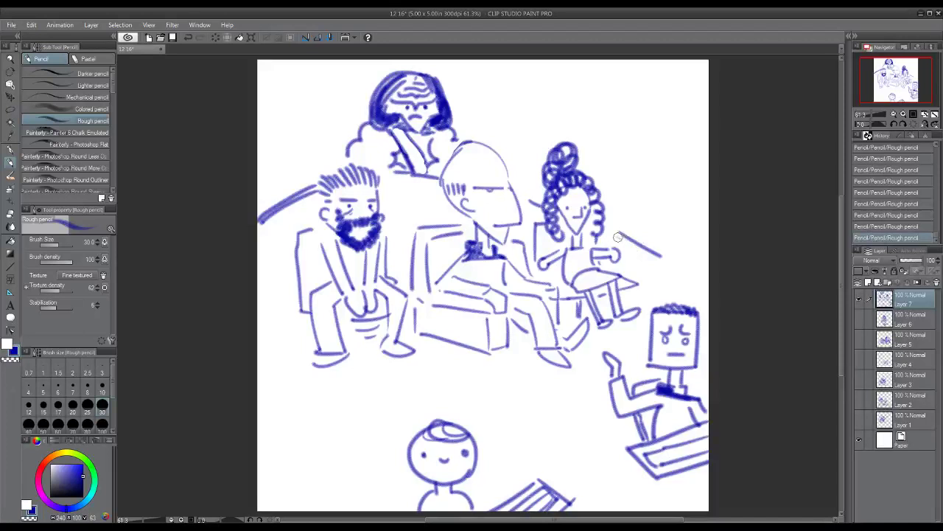
- Extend and thicken the railing beyond the curly-haired woman and touch up its opposite end beside the bearded man
left_click_drag(619, 233, 691, 280)
left_click_drag(640, 248, 700, 293)
mouse_move(276, 210)
left_mouse_down()
mouse_move(261, 221)
mouse_move(273, 217)
left_mouse_up()
- Sketch a standing figure behind the railing with flat dark hair, a visor band, a smile, bent arms, an open book and legs
mouse_move(672, 112)
left_mouse_down()
mouse_move(636, 114)
mouse_move(637, 154)
mouse_move(654, 163)
mouse_move(670, 158)
mouse_move(675, 115)
mouse_move(638, 135)
mouse_move(671, 140)
mouse_move(637, 143)
mouse_move(653, 153)
mouse_move(673, 116)
mouse_move(635, 125)
left_mouse_up()
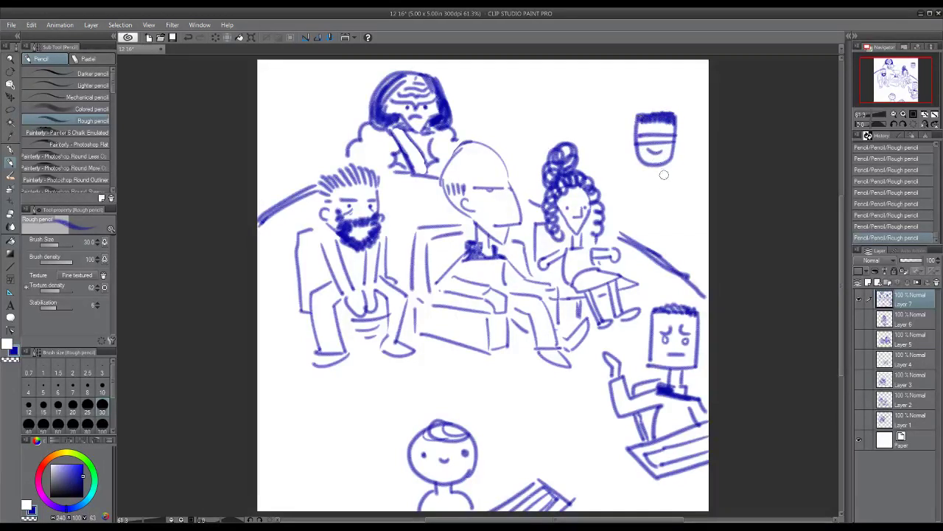
mouse_move(656, 161)
left_mouse_down()
mouse_move(655, 173)
mouse_move(689, 193)
mouse_move(653, 214)
mouse_move(646, 200)
mouse_move(667, 195)
left_mouse_up()
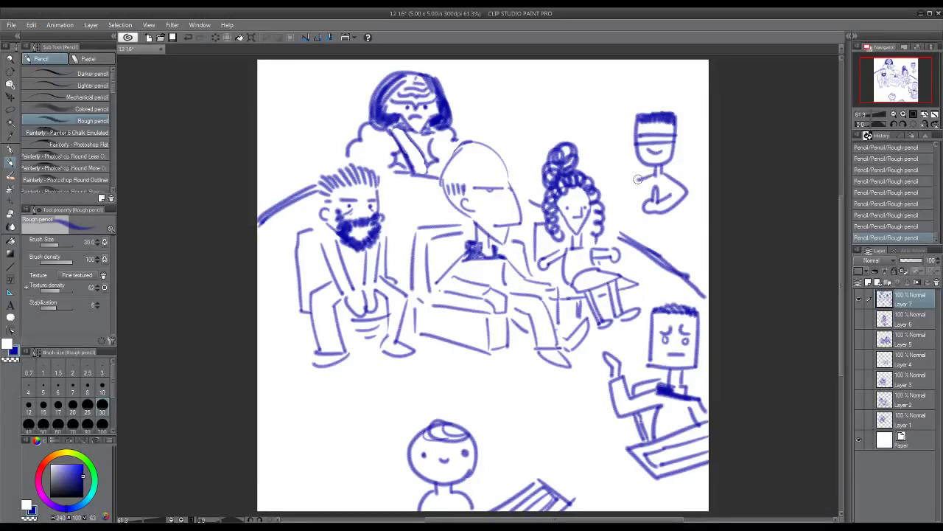
mouse_move(622, 180)
left_mouse_down()
mouse_move(624, 151)
mouse_move(594, 156)
mouse_move(598, 180)
mouse_move(610, 183)
mouse_move(616, 166)
mouse_move(617, 182)
mouse_move(631, 168)
mouse_move(615, 179)
mouse_move(628, 156)
mouse_move(602, 169)
mouse_move(646, 193)
mouse_move(649, 229)
mouse_move(677, 256)
left_mouse_up()
left_click_drag(668, 217, 667, 250)
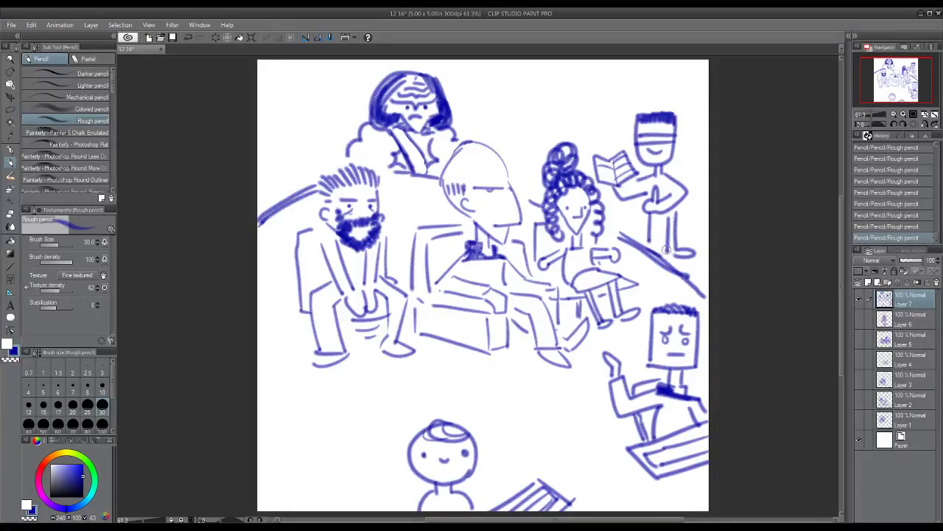
left_click_drag(657, 218, 653, 245)
- Sketch a figure with curled bobbed hair behind the curly-haired woman, adding the torso and a raised hand holding a pointed device
mouse_move(592, 86)
left_mouse_down()
mouse_move(614, 92)
mouse_move(605, 122)
left_mouse_up()
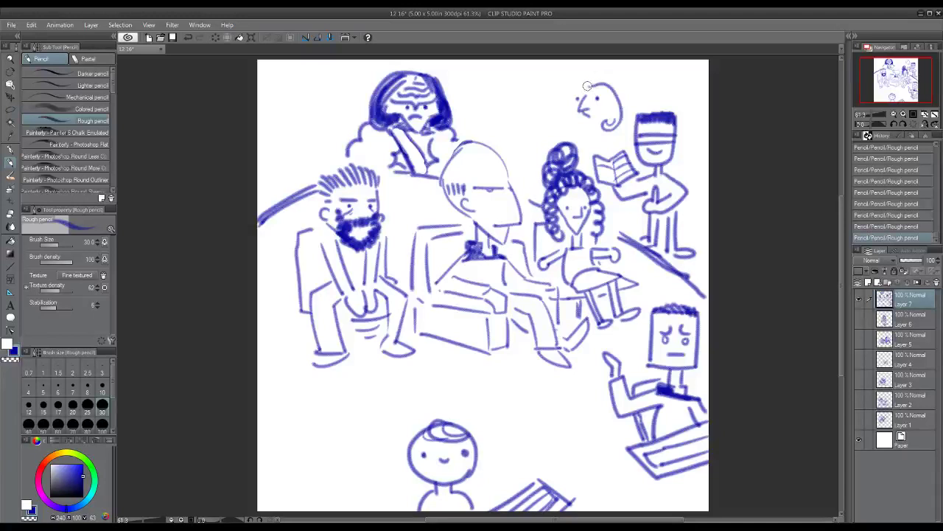
mouse_move(588, 87)
left_mouse_down()
mouse_move(559, 112)
mouse_move(569, 123)
left_mouse_up()
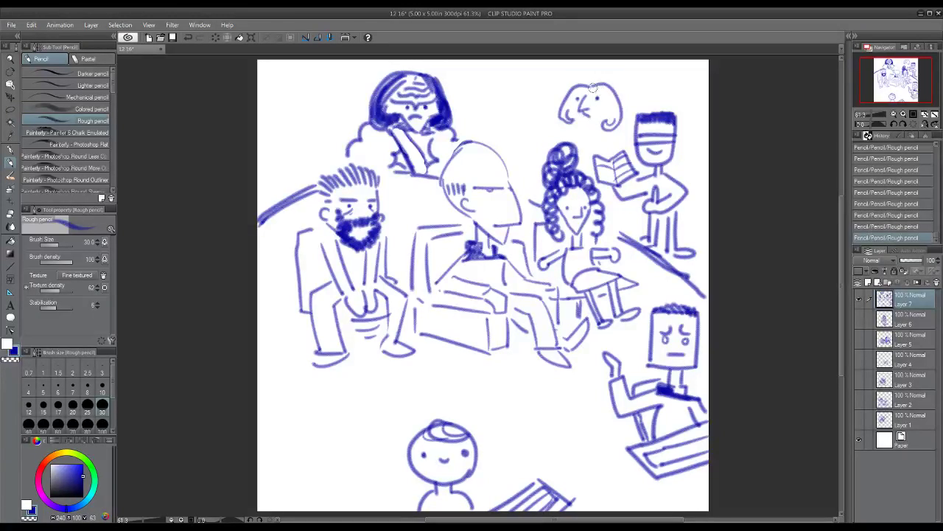
mouse_move(593, 87)
left_mouse_down()
mouse_move(562, 121)
mouse_move(582, 126)
mouse_move(580, 118)
mouse_move(581, 129)
mouse_move(571, 112)
mouse_move(588, 130)
mouse_move(604, 109)
mouse_move(579, 116)
mouse_move(614, 157)
mouse_move(590, 144)
mouse_move(589, 175)
left_mouse_up()
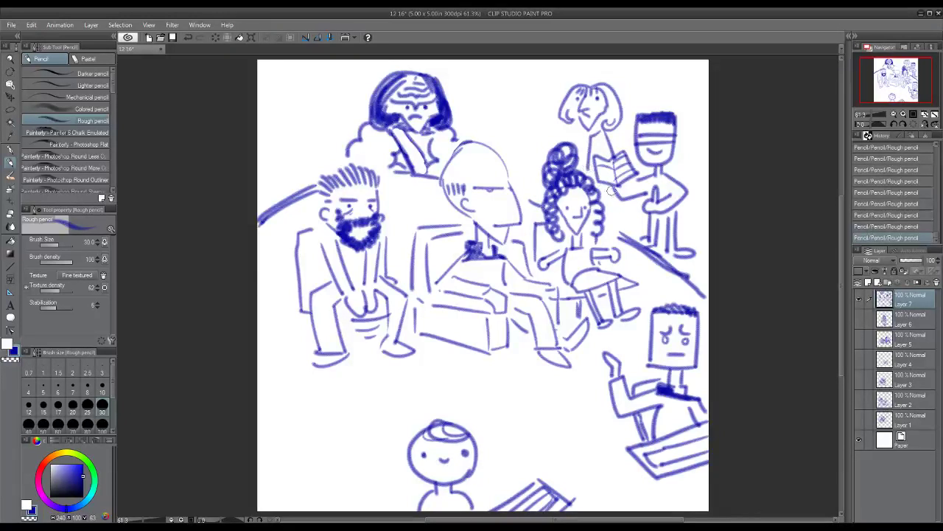
mouse_move(582, 118)
left_mouse_down()
mouse_move(569, 134)
mouse_move(584, 142)
mouse_move(581, 155)
mouse_move(567, 142)
left_mouse_up()
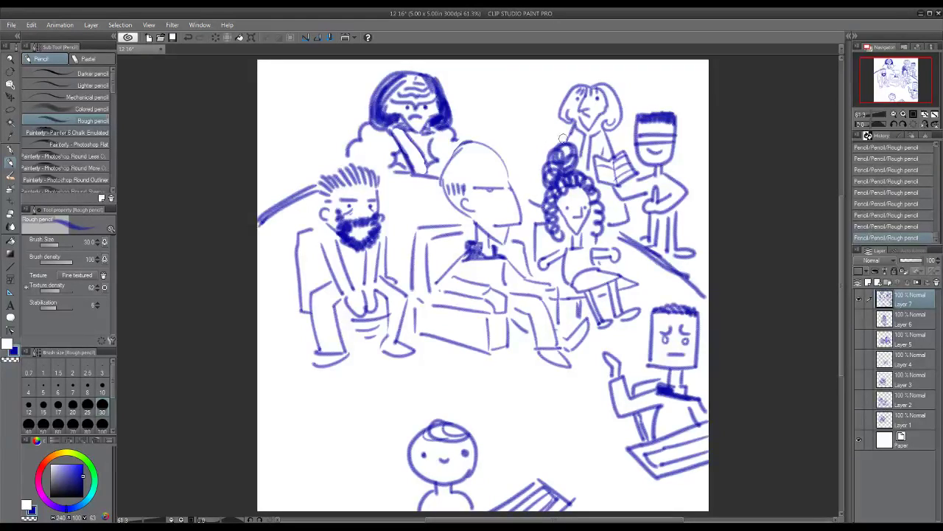
mouse_move(553, 140)
left_mouse_down()
mouse_move(544, 131)
mouse_move(539, 139)
mouse_move(547, 116)
mouse_move(519, 125)
mouse_move(550, 110)
mouse_move(516, 130)
mouse_move(549, 109)
mouse_move(541, 123)
left_mouse_up()
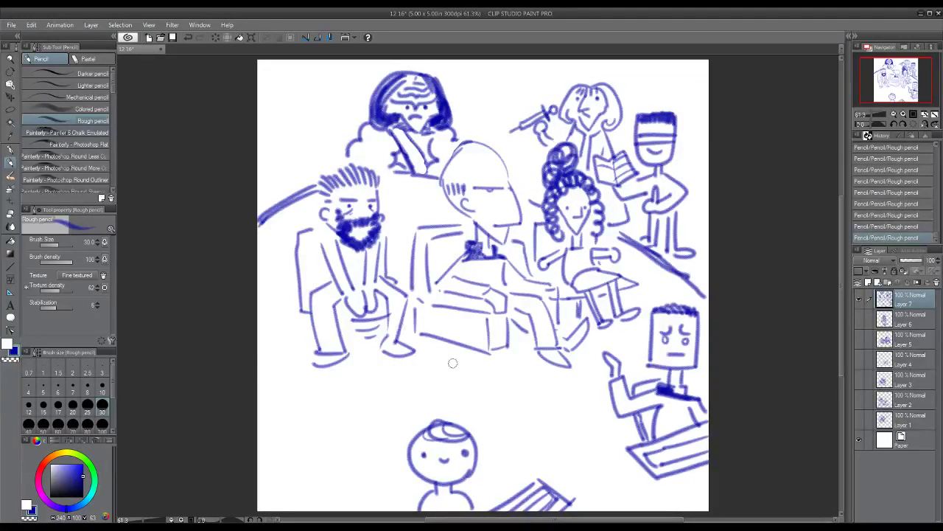
- Hand-letter the title "STAR TREK THE NEXT GENERATION" below the central armchair, with the subtitle smaller than the first two words
mouse_move(444, 367)
left_mouse_down()
mouse_move(424, 368)
mouse_move(444, 375)
mouse_move(417, 384)
mouse_move(474, 369)
mouse_move(453, 383)
mouse_move(492, 376)
mouse_move(491, 384)
mouse_move(495, 368)
mouse_move(526, 372)
mouse_move(500, 388)
mouse_move(527, 387)
left_mouse_up()
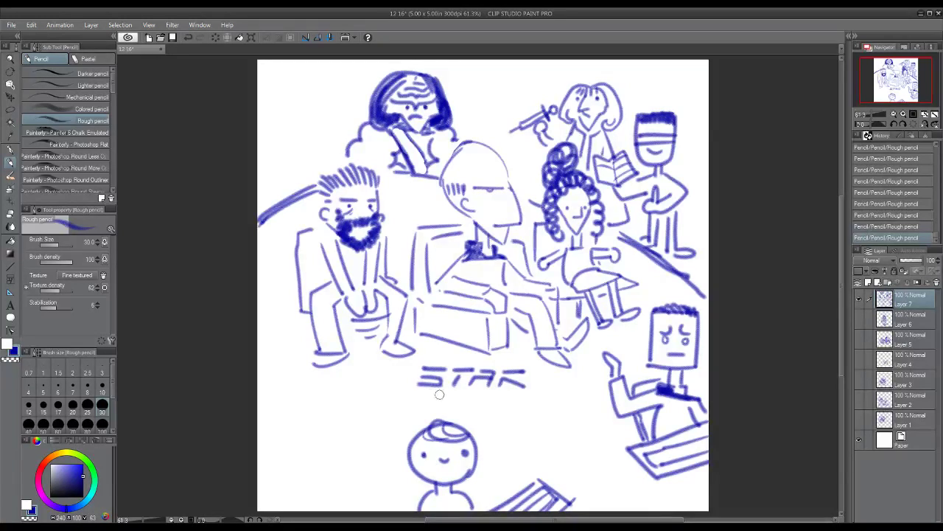
mouse_move(450, 393)
left_mouse_down()
mouse_move(424, 393)
mouse_move(451, 398)
mouse_move(444, 403)
mouse_move(471, 396)
mouse_move(452, 402)
mouse_move(472, 410)
mouse_move(486, 399)
mouse_move(496, 403)
mouse_move(482, 408)
mouse_move(516, 401)
left_mouse_up()
mouse_move(519, 401)
left_mouse_down()
mouse_move(550, 390)
mouse_move(543, 410)
left_mouse_up()
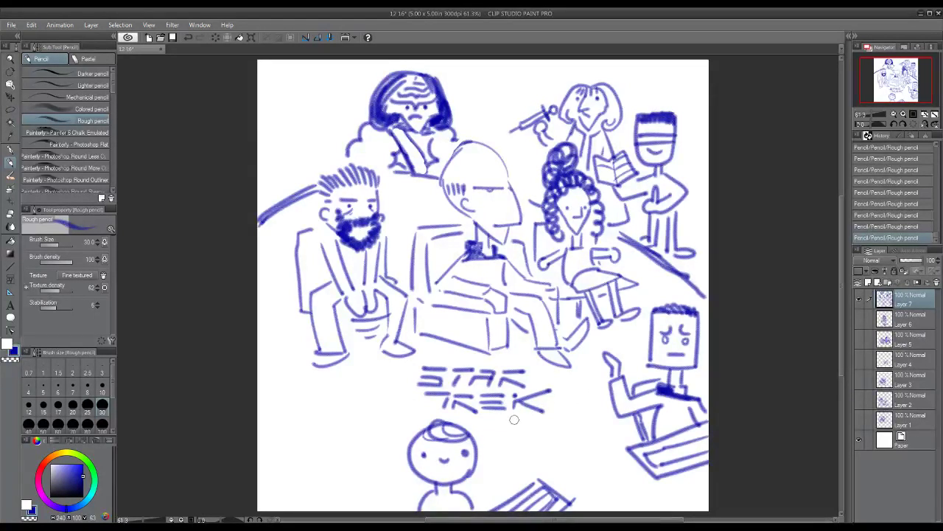
mouse_move(486, 421)
left_mouse_down()
mouse_move(523, 425)
mouse_move(513, 441)
mouse_move(526, 445)
mouse_move(541, 433)
mouse_move(559, 445)
mouse_move(606, 446)
left_mouse_up()
left_click_drag(611, 436, 628, 435)
left_click_drag(543, 424, 569, 415)
left_click_drag(572, 421, 583, 428)
mouse_move(587, 416)
left_mouse_down()
mouse_move(600, 416)
mouse_move(593, 426)
left_mouse_up()
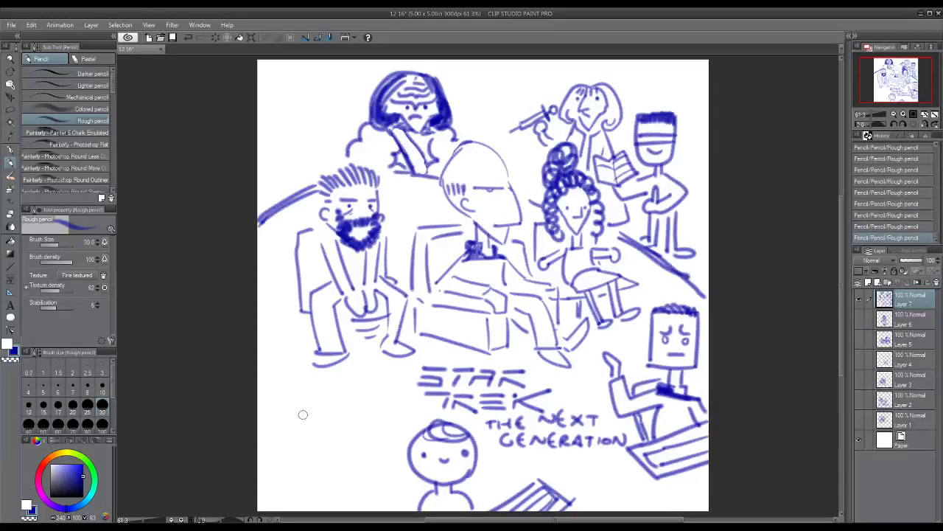
- Sketch a smiling man with short curly hair in the lower-left corner, adding a raised hand, dark collar and shoulders
left_click(331, 412)
mouse_move(326, 413)
left_mouse_down()
mouse_move(318, 434)
mouse_move(339, 433)
mouse_move(323, 456)
mouse_move(312, 442)
left_mouse_up()
mouse_move(336, 410)
left_mouse_down()
mouse_move(339, 422)
mouse_move(300, 426)
mouse_move(336, 456)
mouse_move(322, 461)
left_mouse_up()
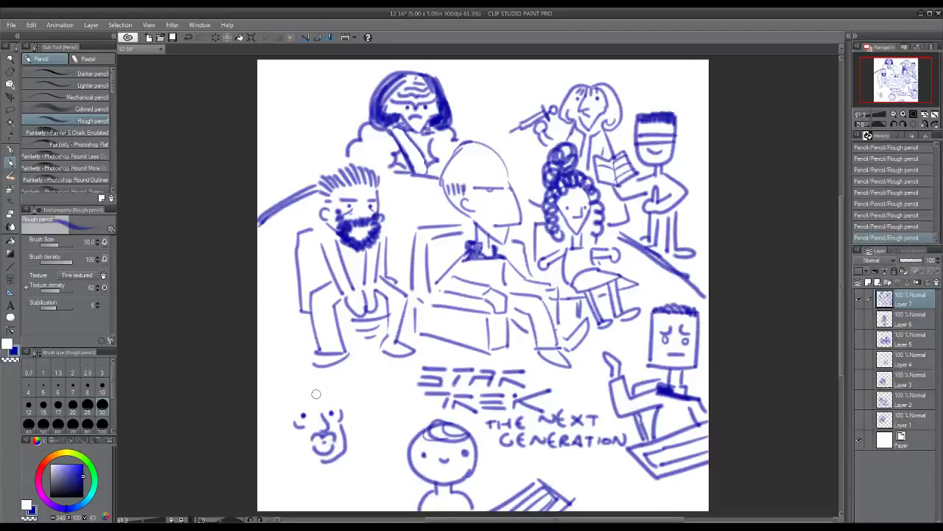
left_click_drag(337, 408, 328, 392)
left_click_drag(289, 426, 293, 442)
mouse_move(329, 395)
left_mouse_down()
mouse_move(287, 395)
mouse_move(274, 413)
mouse_move(293, 425)
left_mouse_up()
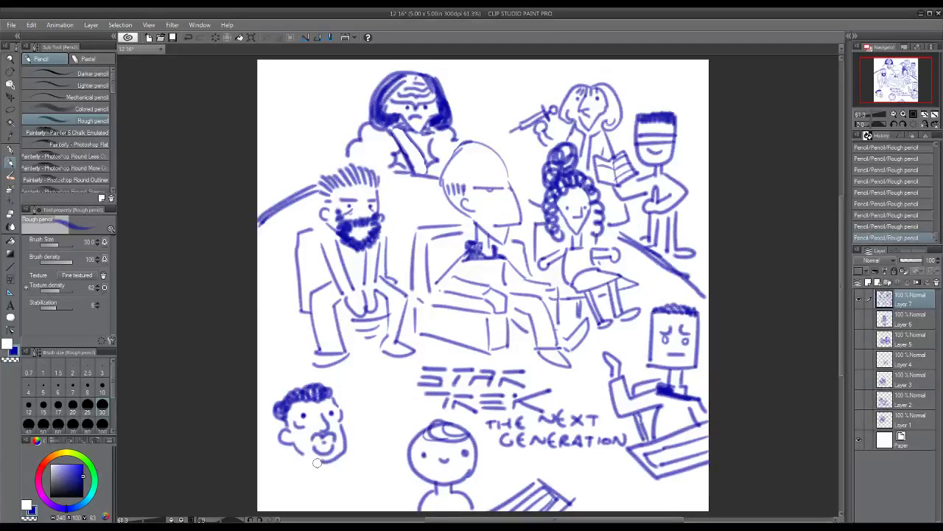
mouse_move(324, 462)
left_mouse_down()
mouse_move(309, 459)
mouse_move(321, 481)
mouse_move(305, 466)
mouse_move(307, 477)
mouse_move(361, 466)
mouse_move(358, 446)
mouse_move(373, 453)
mouse_move(372, 438)
mouse_move(366, 445)
mouse_move(378, 435)
mouse_move(395, 447)
mouse_move(345, 483)
mouse_move(326, 469)
mouse_move(325, 479)
mouse_move(292, 486)
mouse_move(332, 479)
mouse_move(325, 476)
mouse_move(294, 486)
mouse_move(350, 508)
left_mouse_up()
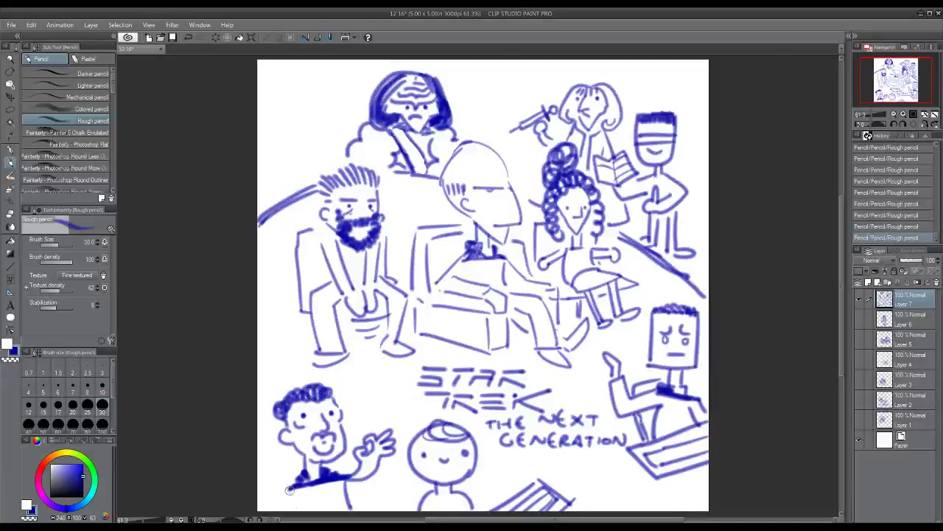
mouse_move(291, 488)
left_mouse_down()
mouse_move(287, 506)
mouse_move(272, 501)
mouse_move(279, 507)
left_mouse_up()
- Sketch a smiling figure in a wide-brimmed hat above the bearded man, with straight hair, joined hands and a torso
mouse_move(321, 108)
left_mouse_down()
mouse_move(311, 134)
mouse_move(286, 115)
mouse_move(301, 120)
mouse_move(357, 89)
mouse_move(329, 77)
mouse_move(278, 96)
mouse_move(262, 120)
mouse_move(291, 114)
mouse_move(282, 135)
mouse_move(330, 112)
mouse_move(338, 136)
left_mouse_up()
left_click(315, 111)
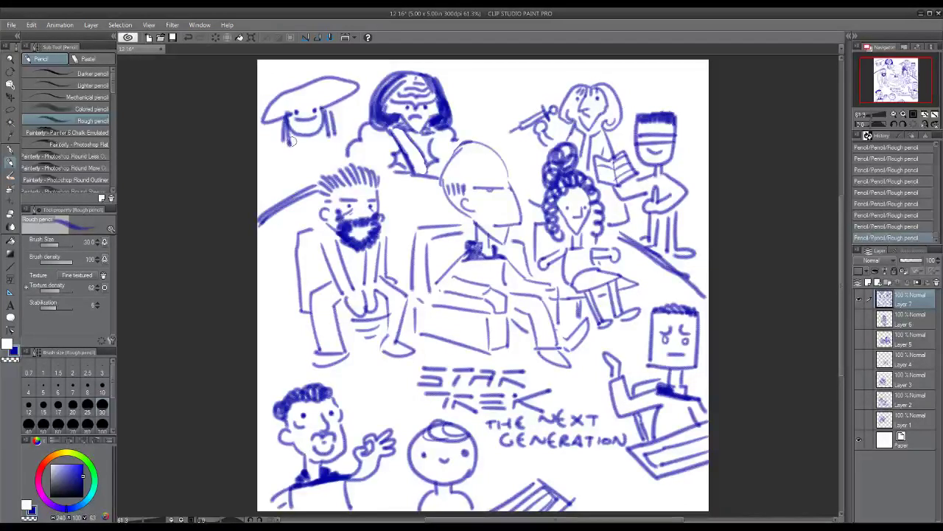
mouse_move(282, 146)
left_mouse_down()
mouse_move(311, 164)
mouse_move(302, 148)
mouse_move(328, 156)
mouse_move(325, 138)
mouse_move(343, 148)
mouse_move(330, 159)
mouse_move(326, 146)
mouse_move(316, 166)
mouse_move(335, 150)
left_mouse_up()
mouse_move(293, 167)
left_mouse_down()
mouse_move(298, 188)
mouse_move(284, 193)
left_mouse_up()
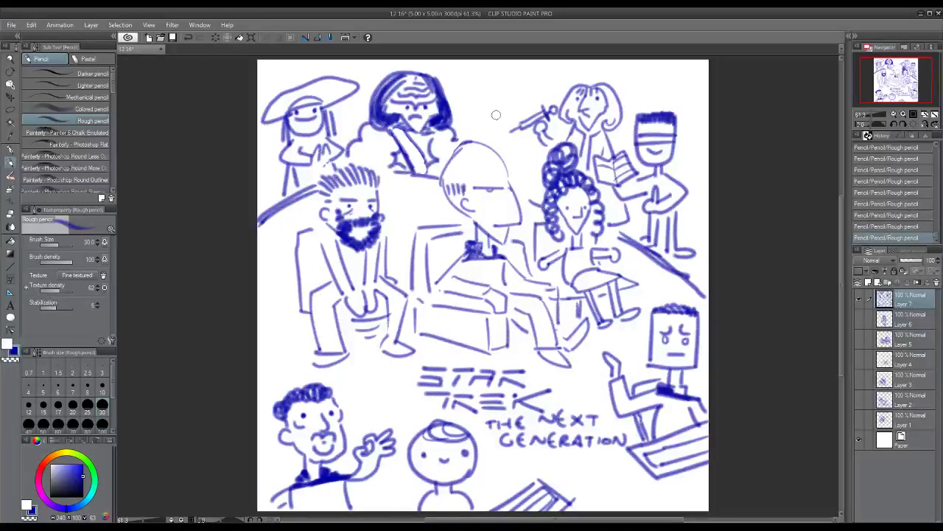
- Sketch a small figure above the bald captain with short curls, closed eyes, pointed chin, dark collar and two raised hands
mouse_move(505, 89)
left_mouse_down()
mouse_move(501, 74)
mouse_move(473, 73)
mouse_move(463, 88)
mouse_move(492, 118)
mouse_move(504, 86)
mouse_move(484, 88)
mouse_move(506, 75)
mouse_move(479, 68)
mouse_move(465, 78)
mouse_move(498, 99)
mouse_move(490, 106)
mouse_move(510, 107)
left_mouse_up()
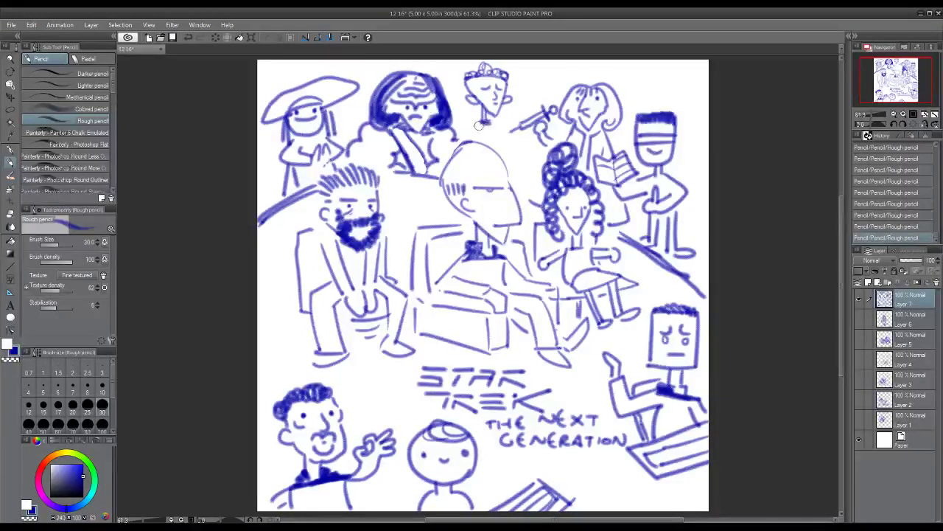
left_click_drag(492, 118, 496, 141)
left_click_drag(481, 112, 485, 127)
mouse_move(496, 134)
left_mouse_down()
mouse_move(505, 116)
mouse_move(503, 140)
mouse_move(463, 110)
mouse_move(459, 127)
mouse_move(472, 141)
left_mouse_up()
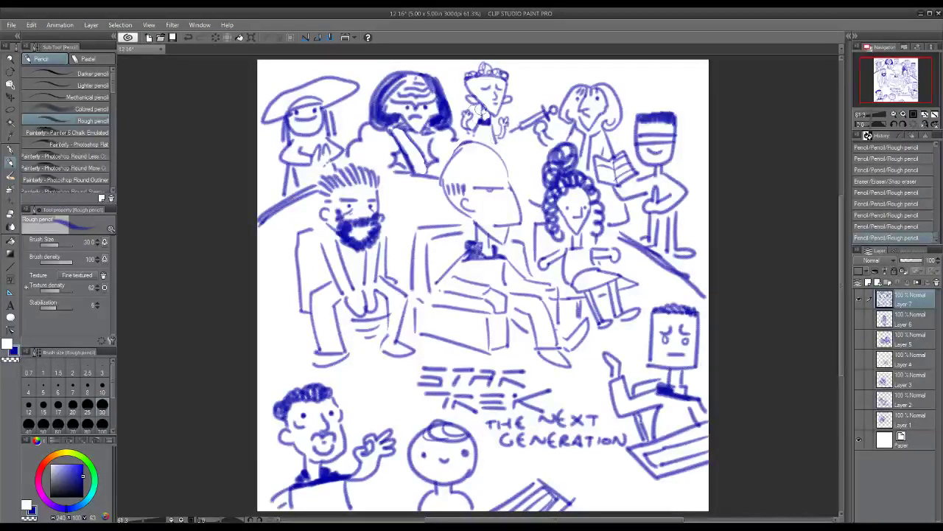
left_click_drag(517, 135, 509, 122)
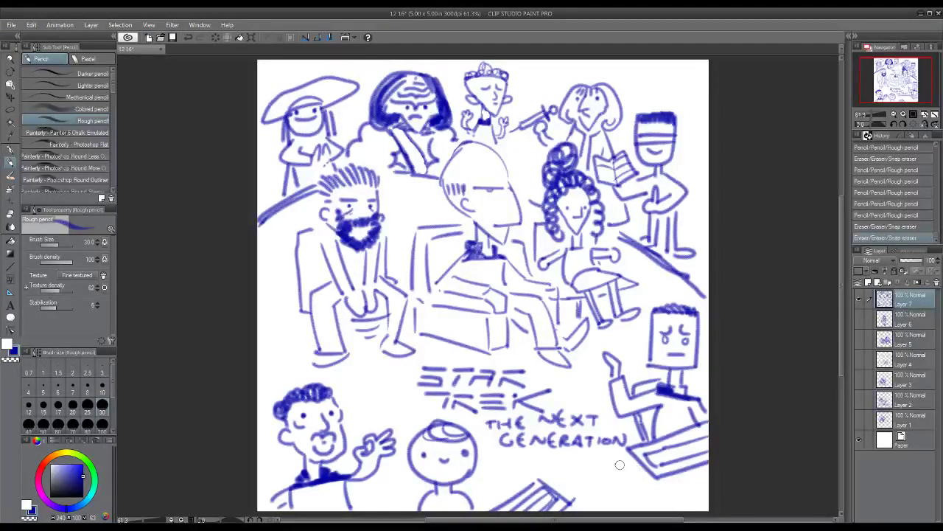
- Draw a lying cat below the lower-right console, with eyes, muzzle, curled tail and stripes along its back
mouse_move(626, 471)
left_mouse_down()
mouse_move(628, 463)
mouse_move(601, 465)
mouse_move(599, 477)
mouse_move(624, 489)
mouse_move(628, 470)
mouse_move(637, 482)
mouse_move(684, 492)
mouse_move(651, 506)
mouse_move(658, 496)
mouse_move(608, 497)
left_mouse_up()
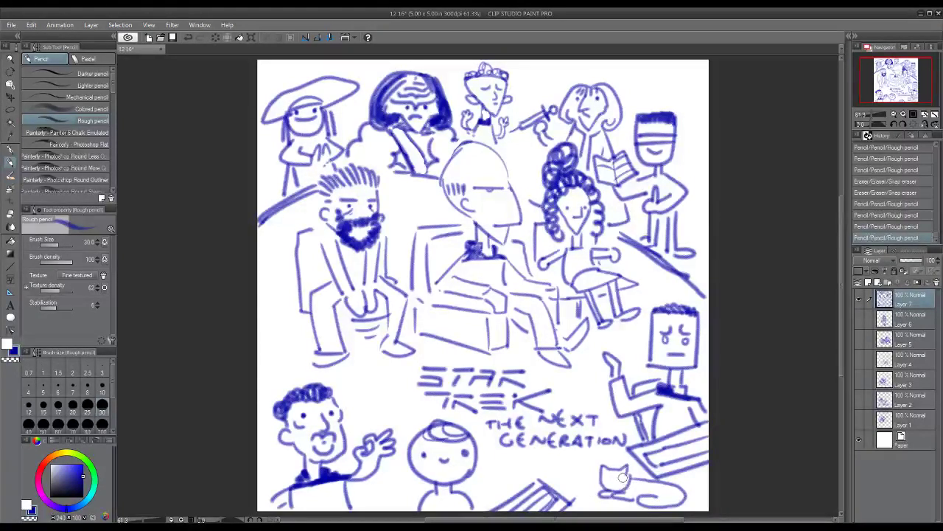
left_click(622, 477)
left_click(606, 477)
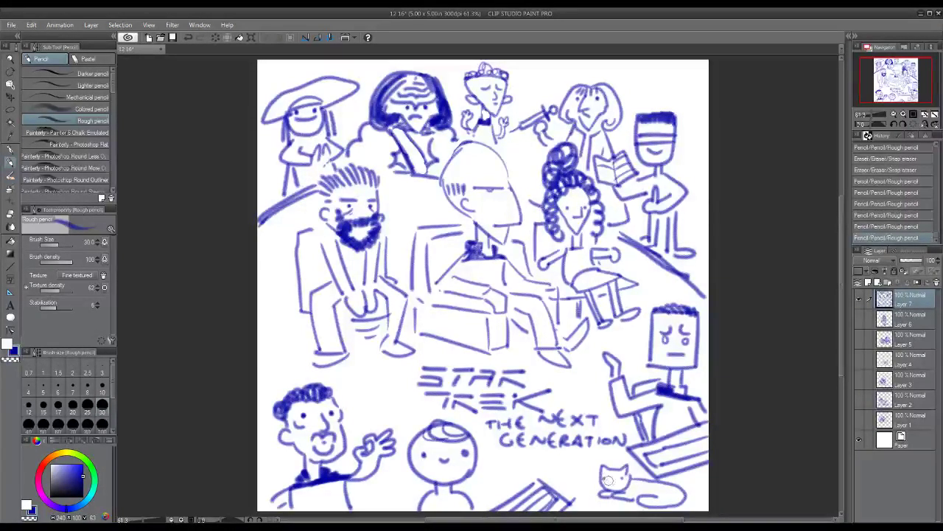
mouse_move(614, 479)
left_mouse_down()
mouse_move(643, 486)
mouse_move(636, 494)
mouse_move(672, 497)
left_mouse_up()
left_click_drag(683, 485, 678, 495)
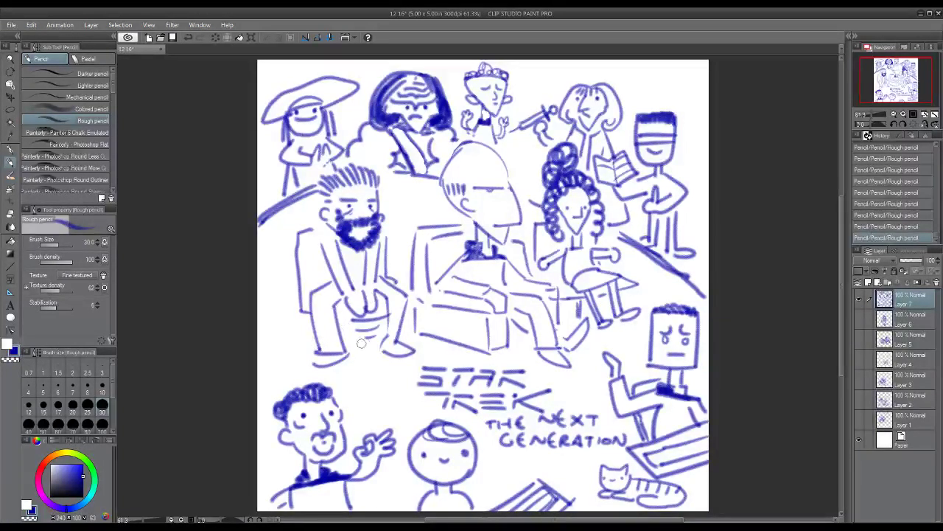
- Darken the area beneath the bearded man's and curly-haired woman's seats, and add arm lines to the bearded man
mouse_move(361, 343)
left_mouse_down()
mouse_move(378, 337)
mouse_move(352, 333)
mouse_move(384, 335)
mouse_move(344, 330)
left_mouse_up()
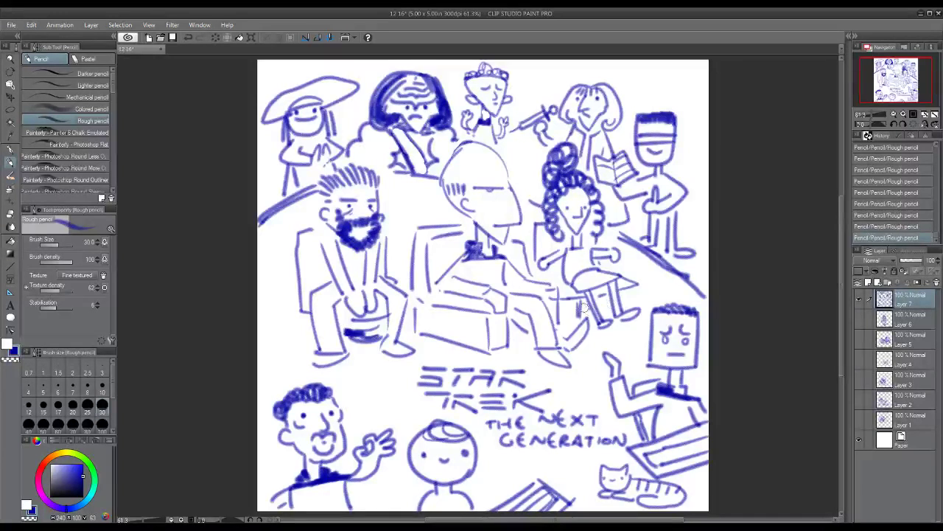
left_click_drag(585, 306, 569, 321)
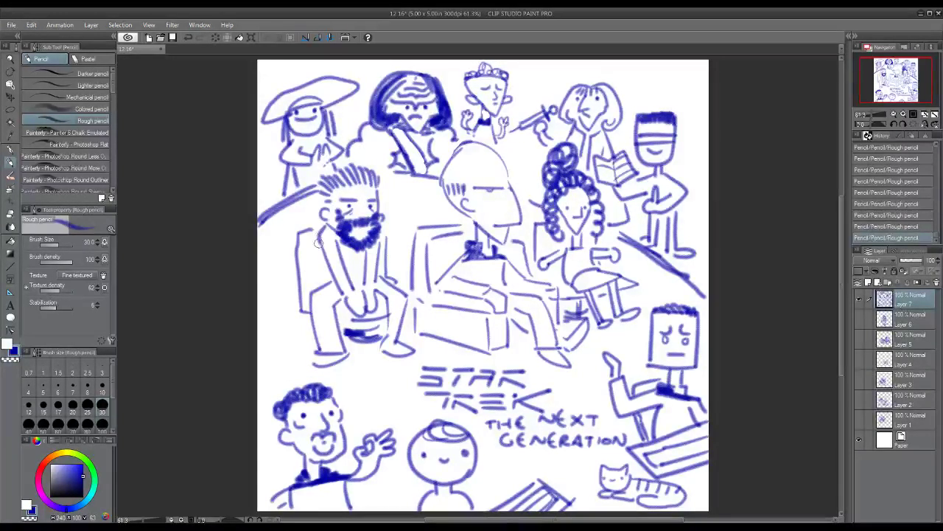
left_click_drag(319, 242, 319, 282)
left_click_drag(382, 243, 384, 278)
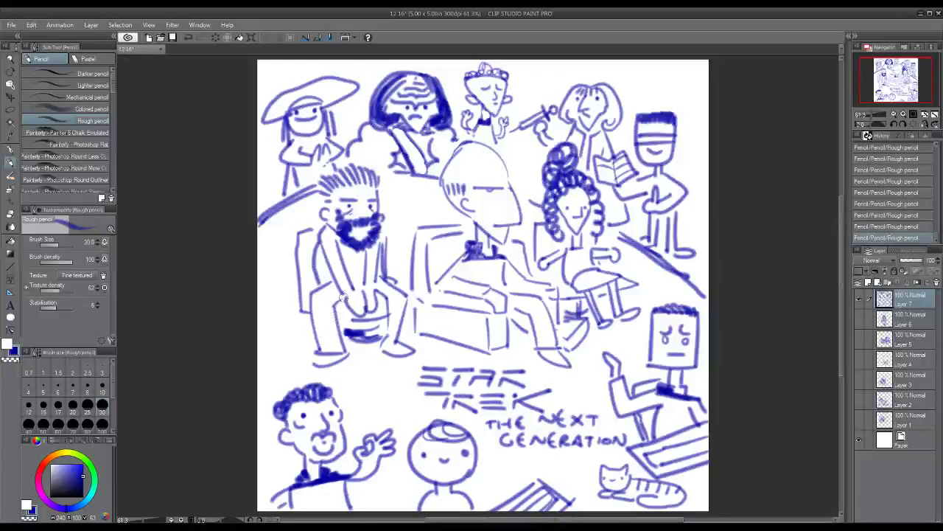
- Fill in dark cuffs on the sleeves of the bearded man and the bald captain
mouse_move(343, 295)
left_mouse_down()
mouse_move(347, 283)
mouse_move(366, 275)
mouse_move(373, 284)
mouse_move(365, 280)
left_mouse_up()
left_click_drag(494, 291, 483, 290)
left_click_drag(549, 283, 537, 285)
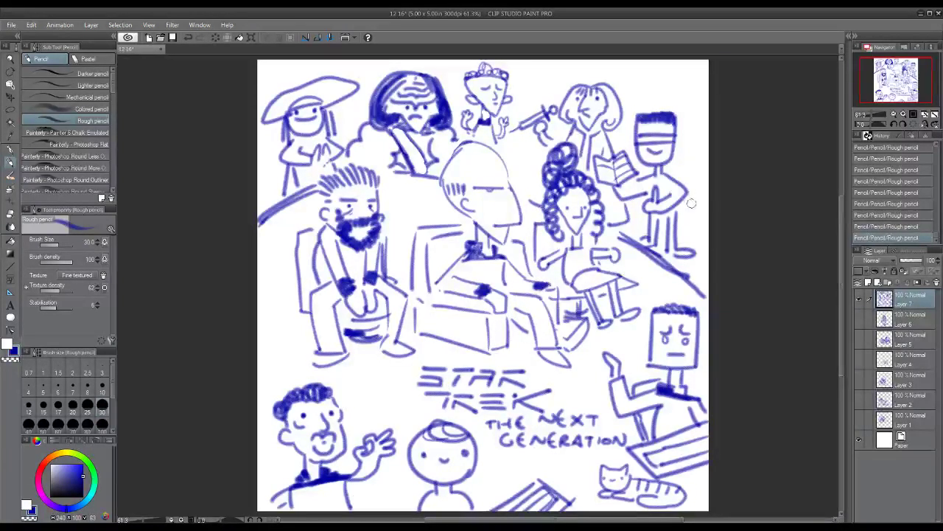
- Shade solid the visor figure's collar and trousers, the captain's trousers, and the curly-haired woman's hair and eyes
mouse_move(665, 178)
left_mouse_down()
mouse_move(649, 176)
mouse_move(661, 211)
mouse_move(663, 201)
left_mouse_up()
mouse_move(670, 241)
left_mouse_down()
mouse_move(672, 214)
mouse_move(654, 235)
mouse_move(654, 214)
mouse_move(673, 212)
left_mouse_up()
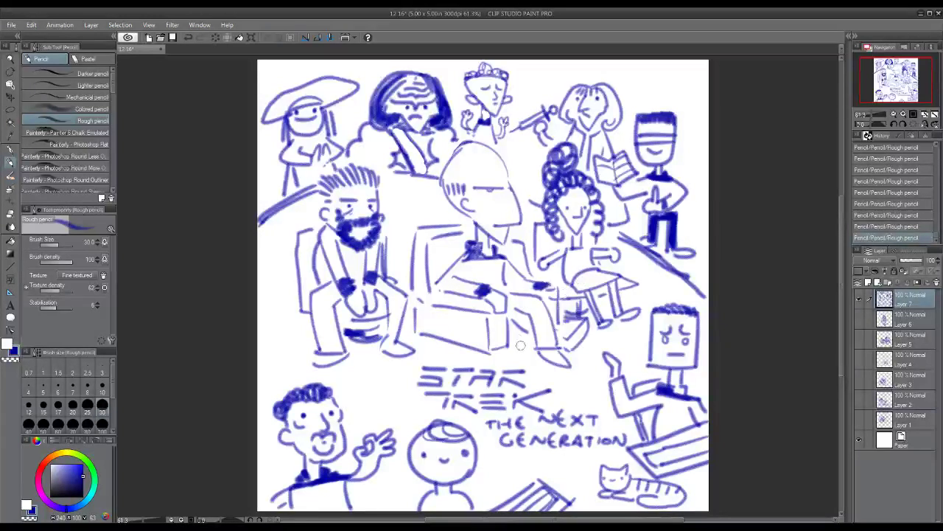
mouse_move(537, 314)
left_mouse_down()
mouse_move(549, 340)
mouse_move(535, 307)
mouse_move(537, 343)
mouse_move(535, 307)
mouse_move(539, 345)
mouse_move(552, 344)
mouse_move(548, 309)
mouse_move(514, 302)
mouse_move(536, 296)
mouse_move(509, 301)
mouse_move(531, 332)
mouse_move(508, 315)
mouse_move(561, 348)
left_mouse_up()
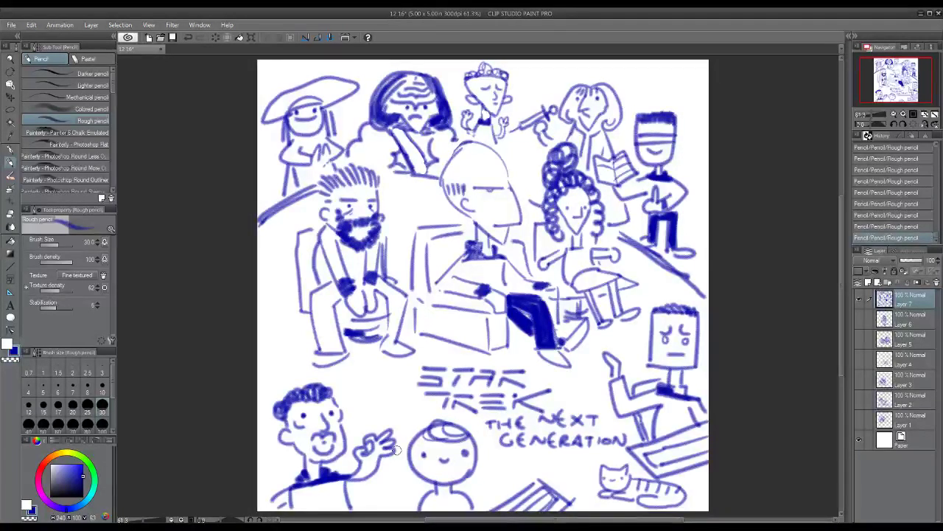
mouse_move(567, 140)
left_mouse_down()
mouse_move(568, 179)
mouse_move(557, 155)
mouse_move(549, 181)
mouse_move(554, 236)
left_mouse_up()
mouse_move(594, 186)
left_mouse_down()
mouse_move(596, 203)
mouse_move(563, 199)
mouse_move(586, 200)
left_mouse_up()
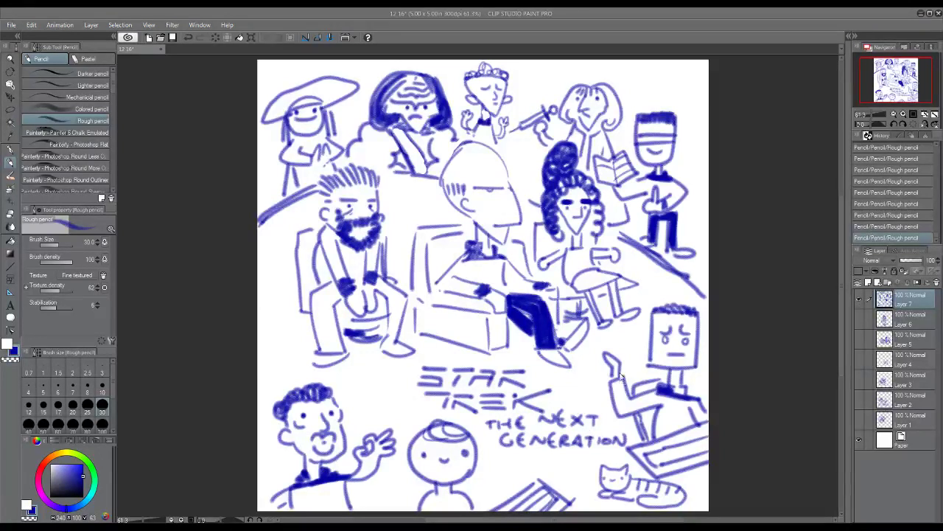
- Hide Layer 7 and add a new raster layer above it
left_click(859, 299)
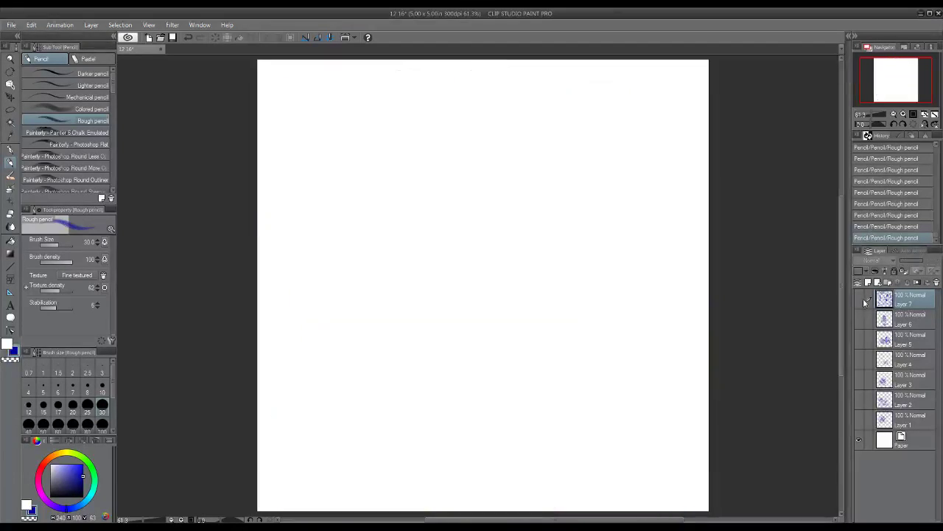
left_click(869, 283)
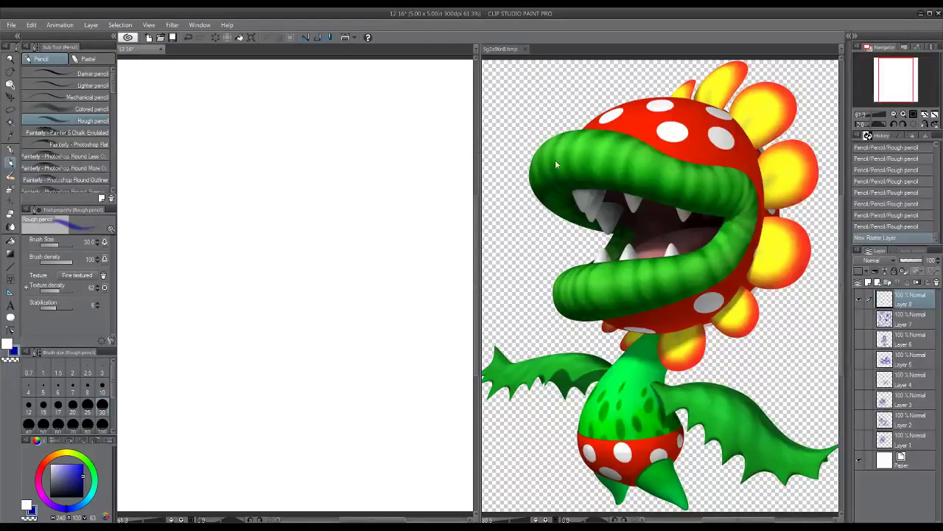
- Zoom the piranha plant reference out to 50%, widen the blank canvas's view beside it, and return to the canvas
left_click(586, 169)
scroll(601, 169, "down", 2)
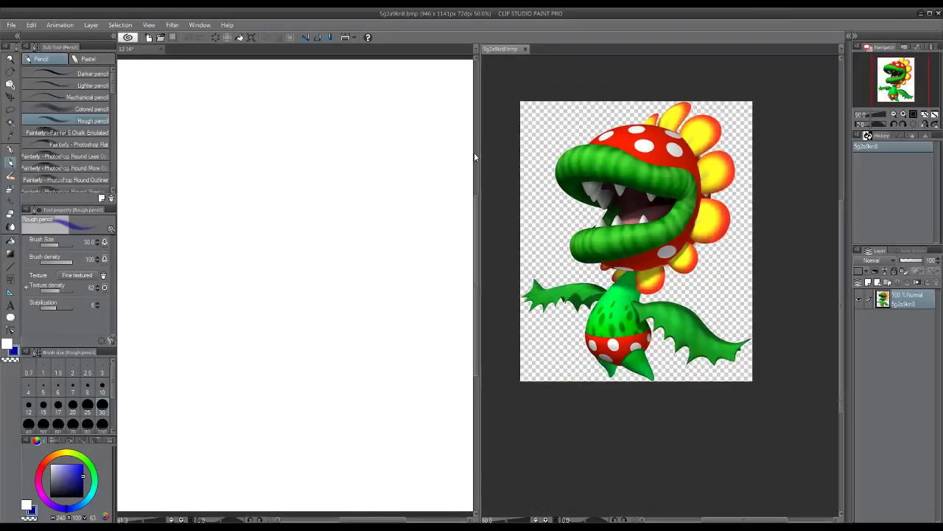
left_click_drag(477, 164, 612, 171)
left_click_drag(684, 250, 705, 258)
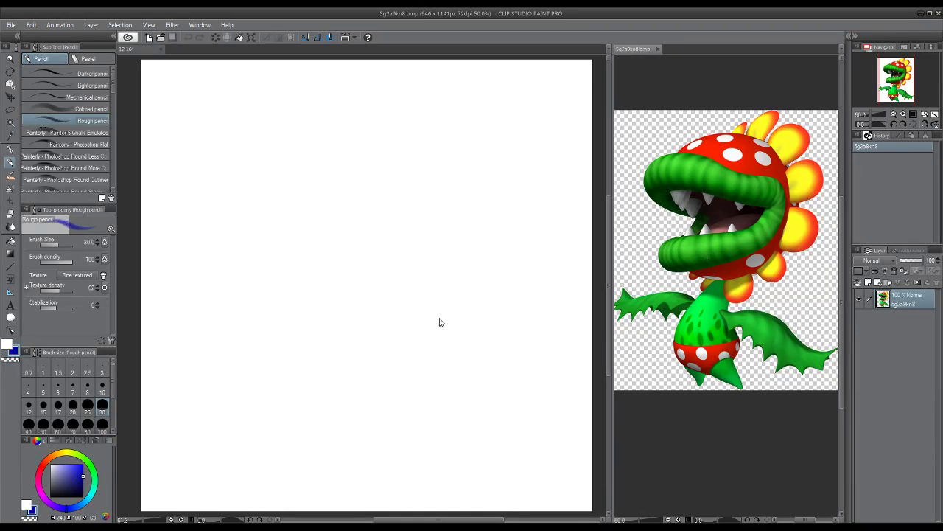
left_click(405, 329)
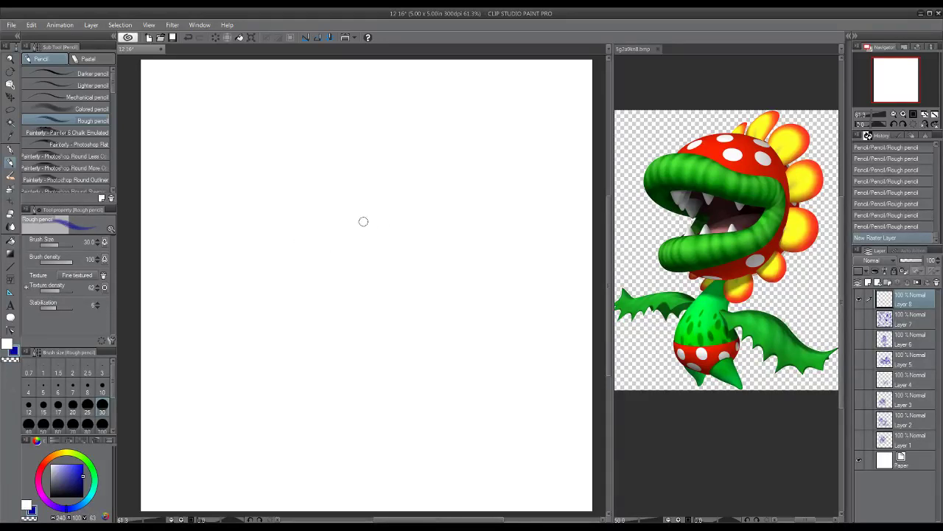
- Sketch the piranha plant's wide-open mouth facing right over light construction circles, with thick upper and lower lips
mouse_move(386, 192)
left_mouse_down()
mouse_move(365, 270)
mouse_move(345, 205)
mouse_move(399, 248)
mouse_move(345, 267)
mouse_move(361, 203)
mouse_move(400, 242)
mouse_move(325, 261)
mouse_move(395, 250)
mouse_move(384, 205)
mouse_move(384, 274)
mouse_move(391, 208)
mouse_move(393, 267)
left_mouse_up()
mouse_move(392, 209)
left_mouse_down()
mouse_move(381, 273)
mouse_move(388, 220)
mouse_move(380, 210)
mouse_move(349, 273)
mouse_move(358, 214)
mouse_move(350, 260)
left_mouse_up()
mouse_move(342, 241)
left_mouse_down()
mouse_move(369, 207)
mouse_move(390, 199)
mouse_move(421, 219)
mouse_move(417, 239)
left_mouse_up()
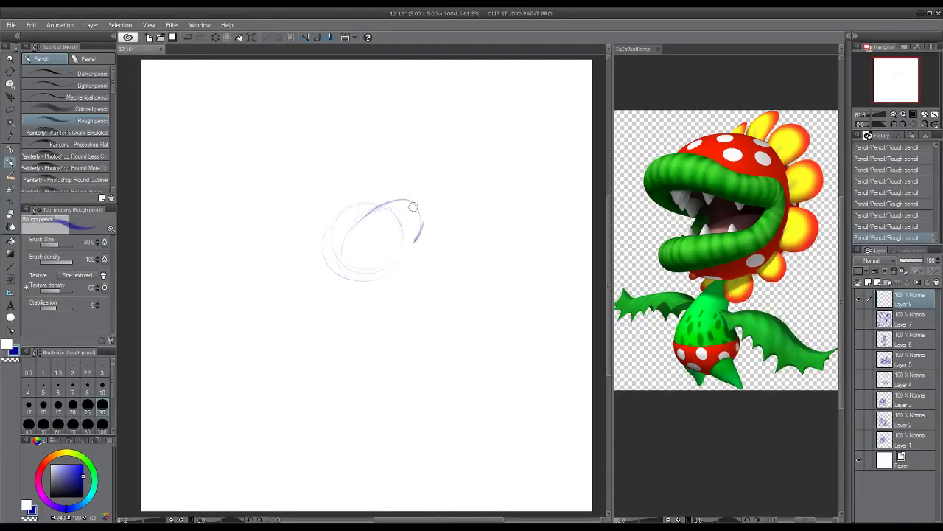
mouse_move(395, 200)
left_mouse_down()
mouse_move(395, 231)
mouse_move(397, 222)
mouse_move(351, 258)
mouse_move(336, 243)
mouse_move(315, 268)
mouse_move(328, 249)
mouse_move(344, 265)
mouse_move(331, 249)
mouse_move(362, 306)
left_mouse_up()
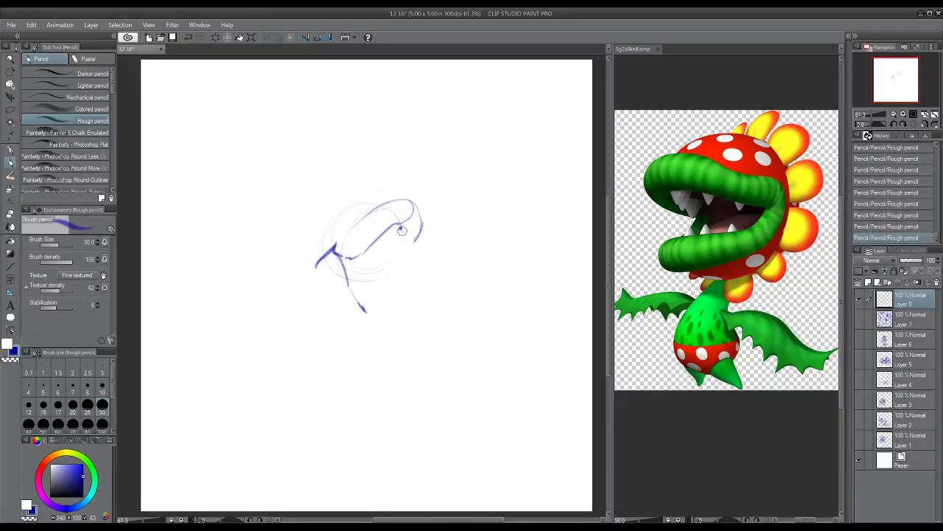
left_click_drag(401, 225, 408, 246)
mouse_move(406, 232)
left_mouse_down()
mouse_move(385, 320)
mouse_move(366, 305)
mouse_move(392, 317)
mouse_move(367, 318)
mouse_move(392, 315)
mouse_move(415, 242)
mouse_move(401, 298)
mouse_move(416, 350)
mouse_move(384, 324)
mouse_move(401, 352)
mouse_move(372, 348)
mouse_move(334, 312)
mouse_move(368, 339)
mouse_move(342, 330)
mouse_move(364, 347)
left_mouse_up()
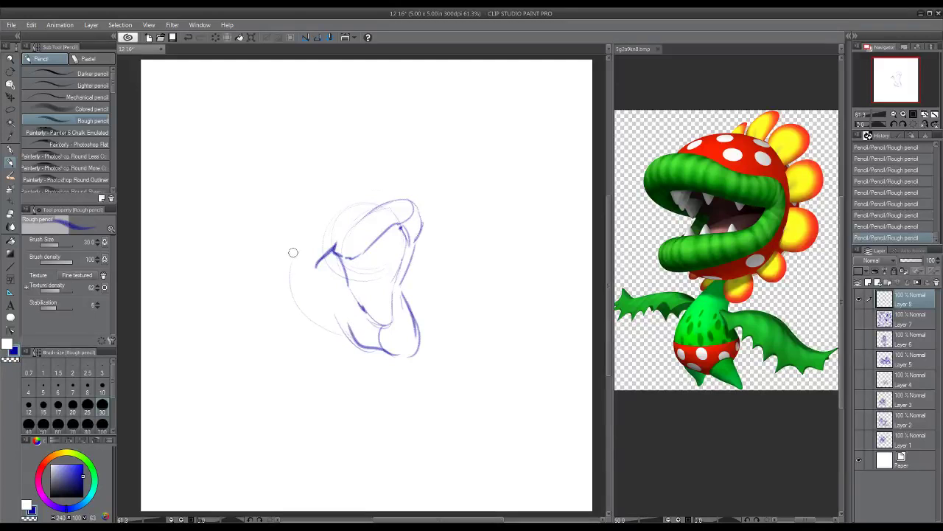
- Draw the round back of the plant's head, curving from the lower jaw up to the upper lip
mouse_move(293, 253)
left_mouse_down()
mouse_move(328, 328)
mouse_move(300, 306)
mouse_move(334, 331)
left_mouse_up()
left_click_drag(293, 253, 365, 202)
left_click_drag(317, 224, 372, 206)
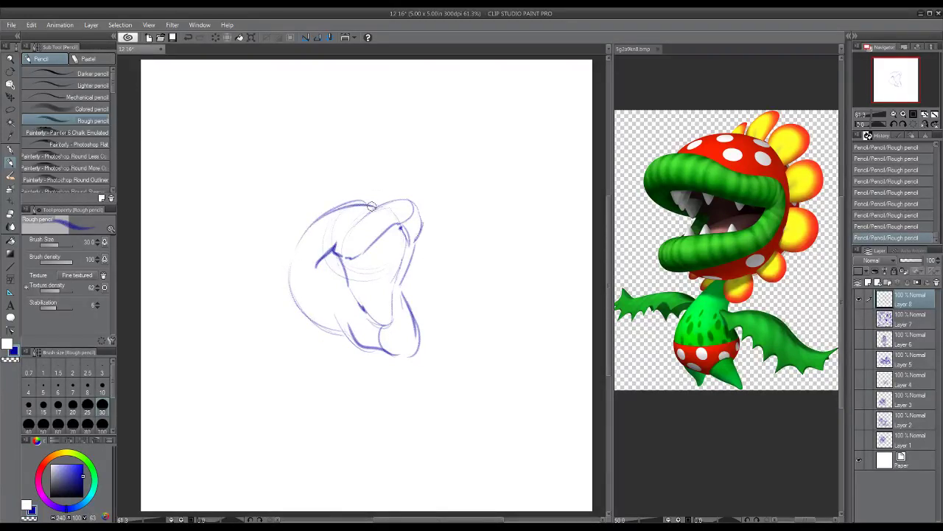
- Add the far cheek curve and rows of pointed teeth along the lower, upper and far edges of the mouth
mouse_move(411, 255)
left_mouse_down()
mouse_move(410, 313)
mouse_move(419, 264)
mouse_move(416, 307)
mouse_move(361, 319)
mouse_move(371, 308)
mouse_move(377, 321)
mouse_move(388, 306)
mouse_move(381, 321)
mouse_move(392, 324)
mouse_move(398, 306)
mouse_move(396, 328)
mouse_move(408, 302)
left_mouse_up()
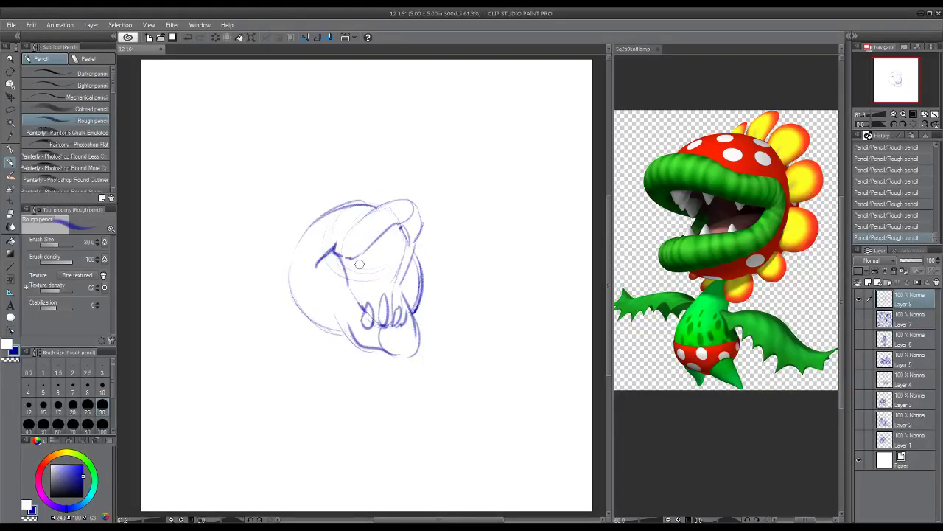
mouse_move(357, 262)
left_mouse_down()
mouse_move(375, 244)
mouse_move(406, 266)
mouse_move(409, 284)
mouse_move(400, 265)
left_mouse_up()
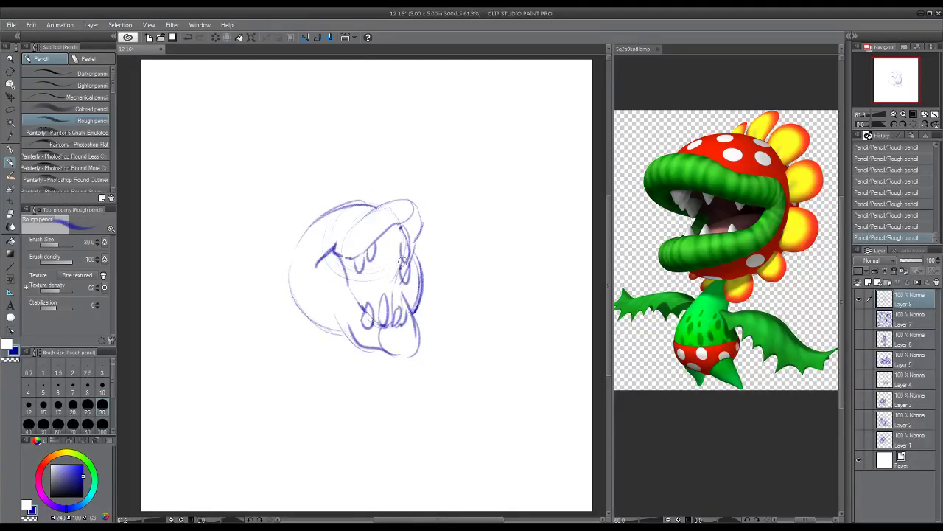
left_click_drag(399, 223, 387, 237)
left_click_drag(354, 257, 361, 311)
left_click_drag(395, 279, 403, 298)
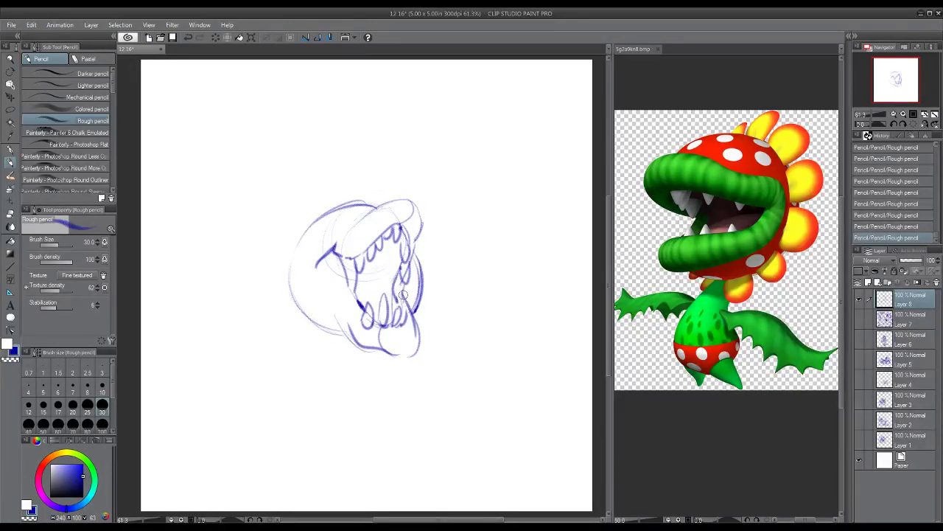
- Draw the mouth interior and near cheek, and rework the lower lip by erasing the old lines and redrawing its outline
mouse_move(381, 253)
left_mouse_down()
mouse_move(377, 293)
mouse_move(363, 284)
mouse_move(379, 297)
mouse_move(361, 289)
mouse_move(372, 268)
mouse_move(364, 287)
mouse_move(336, 277)
mouse_move(363, 344)
left_mouse_up()
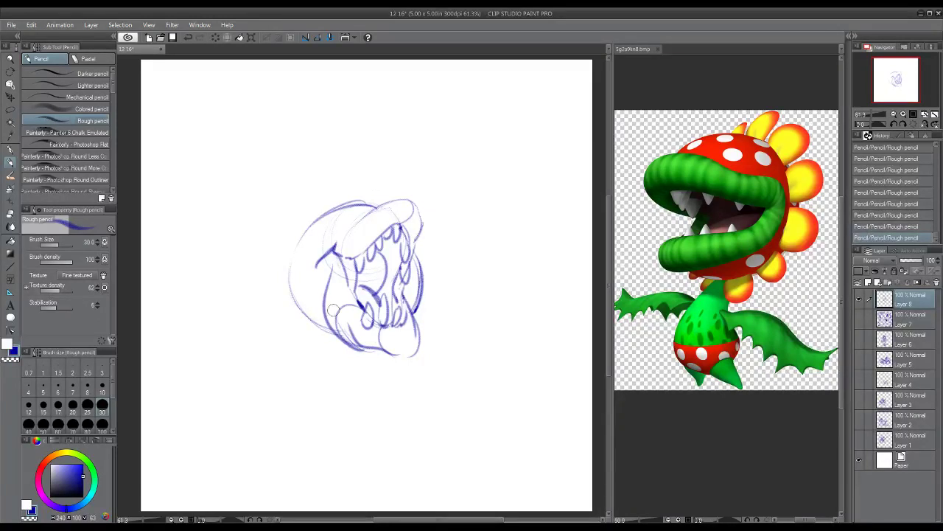
mouse_move(333, 311)
left_mouse_down()
mouse_move(353, 339)
mouse_move(374, 345)
mouse_move(342, 323)
mouse_move(361, 342)
mouse_move(397, 348)
mouse_move(367, 345)
mouse_move(393, 351)
left_mouse_up()
mouse_move(414, 322)
left_mouse_down()
mouse_move(413, 336)
mouse_move(413, 302)
mouse_move(417, 328)
mouse_move(410, 302)
mouse_move(410, 312)
left_mouse_up()
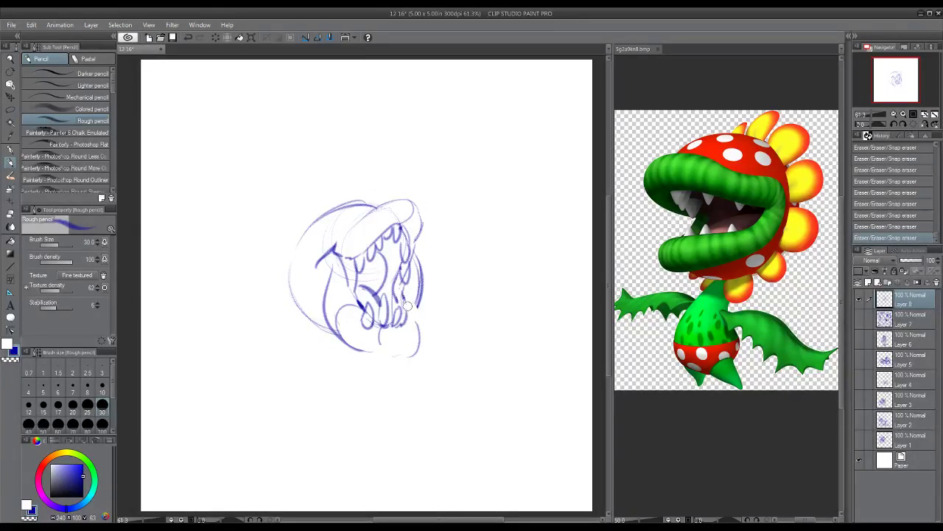
left_click_drag(409, 294, 423, 343)
mouse_move(412, 301)
left_mouse_down()
mouse_move(422, 351)
mouse_move(420, 329)
mouse_move(421, 346)
mouse_move(415, 340)
left_mouse_up()
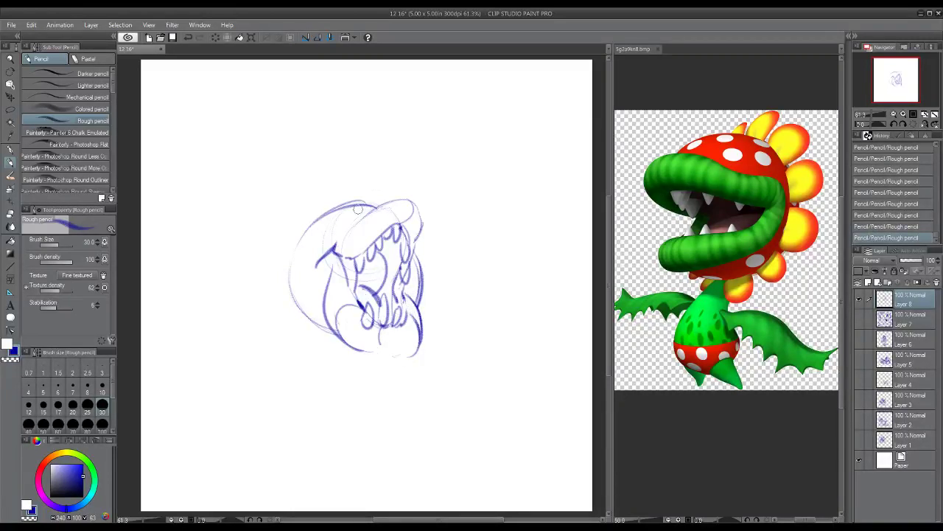
- Reinforce the upper lip's outline and redraw the teeth along the far side of the mouth with darker lines
mouse_move(343, 236)
left_mouse_down()
mouse_move(366, 213)
mouse_move(413, 201)
mouse_move(425, 222)
mouse_move(410, 298)
mouse_move(409, 269)
left_mouse_up()
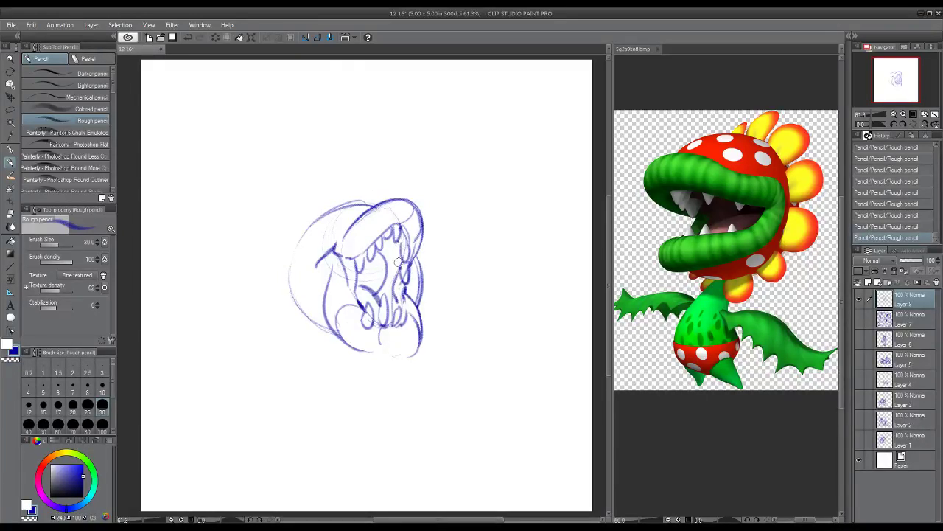
mouse_move(395, 266)
left_mouse_down()
mouse_move(404, 280)
mouse_move(393, 273)
mouse_move(409, 254)
mouse_move(392, 249)
mouse_move(405, 232)
mouse_move(401, 249)
mouse_move(402, 239)
left_mouse_up()
key("x")
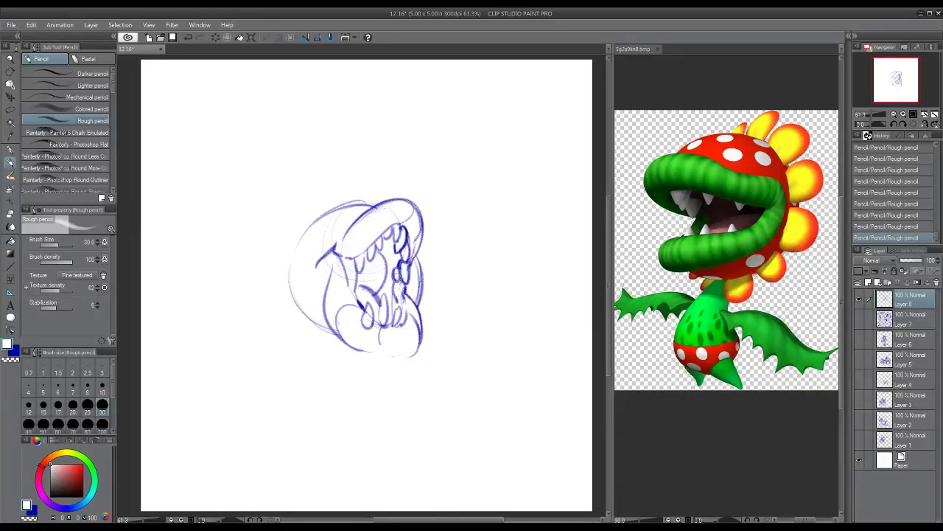
- Add an inner highlight to the upper lip, redraw the lower lip's outline, and clean up the lower teeth
key("x")
mouse_move(356, 260)
left_mouse_down()
mouse_move(358, 277)
mouse_move(358, 260)
mouse_move(408, 202)
mouse_move(413, 212)
left_mouse_up()
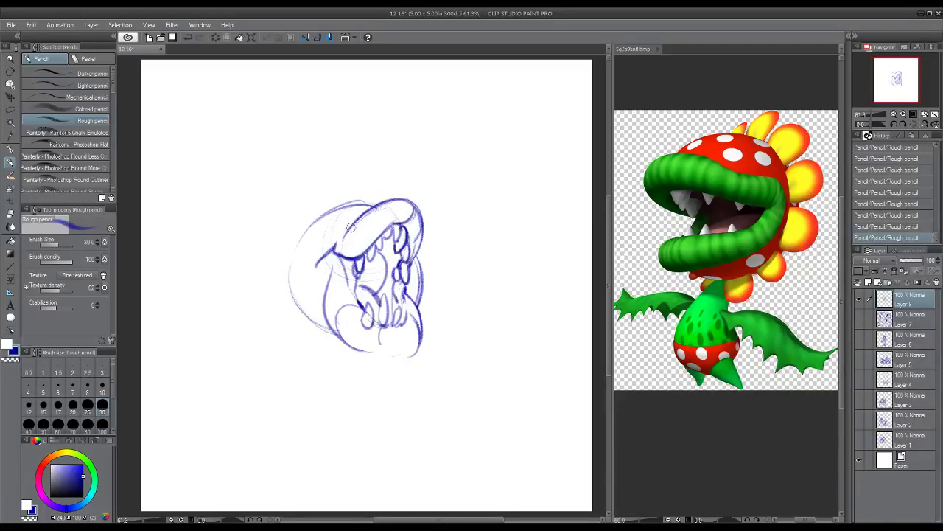
mouse_move(352, 227)
left_mouse_down()
mouse_move(371, 240)
mouse_move(422, 236)
mouse_move(413, 255)
mouse_move(423, 216)
mouse_move(396, 326)
mouse_move(380, 329)
left_mouse_up()
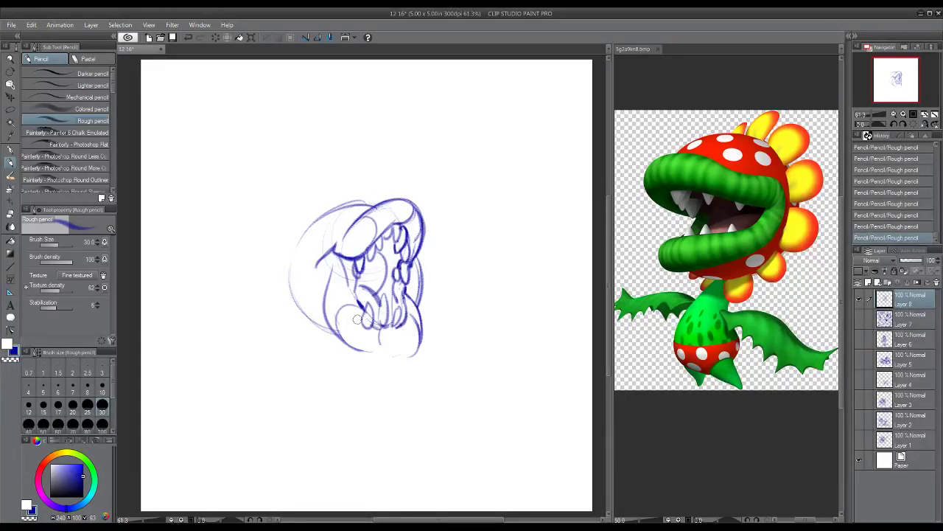
mouse_move(346, 300)
left_mouse_down()
mouse_move(358, 323)
mouse_move(396, 332)
left_mouse_up()
mouse_move(345, 340)
left_mouse_down()
mouse_move(400, 359)
mouse_move(375, 354)
mouse_move(418, 347)
mouse_move(421, 324)
left_mouse_up()
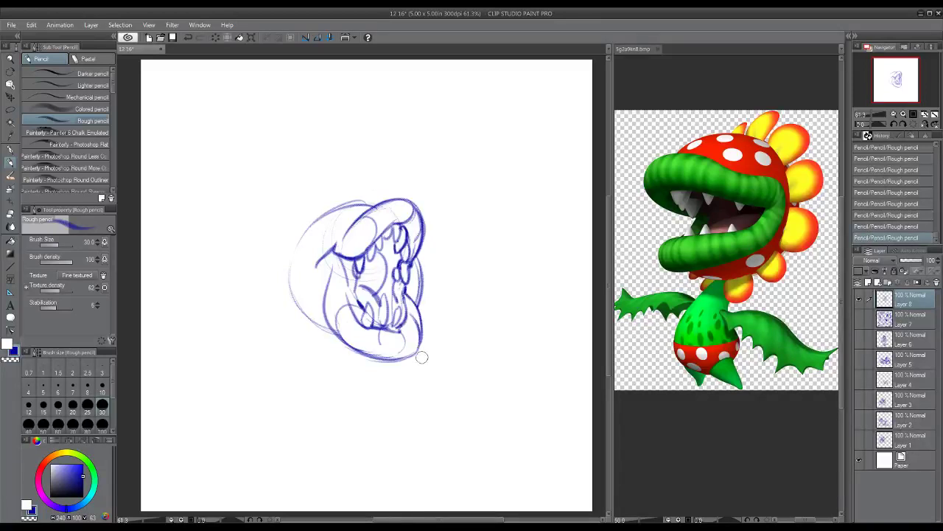
mouse_move(410, 362)
left_mouse_down()
mouse_move(364, 368)
mouse_move(374, 346)
mouse_move(402, 350)
left_mouse_up()
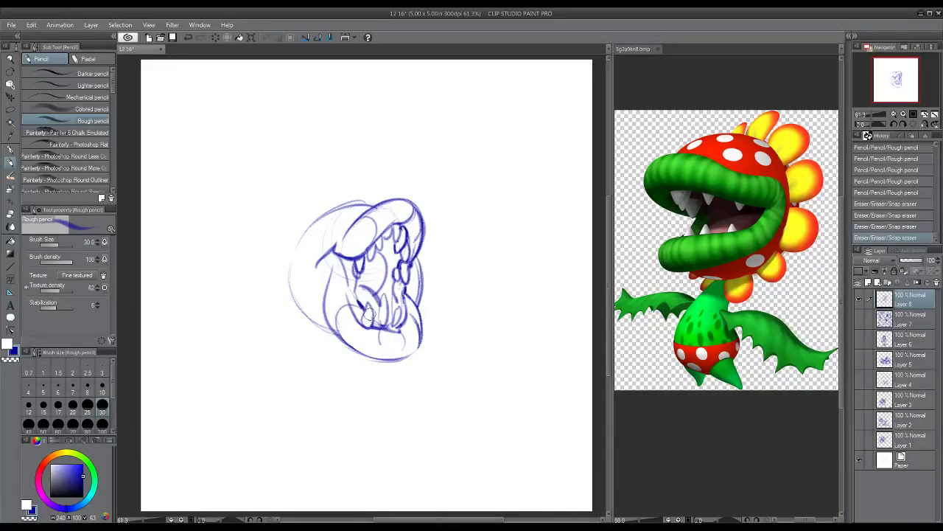
mouse_move(370, 317)
left_mouse_down()
mouse_move(387, 320)
mouse_move(381, 303)
mouse_move(380, 317)
mouse_move(398, 320)
left_mouse_up()
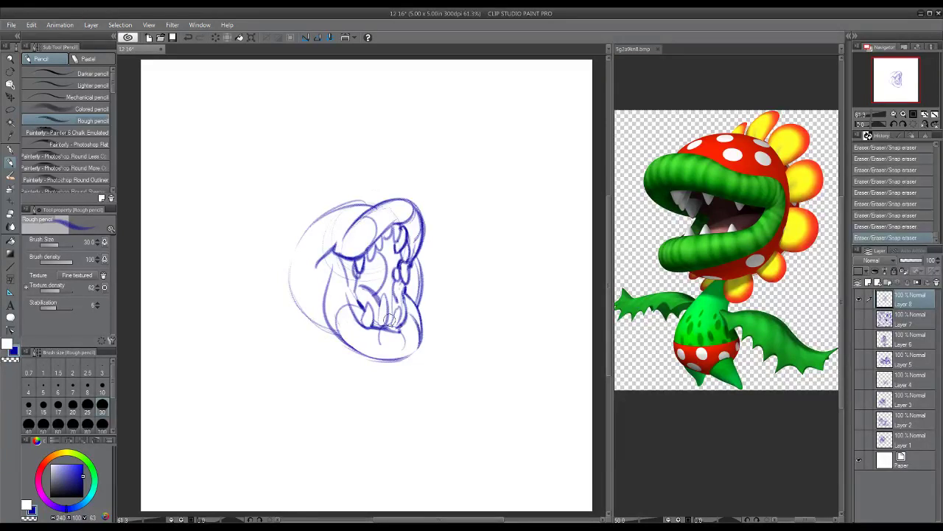
- Draw oval spots across the top, back and lower part of the plant's head
mouse_move(316, 225)
left_mouse_down()
mouse_move(302, 238)
mouse_move(317, 243)
left_mouse_up()
mouse_move(347, 204)
left_mouse_down()
mouse_move(354, 219)
mouse_move(344, 215)
left_mouse_up()
mouse_move(308, 287)
left_mouse_down()
mouse_move(324, 289)
mouse_move(313, 281)
left_mouse_up()
left_click_drag(298, 298, 309, 310)
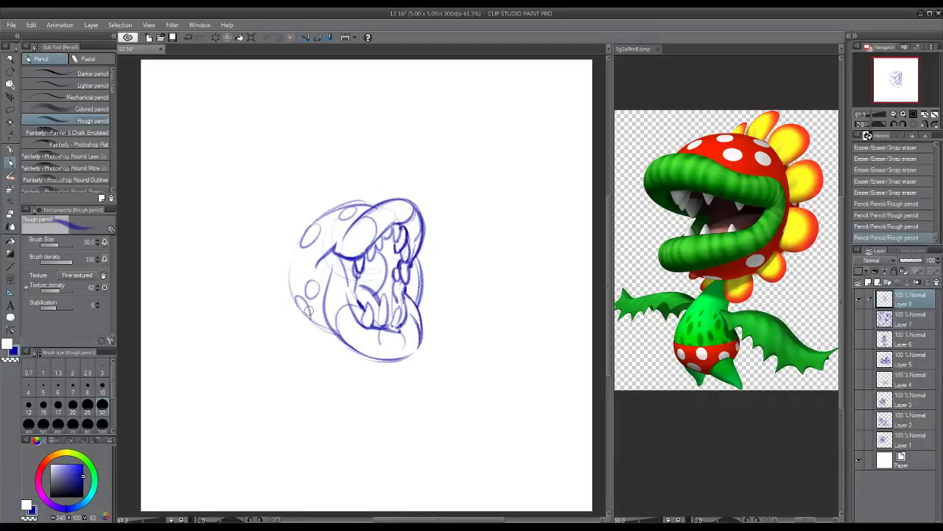
mouse_move(295, 265)
left_mouse_down()
mouse_move(292, 277)
mouse_move(298, 259)
left_mouse_up()
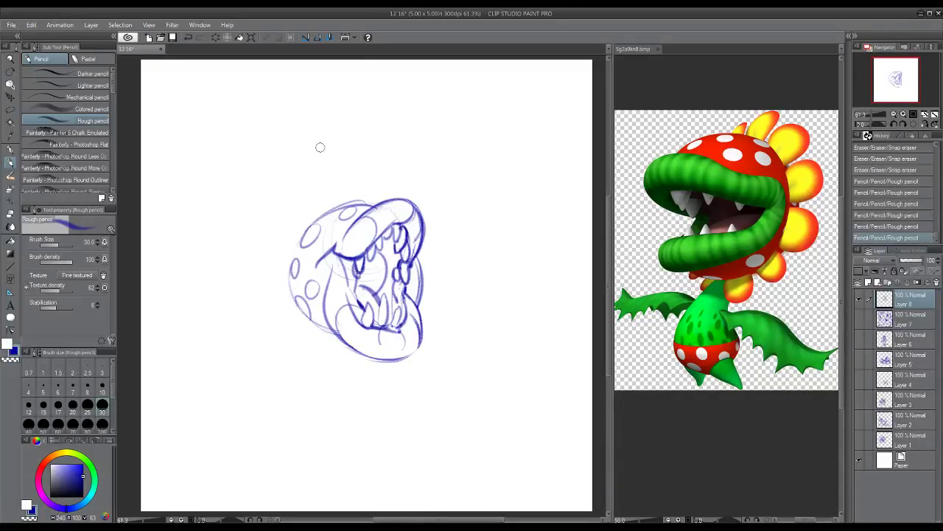
- Draw rounded petals with inner contour lines around the back of the head, and darken the head's rear outline
mouse_move(332, 191)
left_mouse_down()
mouse_move(345, 208)
mouse_move(283, 215)
mouse_move(320, 224)
mouse_move(279, 236)
mouse_move(287, 219)
mouse_move(243, 280)
mouse_move(291, 260)
mouse_move(295, 317)
mouse_move(260, 347)
left_mouse_up()
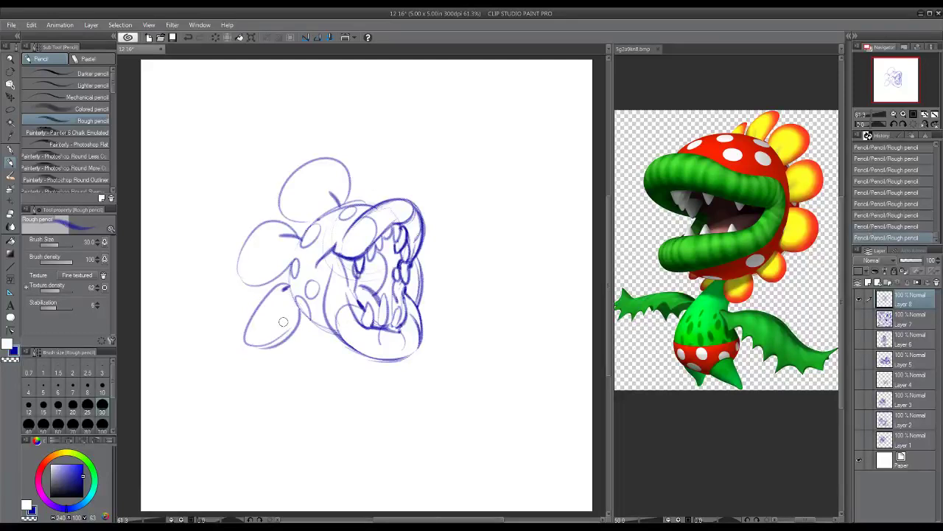
left_click_drag(283, 300, 249, 338)
left_click_drag(275, 240, 244, 272)
mouse_move(287, 185)
left_mouse_down()
mouse_move(342, 199)
mouse_move(387, 189)
mouse_move(367, 199)
left_mouse_up()
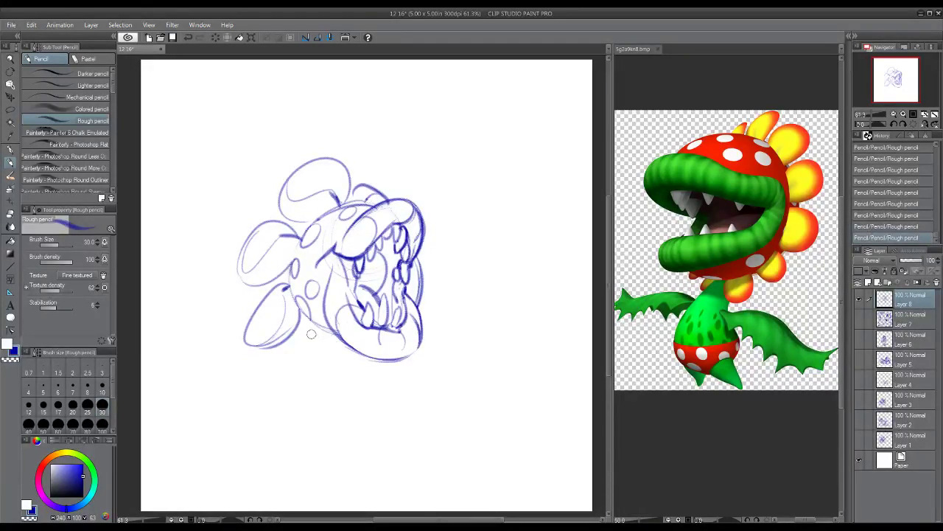
mouse_move(312, 332)
left_mouse_down()
mouse_move(304, 361)
mouse_move(337, 332)
mouse_move(302, 340)
left_mouse_up()
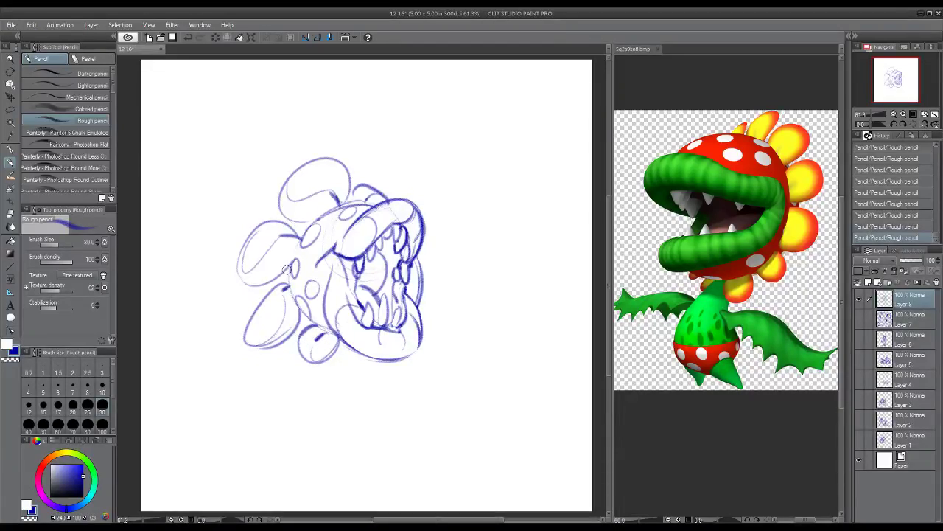
mouse_move(291, 263)
left_mouse_down()
mouse_move(298, 310)
mouse_move(337, 333)
mouse_move(318, 330)
mouse_move(333, 329)
left_mouse_up()
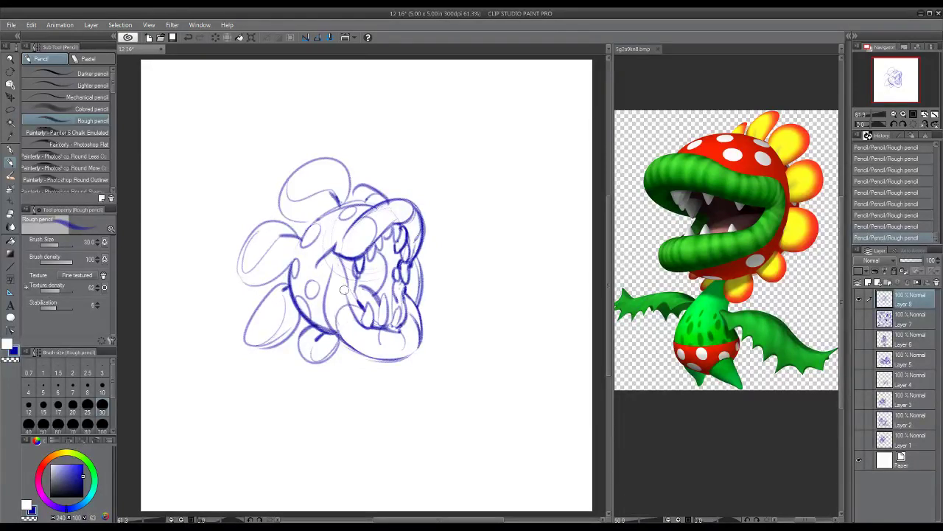
- Darken the teeth outlines and shade the mouth's interior with solid dark strokes
mouse_move(358, 275)
left_mouse_down()
mouse_move(359, 305)
mouse_move(359, 273)
mouse_move(378, 251)
mouse_move(377, 291)
mouse_move(362, 291)
mouse_move(382, 256)
mouse_move(385, 275)
mouse_move(376, 262)
mouse_move(385, 255)
mouse_move(359, 324)
mouse_move(402, 325)
left_mouse_up()
mouse_move(405, 317)
left_mouse_down()
mouse_move(399, 296)
mouse_move(388, 322)
mouse_move(385, 294)
mouse_move(391, 317)
mouse_move(376, 323)
mouse_move(369, 302)
mouse_move(361, 316)
mouse_move(383, 294)
left_mouse_up()
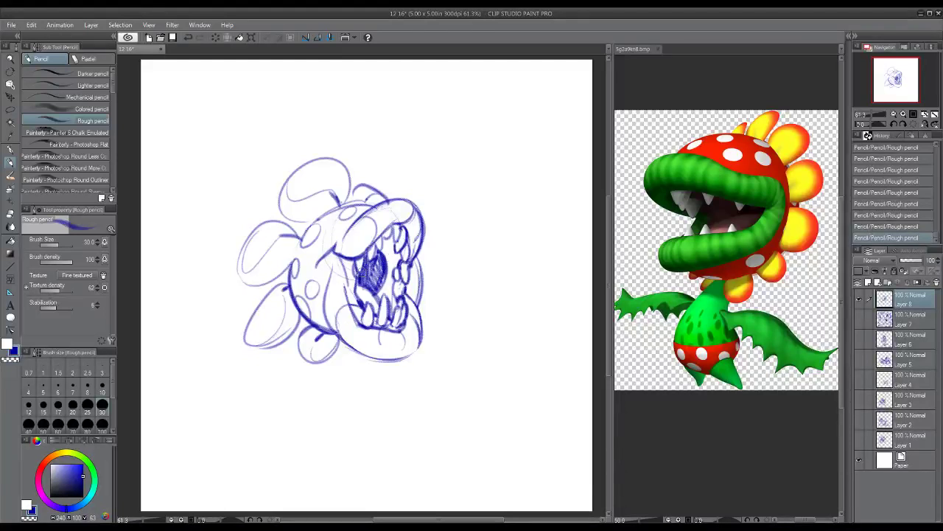
mouse_move(351, 258)
left_mouse_down()
mouse_move(357, 283)
mouse_move(362, 258)
mouse_move(352, 285)
mouse_move(362, 266)
mouse_move(385, 289)
mouse_move(375, 247)
mouse_move(375, 258)
mouse_move(379, 240)
mouse_move(385, 265)
mouse_move(383, 243)
mouse_move(381, 284)
mouse_move(368, 262)
mouse_move(375, 288)
mouse_move(360, 289)
mouse_move(367, 295)
mouse_move(377, 289)
mouse_move(364, 279)
mouse_move(379, 279)
left_mouse_up()
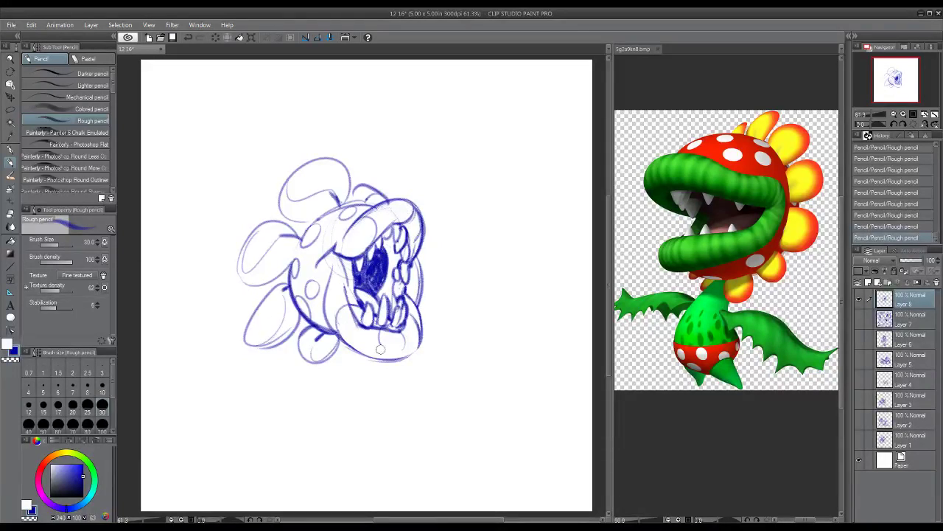
- Rough in a light guide circle for the plant's body below the head
left_click_drag(333, 335, 304, 378)
mouse_move(332, 338)
left_mouse_down()
mouse_move(293, 383)
mouse_move(317, 378)
mouse_move(330, 412)
mouse_move(300, 403)
mouse_move(339, 369)
mouse_move(344, 414)
mouse_move(329, 375)
left_mouse_up()
left_click_drag(304, 413, 356, 405)
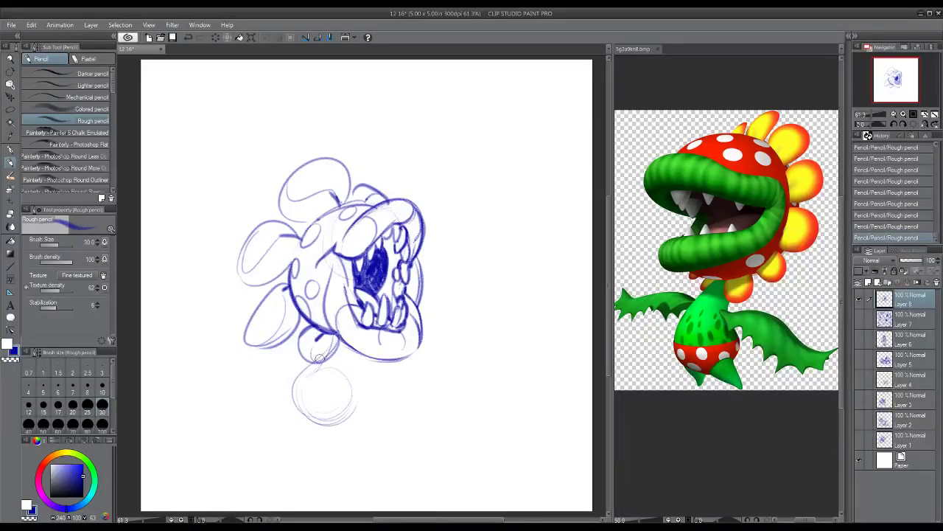
- Outline the neck and round lower body over the guide circle, with a small curved base underneath
left_click_drag(322, 370, 352, 395)
mouse_move(320, 375)
left_mouse_down()
mouse_move(334, 397)
mouse_move(357, 398)
mouse_move(362, 355)
mouse_move(357, 392)
left_mouse_up()
left_click_drag(362, 355, 358, 389)
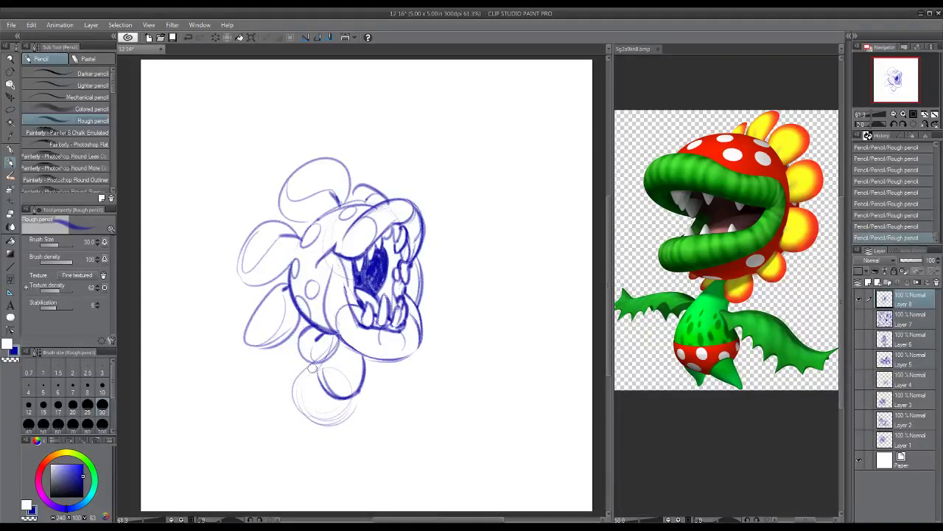
left_click_drag(312, 368, 295, 405)
mouse_move(295, 398)
left_mouse_down()
mouse_move(323, 429)
mouse_move(316, 425)
mouse_move(336, 421)
mouse_move(324, 434)
mouse_move(356, 403)
mouse_move(316, 430)
mouse_move(345, 414)
left_mouse_up()
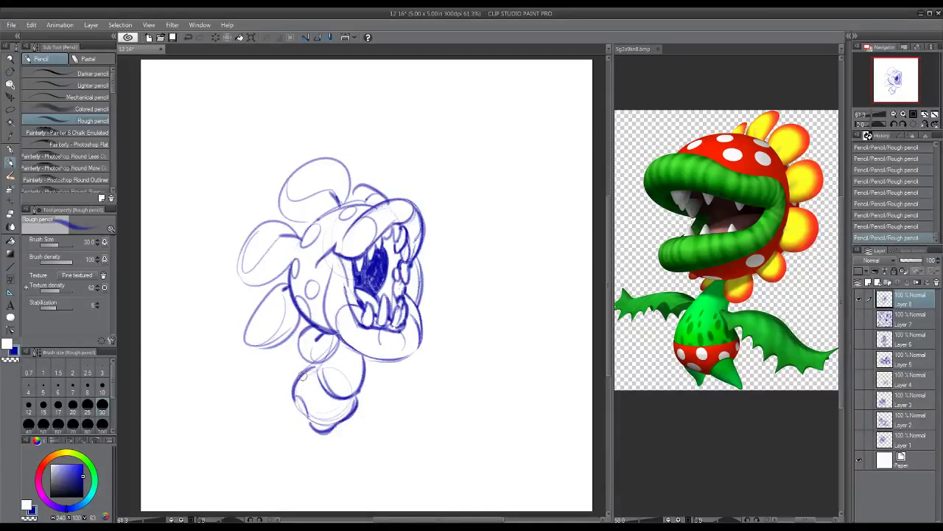
- Add round spots to the lower body and a small mark on the upper body
mouse_move(303, 376)
left_mouse_down()
mouse_move(322, 404)
mouse_move(353, 408)
left_mouse_up()
mouse_move(323, 375)
left_mouse_down()
mouse_move(344, 397)
mouse_move(366, 371)
mouse_move(348, 396)
left_mouse_up()
left_click(347, 385)
mouse_move(316, 356)
left_mouse_down()
mouse_move(333, 336)
mouse_move(327, 362)
left_mouse_up()
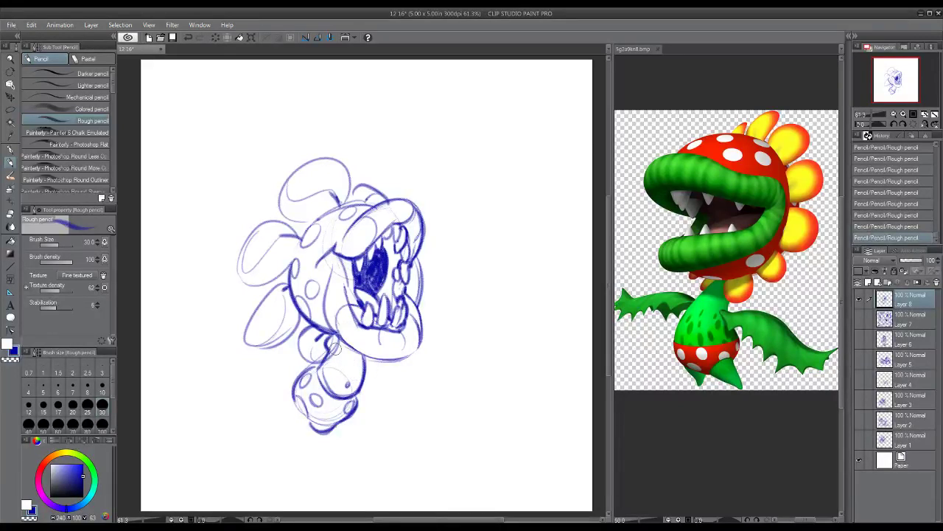
- Sketch the left leaf arm, undo its first tip, and redraw it with a pointed tip and scalloped lower edge
left_click_drag(336, 341, 342, 351)
mouse_move(342, 351)
left_mouse_down()
mouse_move(346, 358)
mouse_move(209, 361)
mouse_move(202, 387)
mouse_move(181, 362)
mouse_move(190, 395)
mouse_move(197, 388)
left_mouse_up()
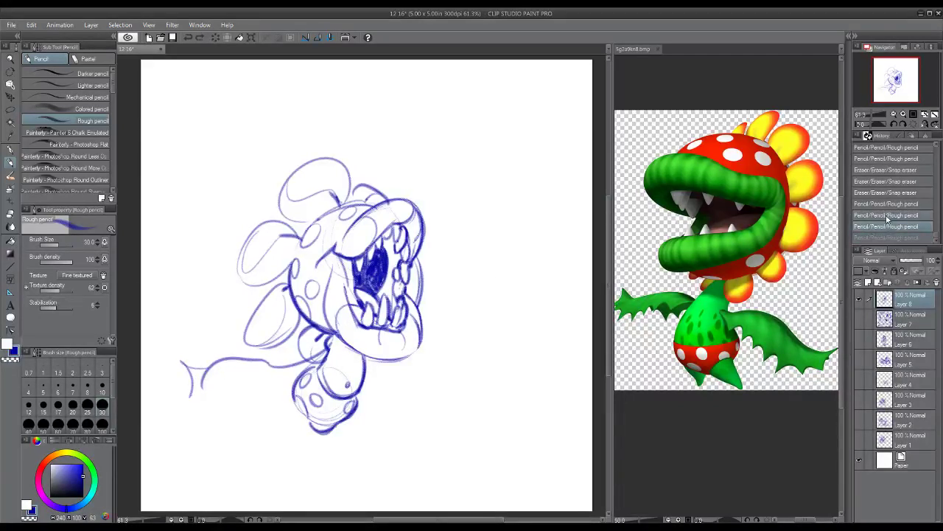
left_click(887, 215)
left_click(883, 206)
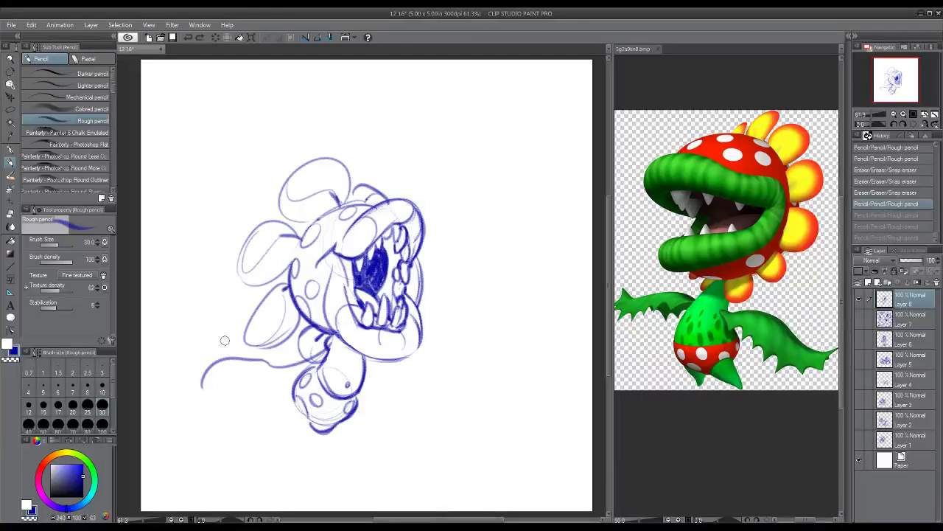
left_click_drag(225, 340, 237, 353)
mouse_move(229, 344)
left_mouse_down()
mouse_move(248, 358)
mouse_move(243, 348)
mouse_move(270, 364)
mouse_move(224, 347)
mouse_move(221, 380)
mouse_move(256, 400)
mouse_move(311, 368)
mouse_move(291, 366)
mouse_move(252, 339)
mouse_move(280, 354)
mouse_move(277, 363)
mouse_move(313, 350)
mouse_move(275, 365)
mouse_move(311, 354)
left_mouse_up()
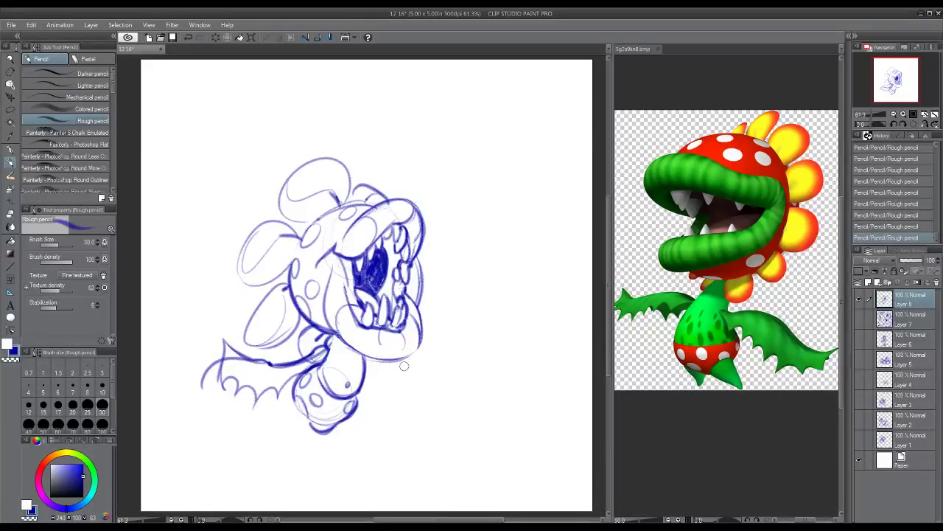
- Sketch the right leaf arm curving up beside the mouth, and reinforce the lower lip and far cheek
left_click_drag(372, 363, 423, 372)
mouse_move(425, 334)
left_mouse_down()
mouse_move(451, 320)
mouse_move(458, 280)
mouse_move(440, 261)
mouse_move(463, 301)
mouse_move(481, 287)
mouse_move(473, 373)
mouse_move(454, 382)
mouse_move(416, 368)
mouse_move(444, 330)
left_mouse_up()
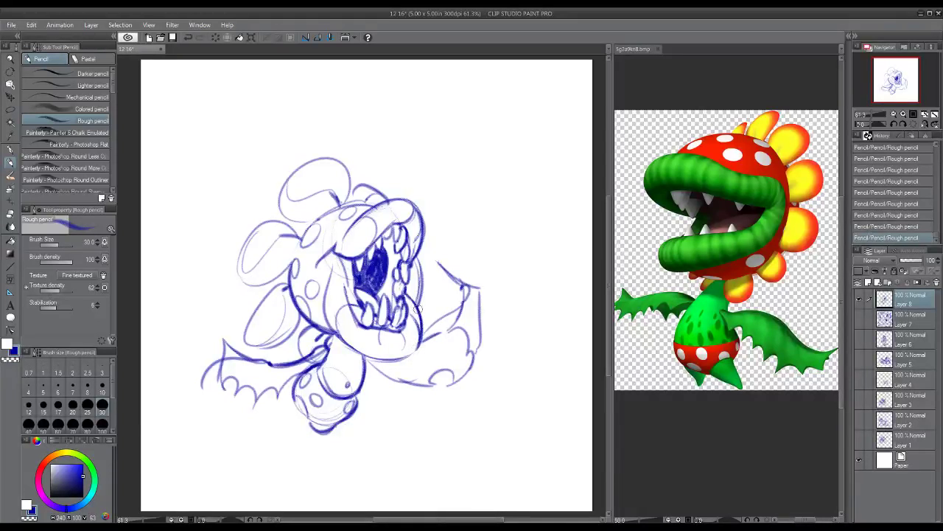
mouse_move(345, 342)
left_mouse_down()
mouse_move(378, 362)
mouse_move(348, 342)
mouse_move(402, 358)
mouse_move(356, 348)
mouse_move(409, 351)
mouse_move(364, 353)
mouse_move(394, 348)
mouse_move(380, 358)
mouse_move(421, 341)
left_mouse_up()
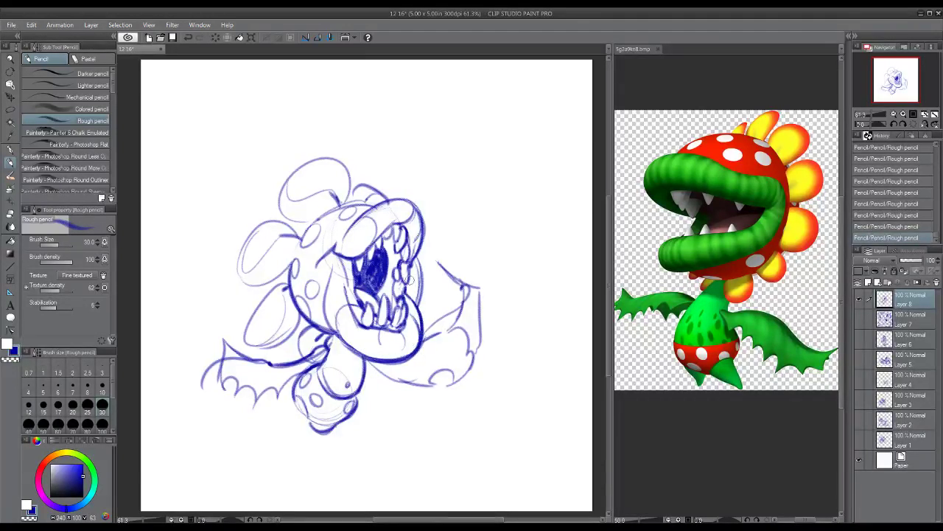
left_click_drag(416, 275, 419, 295)
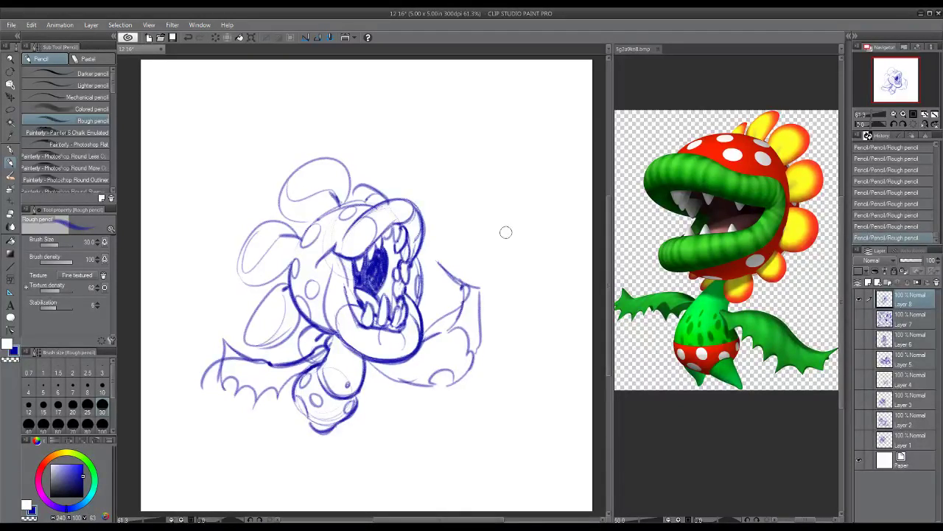
- Darken the right leaf arm's inner tip line and lower edge
left_click_drag(466, 286, 468, 307)
mouse_move(367, 361)
left_mouse_down()
mouse_move(433, 385)
mouse_move(423, 383)
left_mouse_up()
left_click_drag(374, 367, 429, 384)
- Draw two pointed leaf feet spreading out from the base of the body
mouse_move(361, 428)
left_mouse_down()
mouse_move(357, 419)
mouse_move(372, 429)
left_mouse_up()
mouse_move(358, 416)
left_mouse_down()
mouse_move(375, 434)
mouse_move(363, 439)
mouse_move(380, 442)
mouse_move(370, 446)
left_mouse_up()
mouse_move(292, 412)
left_mouse_down()
mouse_move(271, 442)
mouse_move(296, 428)
mouse_move(274, 440)
mouse_move(275, 424)
mouse_move(272, 442)
mouse_move(306, 420)
mouse_move(275, 427)
mouse_move(291, 397)
mouse_move(282, 427)
mouse_move(280, 412)
mouse_move(310, 427)
left_mouse_up()
left_click_drag(295, 392, 300, 419)
mouse_move(317, 402)
left_mouse_down()
mouse_move(373, 445)
mouse_move(356, 411)
mouse_move(377, 436)
mouse_move(360, 438)
mouse_move(380, 449)
left_mouse_up()
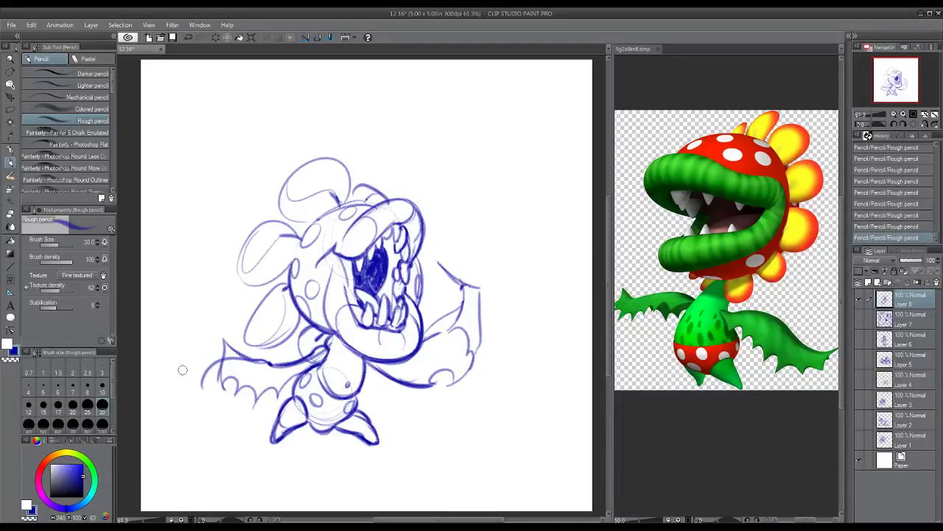
- Erase the stray outer curve and overlapping lines of the left leaf arm, and redraw its edge near the shoulder
mouse_move(199, 387)
left_mouse_down()
mouse_move(219, 356)
mouse_move(270, 367)
mouse_move(312, 355)
left_mouse_up()
mouse_move(324, 347)
left_mouse_down()
mouse_move(261, 373)
mouse_move(320, 355)
mouse_move(298, 365)
left_mouse_up()
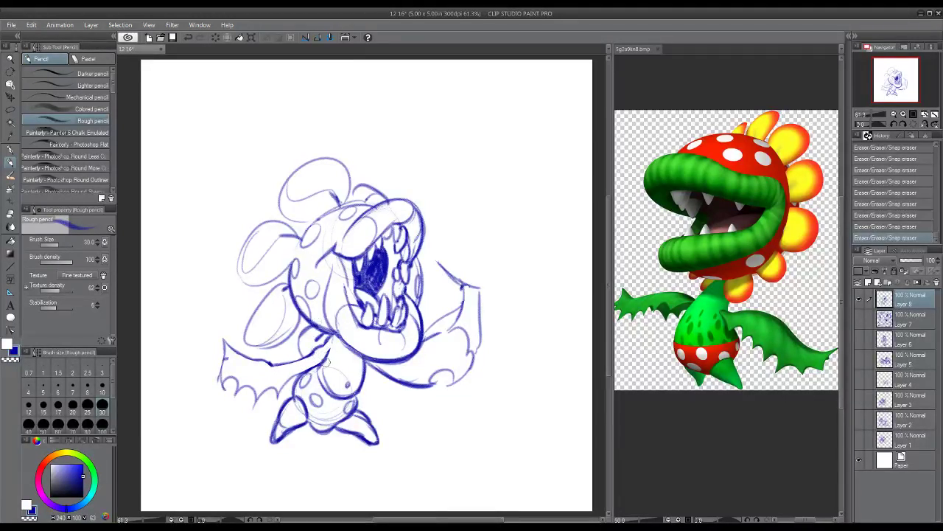
left_click_drag(332, 347, 279, 390)
left_click_drag(280, 391, 286, 380)
- Rework the lower body's outline above the feet and erase the leftover construction lines
left_click_drag(310, 382, 305, 380)
mouse_move(306, 385)
left_mouse_down()
mouse_move(324, 361)
mouse_move(287, 375)
mouse_move(332, 351)
mouse_move(317, 363)
mouse_move(329, 356)
mouse_move(362, 379)
mouse_move(357, 407)
mouse_move(334, 428)
left_mouse_up()
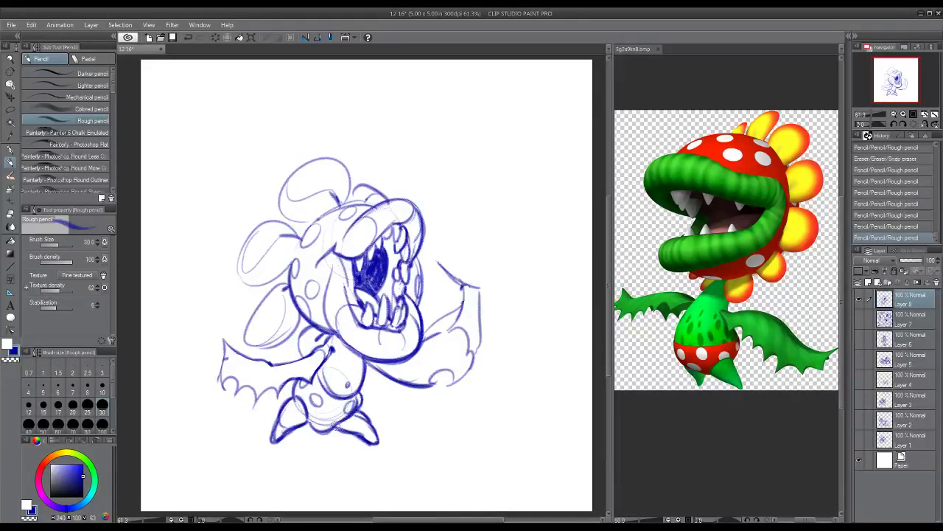
left_click_drag(363, 393, 329, 431)
mouse_move(361, 391)
left_mouse_down()
mouse_move(345, 413)
mouse_move(369, 427)
left_mouse_up()
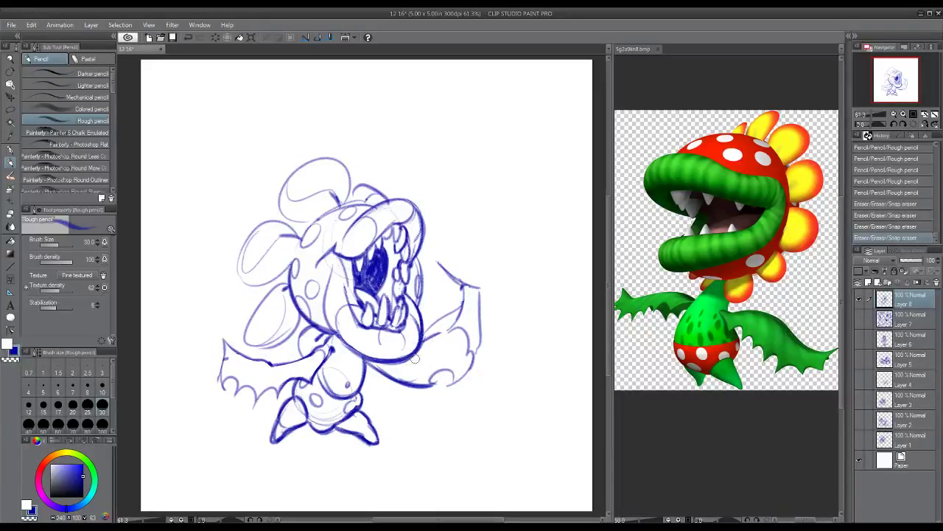
- Clean up the right leaf arm by darkening its upper edge, trimming the tip, and redrawing the lower edge with scallops
mouse_move(407, 363)
left_mouse_down()
mouse_move(453, 341)
mouse_move(435, 352)
mouse_move(462, 327)
mouse_move(432, 327)
mouse_move(472, 314)
mouse_move(465, 280)
mouse_move(451, 325)
left_mouse_up()
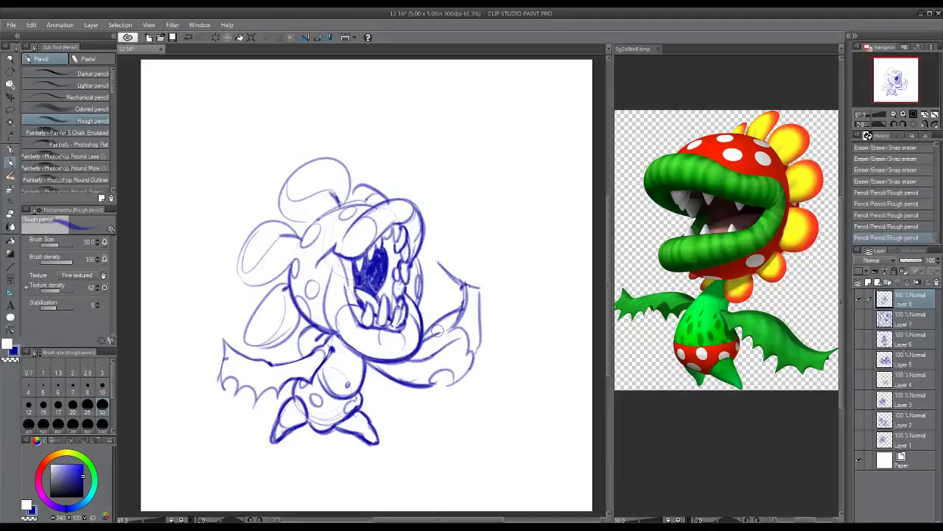
left_click_drag(426, 343, 441, 332)
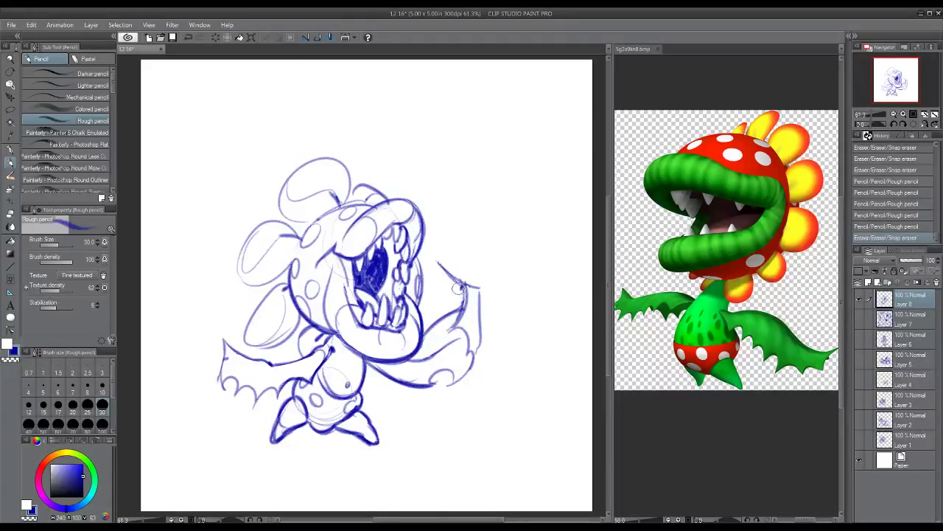
mouse_move(458, 290)
left_mouse_down()
mouse_move(478, 289)
mouse_move(441, 264)
mouse_move(466, 280)
left_mouse_up()
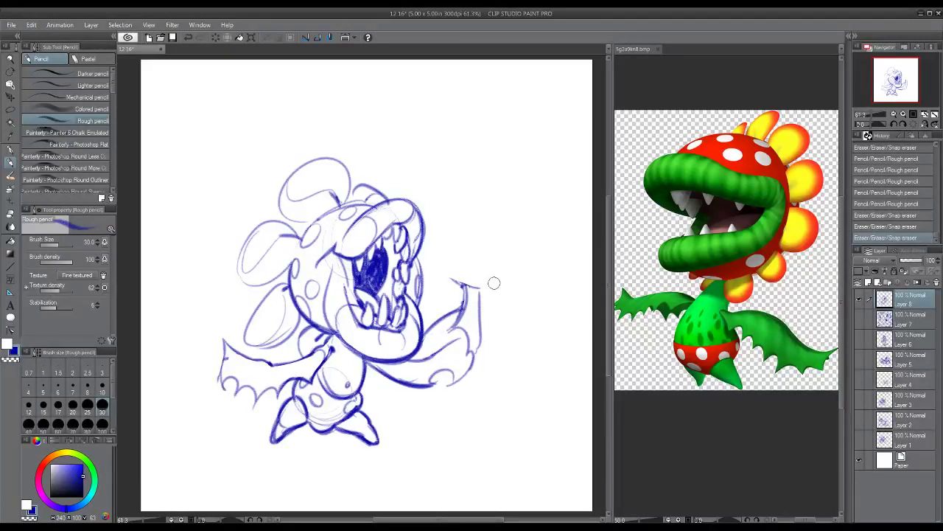
mouse_move(466, 362)
left_mouse_down()
mouse_move(431, 384)
mouse_move(386, 375)
mouse_move(426, 380)
left_mouse_up()
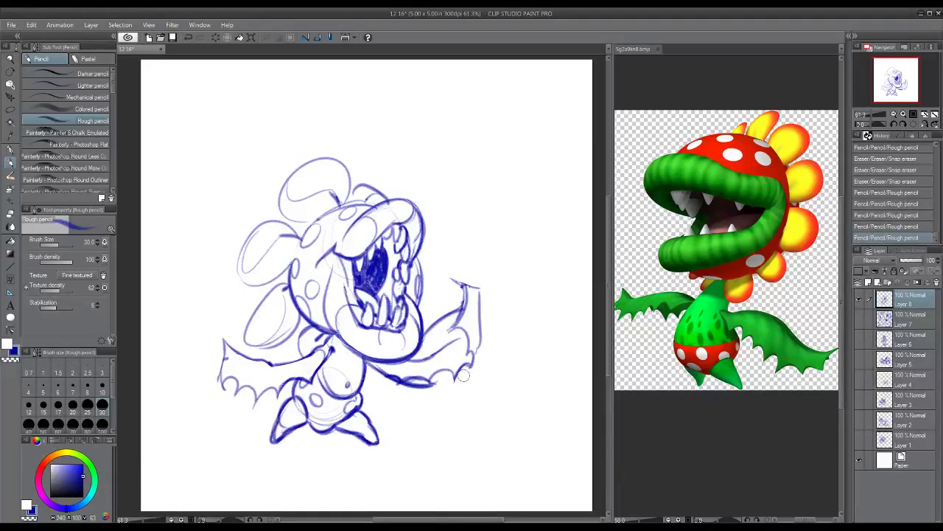
mouse_move(461, 377)
left_mouse_down()
mouse_move(402, 390)
mouse_move(389, 381)
mouse_move(400, 395)
left_mouse_up()
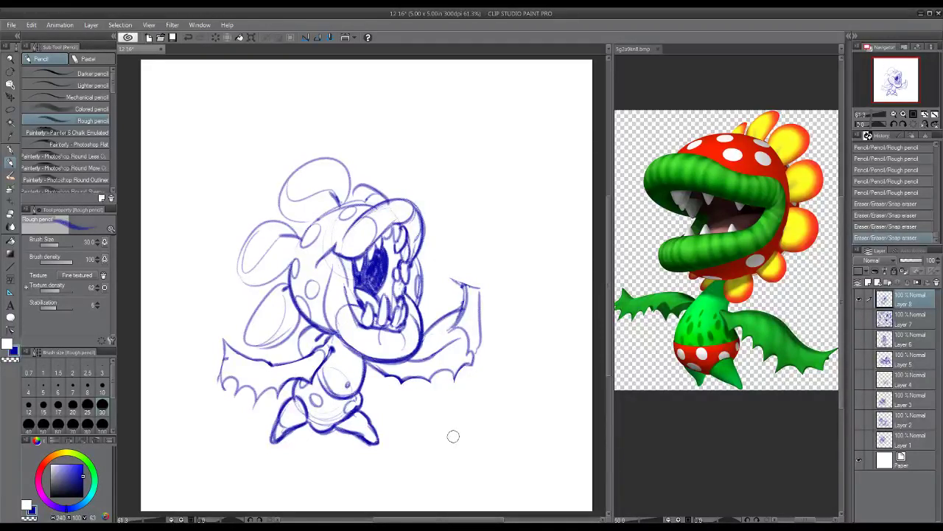
- Redraw the left leaf arm's upper edge as a smooth curve to the shoulder, erasing the old lines
mouse_move(266, 369)
left_mouse_down()
mouse_move(290, 365)
mouse_move(263, 365)
left_mouse_up()
mouse_move(261, 365)
left_mouse_down()
mouse_move(314, 343)
mouse_move(313, 331)
mouse_move(283, 317)
mouse_move(305, 348)
mouse_move(284, 361)
mouse_move(238, 357)
mouse_move(283, 348)
mouse_move(238, 349)
mouse_move(294, 363)
mouse_move(320, 350)
left_mouse_up()
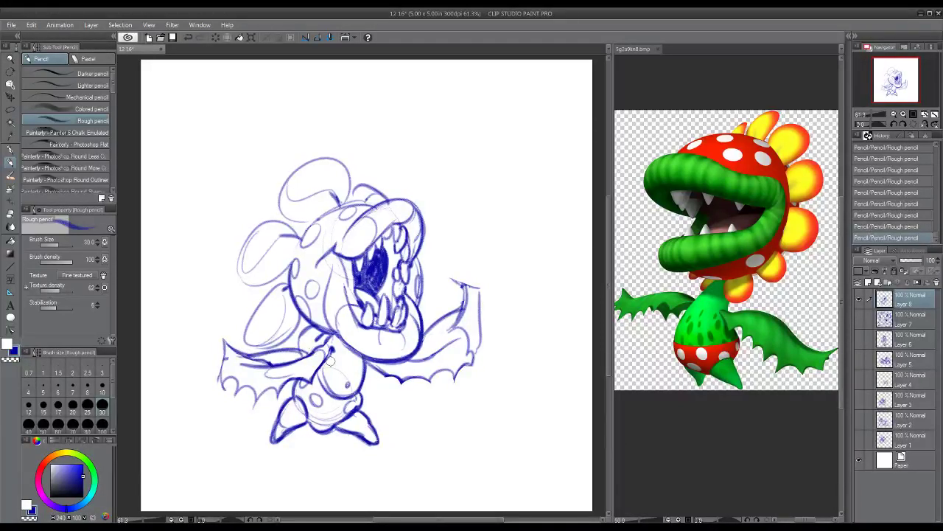
mouse_move(243, 362)
left_mouse_down()
mouse_move(264, 361)
mouse_move(234, 354)
mouse_move(306, 354)
left_mouse_up()
mouse_move(304, 352)
left_mouse_down()
mouse_move(267, 357)
mouse_move(301, 355)
left_mouse_up()
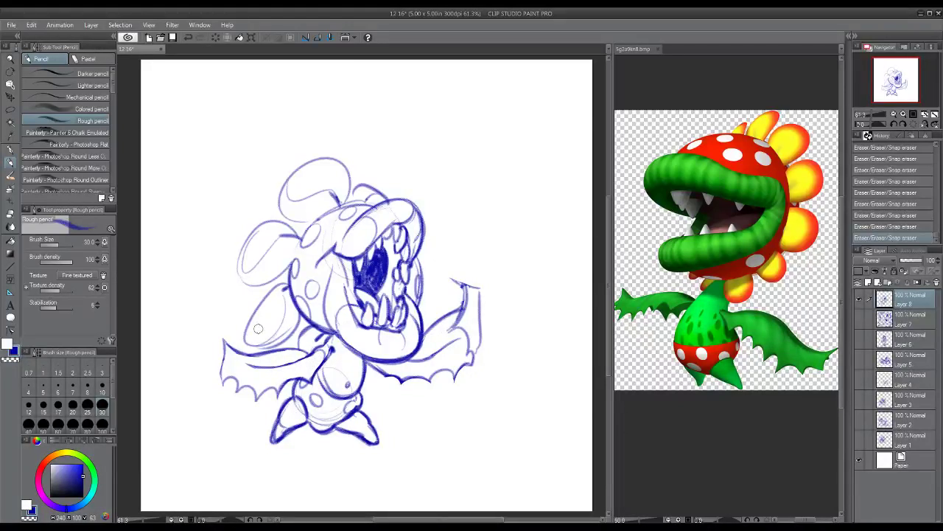
left_click_drag(270, 365, 295, 361)
mouse_move(275, 365)
left_mouse_down()
mouse_move(298, 354)
mouse_move(258, 360)
mouse_move(316, 358)
mouse_move(344, 325)
mouse_move(305, 364)
mouse_move(278, 366)
mouse_move(310, 348)
mouse_move(287, 367)
left_mouse_up()
left_click_drag(337, 346, 305, 380)
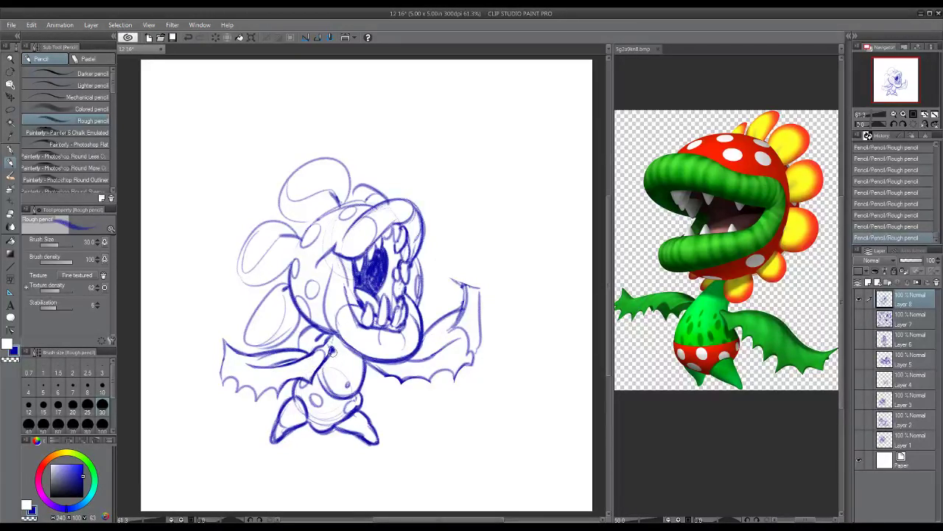
- Dot the belly with small dark spots and darken the outlines of the lips and the crease beside the mouth
mouse_move(364, 353)
left_mouse_down()
mouse_move(324, 361)
mouse_move(336, 373)
mouse_move(373, 361)
left_mouse_up()
mouse_move(330, 385)
left_mouse_down()
mouse_move(361, 377)
mouse_move(355, 387)
mouse_move(344, 357)
left_mouse_up()
left_click_drag(311, 272, 330, 241)
mouse_move(312, 272)
left_mouse_down()
mouse_move(373, 215)
mouse_move(342, 247)
mouse_move(410, 213)
left_mouse_up()
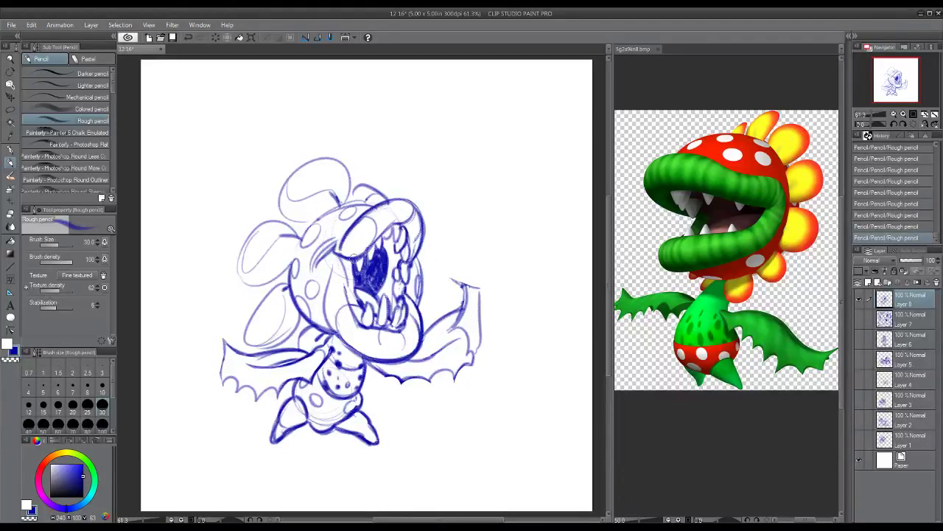
mouse_move(367, 248)
left_mouse_down()
mouse_move(407, 220)
mouse_move(424, 234)
mouse_move(412, 201)
mouse_move(422, 210)
mouse_move(410, 266)
mouse_move(424, 242)
mouse_move(411, 267)
mouse_move(422, 340)
left_mouse_up()
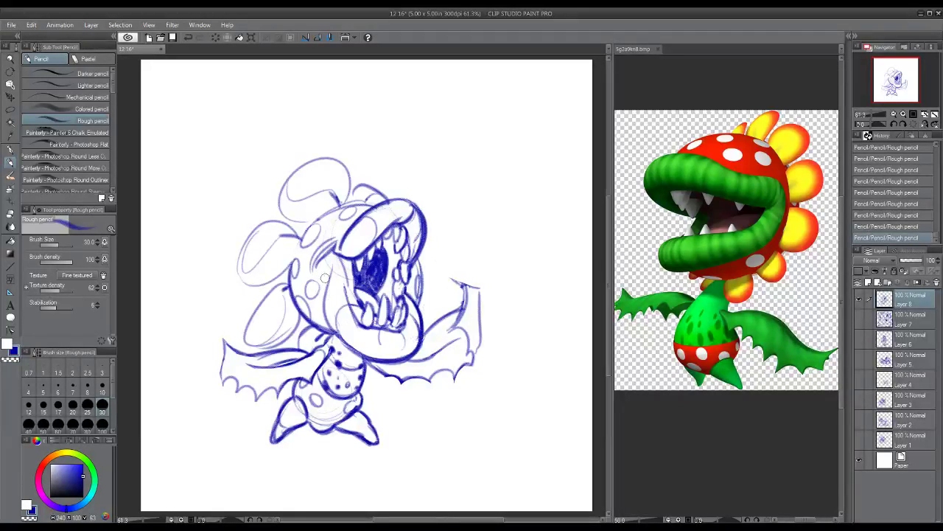
mouse_move(325, 278)
left_mouse_down()
mouse_move(324, 296)
mouse_move(336, 262)
mouse_move(344, 343)
mouse_move(370, 341)
left_mouse_up()
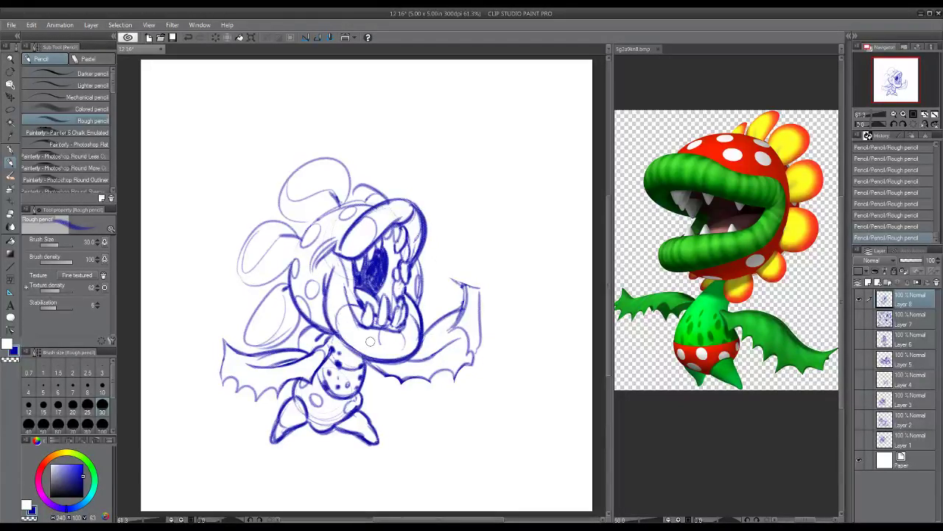
- Darken the lower-left petal with an inner curl, strengthen the head's outline, and add spots to the lower body
left_click_drag(506, 458, 504, 432)
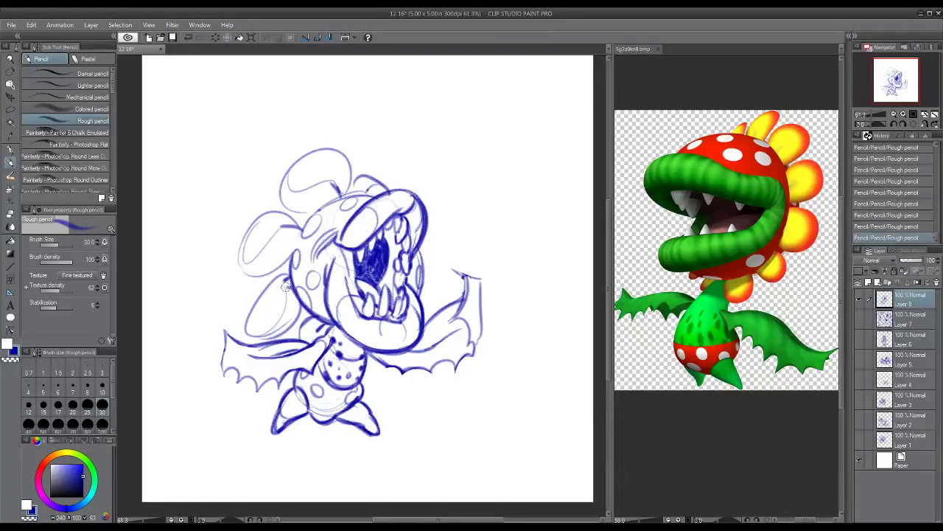
mouse_move(292, 290)
left_mouse_down()
mouse_move(255, 315)
mouse_move(252, 332)
left_mouse_up()
mouse_move(260, 299)
left_mouse_down()
mouse_move(285, 337)
mouse_move(278, 315)
mouse_move(299, 308)
mouse_move(273, 333)
mouse_move(257, 318)
mouse_move(277, 262)
mouse_move(242, 276)
mouse_move(297, 233)
mouse_move(286, 256)
mouse_move(282, 240)
mouse_move(292, 247)
left_mouse_up()
mouse_move(332, 195)
left_mouse_down()
mouse_move(304, 223)
mouse_move(336, 198)
mouse_move(322, 208)
mouse_move(395, 195)
left_mouse_up()
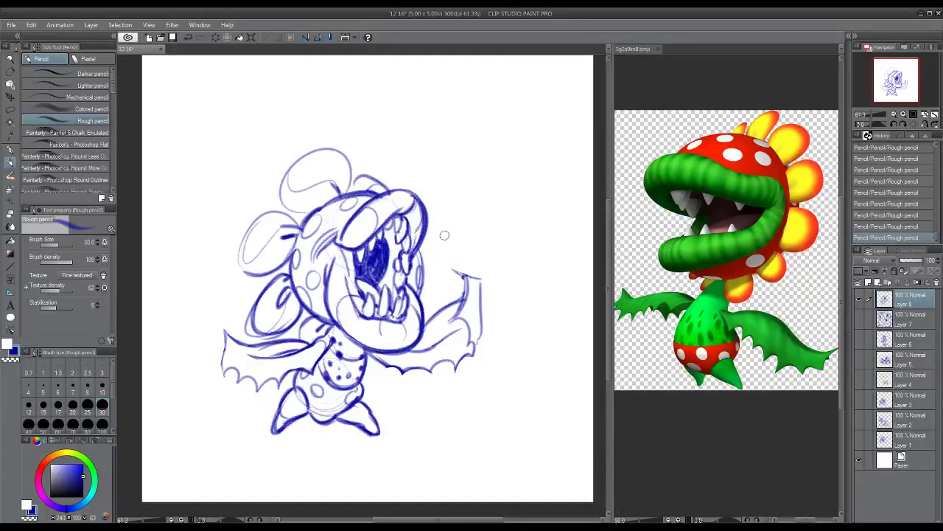
left_click_drag(416, 247, 424, 294)
mouse_move(339, 410)
left_mouse_down()
mouse_move(331, 404)
mouse_move(340, 404)
left_mouse_up()
- Strengthen the mouth's inner edges and the lower lip, and darken the outlines of the two upper-left petals
mouse_move(356, 319)
left_mouse_down()
mouse_move(381, 346)
mouse_move(383, 324)
mouse_move(399, 334)
mouse_move(378, 339)
mouse_move(380, 326)
mouse_move(383, 345)
mouse_move(404, 324)
mouse_move(405, 344)
mouse_move(393, 318)
left_mouse_up()
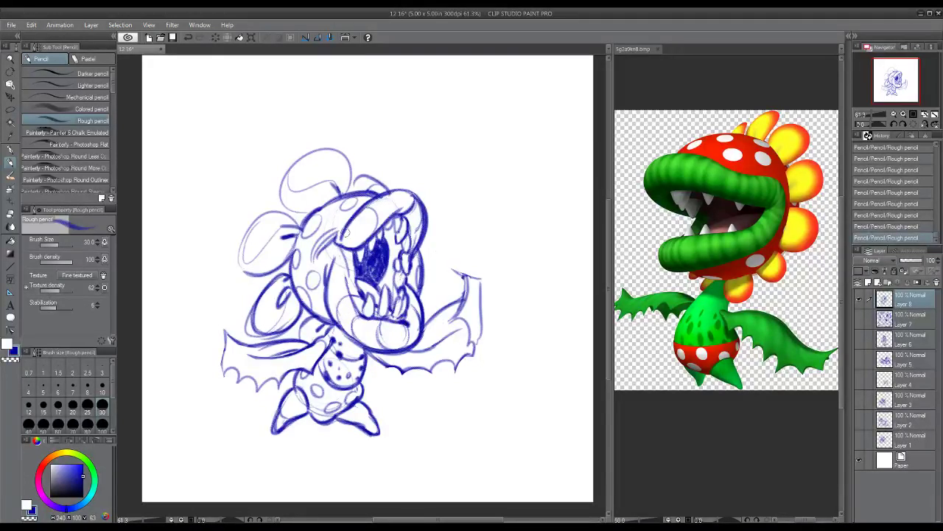
mouse_move(349, 276)
left_mouse_down()
mouse_move(340, 249)
mouse_move(364, 314)
left_mouse_up()
left_click_drag(408, 294, 405, 322)
left_click_drag(409, 281, 415, 337)
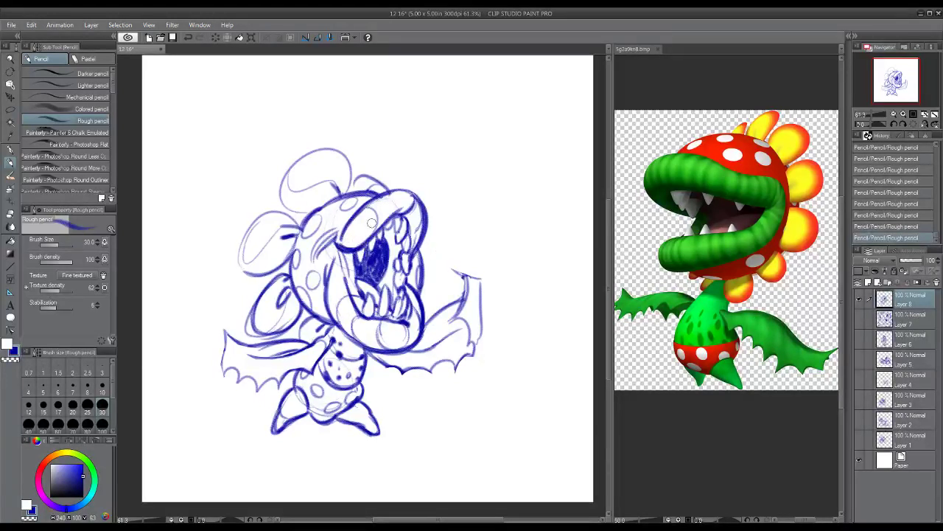
key("x")
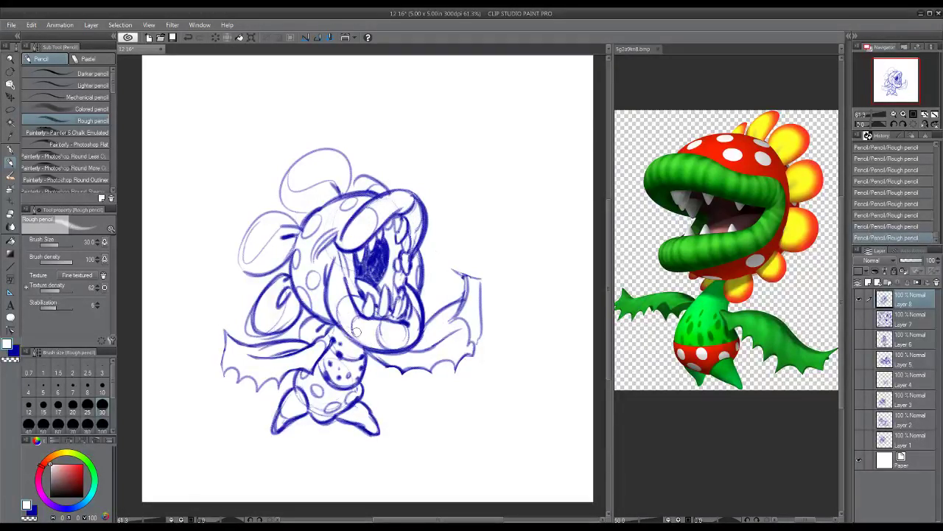
key("x")
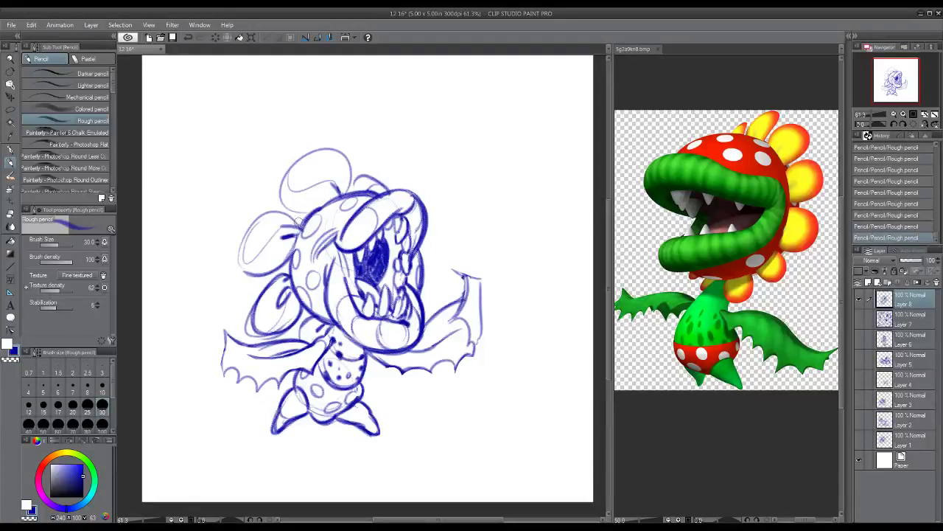
mouse_move(298, 218)
left_mouse_down()
mouse_move(238, 253)
mouse_move(246, 271)
mouse_move(266, 217)
mouse_move(296, 219)
mouse_move(281, 171)
mouse_move(333, 149)
mouse_move(348, 181)
mouse_move(344, 196)
mouse_move(361, 193)
mouse_move(369, 176)
mouse_move(385, 193)
left_mouse_up()
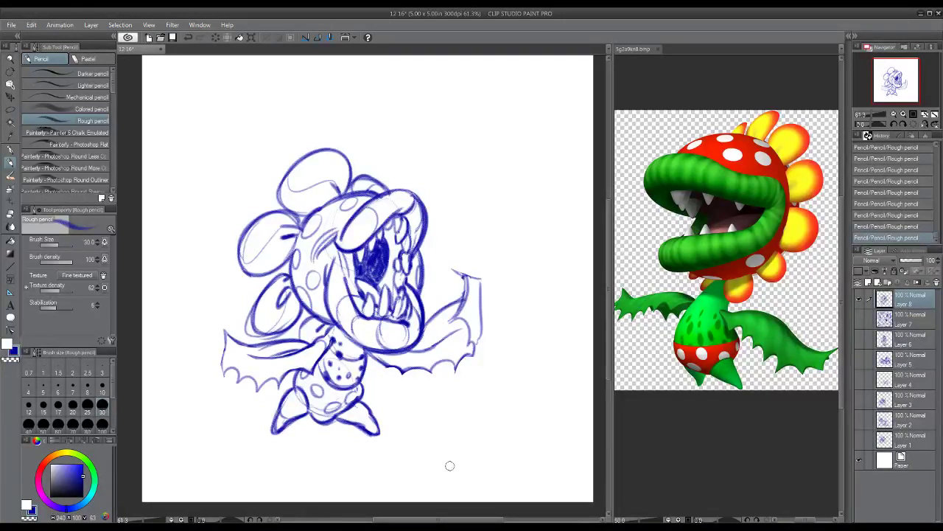
mouse_move(345, 258)
left_mouse_down()
mouse_move(355, 274)
mouse_move(345, 282)
mouse_move(362, 293)
mouse_move(401, 286)
mouse_move(414, 321)
mouse_move(394, 321)
mouse_move(406, 323)
left_mouse_up()
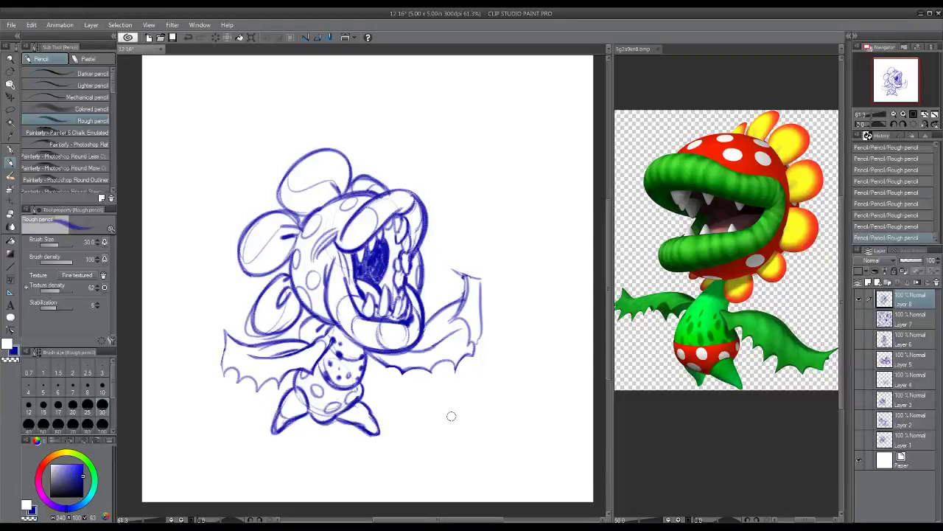
- Darken the scalloped edges and tips of both leaf arms, and add a small petal behind the mouth's right side
mouse_move(217, 318)
left_mouse_down()
mouse_move(236, 356)
mouse_move(222, 367)
mouse_move(242, 373)
mouse_move(240, 383)
mouse_move(270, 377)
mouse_move(278, 388)
mouse_move(306, 373)
left_mouse_up()
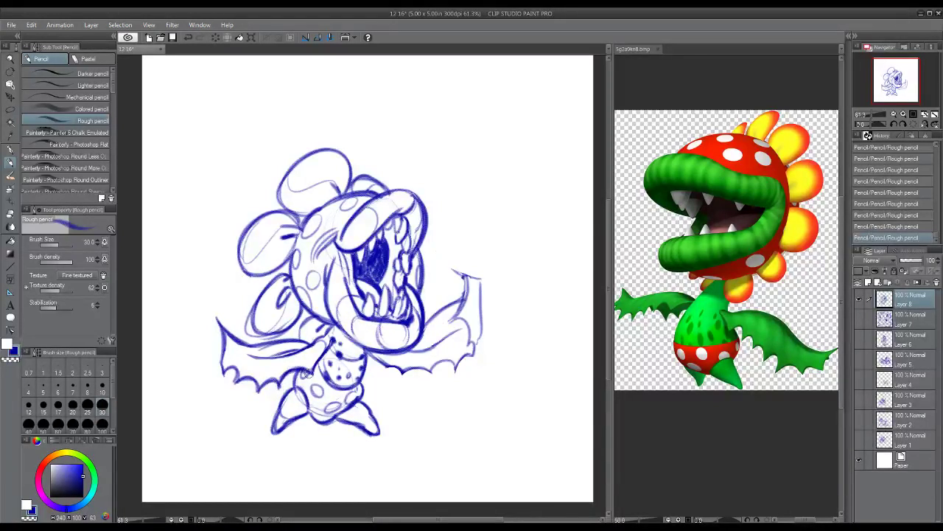
mouse_move(404, 372)
left_mouse_down()
mouse_move(469, 358)
mouse_move(454, 369)
mouse_move(475, 355)
left_mouse_up()
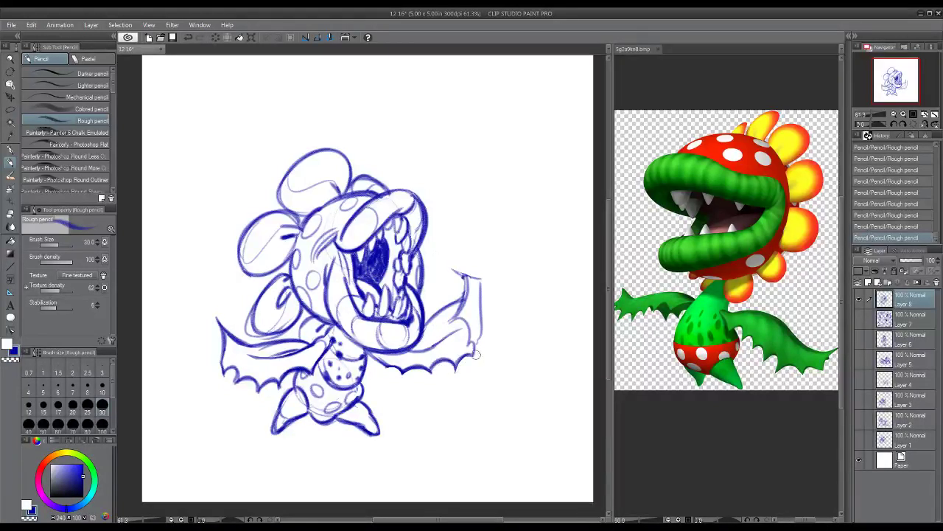
left_click_drag(465, 323, 450, 320)
mouse_move(466, 284)
left_mouse_down()
mouse_move(454, 316)
mouse_move(451, 270)
mouse_move(481, 280)
mouse_move(475, 346)
left_mouse_up()
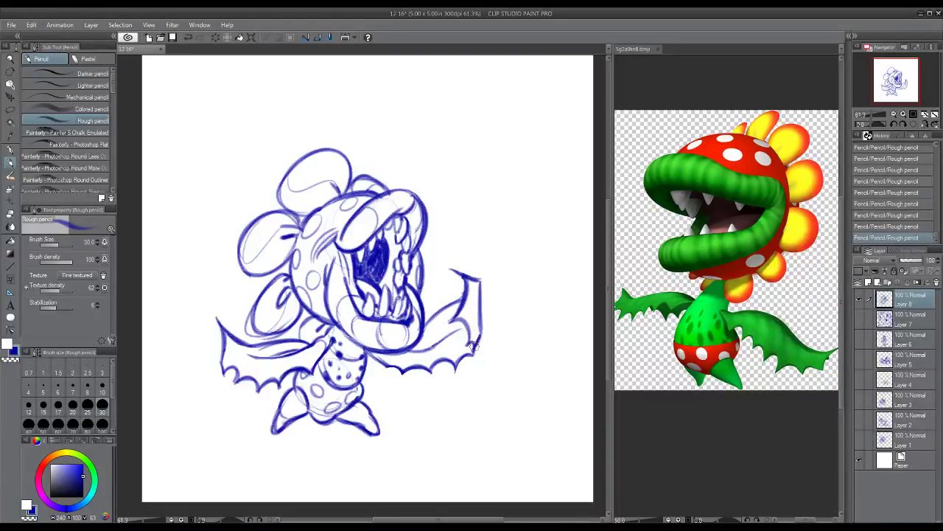
mouse_move(480, 280)
left_mouse_down()
mouse_move(482, 330)
mouse_move(479, 313)
mouse_move(440, 345)
left_mouse_up()
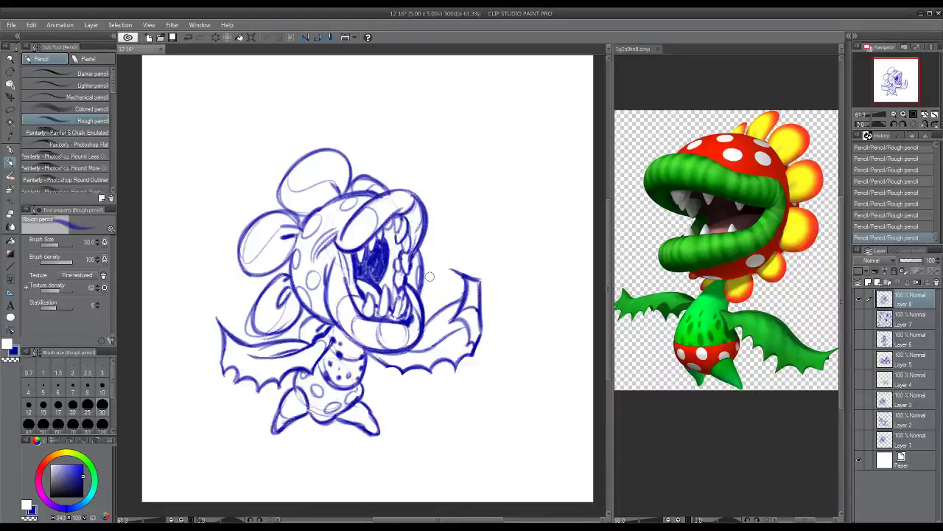
left_click_drag(427, 284, 435, 302)
mouse_move(417, 251)
left_mouse_down()
mouse_move(424, 275)
mouse_move(405, 276)
left_mouse_up()
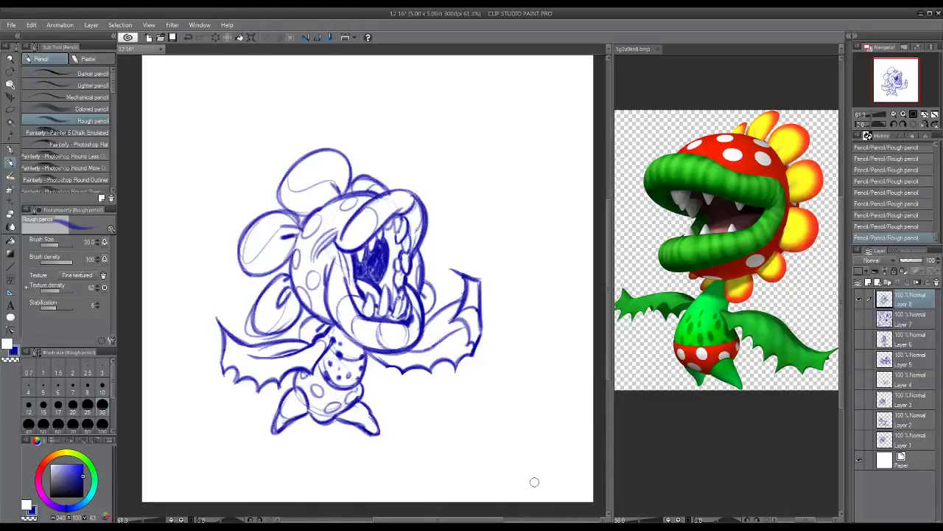
- Write the recipient's name in the canvas's lower-right corner, sign the sketch beside the feet, and save the file
mouse_move(532, 491)
left_mouse_down()
mouse_move(548, 475)
mouse_move(564, 483)
left_mouse_up()
mouse_move(386, 382)
left_mouse_down()
mouse_move(398, 403)
mouse_move(409, 406)
mouse_move(462, 398)
left_mouse_up()
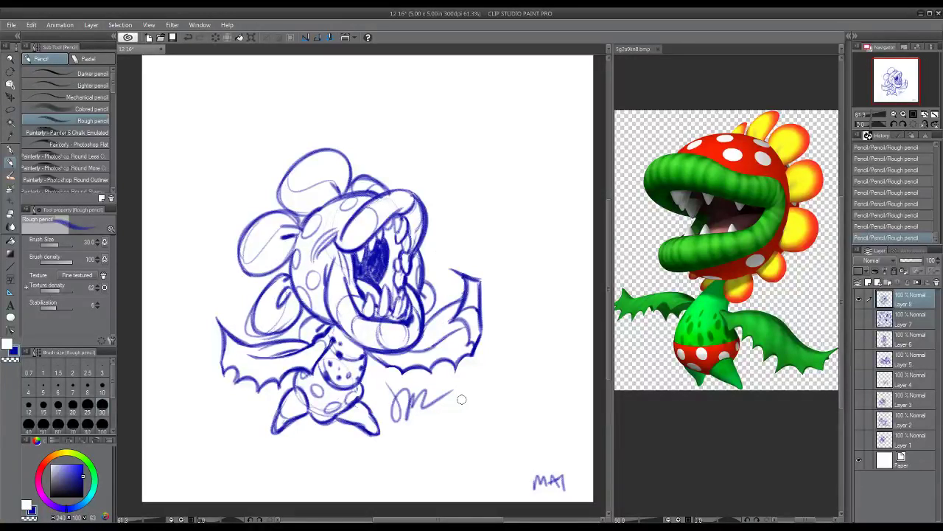
key("ctrl+s")
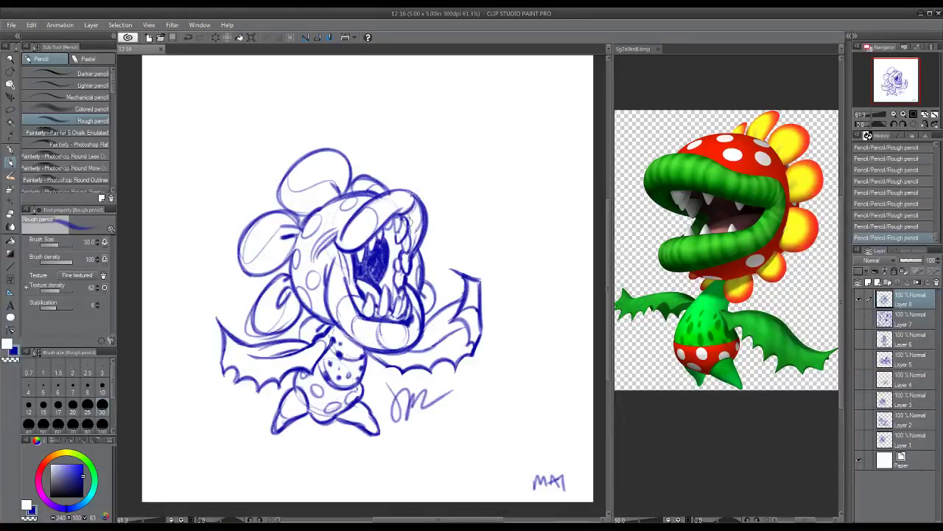
- Redraw the upper-right teeth and clean up the lower teeth with white and blue strokes
mouse_move(409, 214)
left_mouse_down()
mouse_move(407, 248)
mouse_move(401, 219)
mouse_move(390, 234)
mouse_move(404, 218)
mouse_move(389, 232)
mouse_move(398, 217)
mouse_move(403, 234)
mouse_move(404, 214)
mouse_move(407, 258)
mouse_move(367, 244)
mouse_move(366, 261)
mouse_move(377, 251)
mouse_move(376, 275)
mouse_move(387, 252)
left_mouse_up()
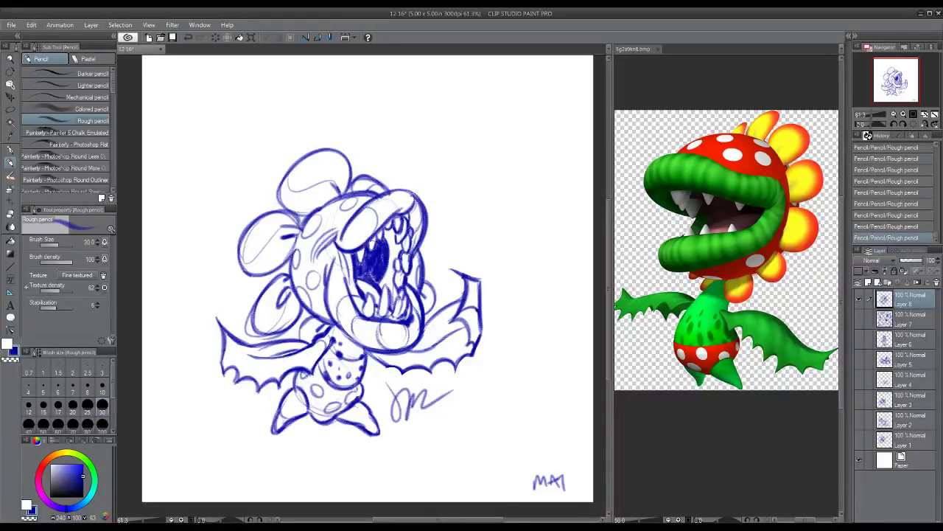
mouse_move(383, 291)
left_mouse_down()
mouse_move(377, 309)
mouse_move(390, 284)
mouse_move(397, 316)
left_mouse_up()
key("x")
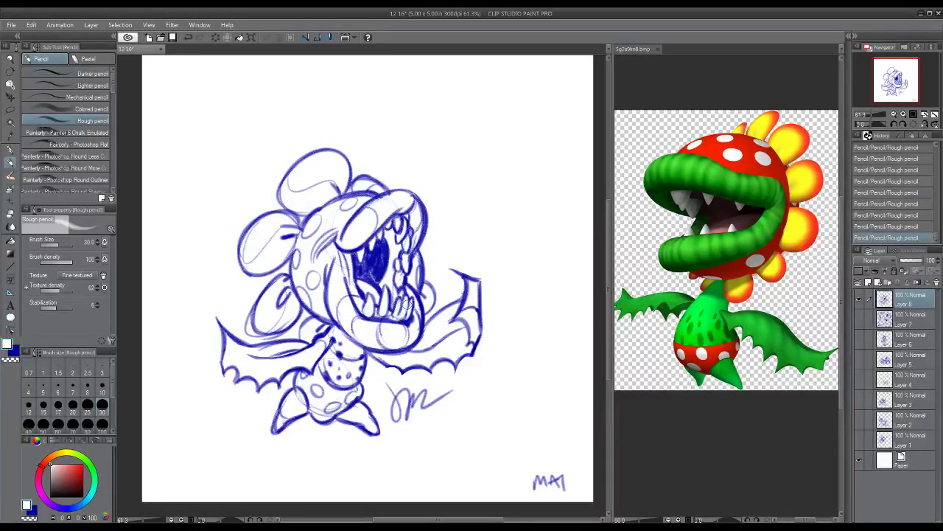
key("x")
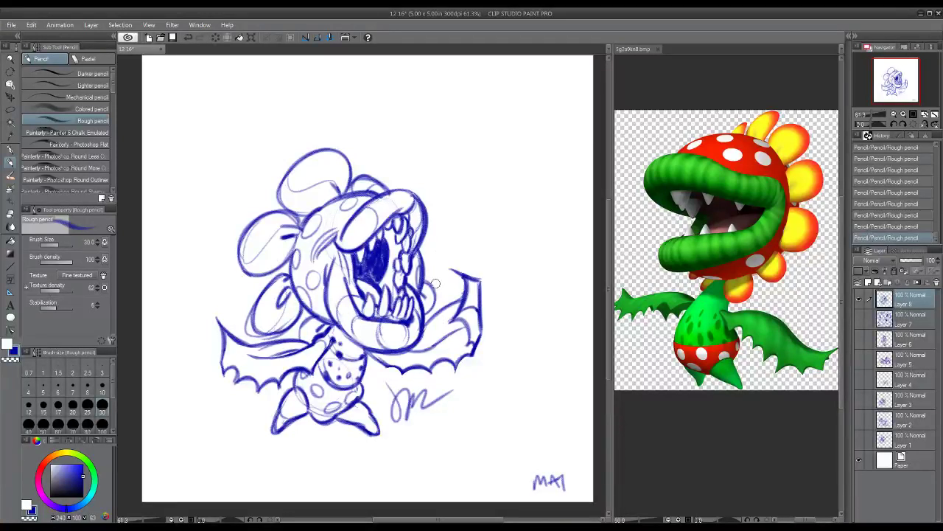
- Save the drawing and close the piranha plant reference image
key("ctrl+s")
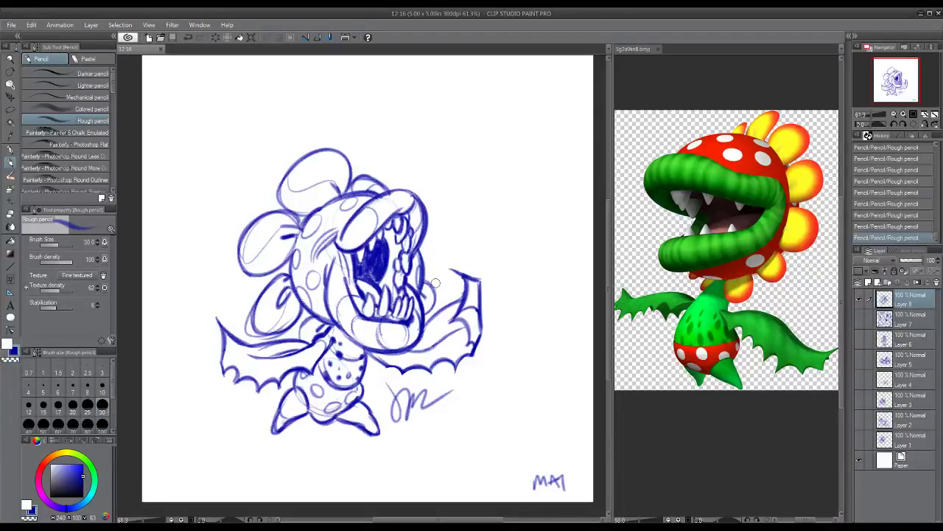
left_click(661, 49)
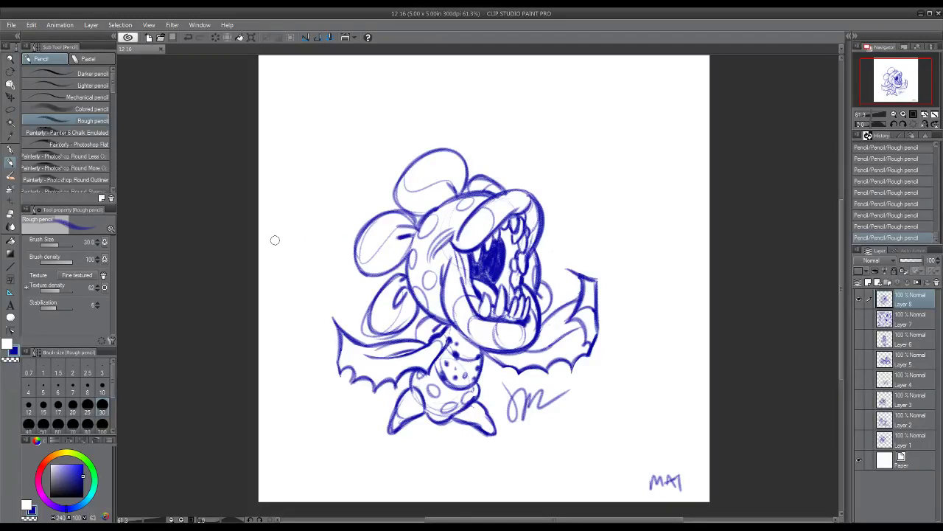
- Hide Layer 8 and review the sketches on Layers 7 through 1 one at a time, ending with only Layer 7 shown
left_click(859, 301)
left_click(858, 319)
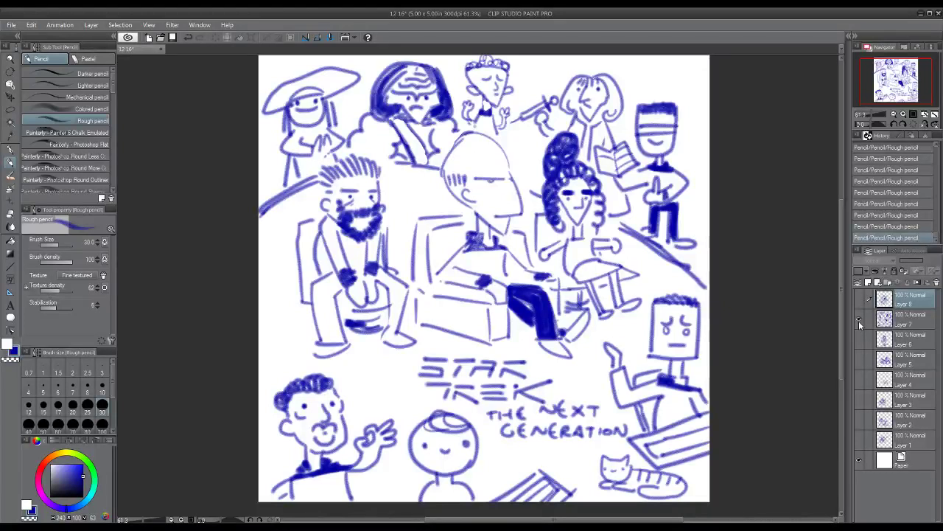
left_click(859, 321)
left_click(861, 338)
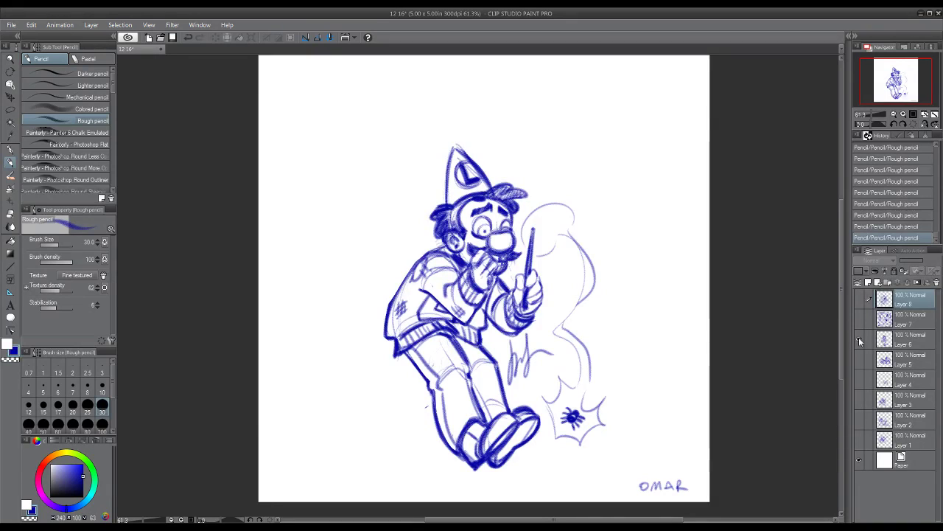
left_click(859, 337)
left_click(858, 360)
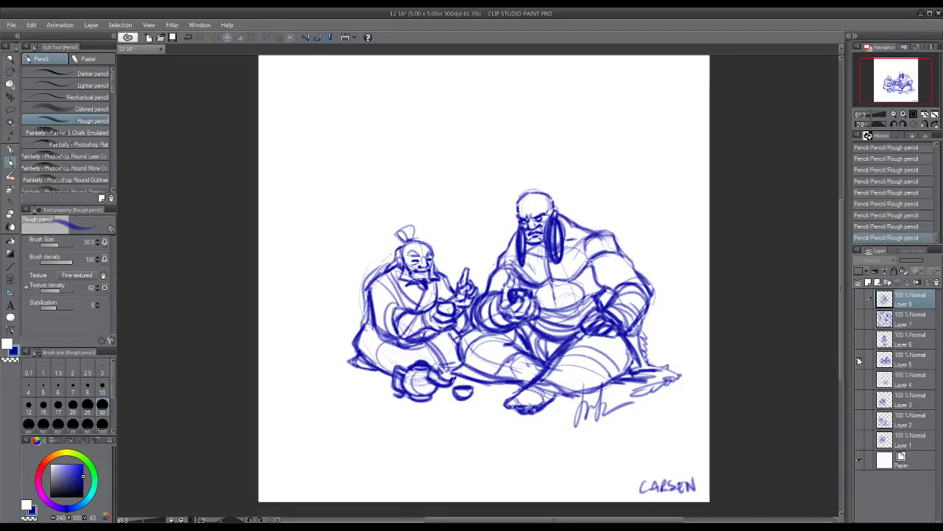
left_click_drag(857, 356, 857, 372)
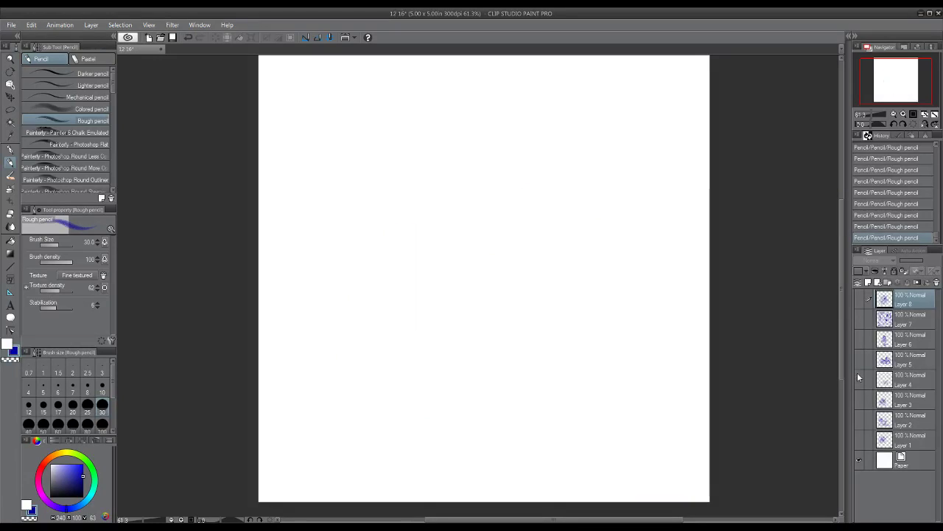
left_click(858, 380)
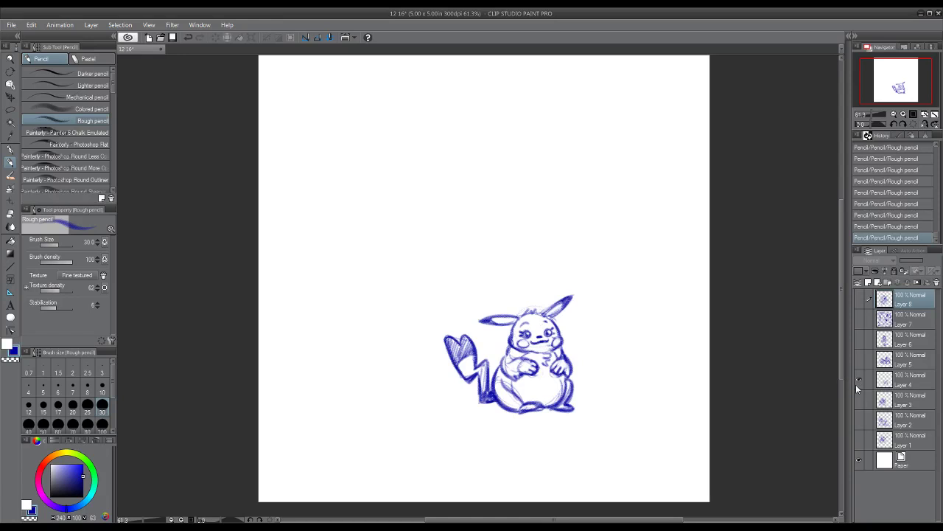
left_click(859, 380)
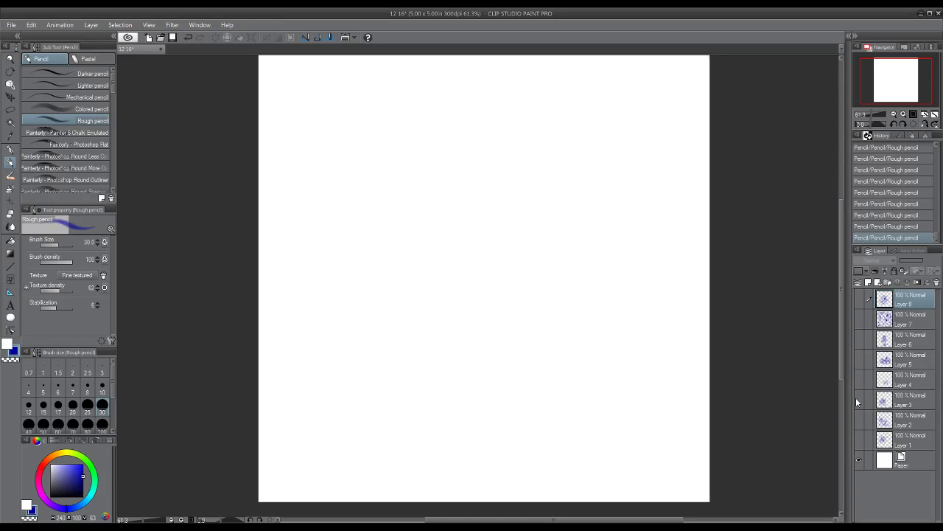
left_click(857, 400)
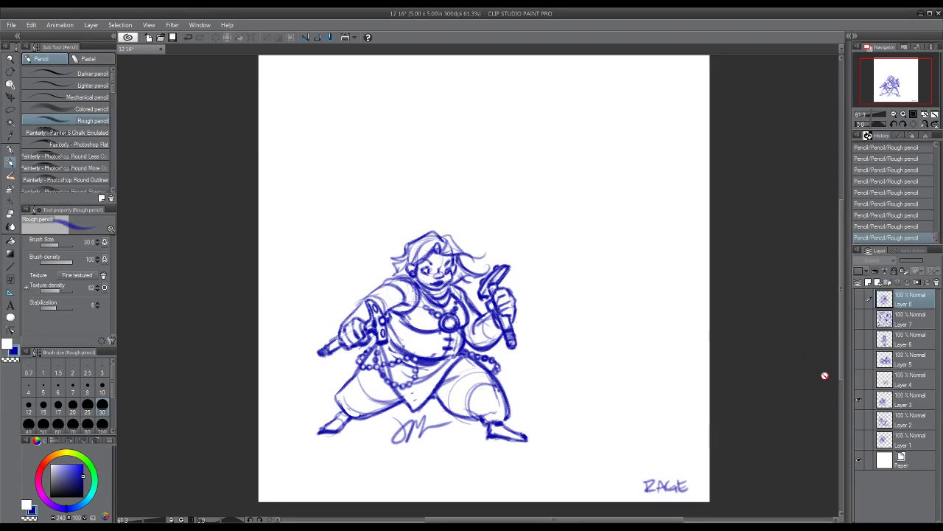
left_click(858, 399)
left_click(858, 420)
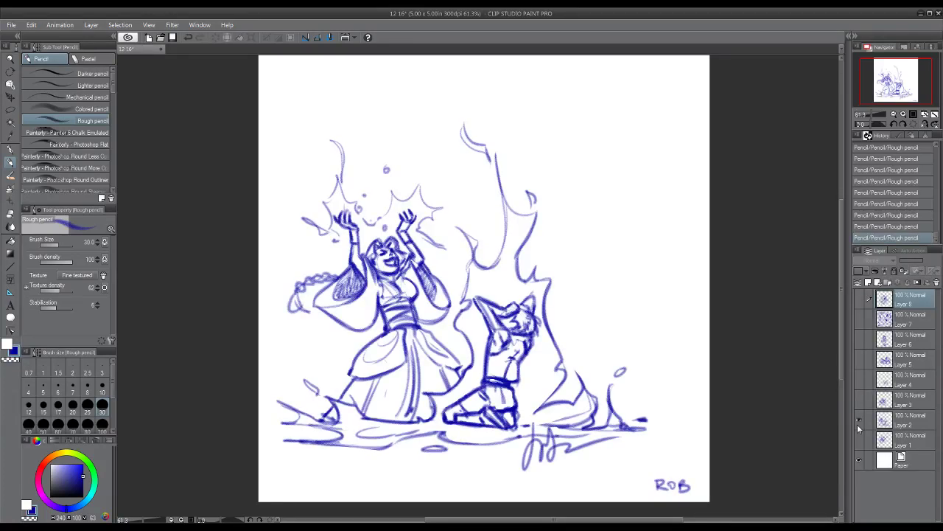
left_click(859, 419)
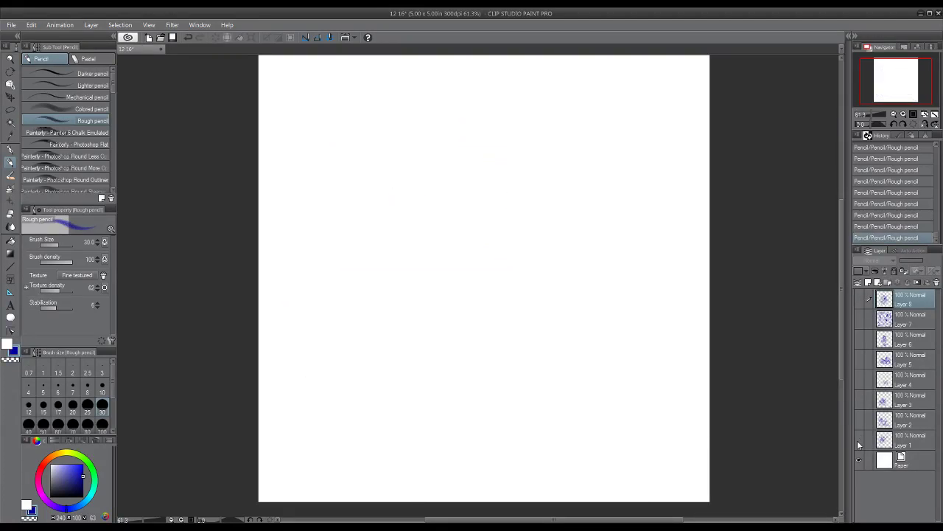
left_click(858, 440)
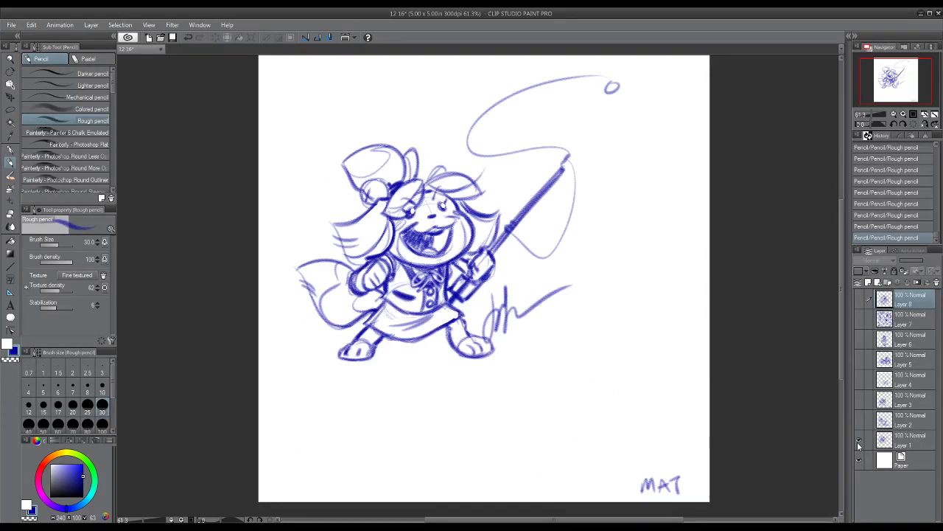
left_click(858, 440)
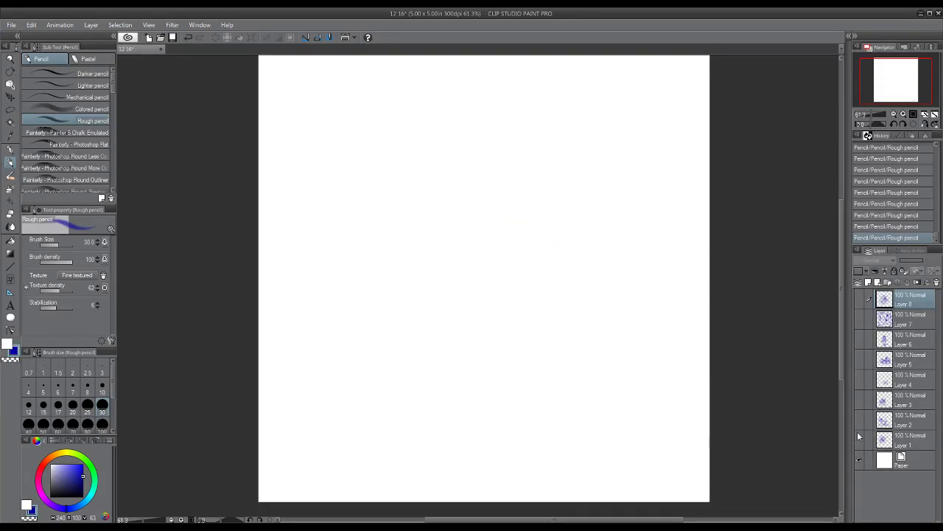
left_click(859, 320)
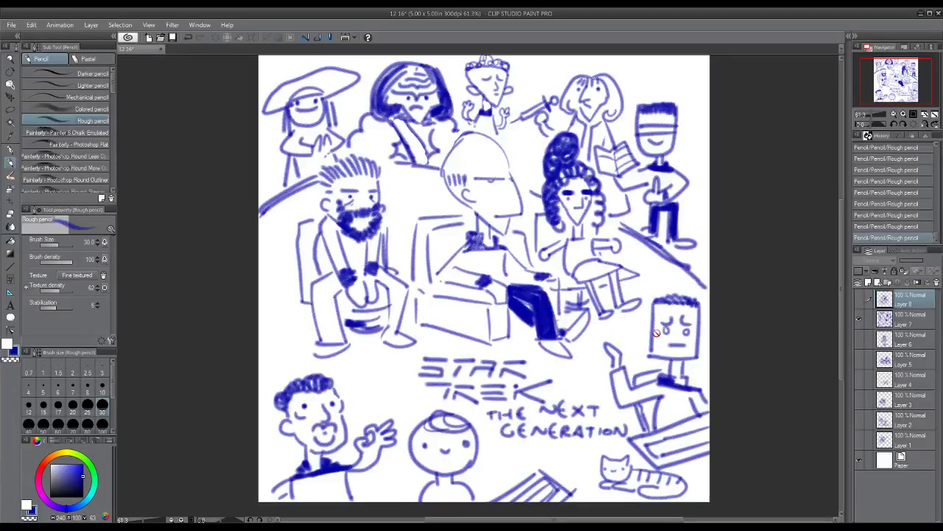